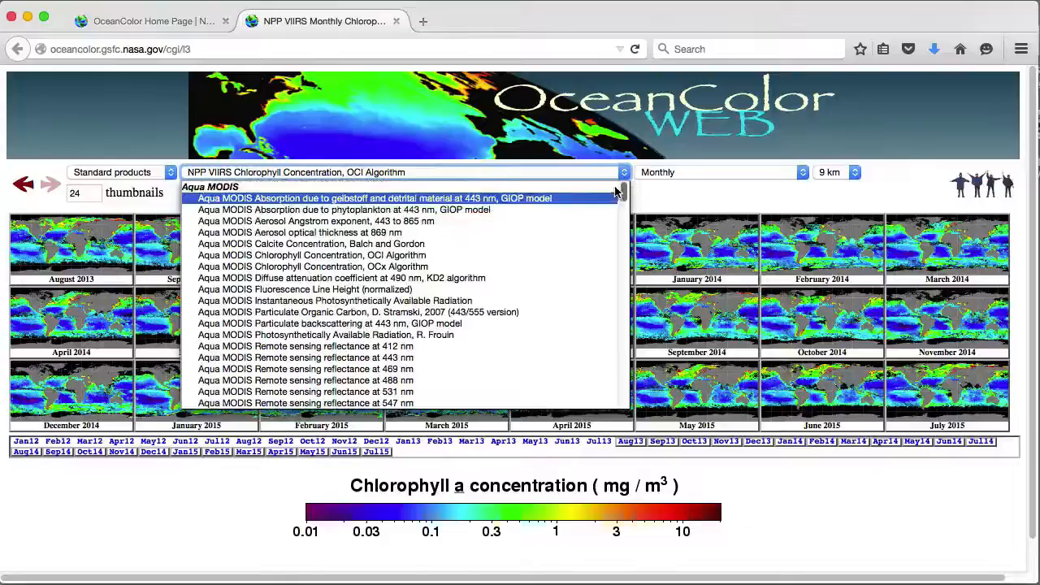
# Step: Show the Aqua MODIS Sea Surface Temperature (11 µ nighttime) product with monthly thumbnails starting from December 2009
pyautogui.scroll(-5, 618, 199)
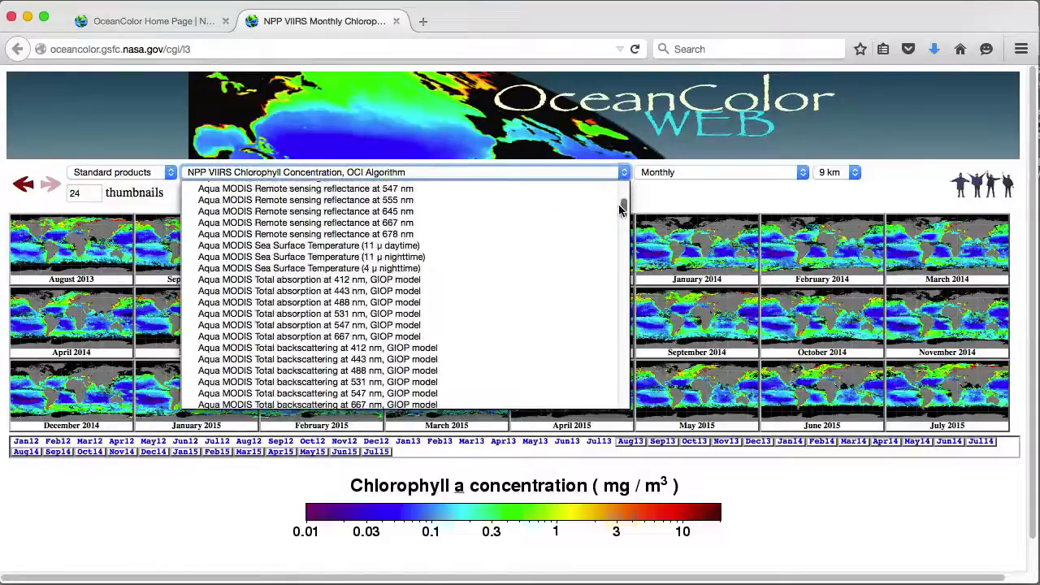
pyautogui.click(362, 258)
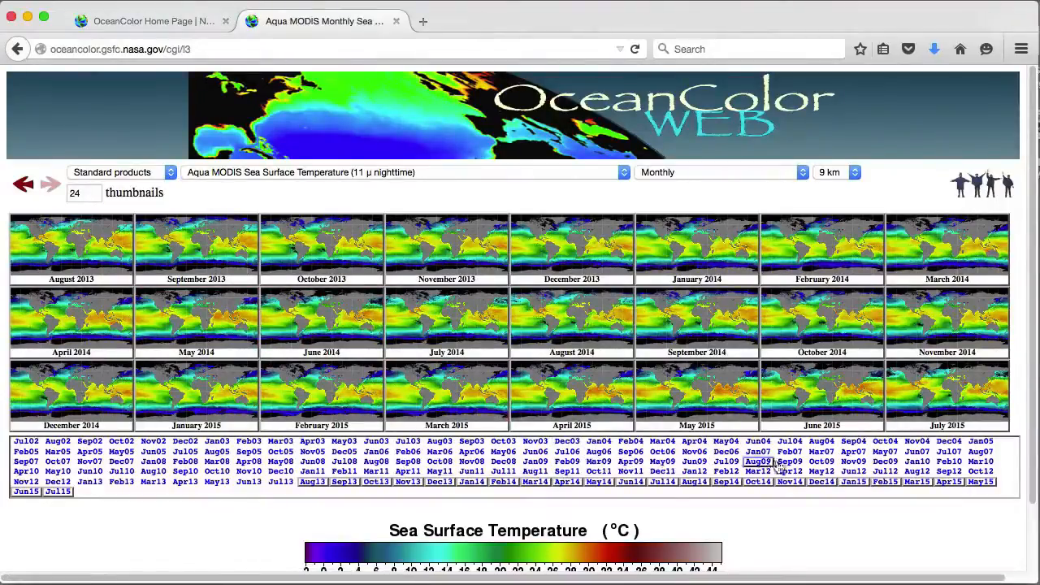
pyautogui.click(887, 463)
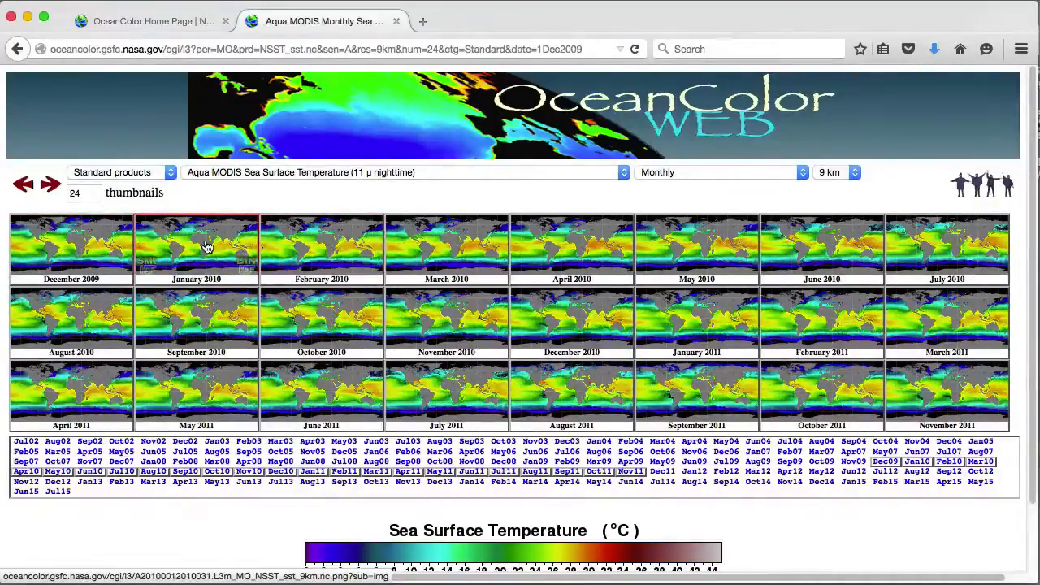
# Step: Download the binned December 2009 file A20093352009365.L3b_MO_NSST.nc
pyautogui.click(121, 262)
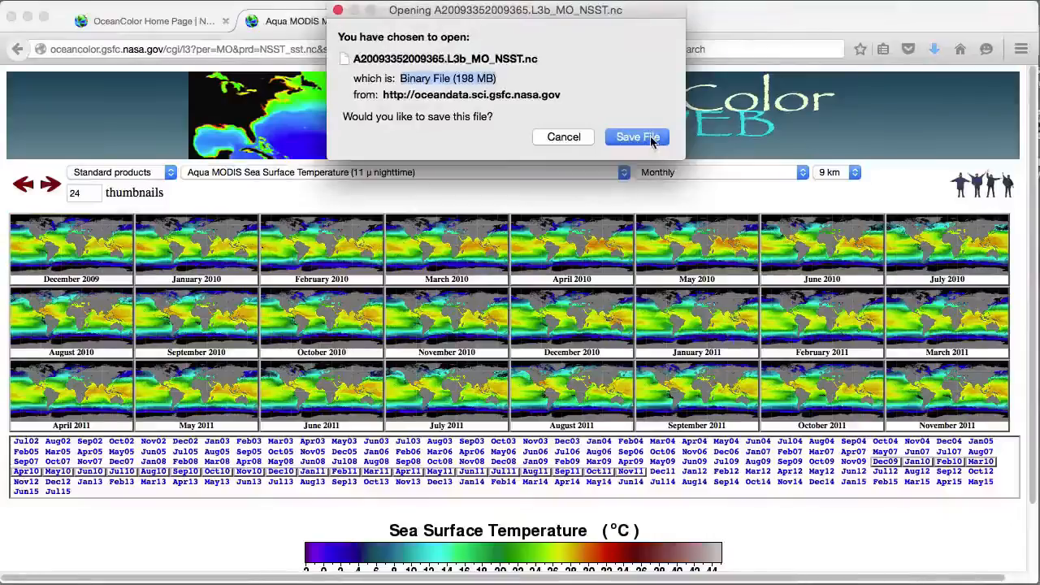
pyautogui.click(638, 137)
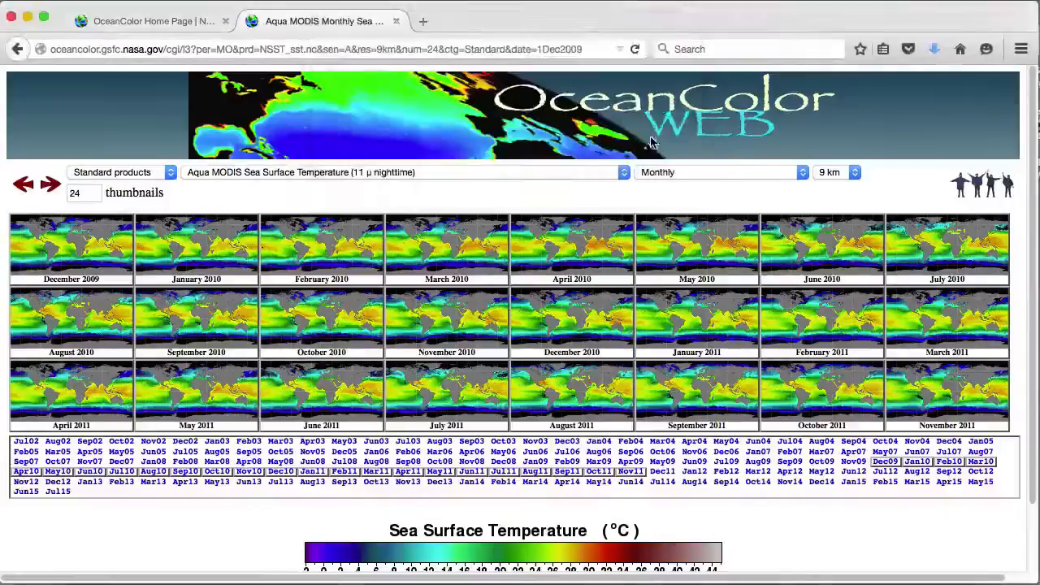
pyautogui.click(25, 271)
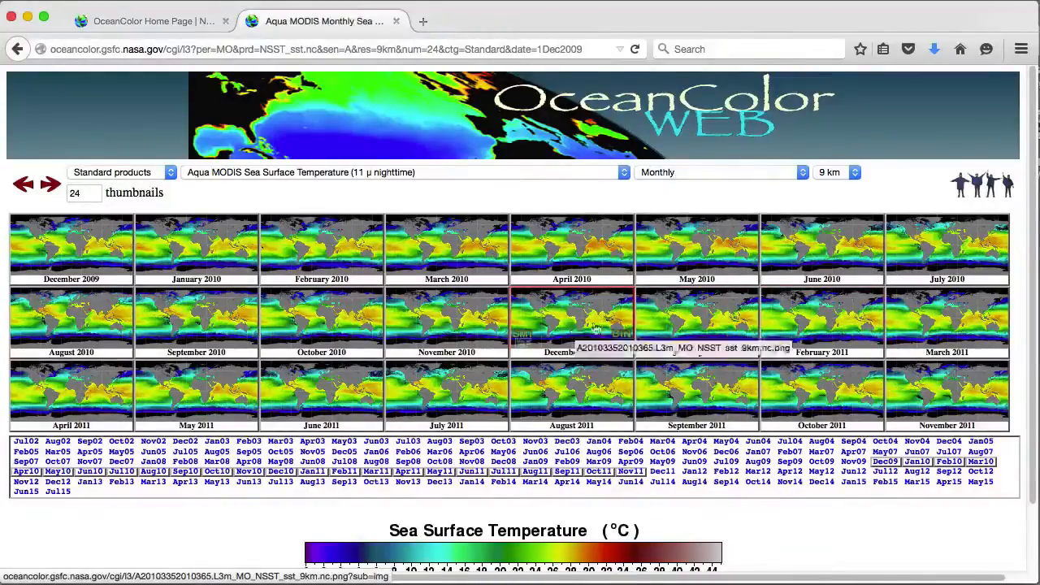
# Step: Change the product's compositing period to Monthly climatology
pyautogui.click(727, 172)
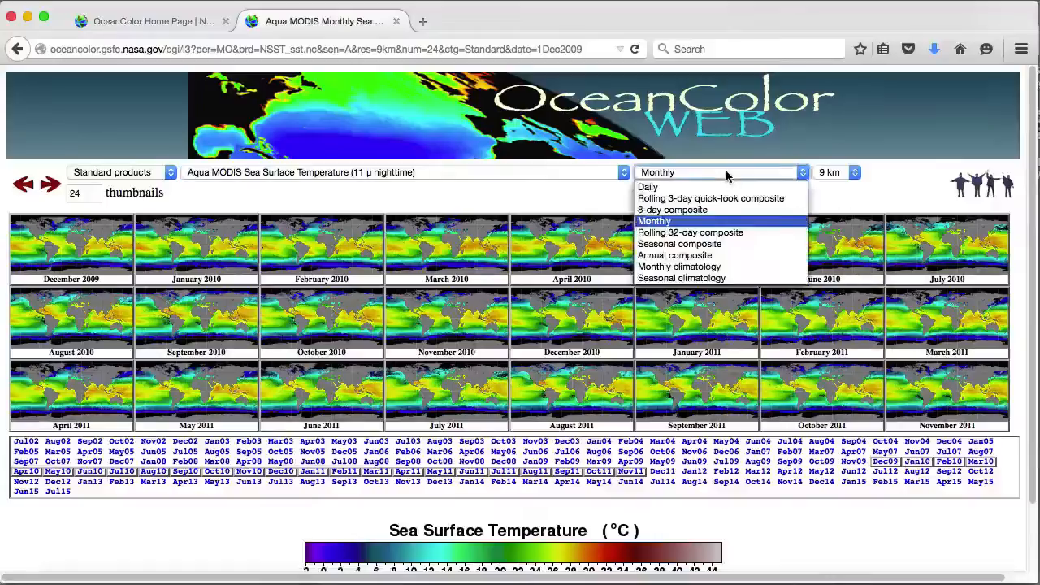
pyautogui.click(689, 269)
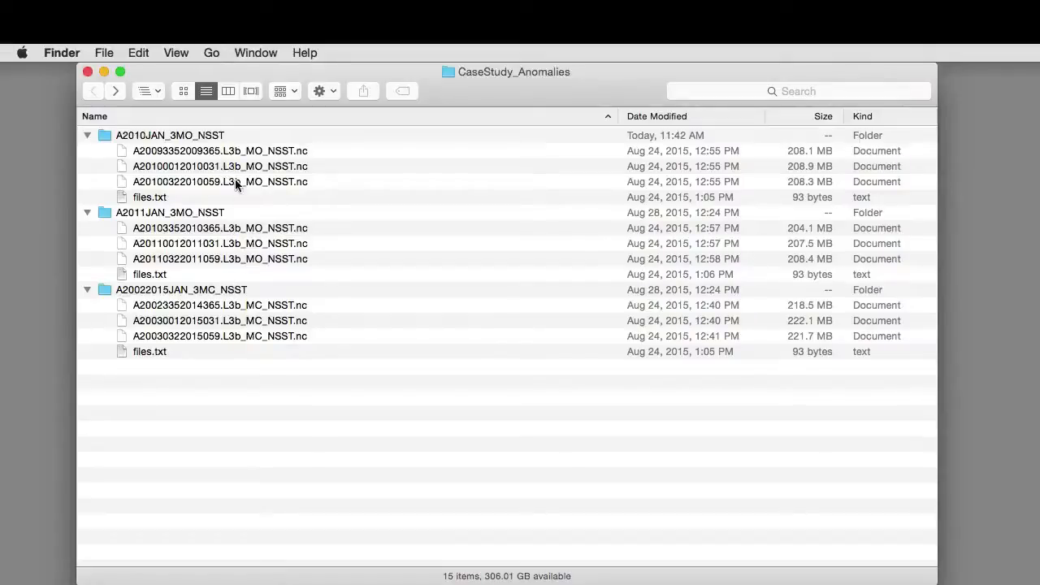
# Step: Switch to Finder and open files.txt in the A2010JAN_3MO_NSST folder to examine its contents
pyautogui.doubleClick(148, 197)
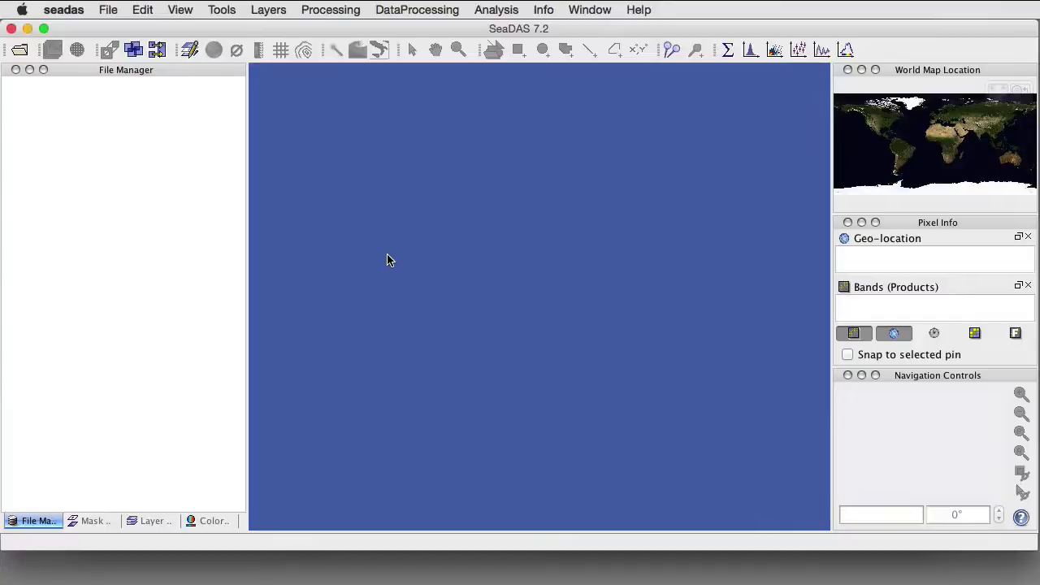
# Step: Switch to SeaDAS, start the l3bin processor and choose files.txt from the A2010JAN_3MO_NSST folder as its infile
pyautogui.click(409, 9)
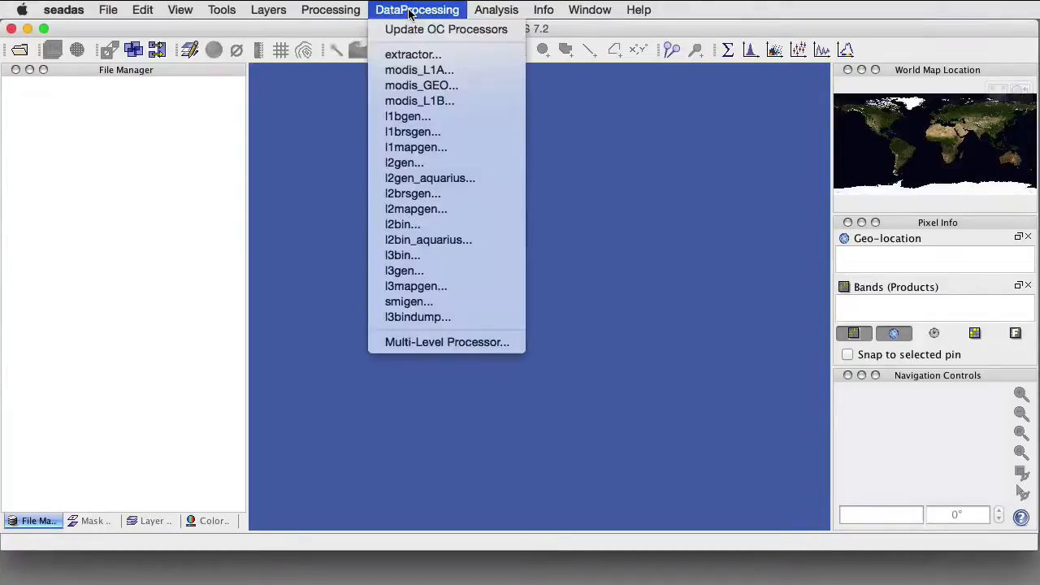
pyautogui.click(403, 256)
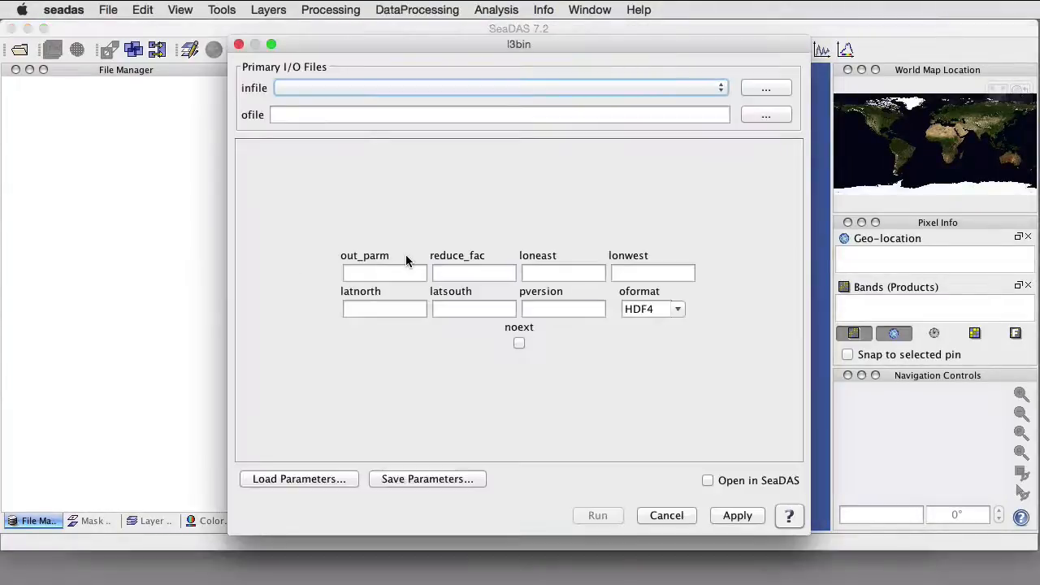
pyautogui.click(766, 87)
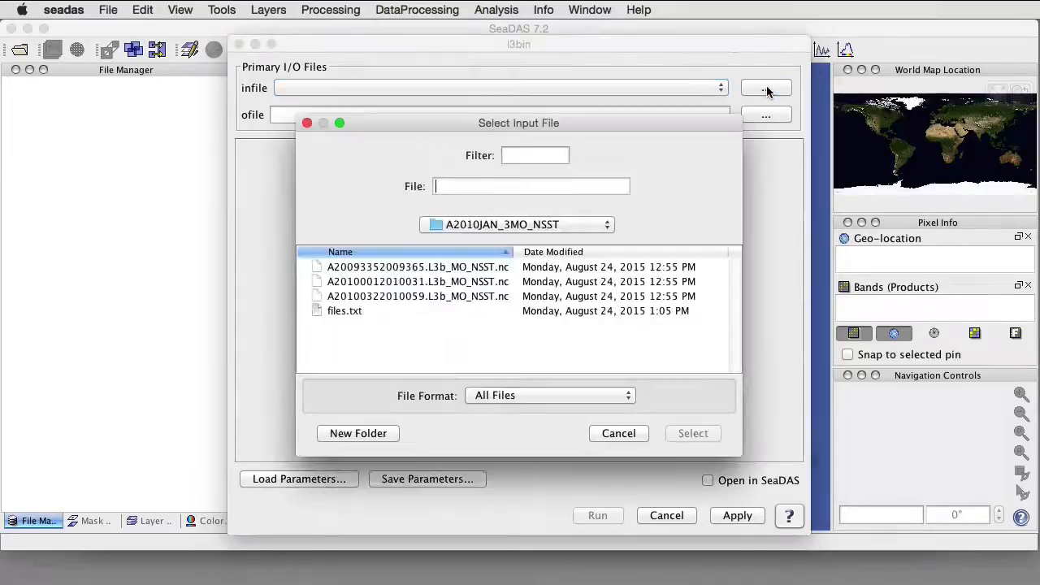
pyautogui.click(341, 309)
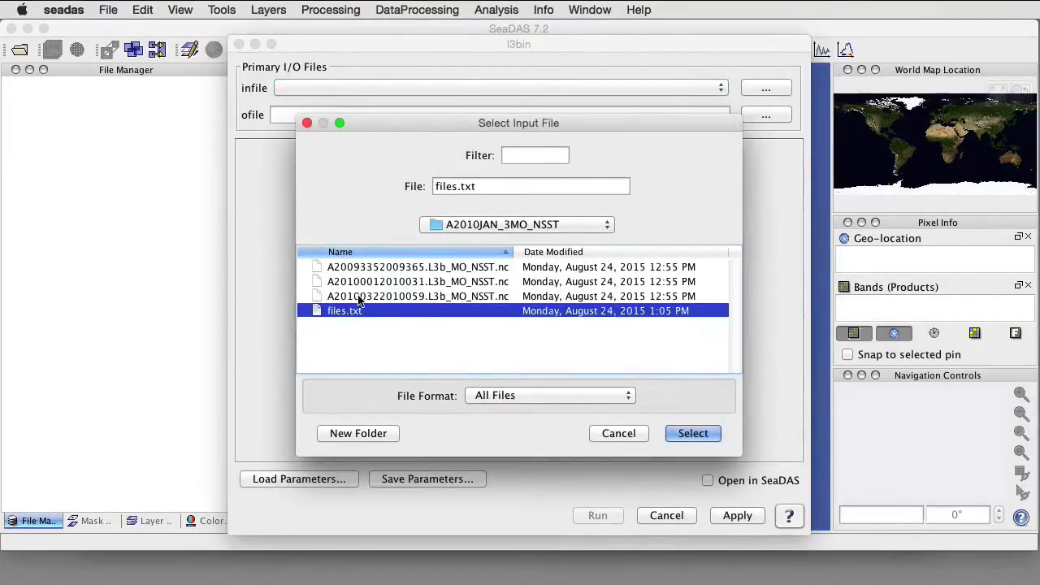
pyautogui.click(520, 225)
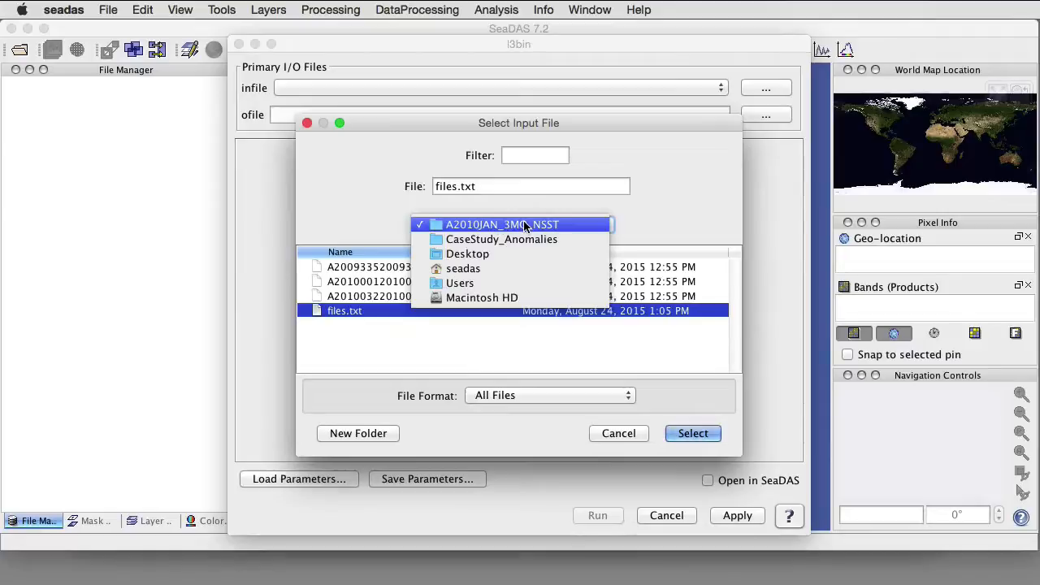
pyautogui.click(664, 220)
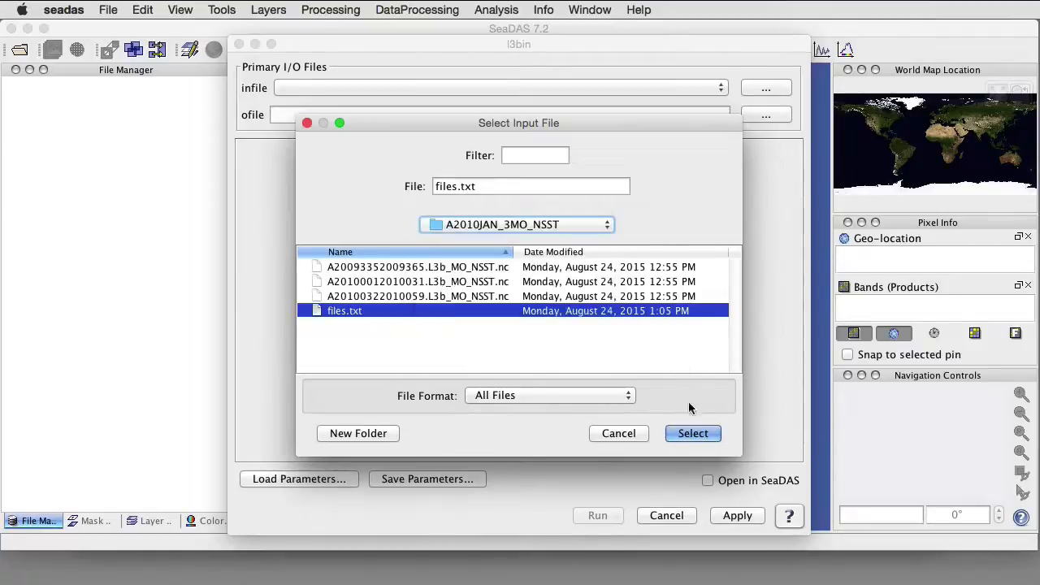
pyautogui.click(709, 436)
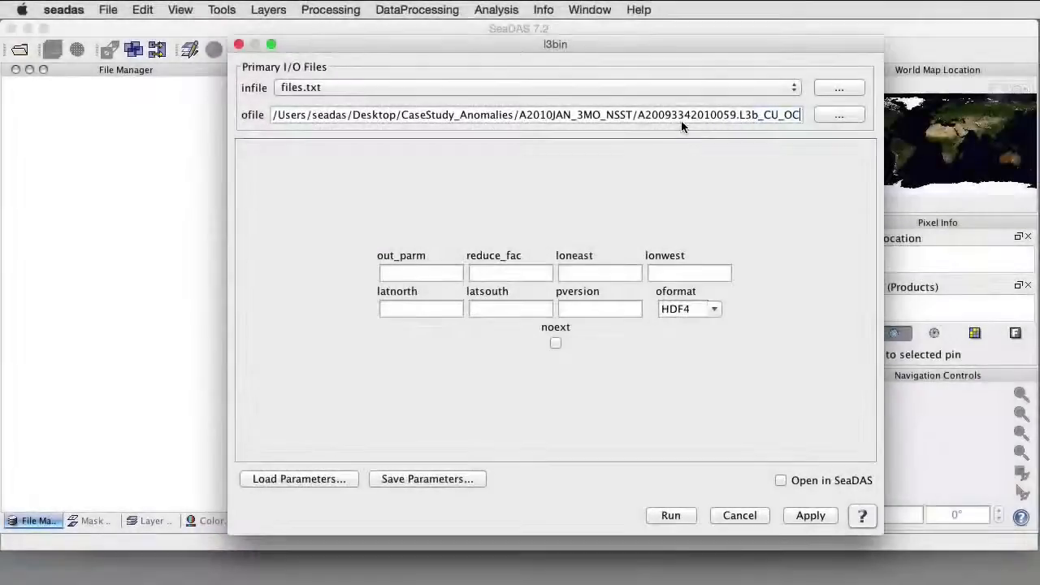
# Step: Rename the l3bin output file A2010JAN.L3b_3MO_NSST, keeping its folder path, and set oformat to netCDF4
pyautogui.keyDown('shift'); pyautogui.click(638, 117); pyautogui.keyUp('shift')
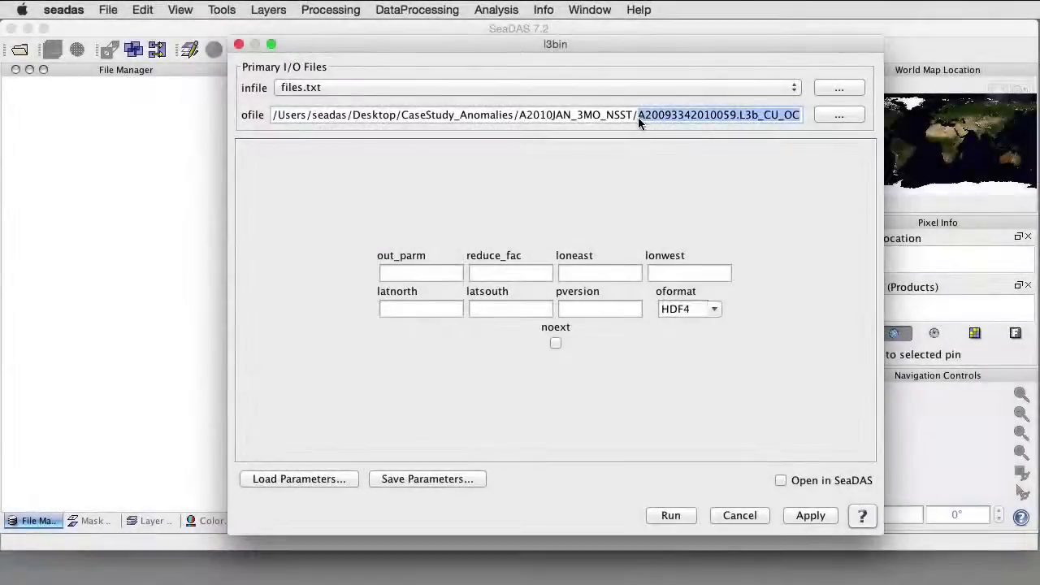
pyautogui.write('A2010JAN.L3b_3MO_NSST')
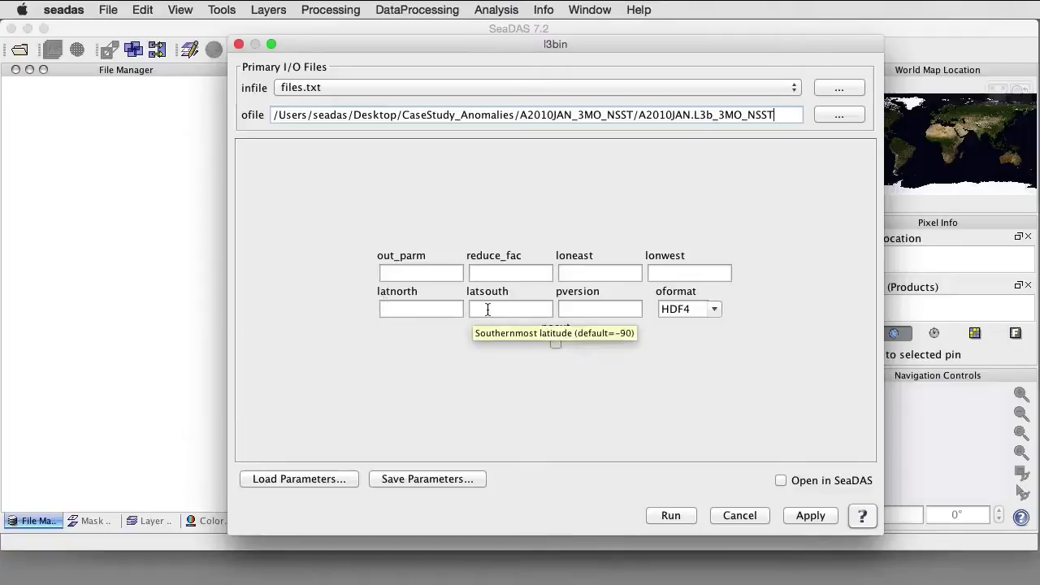
pyautogui.click(718, 308)
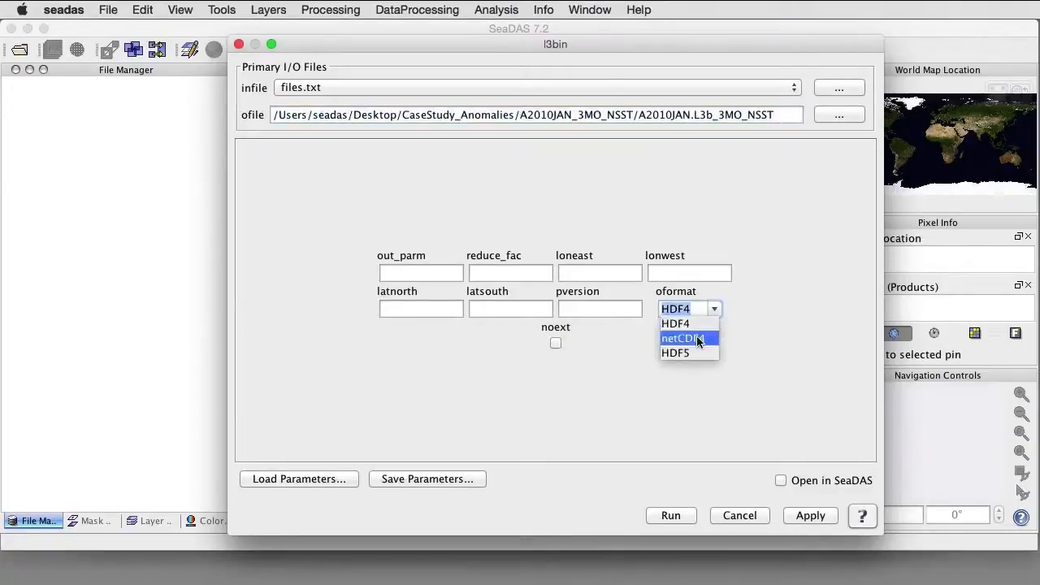
pyautogui.click(695, 338)
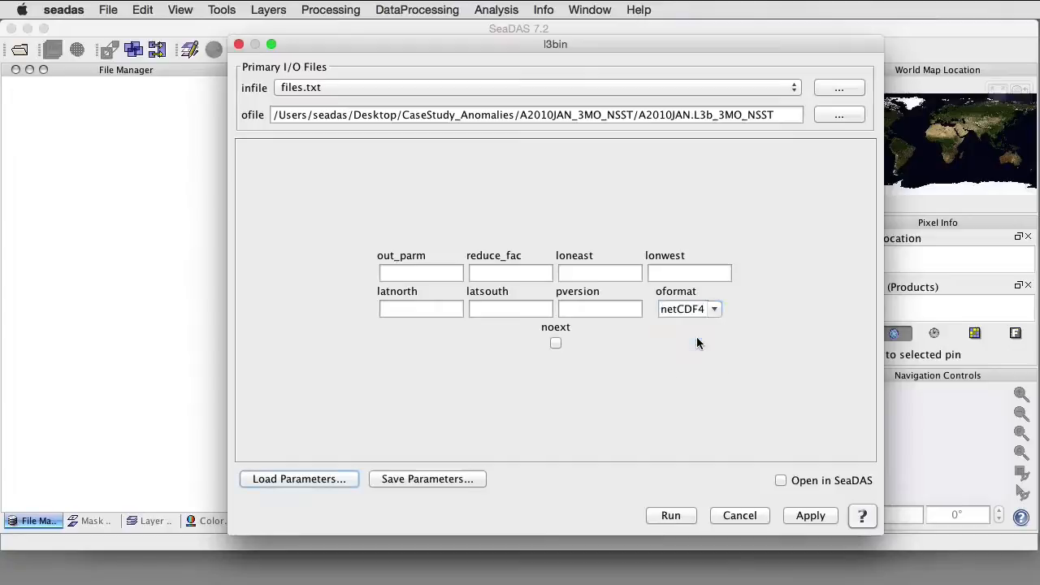
# Step: Run l3bin to combine the listed monthly files and dismiss the completion message
pyautogui.click(671, 515)
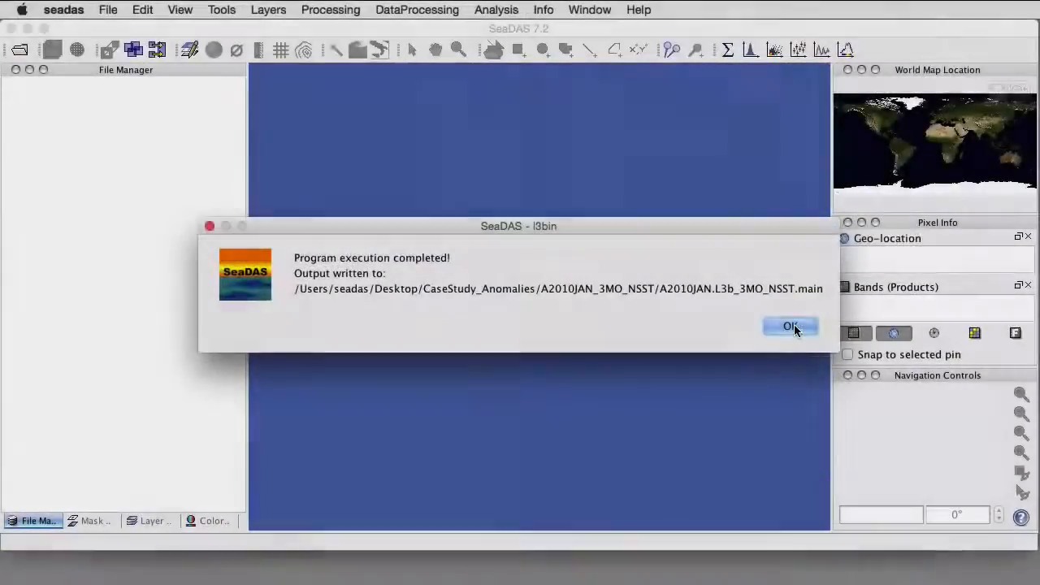
pyautogui.click(794, 326)
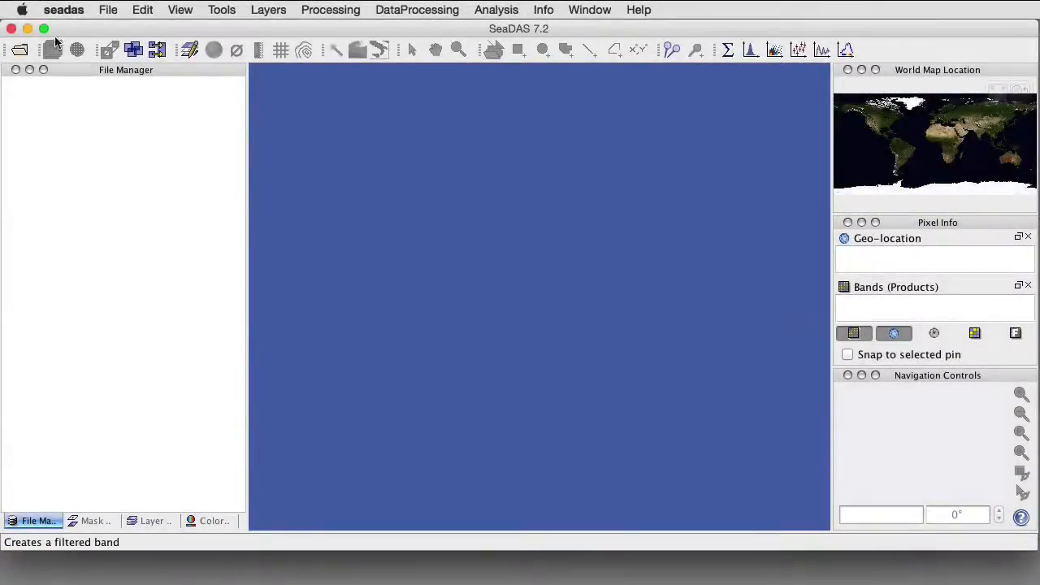
# Step: Minimize SeaDAS and examine the execution log OCSSW_LOG_l3bin.txt in the A2010JAN_3MO_NSST folder
pyautogui.click(28, 28)
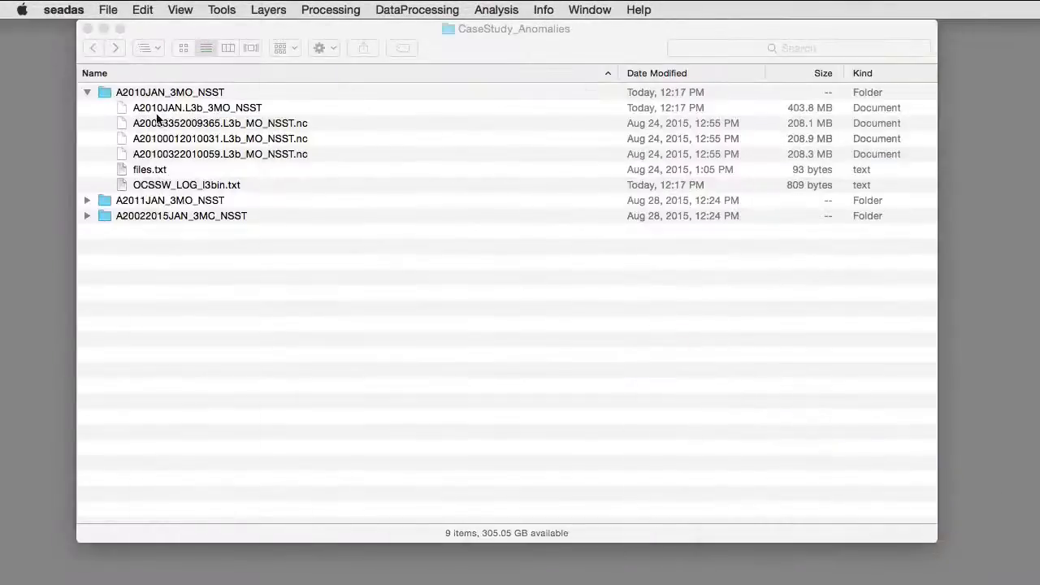
pyautogui.click(179, 192)
pyautogui.doubleClick(179, 187)
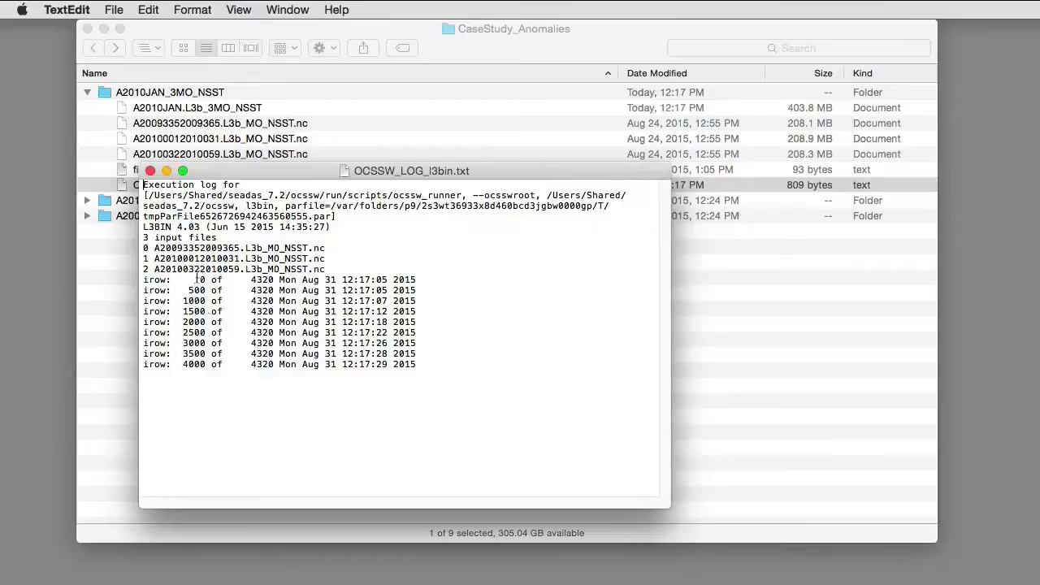
pyautogui.click(149, 171)
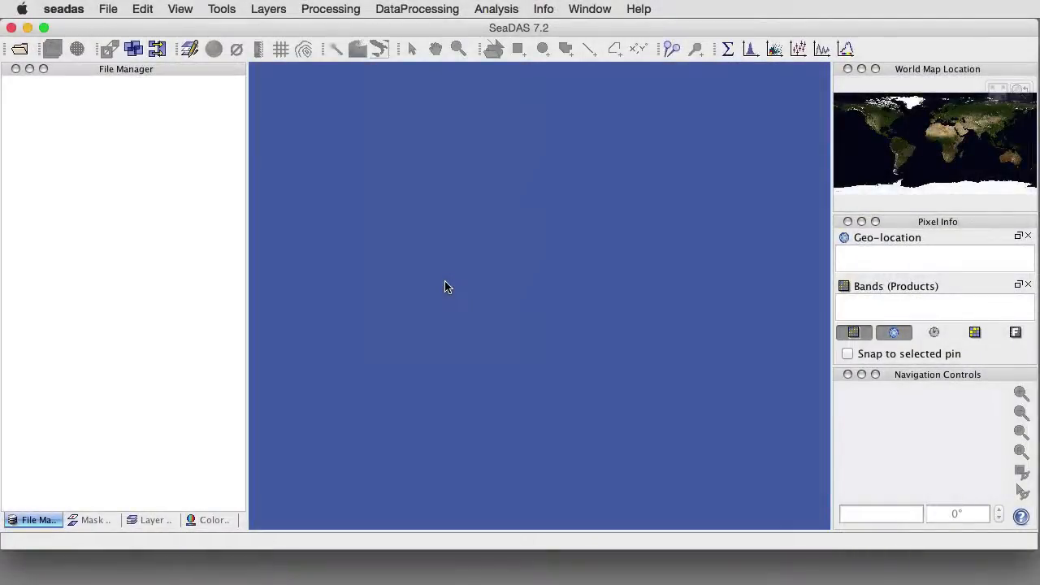
# Step: Return to SeaDAS, start the l3mapgen processor and choose A2010JAN.L3b_3MO_NSST as its ifile
pyautogui.click(414, 9)
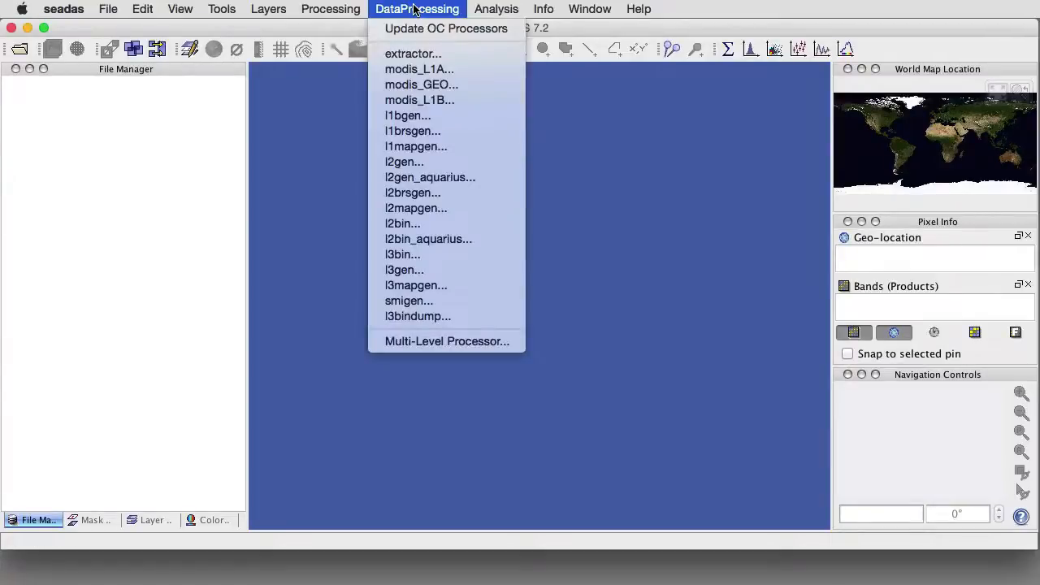
pyautogui.click(414, 285)
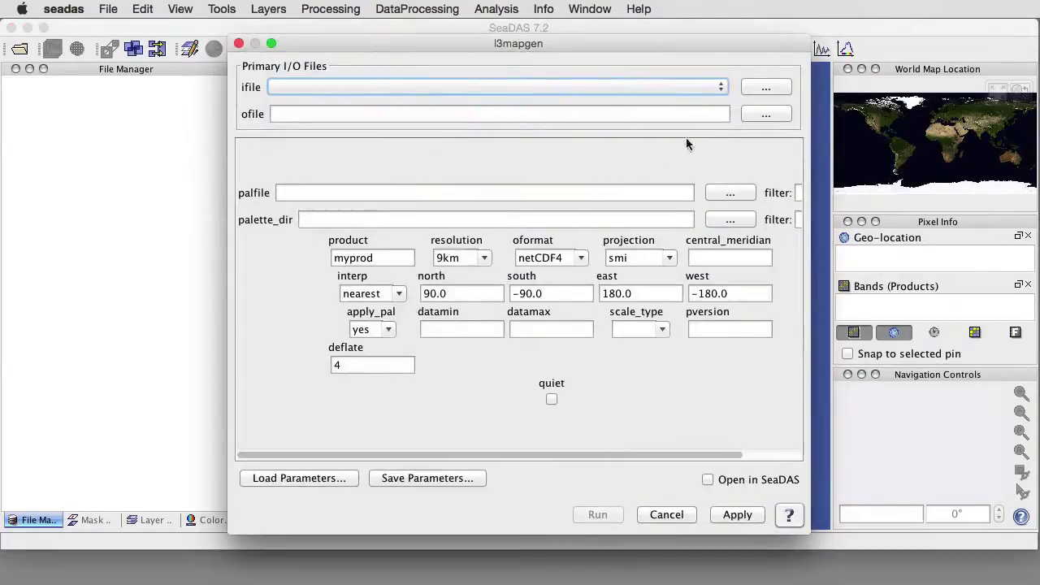
pyautogui.click(762, 87)
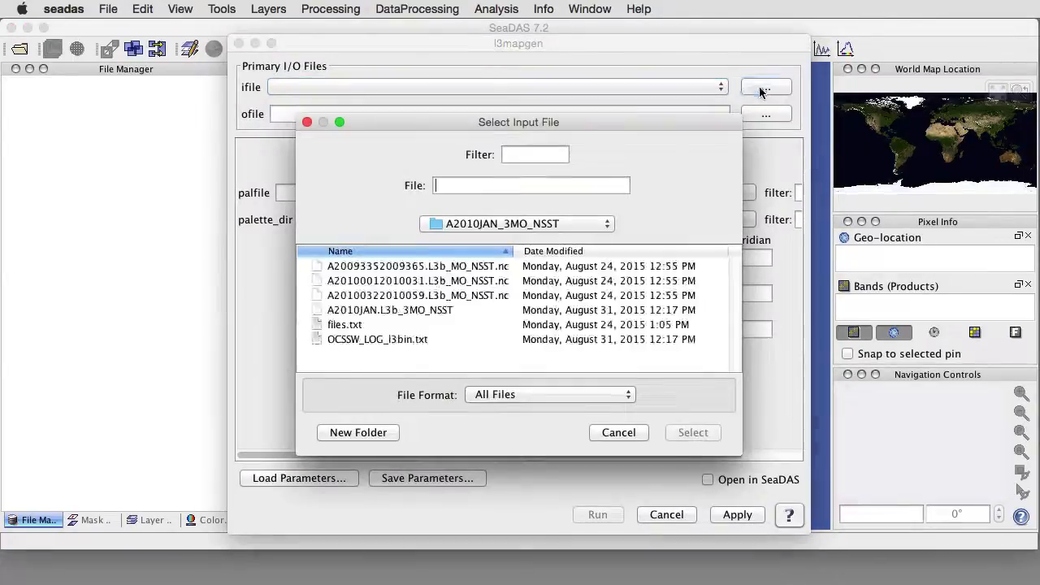
pyautogui.click(384, 312)
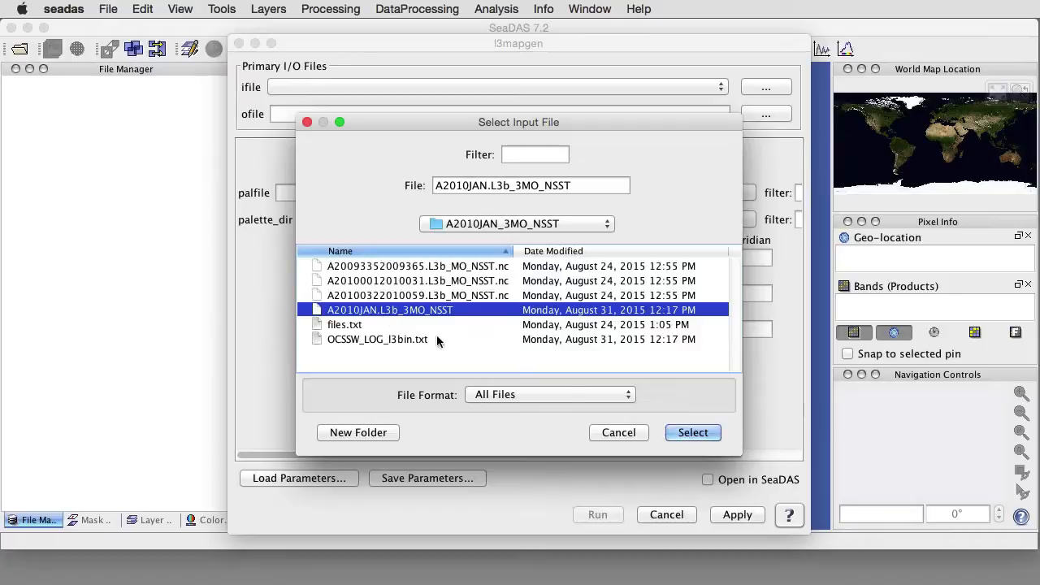
pyautogui.click(678, 431)
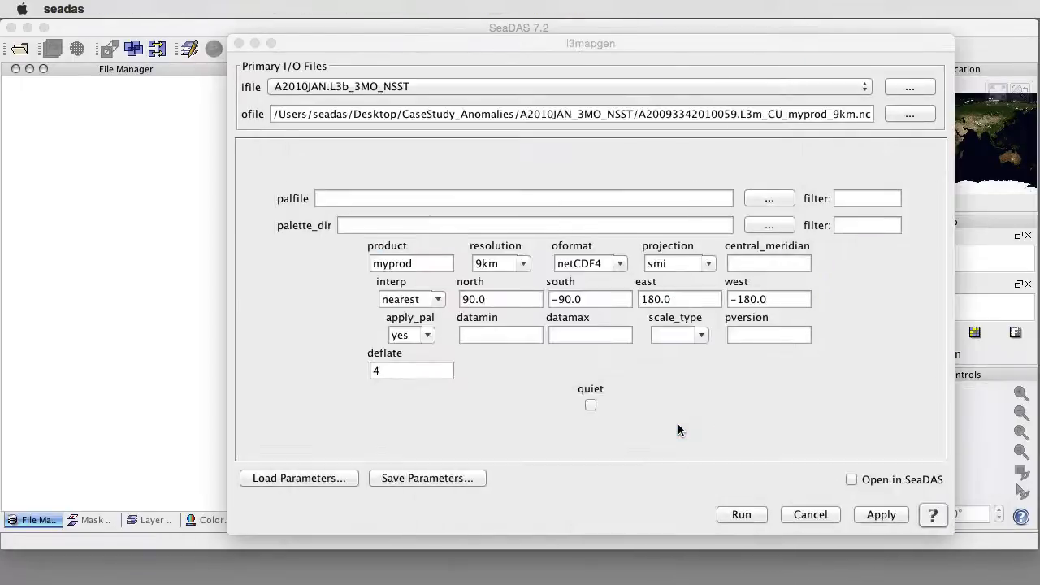
# Step: Set the l3mapgen product to sst and name the output file A2010JAN.L3m_3MO_NSST
pyautogui.doubleClick(394, 264)
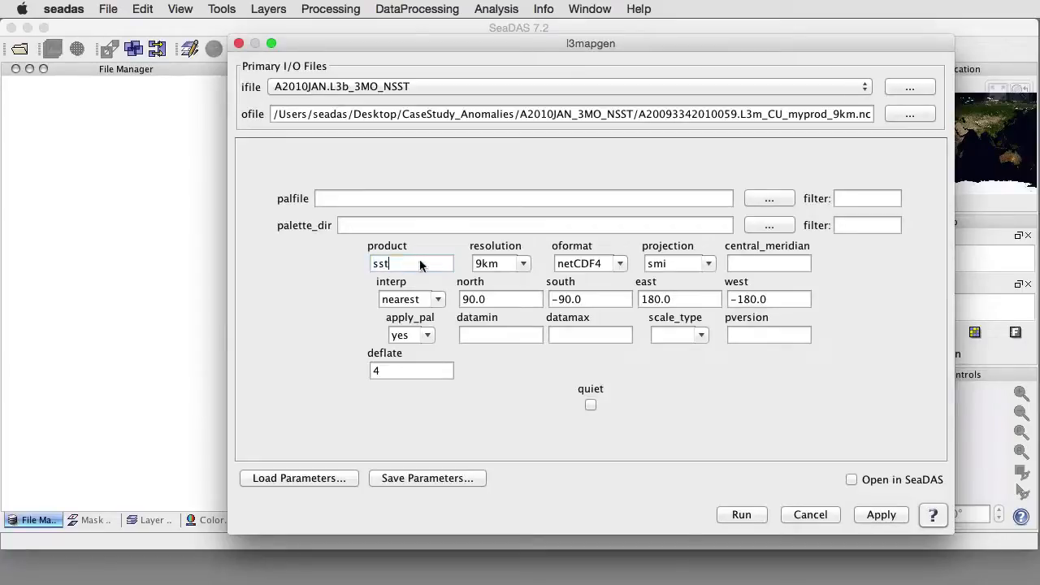
pyautogui.click(653, 114)
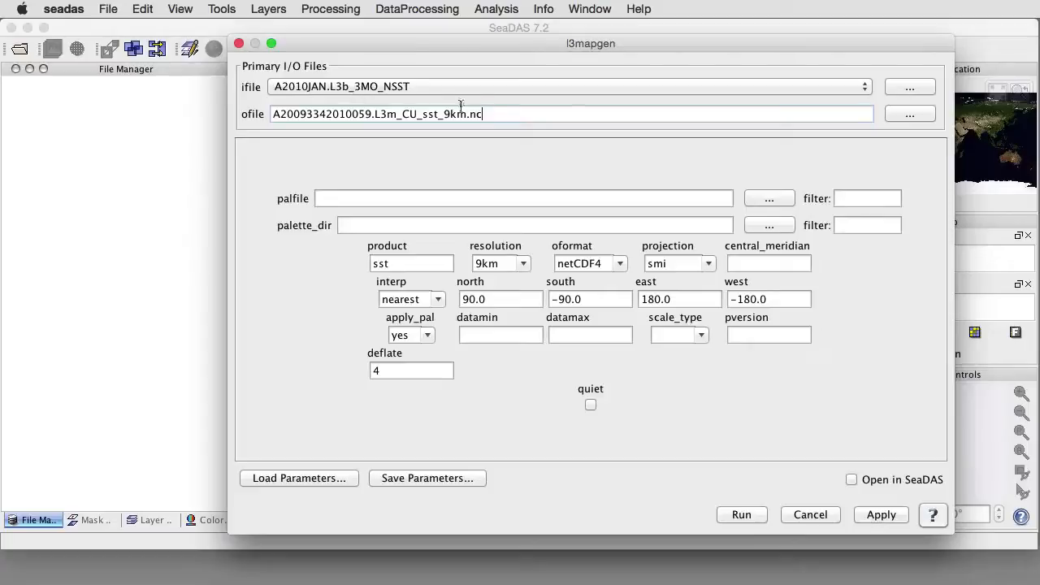
pyautogui.moveTo(502, 116); pyautogui.dragTo(261, 121)
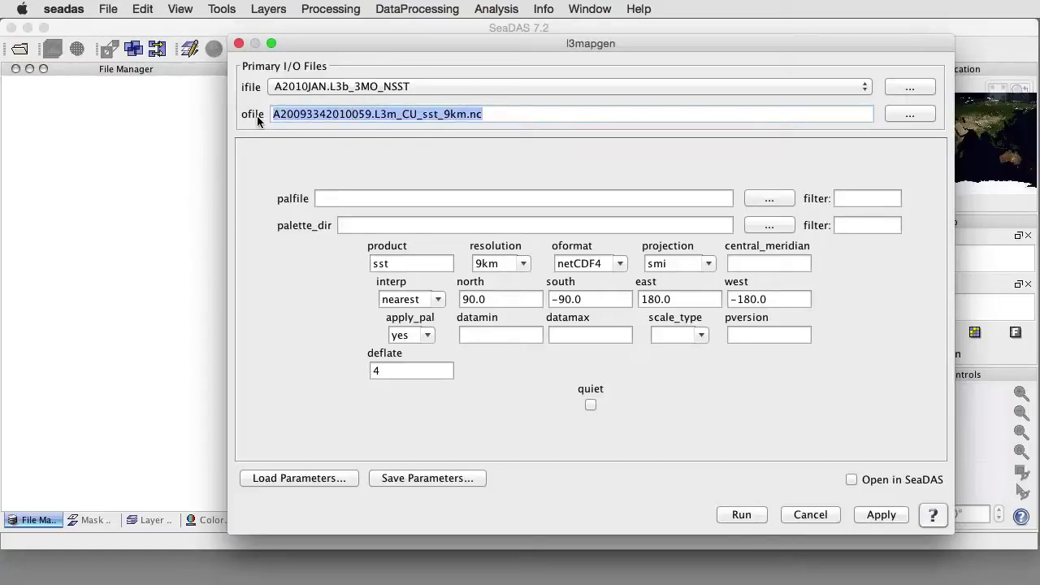
pyautogui.write('A2010JAN.L3b_3MO_NSST')
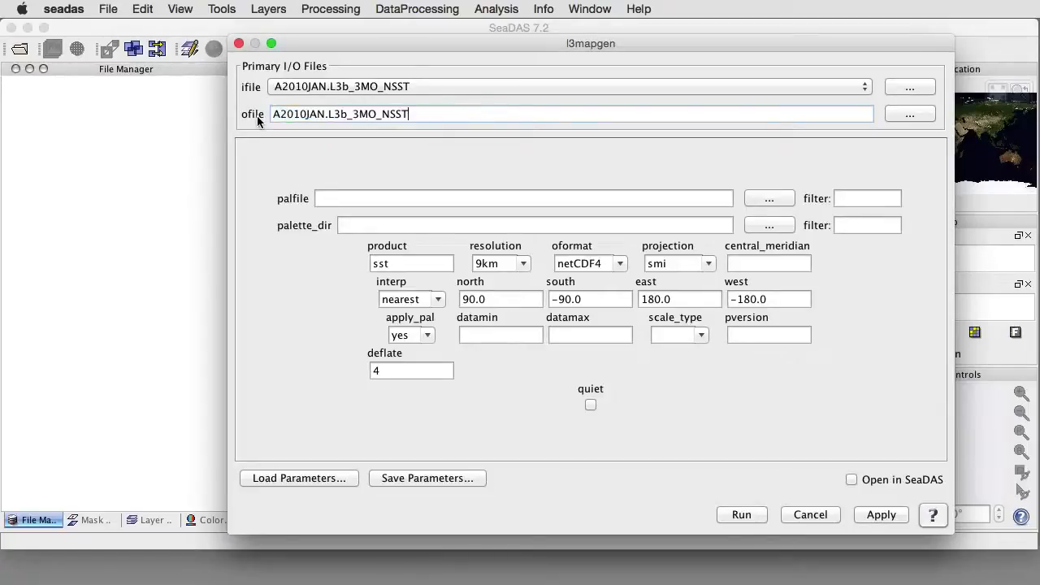
pyautogui.click(346, 114)
pyautogui.press('BackSpace')
pyautogui.write('m')
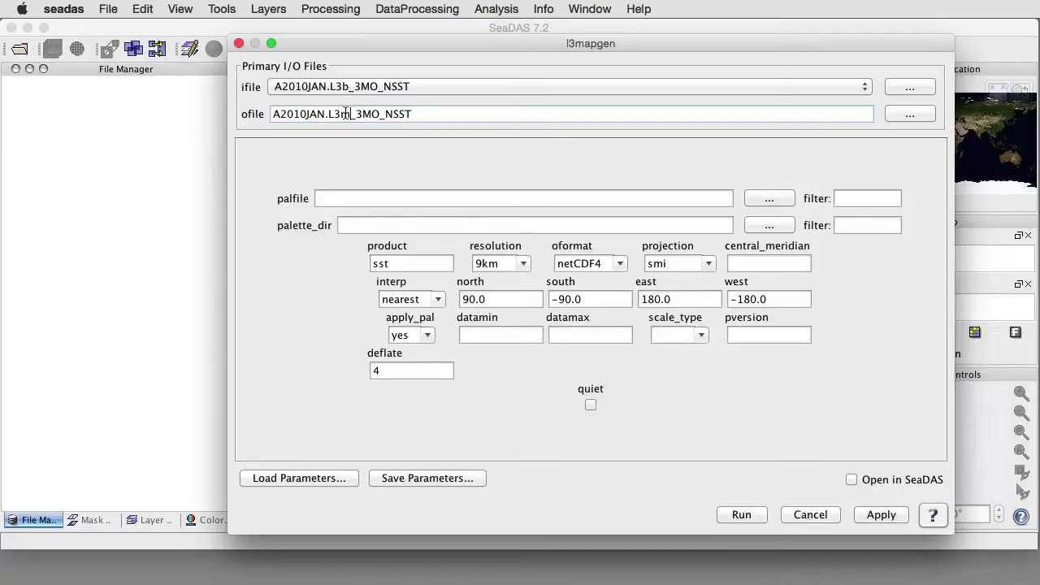
# Step: Set the l3mapgen interpolation to area, run the mapping and dismiss the completion message
pyautogui.click(419, 113)
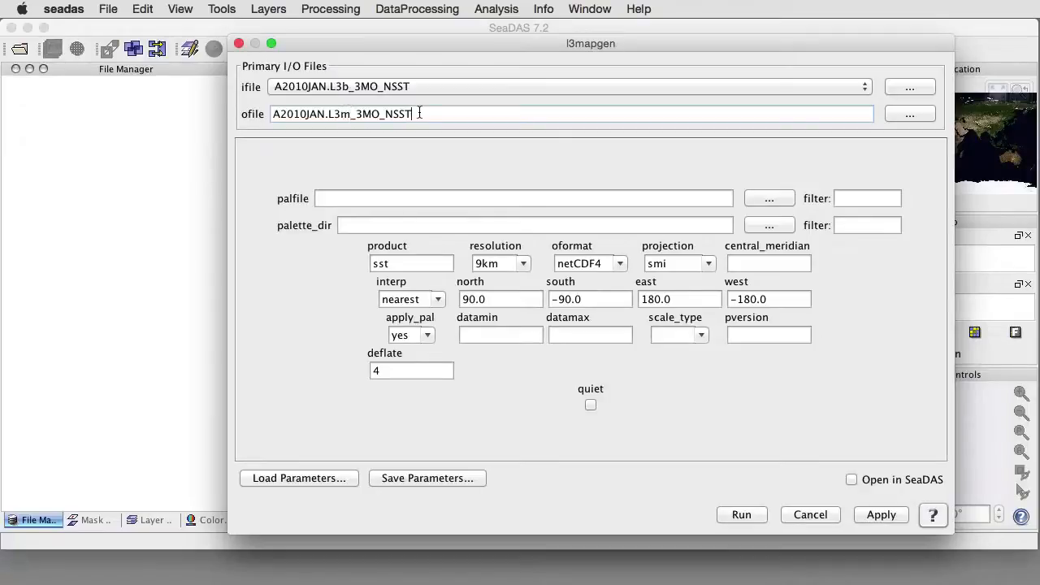
pyautogui.click(439, 300)
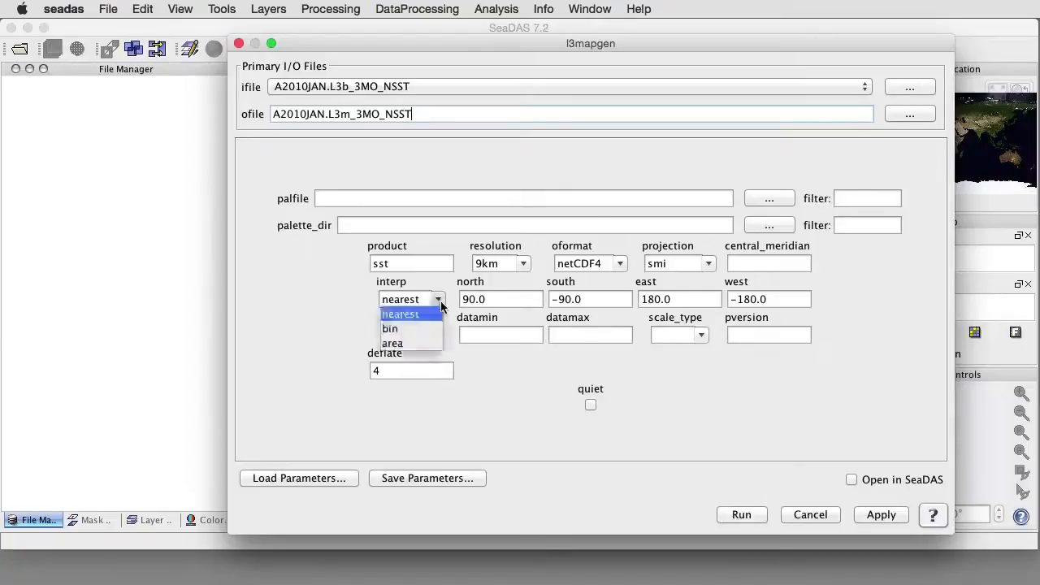
pyautogui.click(404, 344)
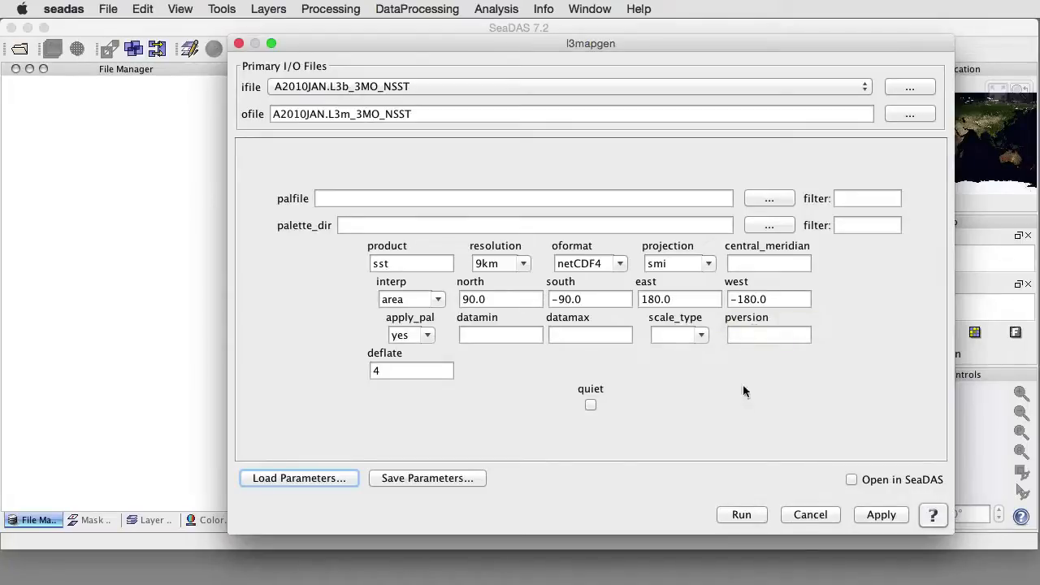
pyautogui.click(742, 515)
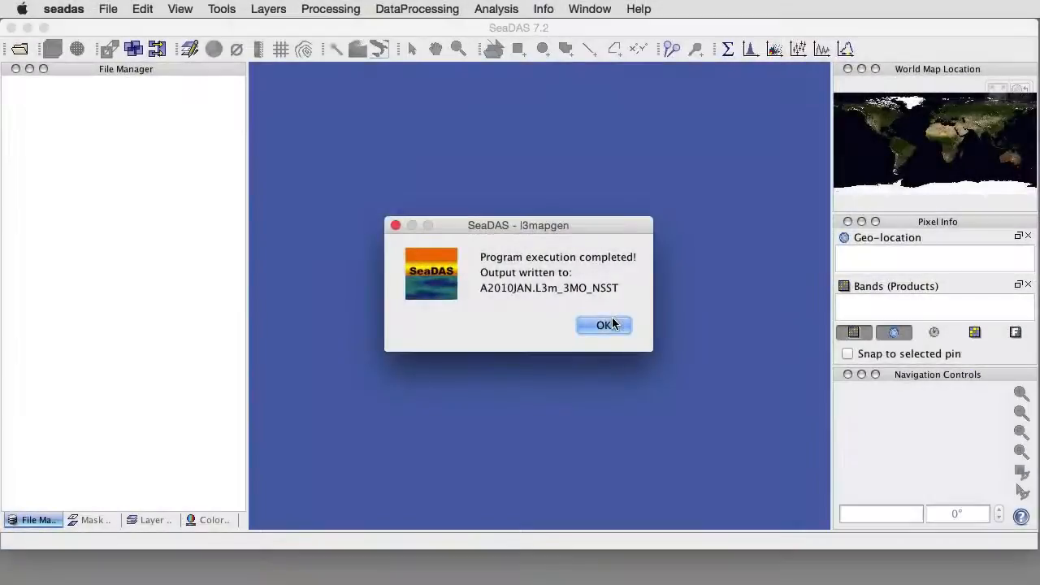
pyautogui.click(614, 324)
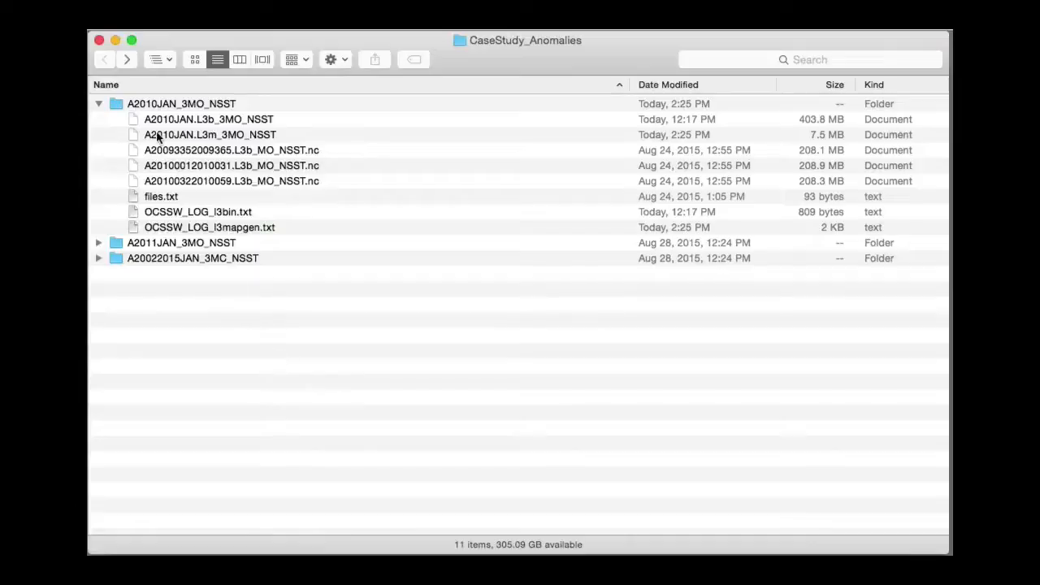
# Step: Switch to Finder and examine the execution log OCSSW_LOG_l3mapgen.txt in the A2010JAN_3MO_NSST folder
pyautogui.doubleClick(224, 230)
pyautogui.moveTo(343, 262); pyautogui.dragTo(289, 126)
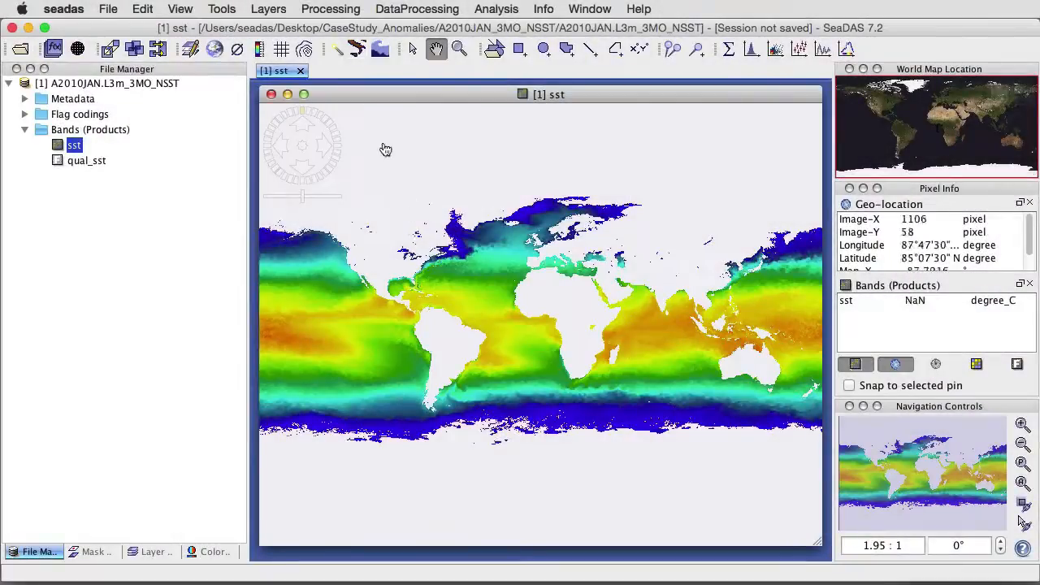
# Step: In the Coastline and Land Masks settings for sst, disable CoastLine and enable LandMask in all bands, coloured dark gray
pyautogui.click(357, 51)
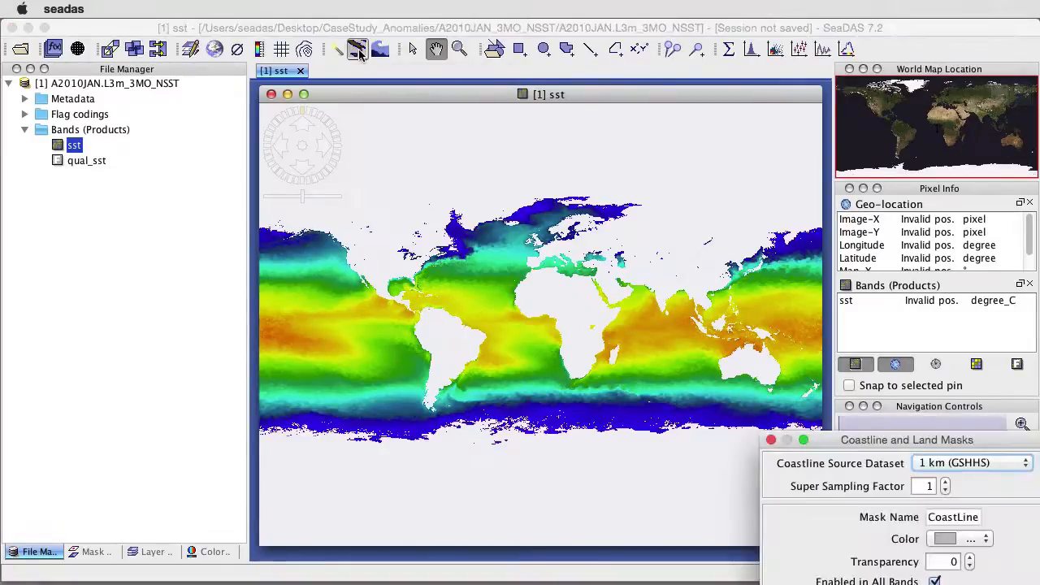
pyautogui.moveTo(876, 439); pyautogui.dragTo(402, 121)
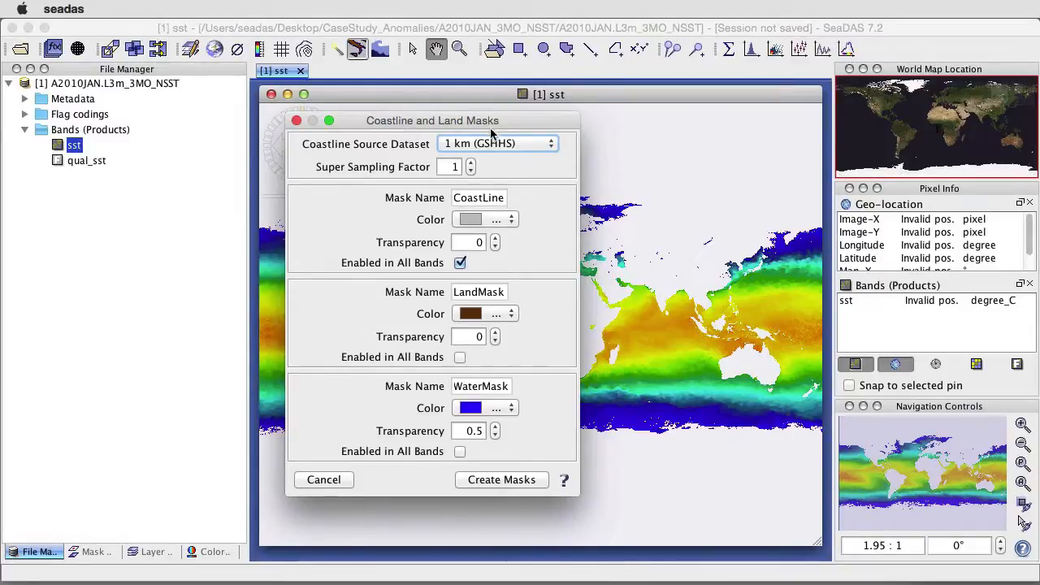
pyautogui.click(460, 263)
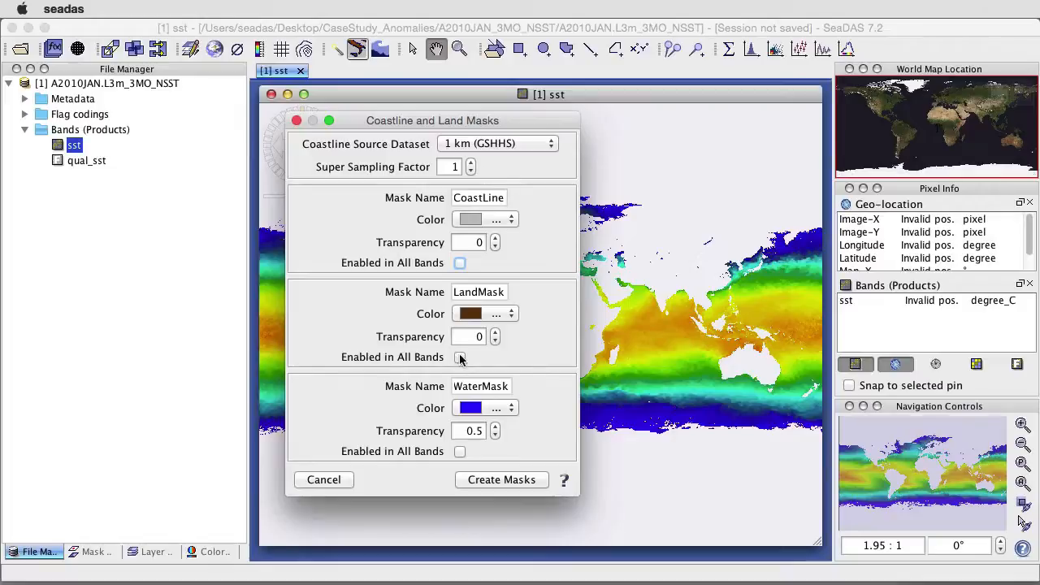
pyautogui.click(460, 358)
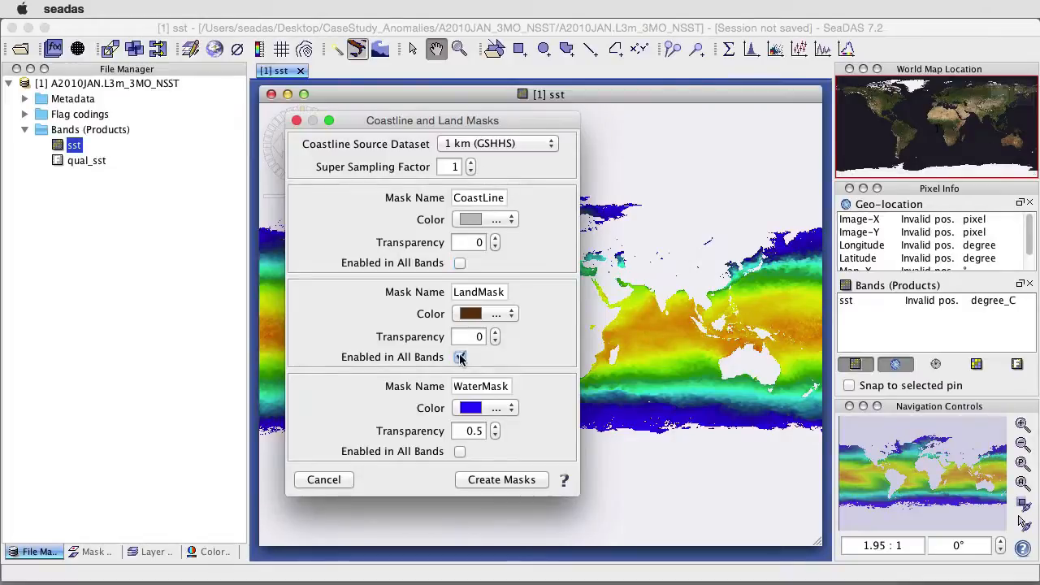
pyautogui.click(508, 315)
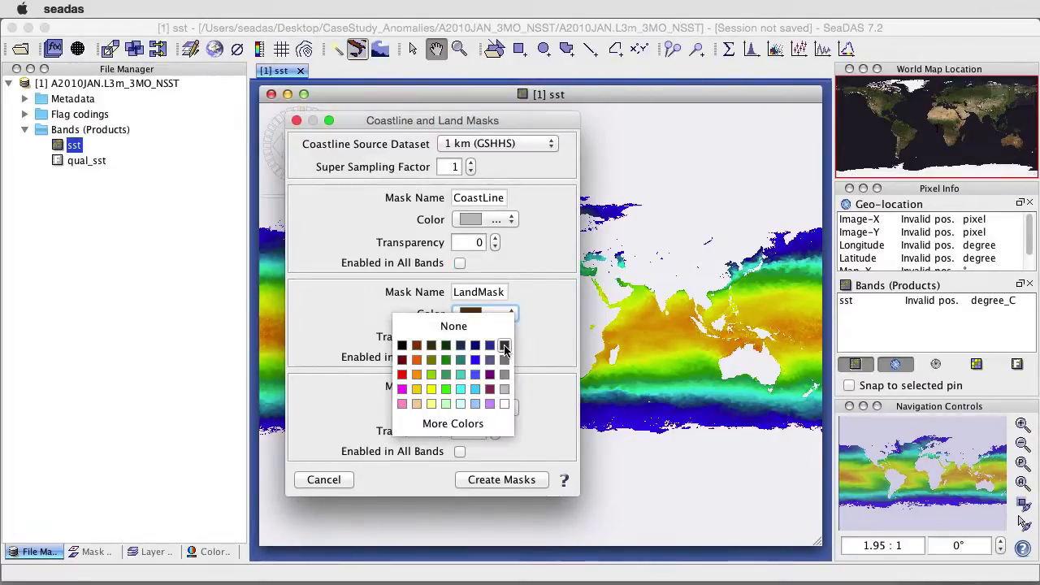
pyautogui.click(504, 346)
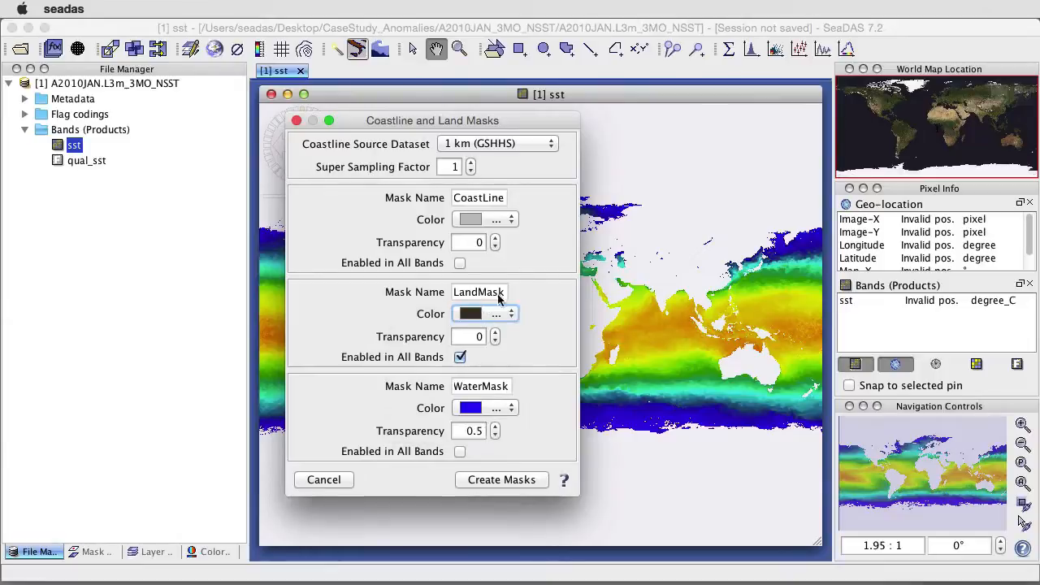
# Step: Set the coastline source dataset to 10 km (GSHHS) with a super sampling factor of 3
pyautogui.click(482, 143)
pyautogui.click(478, 159)
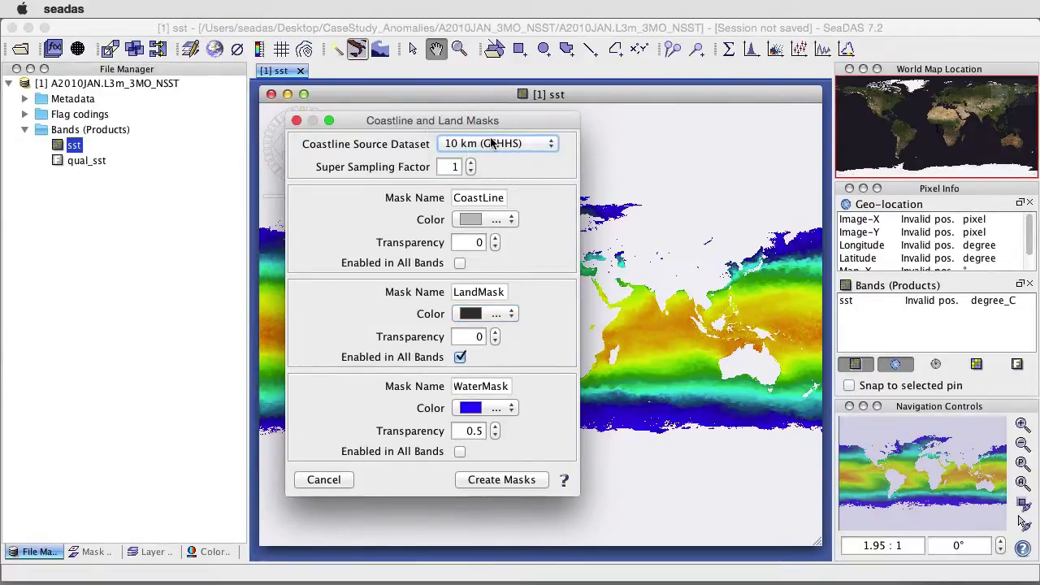
pyautogui.click(470, 163)
pyautogui.click(470, 163)
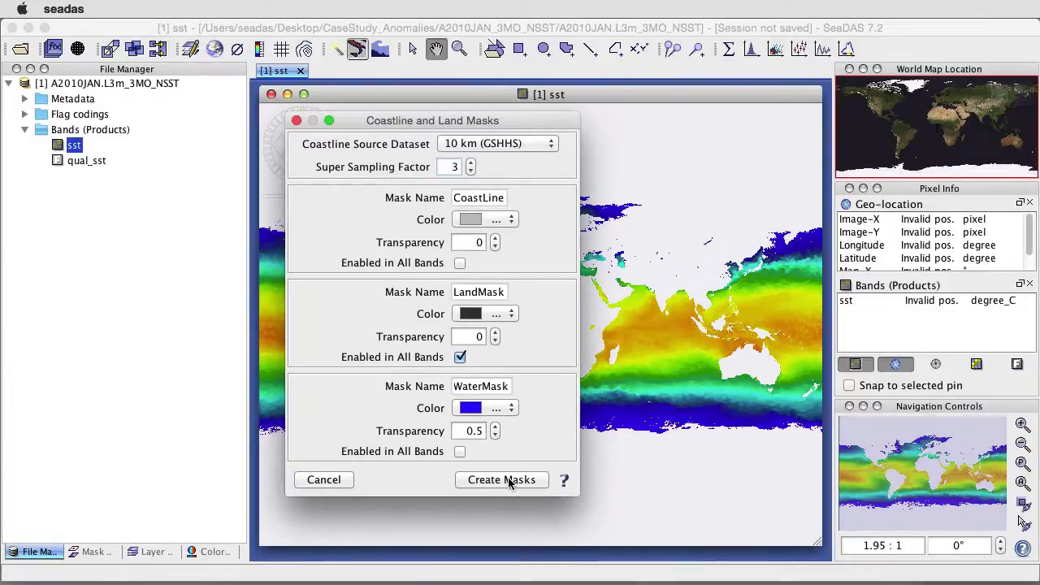
# Step: Set the coastline source dataset to 1 km (GSHHS) with a super sampling factor of 9 and create the masks
pyautogui.click(501, 143)
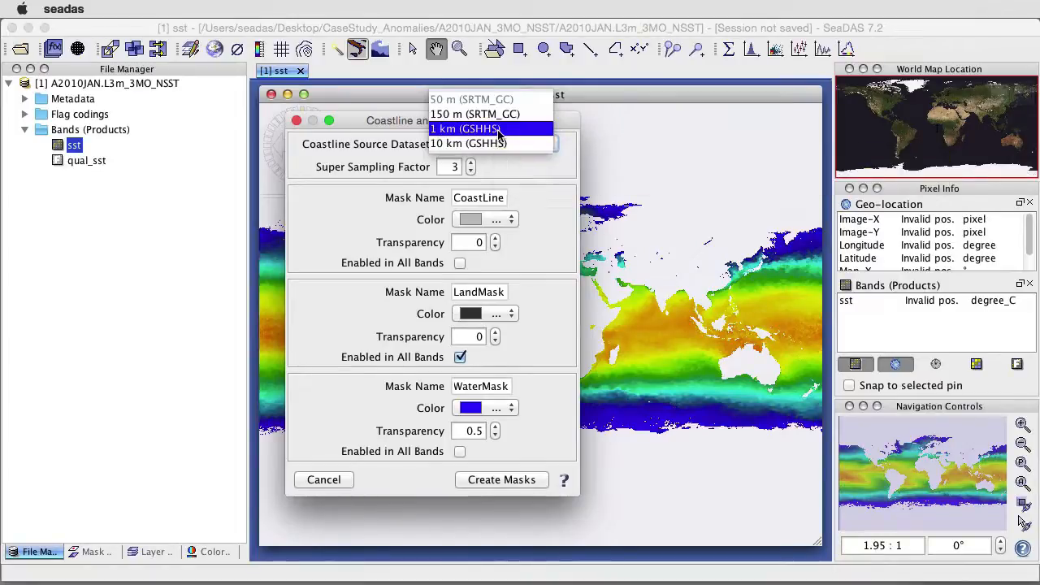
pyautogui.click(499, 131)
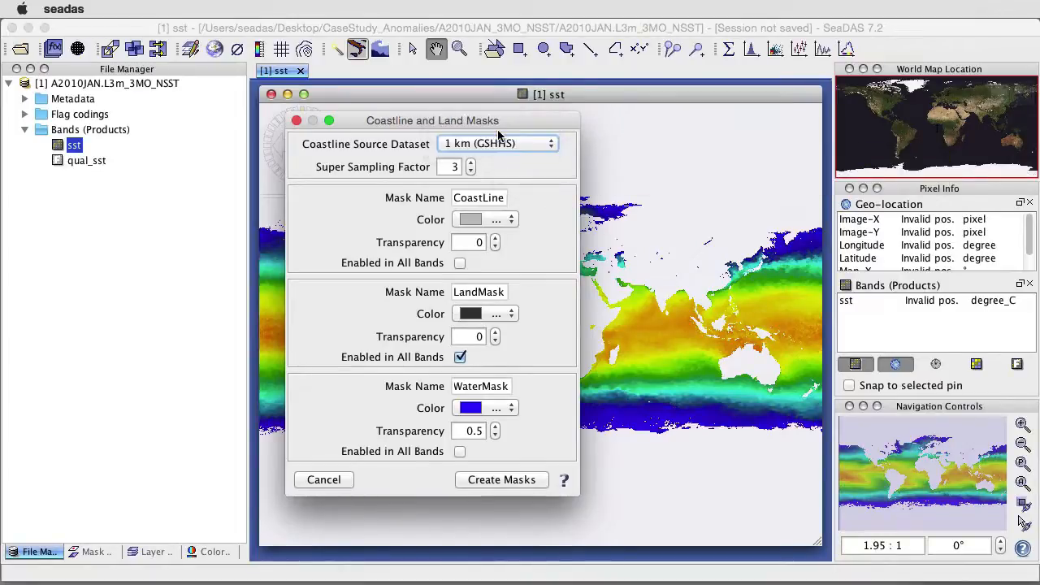
pyautogui.click(471, 162)
pyautogui.click(470, 162)
pyautogui.click(471, 163)
pyautogui.click(471, 163)
pyautogui.click(472, 162)
pyautogui.click(472, 162)
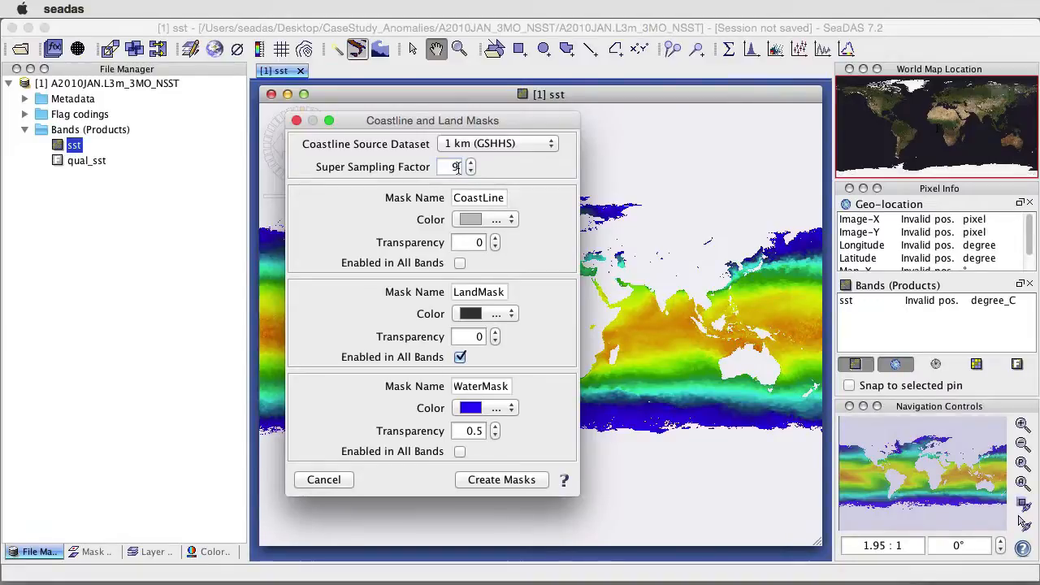
pyautogui.click(515, 480)
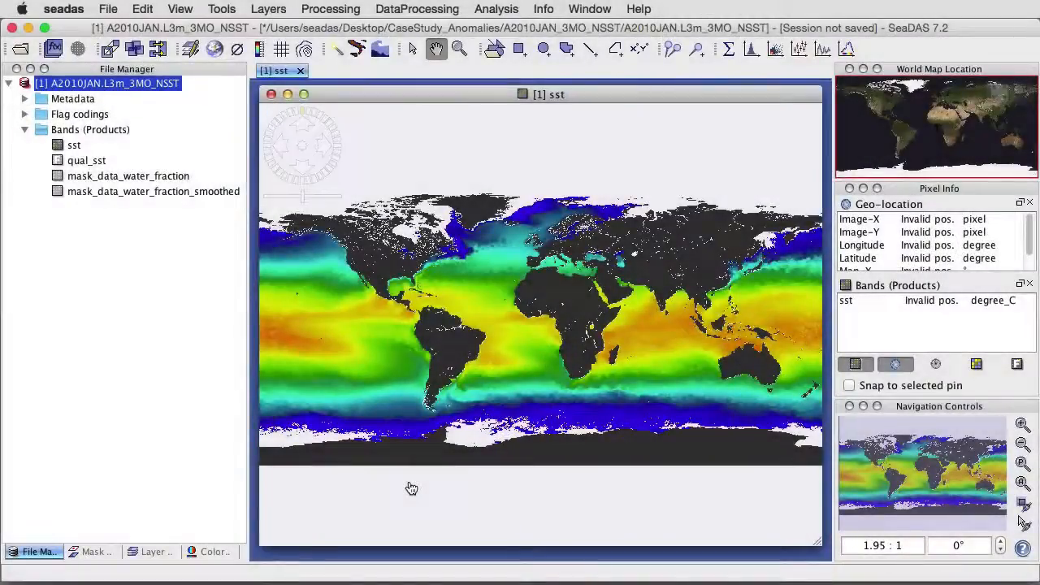
# Step: Display the mask_data_water_fraction and mask_data_water_fraction_smoothed bands and inspect the list of masks
pyautogui.doubleClick(155, 181)
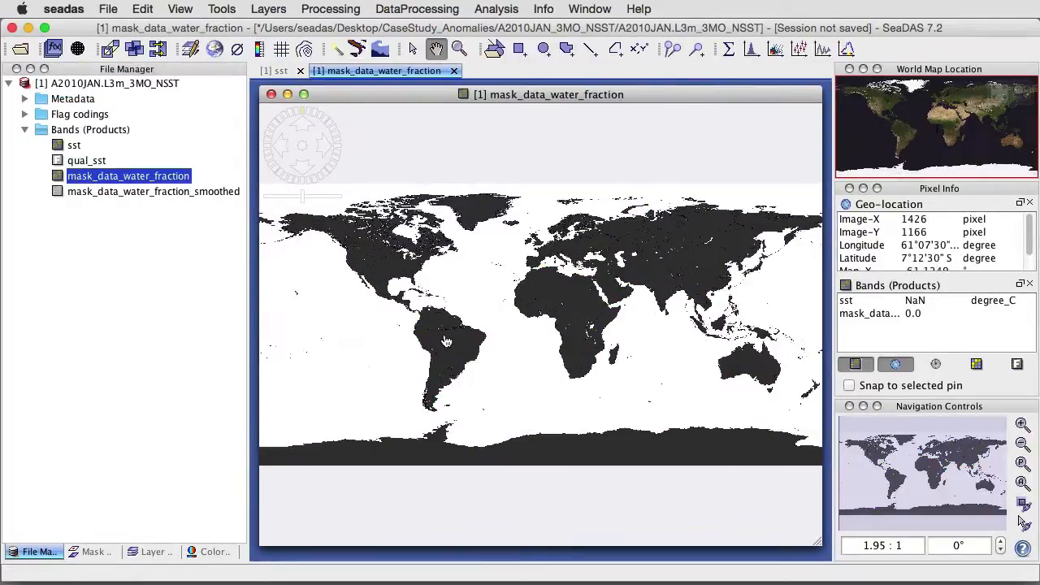
pyautogui.doubleClick(102, 195)
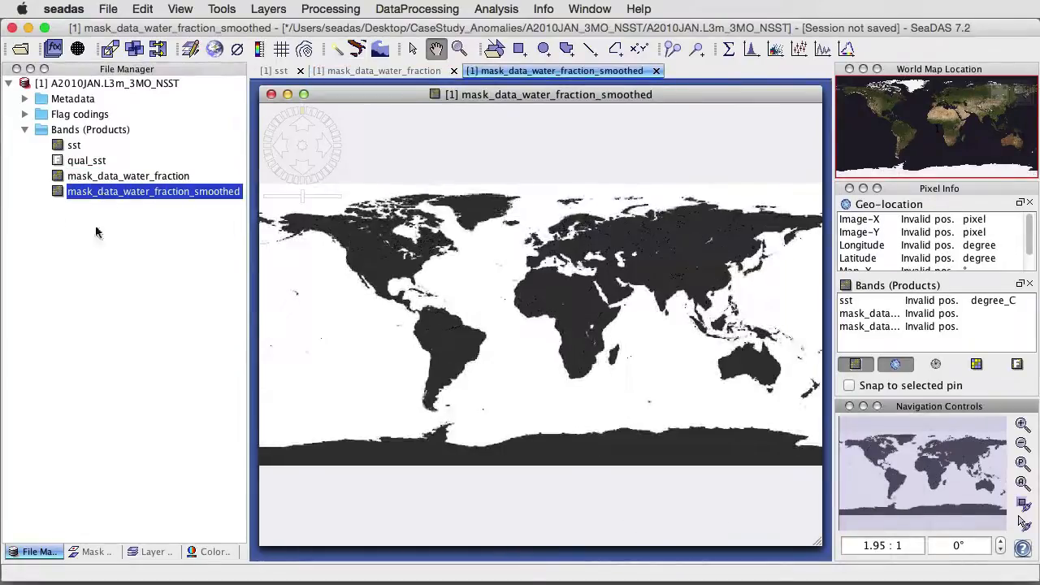
pyautogui.click(92, 551)
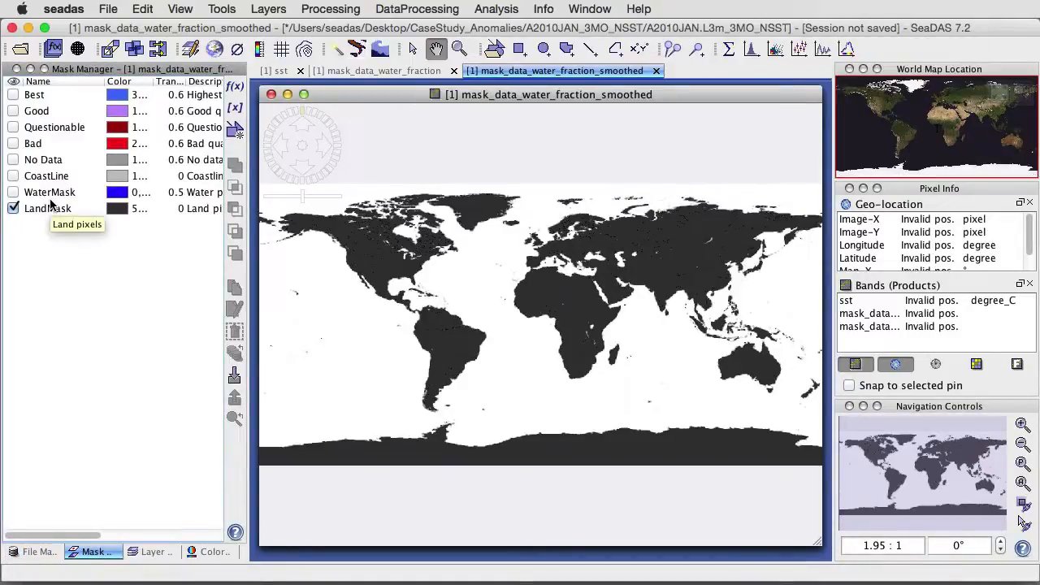
pyautogui.click(32, 552)
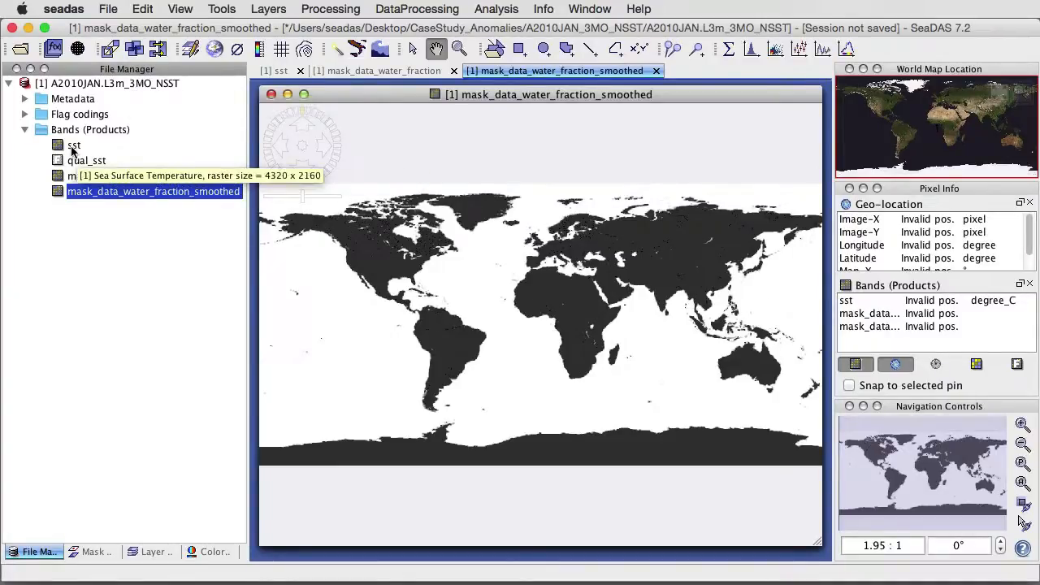
# Step: Delete the Best, Good, Questionable, Bad and No Data masks
pyautogui.click(92, 552)
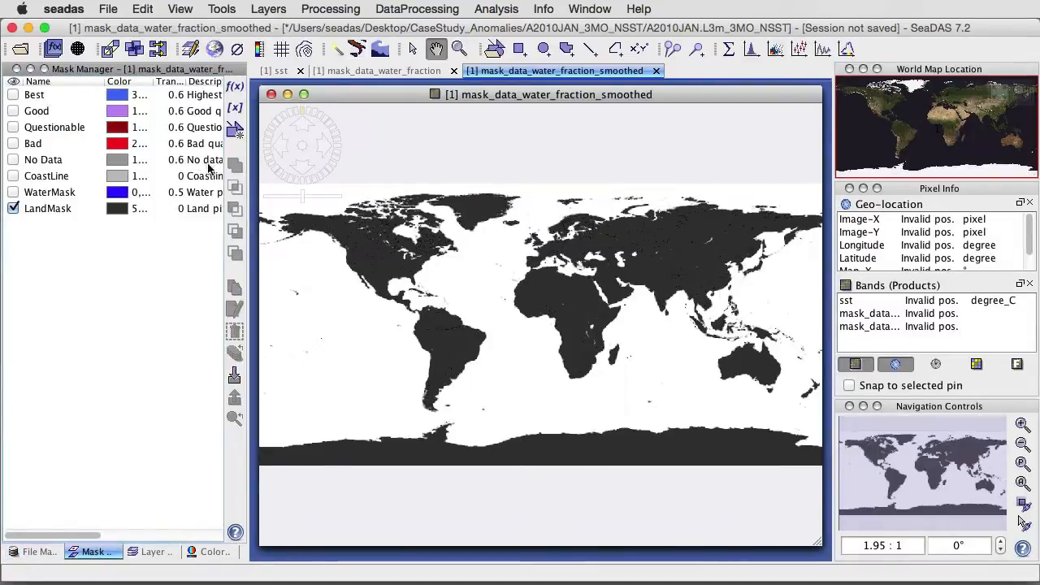
pyautogui.click(41, 97)
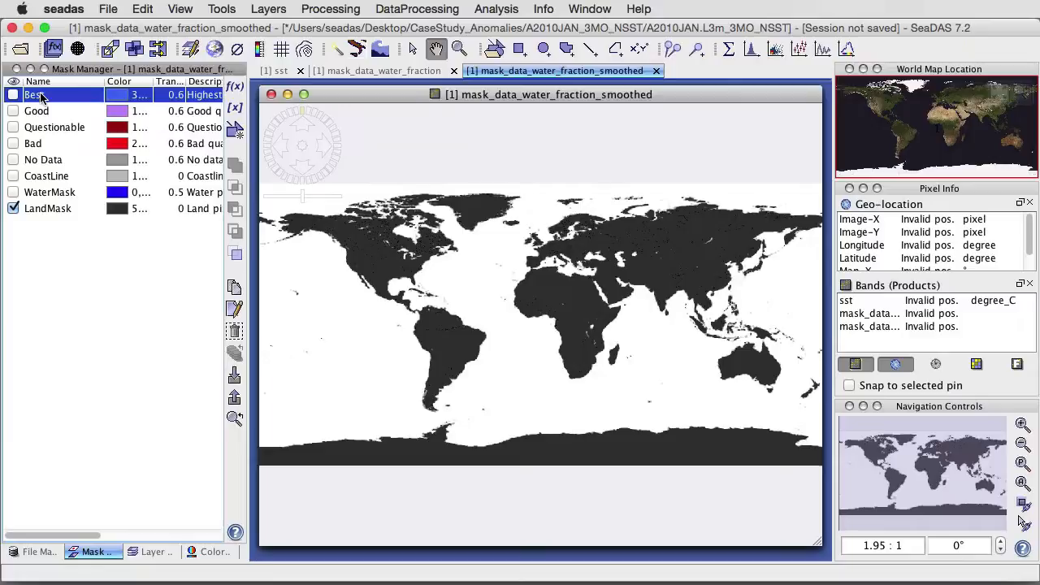
pyautogui.keyDown('shift'); pyautogui.click(33, 162); pyautogui.keyUp('shift')
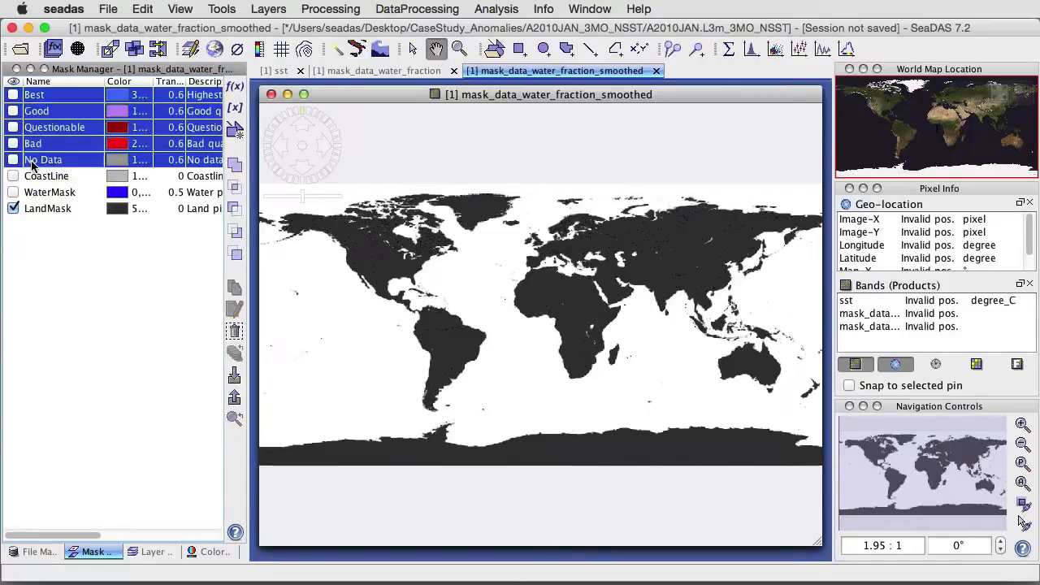
pyautogui.click(234, 331)
pyautogui.click(655, 373)
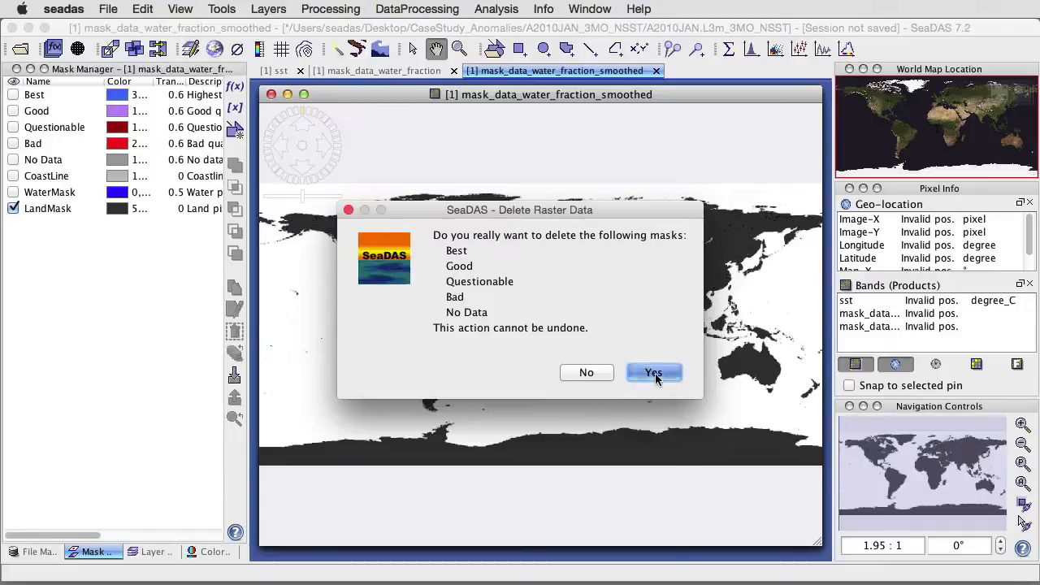
# Step: Delete the sst and qual_sst bands from the A2010JAN.L3m_3MO_NSST file
pyautogui.click(25, 553)
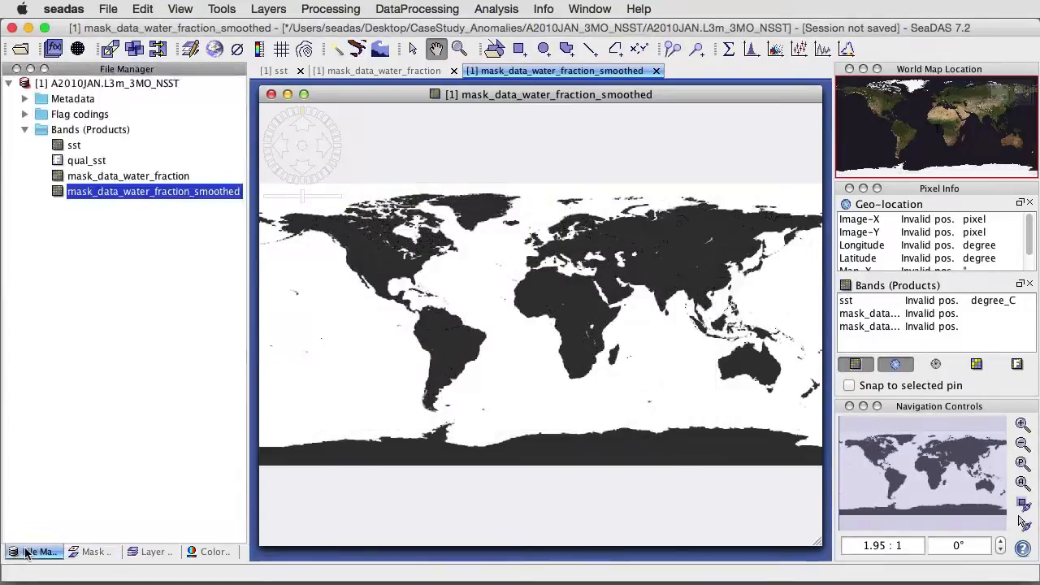
pyautogui.doubleClick(74, 144)
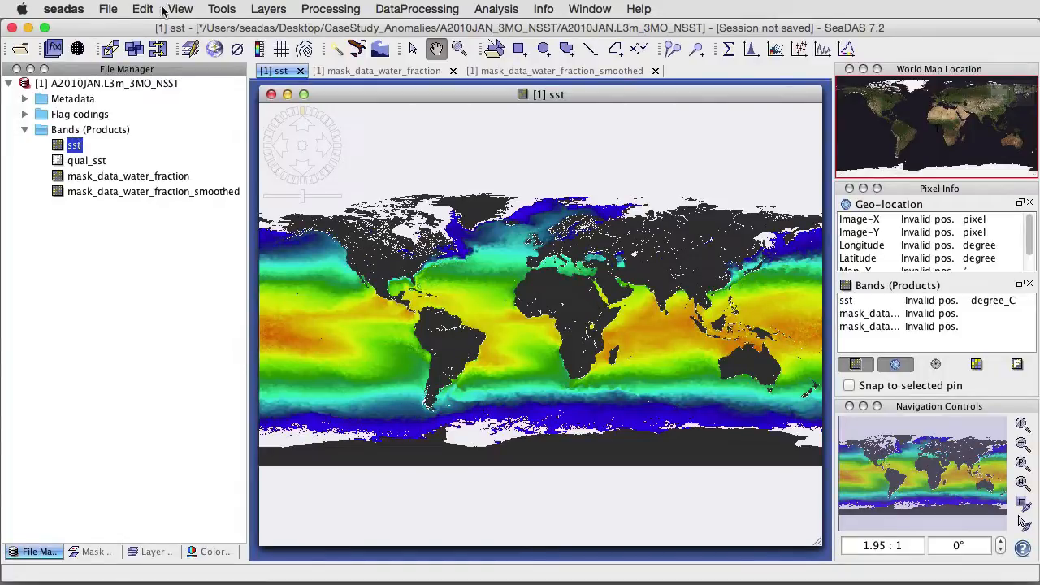
pyautogui.click(143, 12)
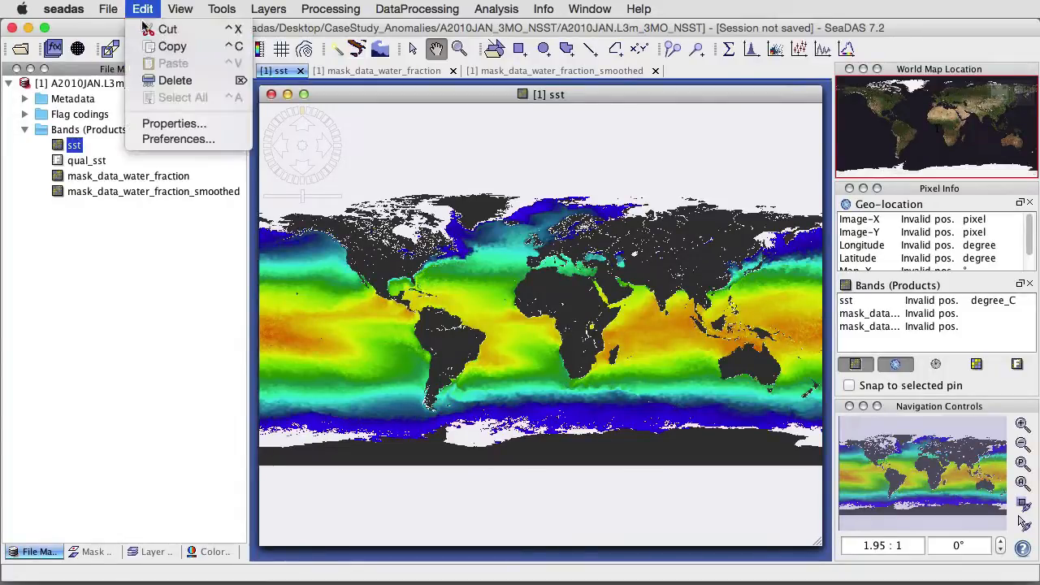
pyautogui.click(171, 80)
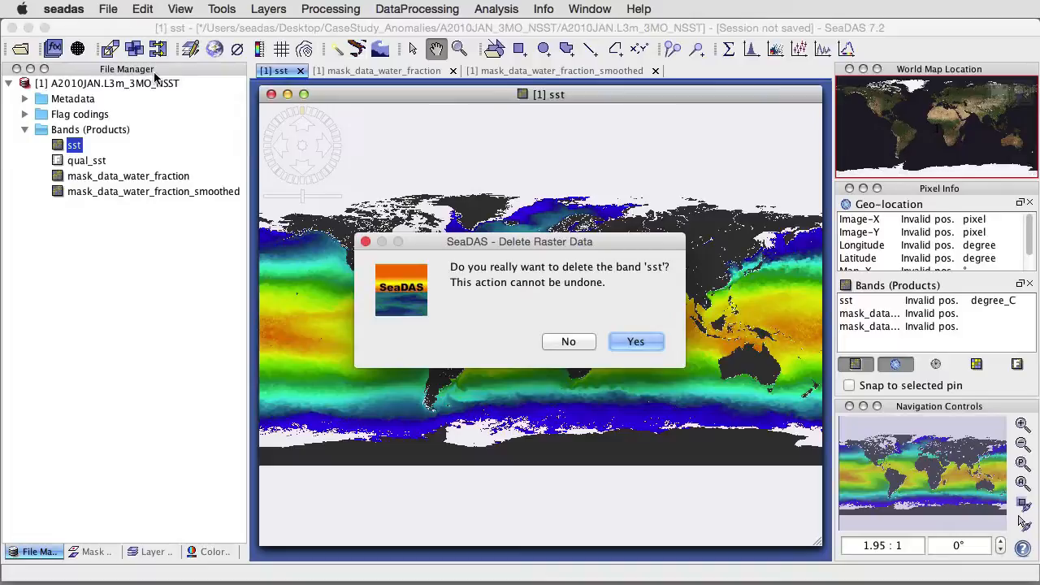
pyautogui.press('Return')
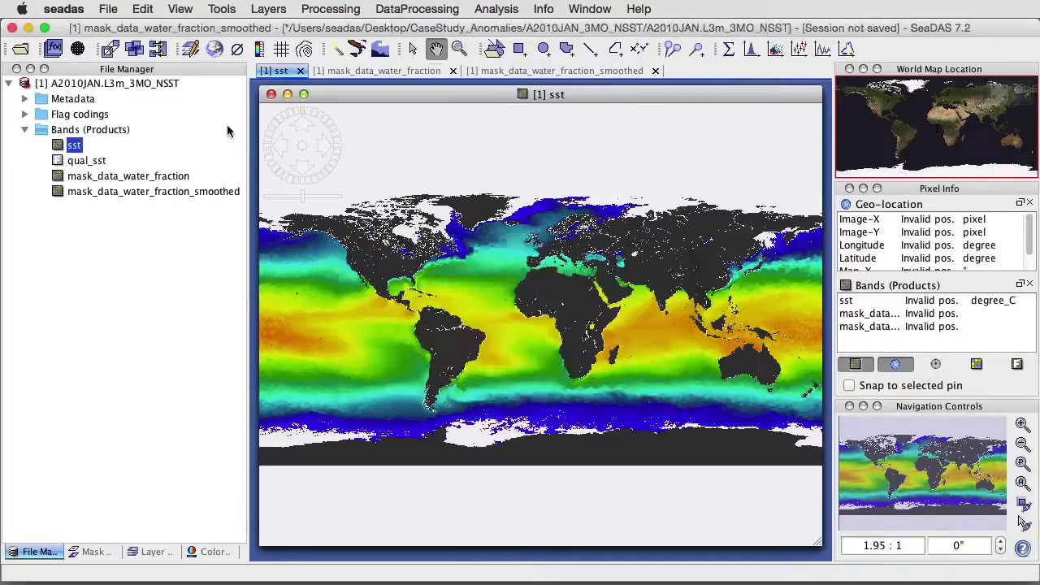
pyautogui.click(102, 147)
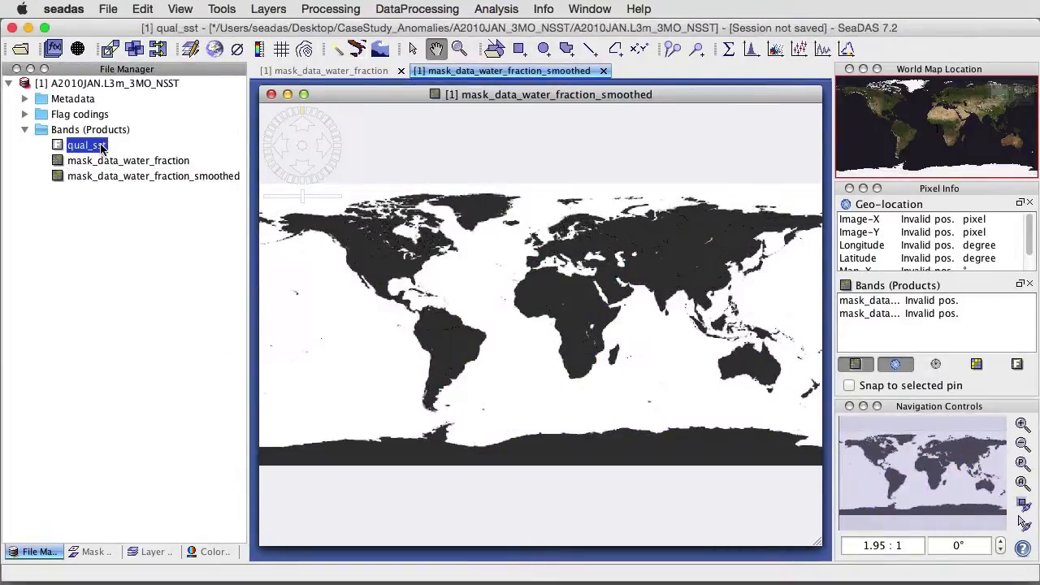
pyautogui.press('Delete')
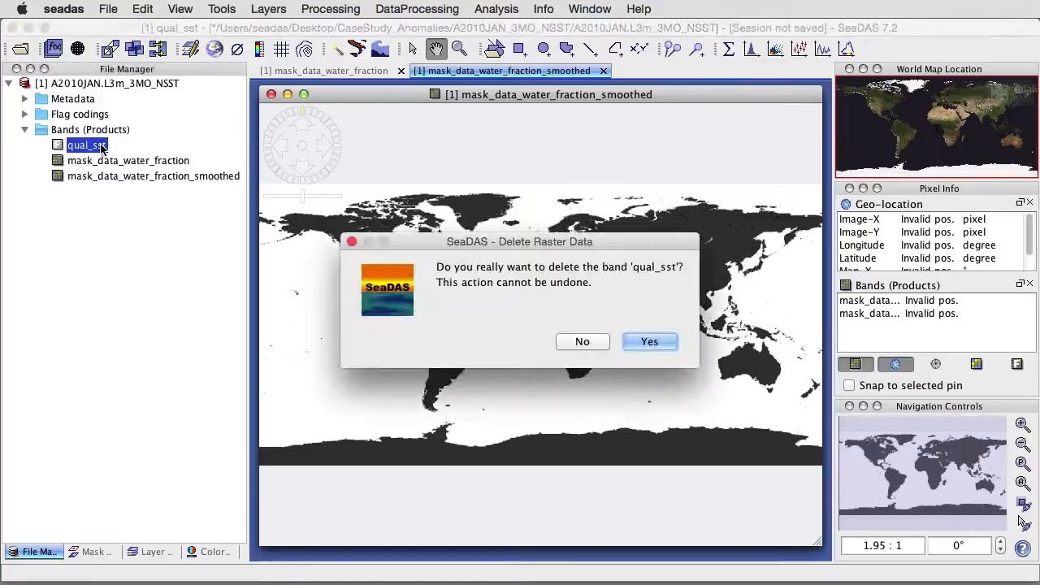
pyautogui.click(665, 341)
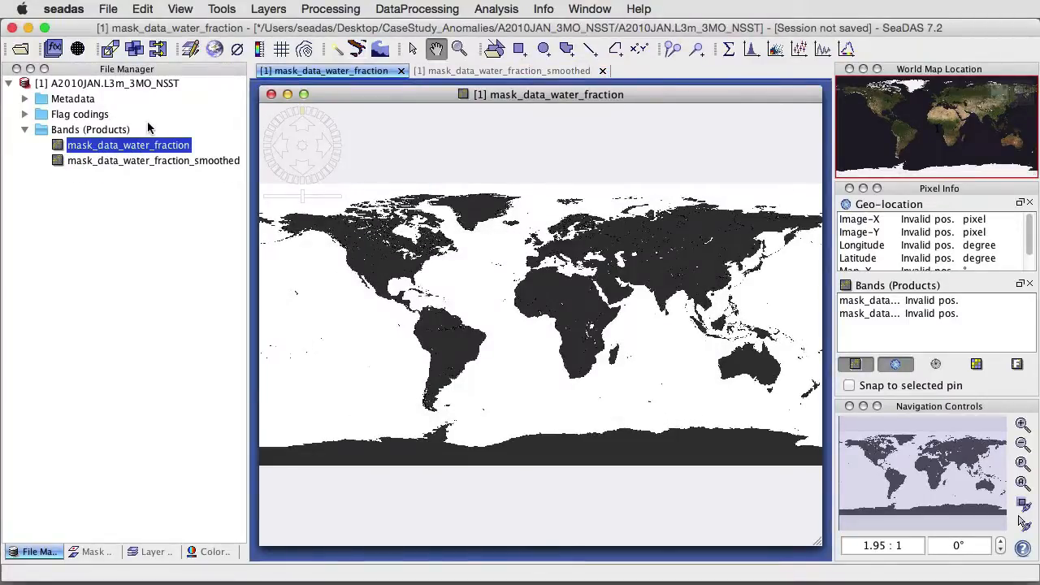
# Step: Save the A2010JAN.L3m_3MO_NSST file in BEAM-DIMAP format as 9kmLAND_source_1km_super_9.dim in the dims folder
pyautogui.click(116, 84)
pyautogui.rightClick(115, 84)
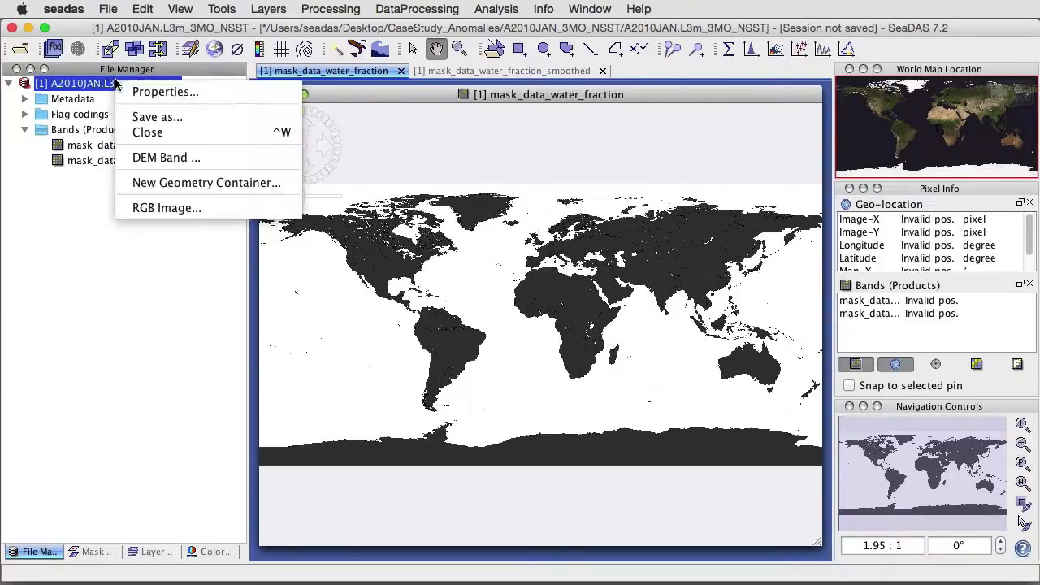
pyautogui.click(155, 117)
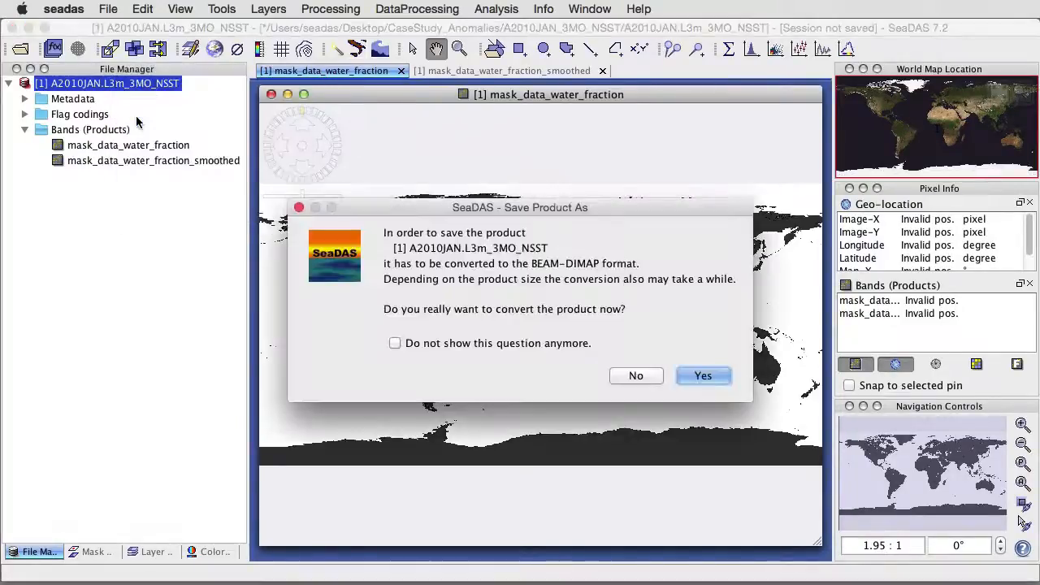
pyautogui.click(700, 376)
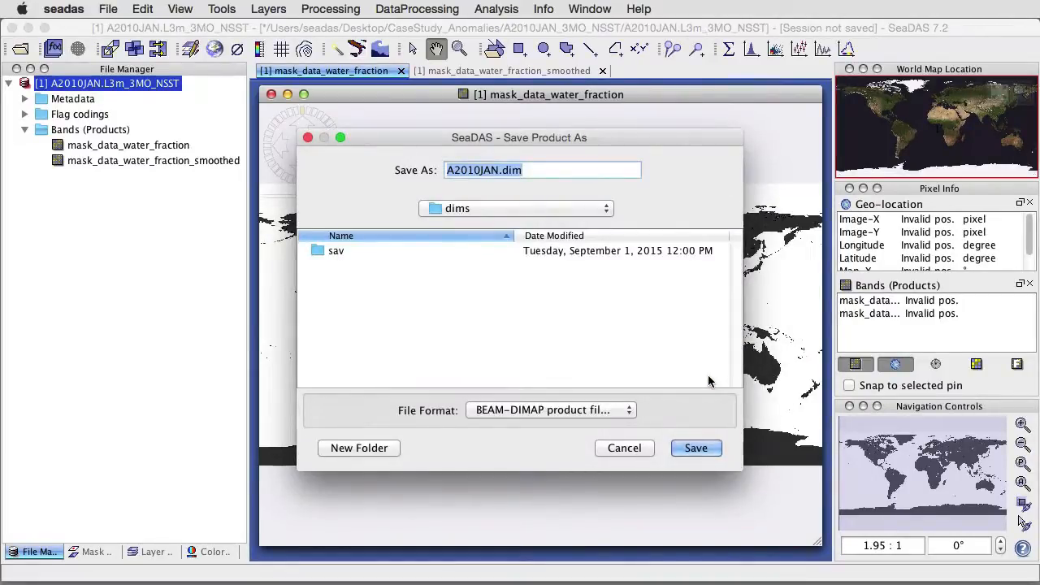
pyautogui.press('super+v')
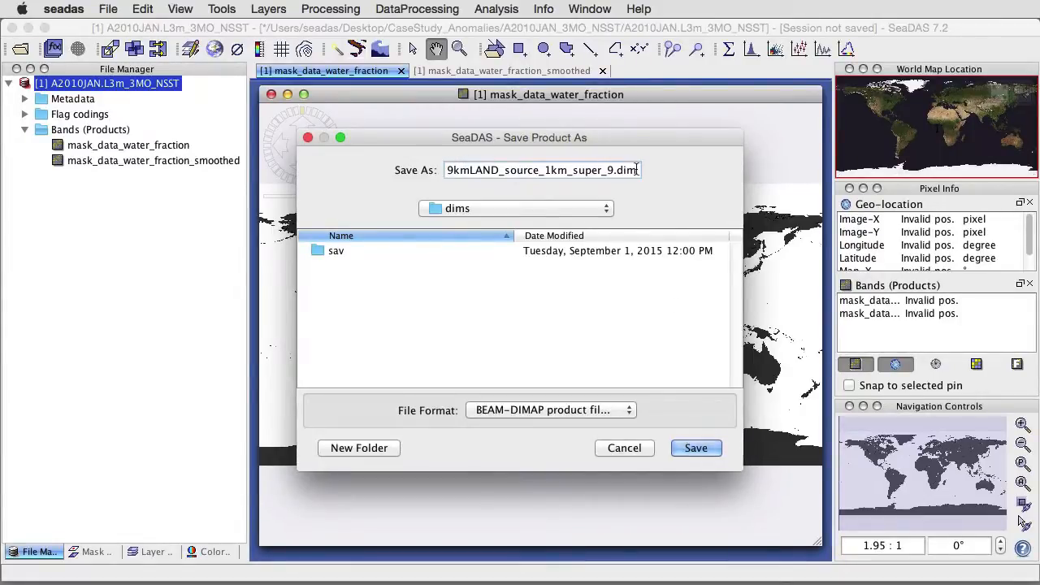
pyautogui.click(695, 450)
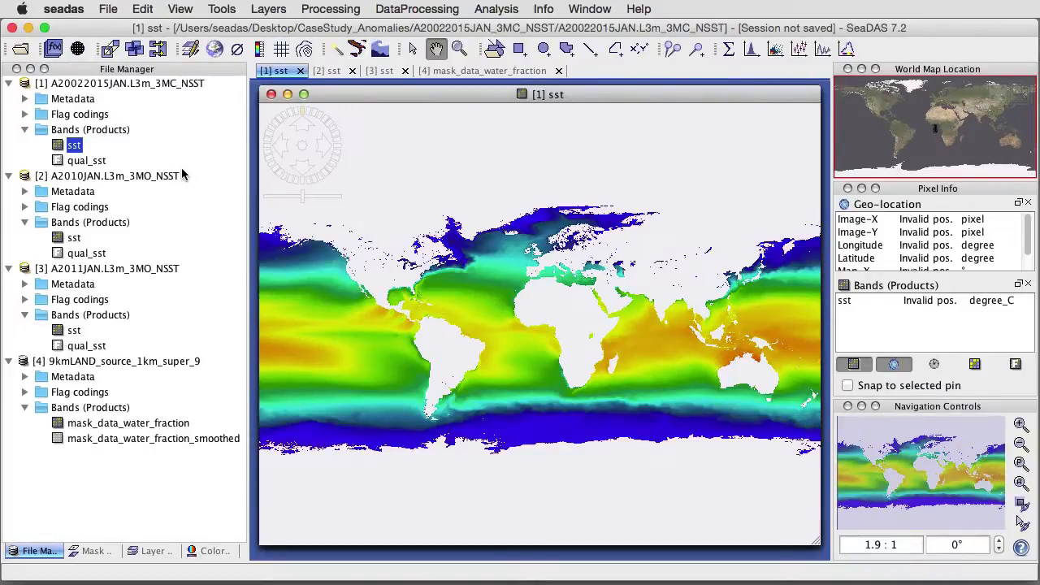
# Step: Start a Collocation of reference A20022015JAN.L3m_3MC_NSST with dependent A2010JAN.L3m_3MO_NSST, naming the target CaseStudy_Anomalies_Coll_tmp1
pyautogui.click(159, 49)
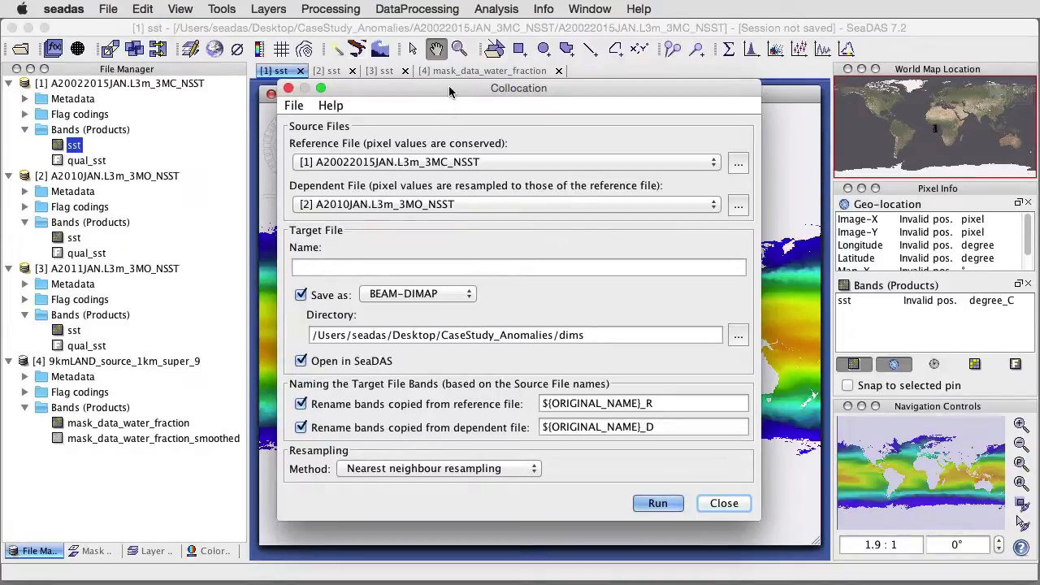
pyautogui.click(457, 165)
pyautogui.click(457, 165)
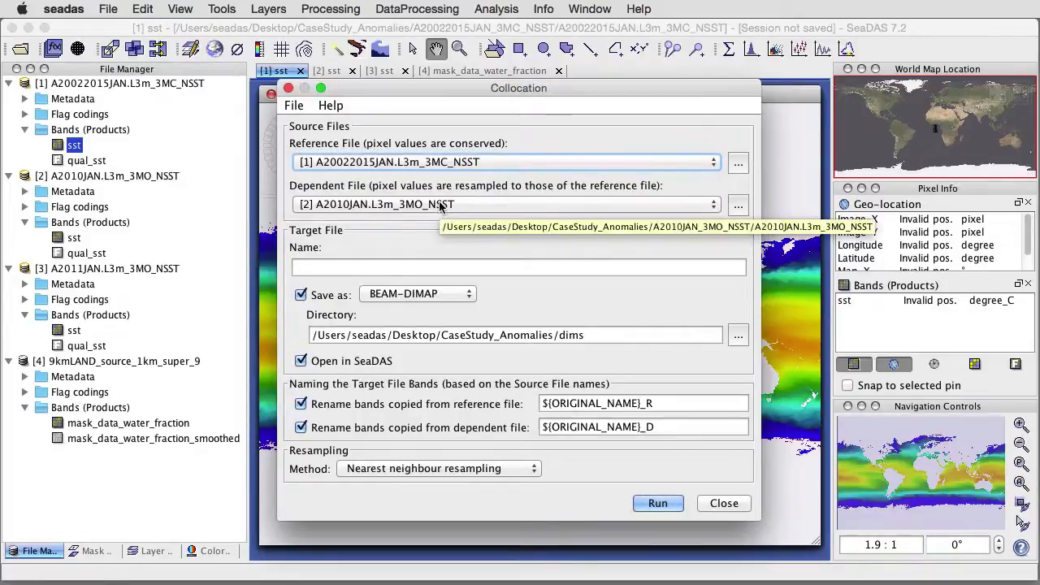
pyautogui.click(379, 265)
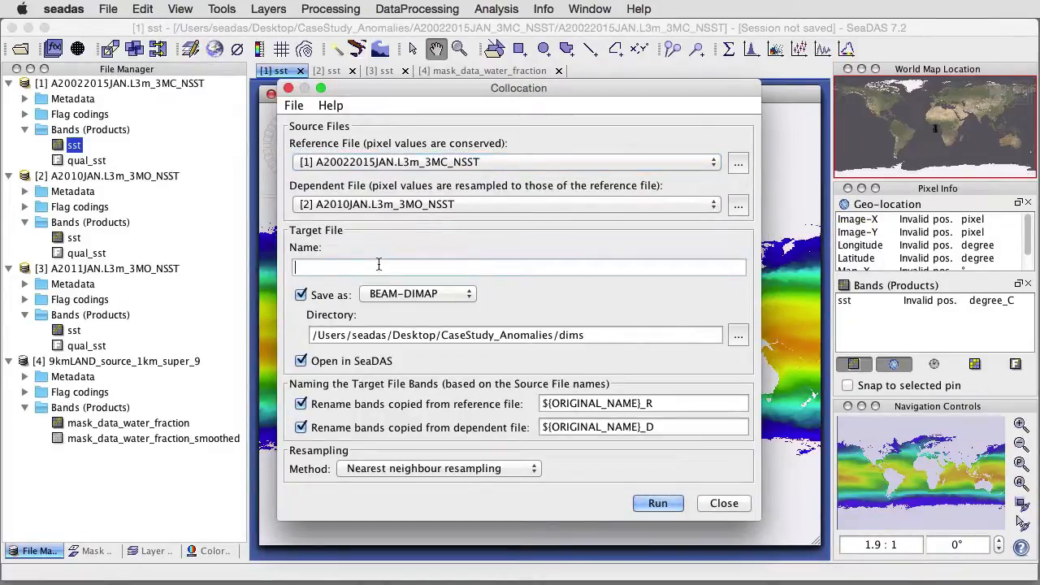
pyautogui.write('CaseStudy_Anomalies_Coll_tmp1')
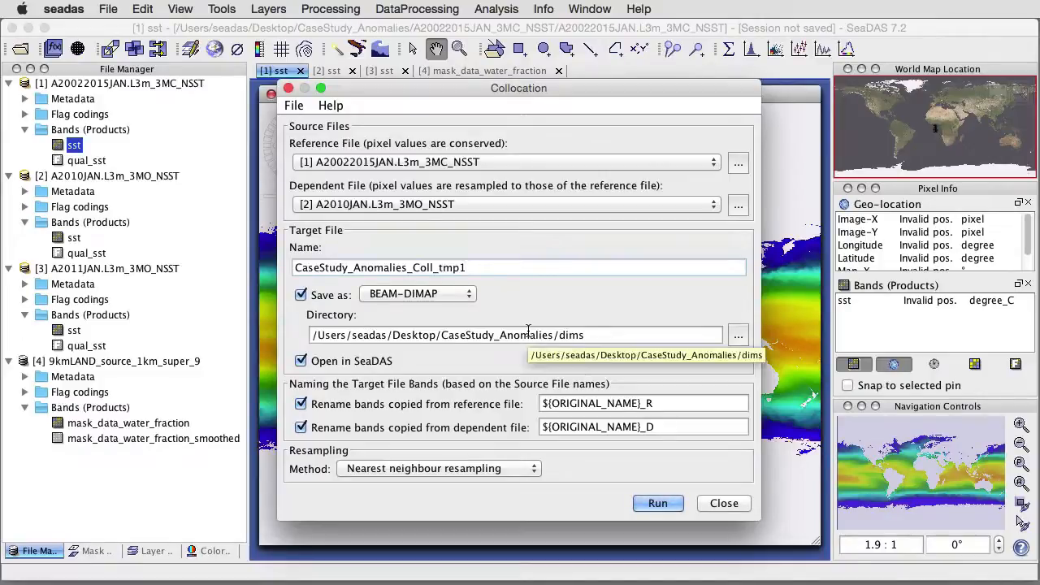
# Step: Set the band naming to ${ORIGINAL_NAME}_Jan_CL for the reference file and ${ORIGINAL_NAME}_2010Jan for the dependent file, and run the collocation
pyautogui.press('super+Tab')
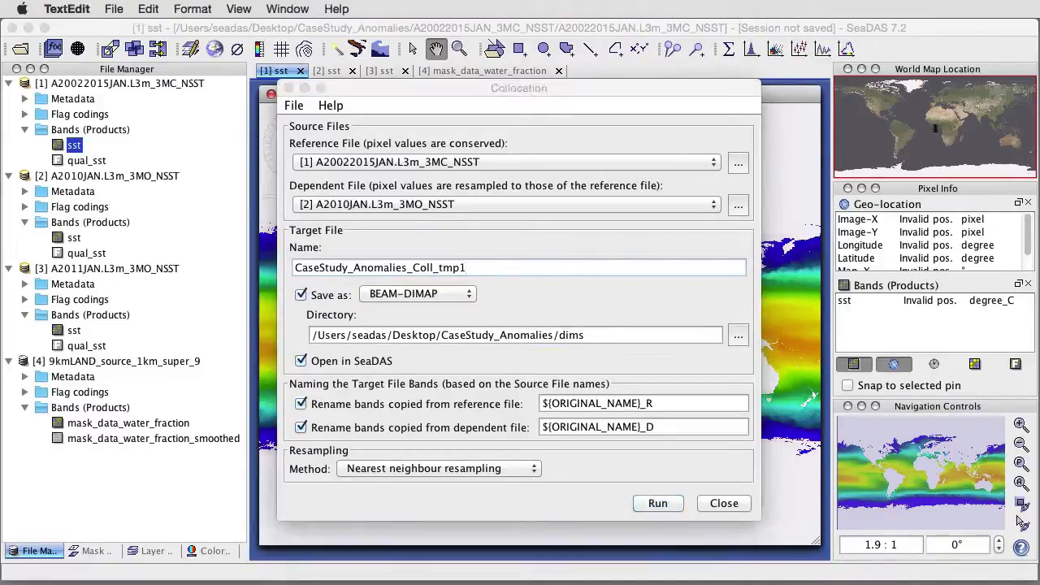
pyautogui.click(659, 401)
pyautogui.click(660, 402)
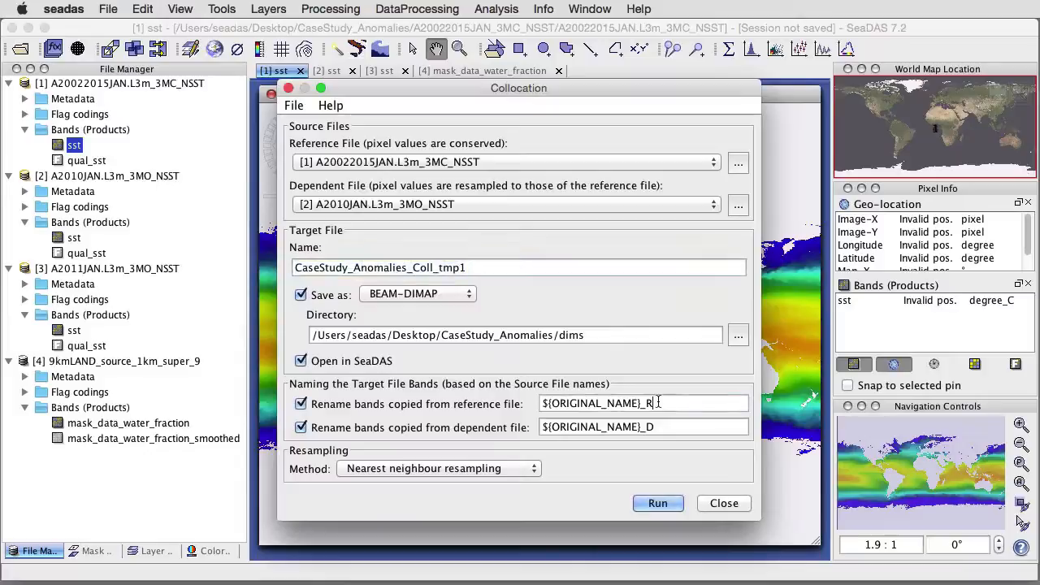
pyautogui.press('BackSpace')
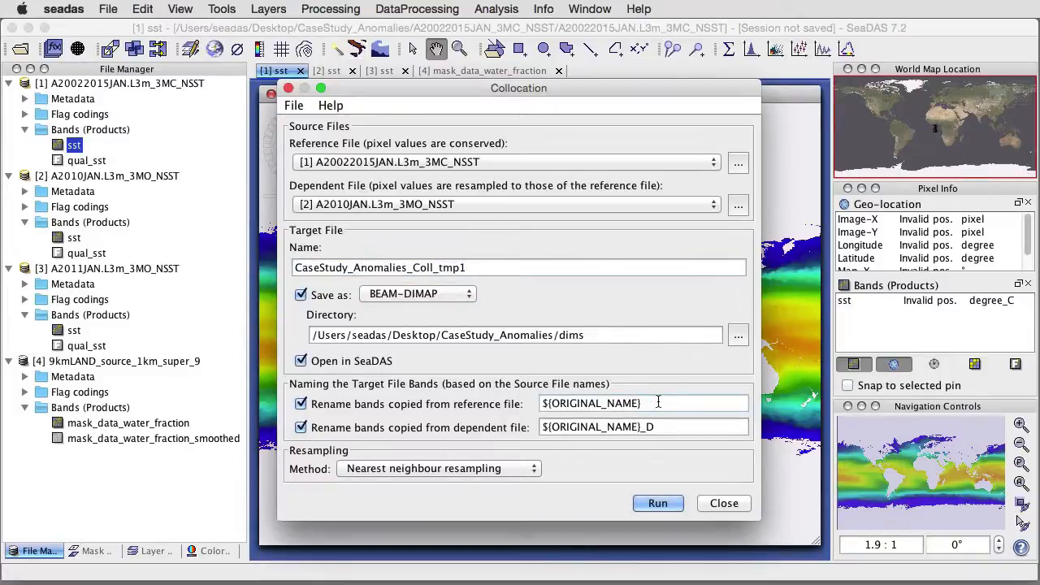
pyautogui.write('_Jan_CL')
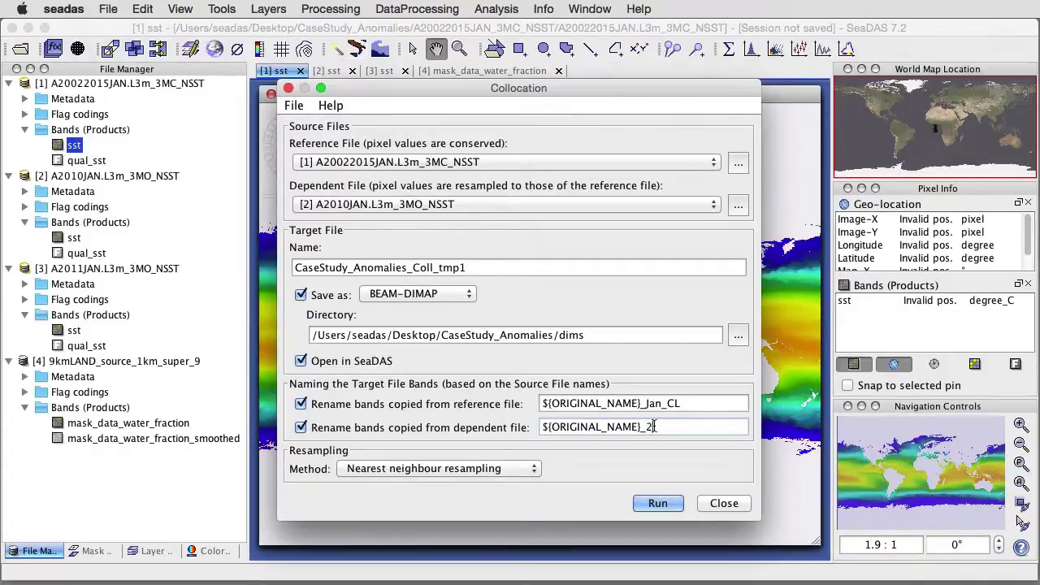
pyautogui.write('010Jan')
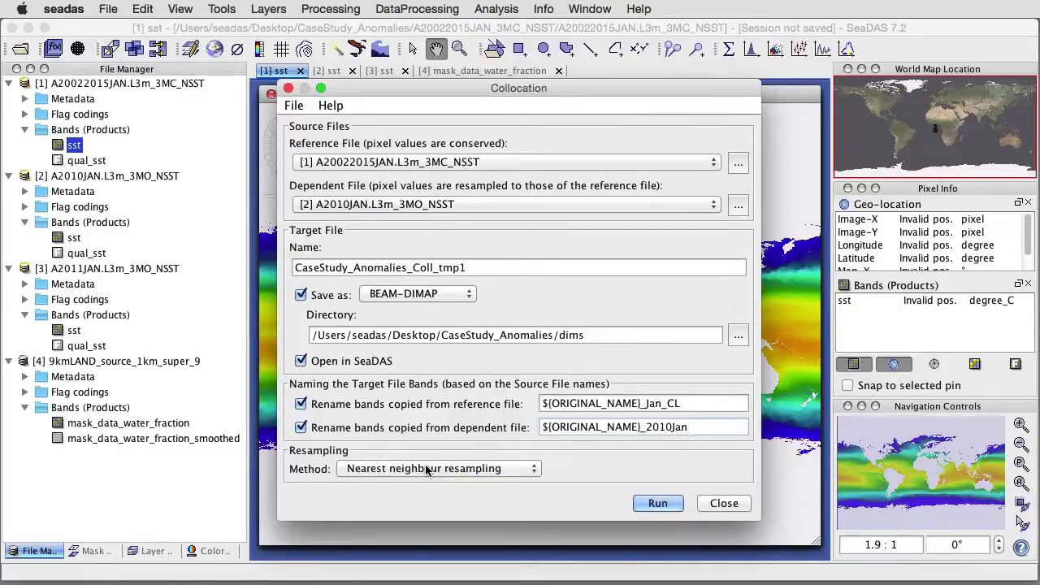
pyautogui.click(655, 504)
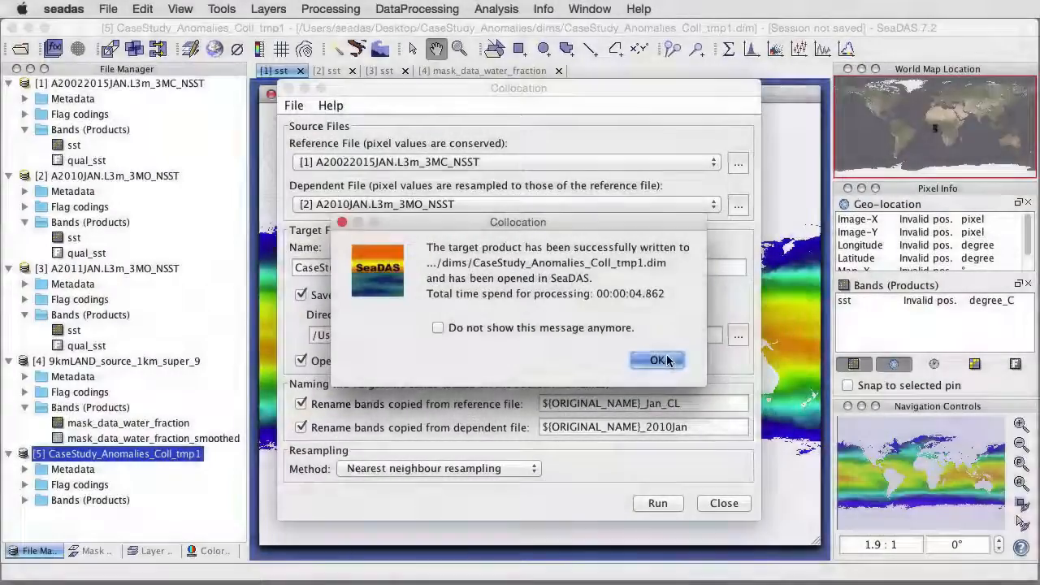
pyautogui.click(661, 361)
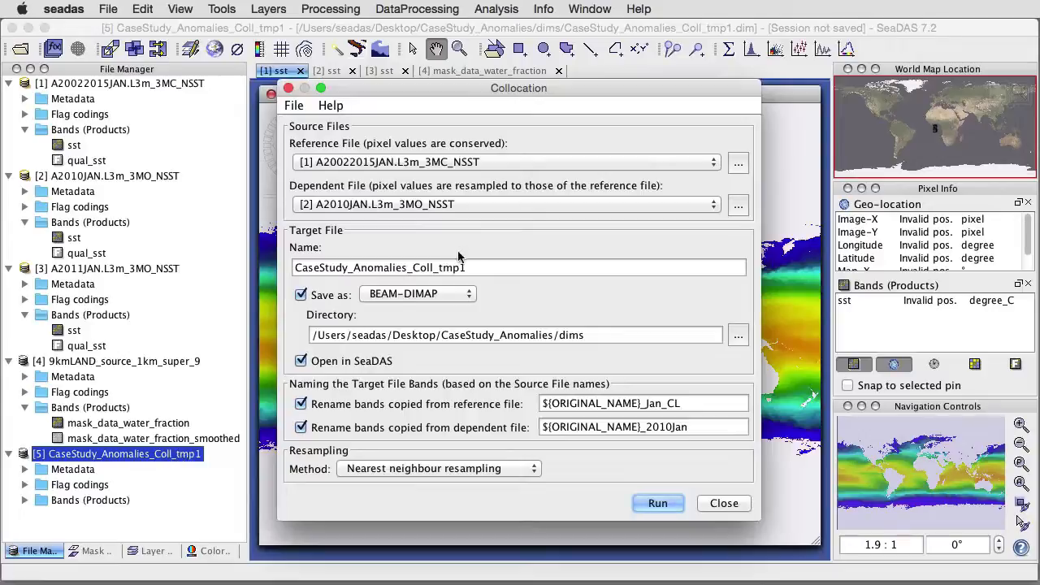
# Step: Choose CaseStudy_Anomalies_Coll_tmp1 as the collocation reference file and A2011JAN.L3m_3MO_NSST as the dependent file
pyautogui.click(482, 162)
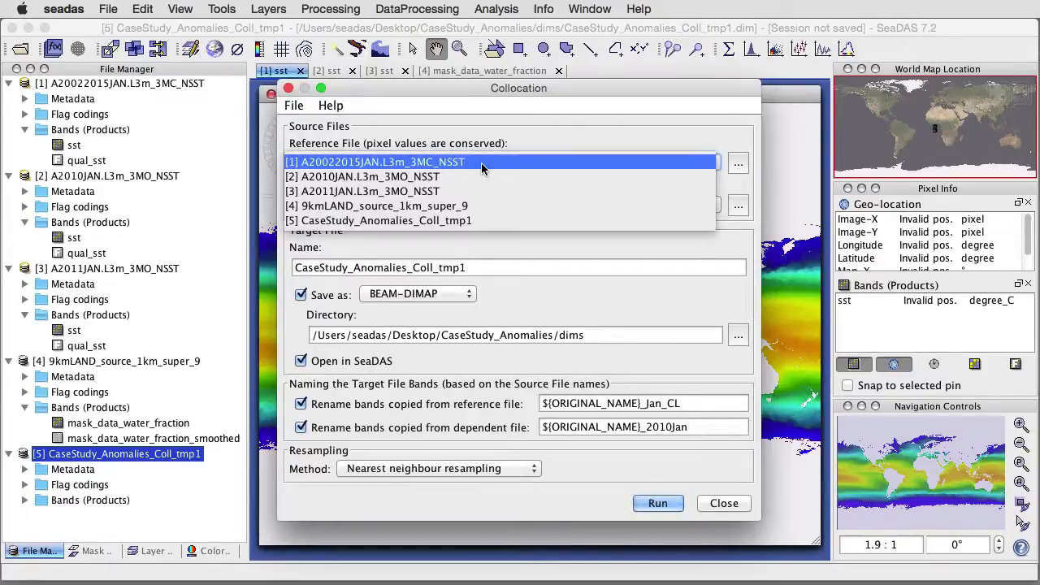
pyautogui.click(469, 220)
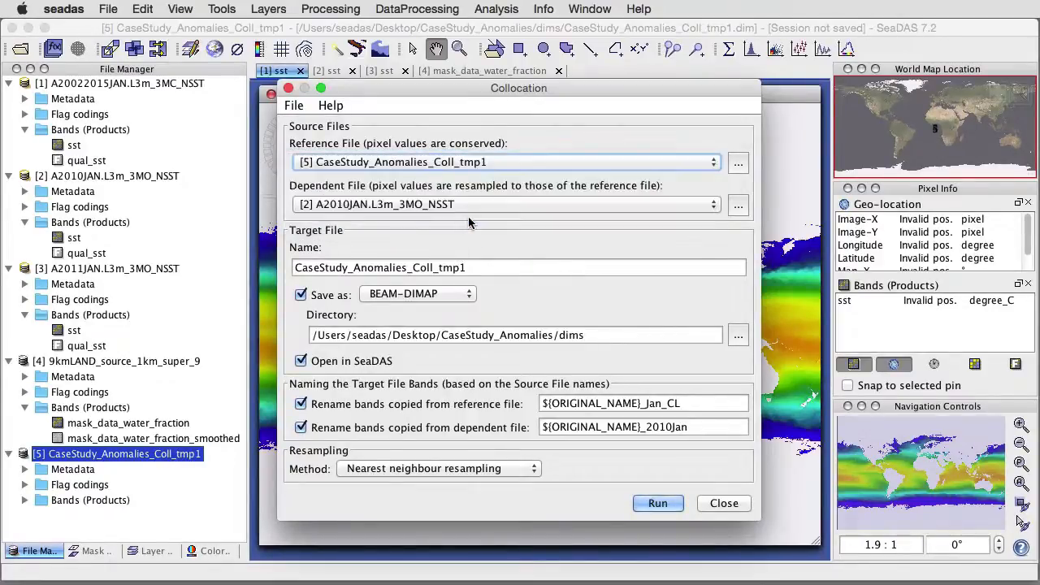
pyautogui.click(468, 205)
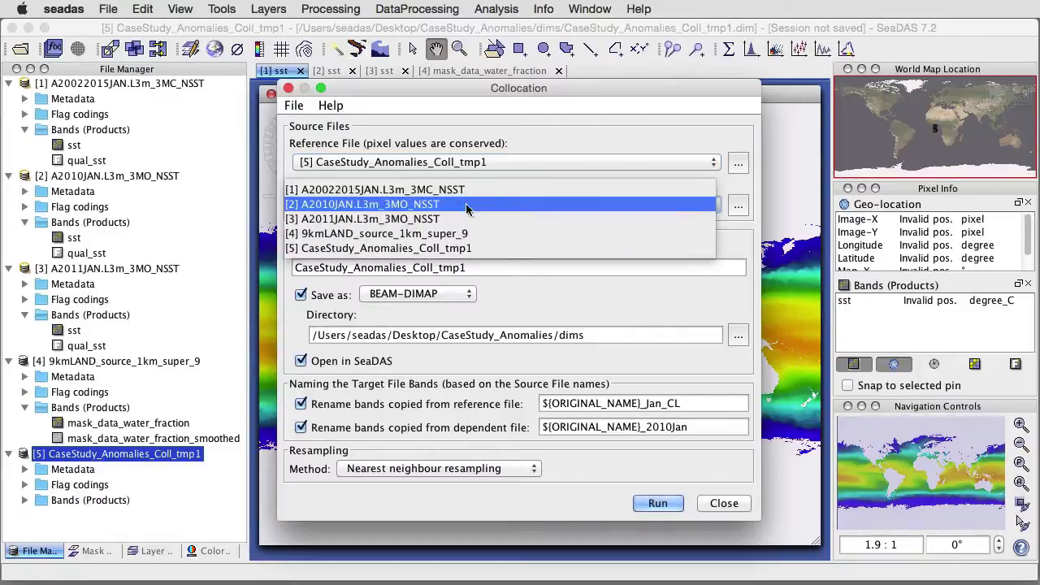
pyautogui.click(466, 220)
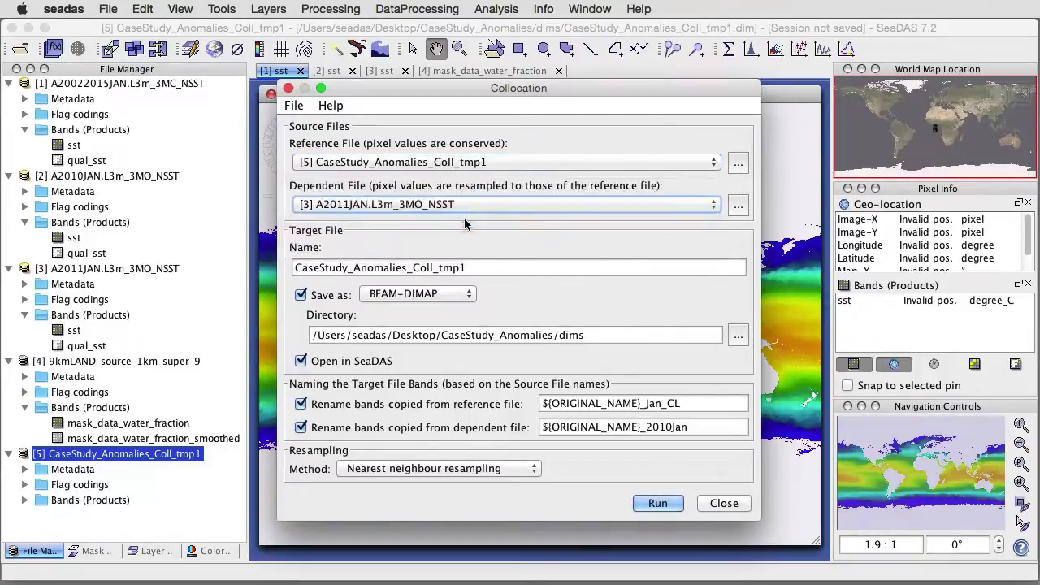
# Step: Set the dependent band naming to ${ORIGINAL_NAME}_2011Jan and the reference band naming to ${ORIGINAL_NAME} without a suffix
pyautogui.click(672, 429)
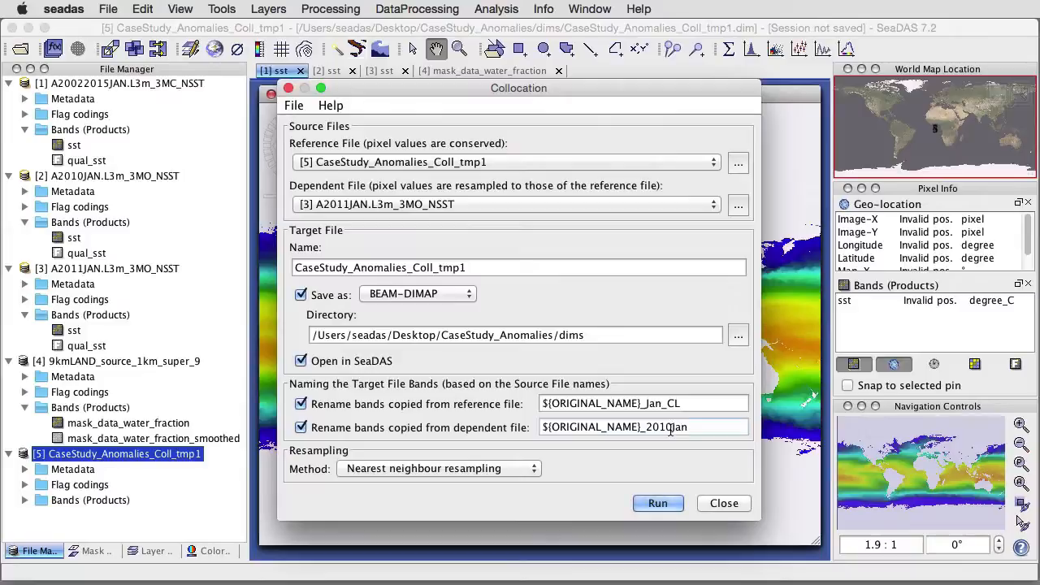
pyautogui.press('BackSpace')
pyautogui.write('1')
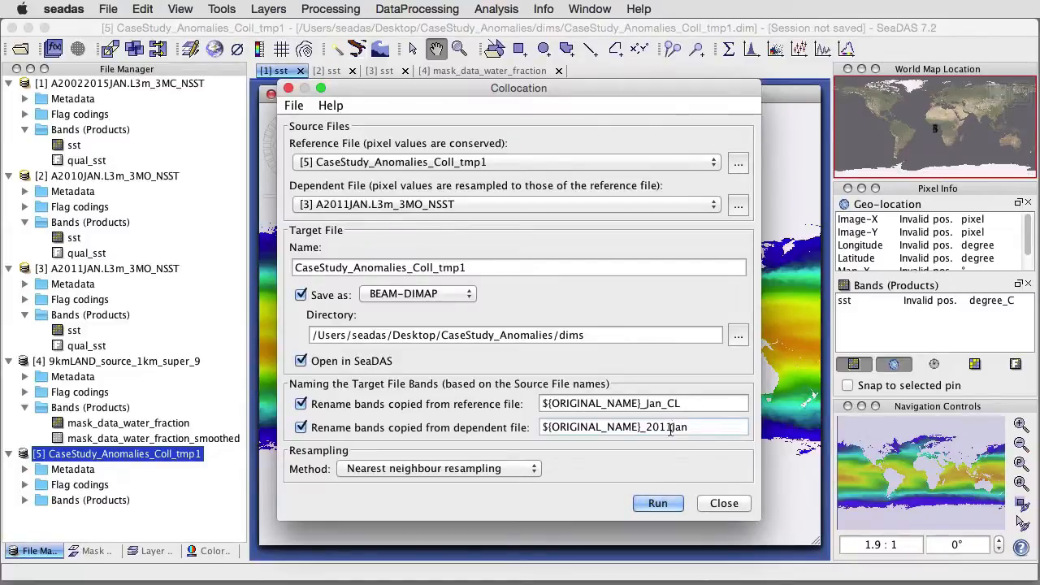
pyautogui.click(682, 403)
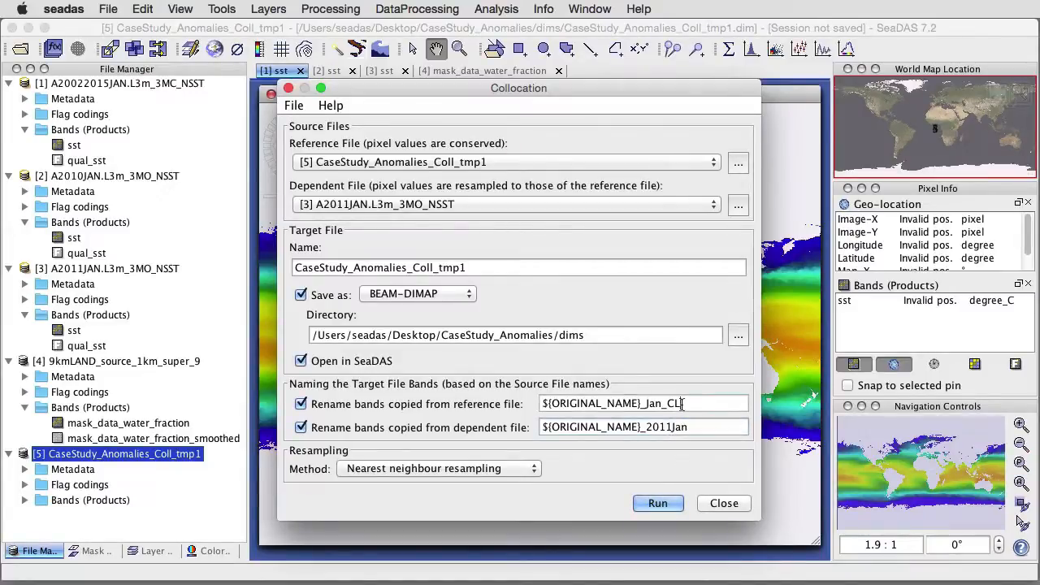
pyautogui.press('BackSpace')
pyautogui.press('BackSpace')
pyautogui.press('BackSpace')
pyautogui.press('BackSpace')
pyautogui.press('BackSpace')
pyautogui.press('BackSpace')
pyautogui.press('BackSpace')
# Step: Name the target file CaseStudy_Anomalies_Coll_tmp2 and run the collocation
pyautogui.click(522, 267)
pyautogui.press('BackSpace')
pyautogui.write('2')
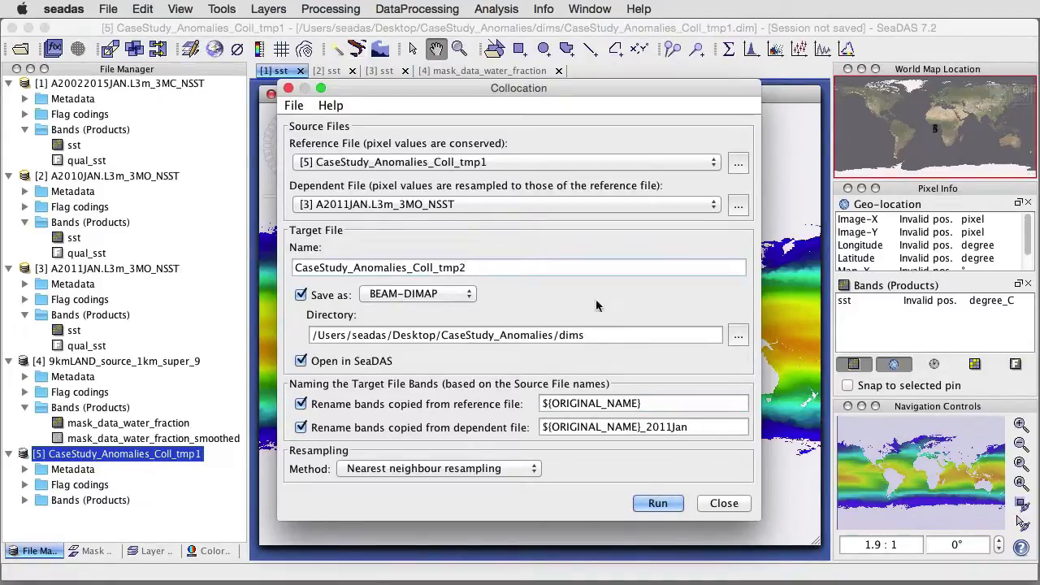
pyautogui.click(658, 503)
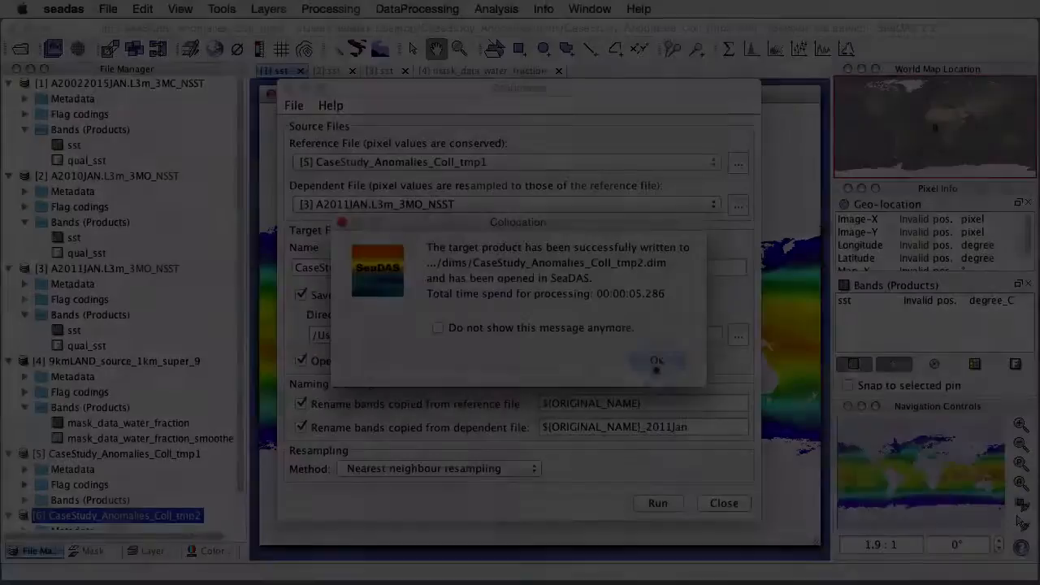
pyautogui.click(658, 360)
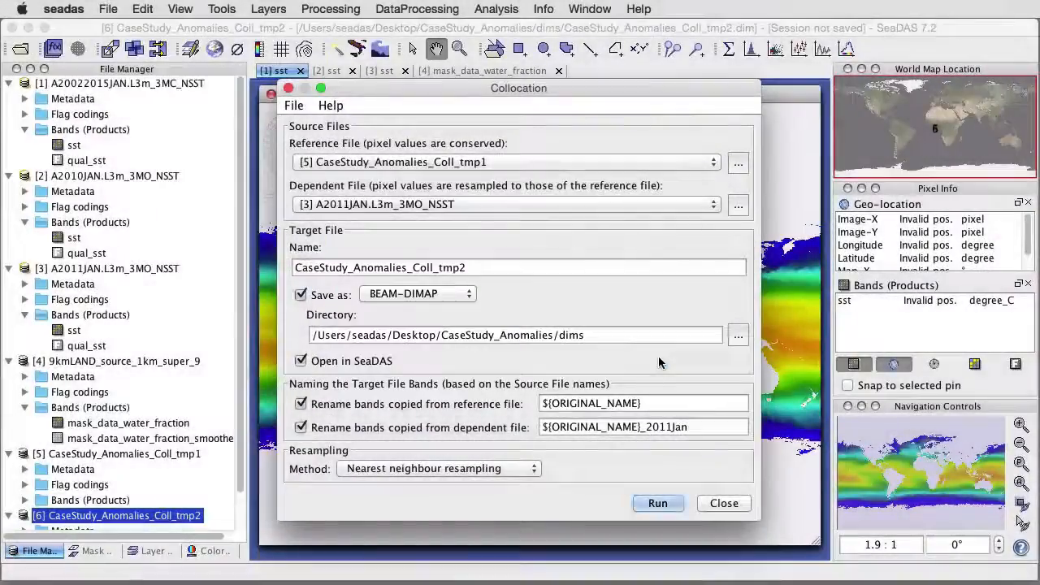
# Step: Choose CaseStudy_Anomalies_Coll_tmp2 as reference and 9kmLAND_source_1km_super_9 as dependent file, and name the target CaseStudy_Anomalies_Coll
pyautogui.click(574, 165)
pyautogui.click(569, 176)
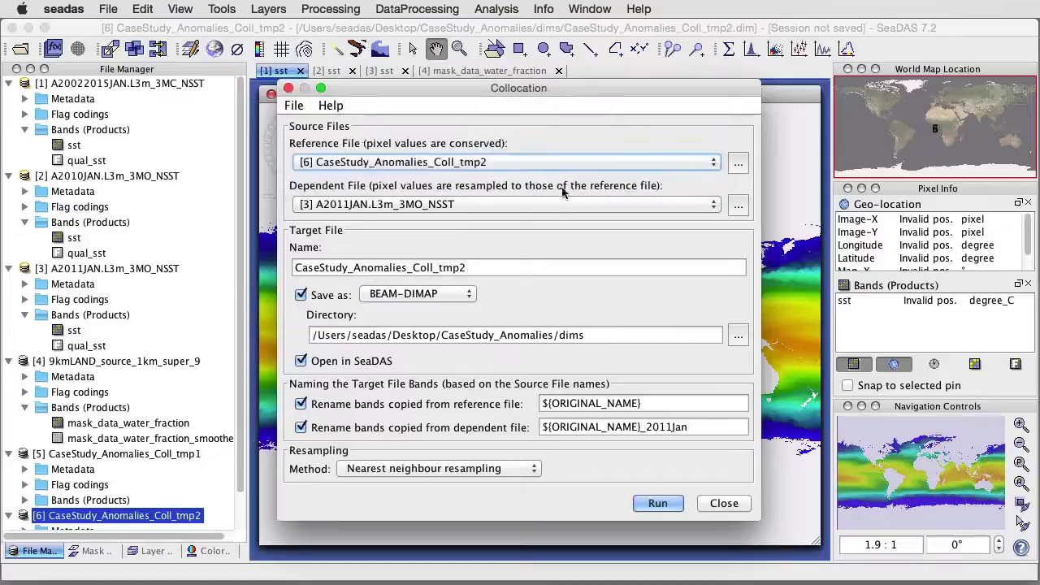
pyautogui.click(552, 202)
pyautogui.click(536, 211)
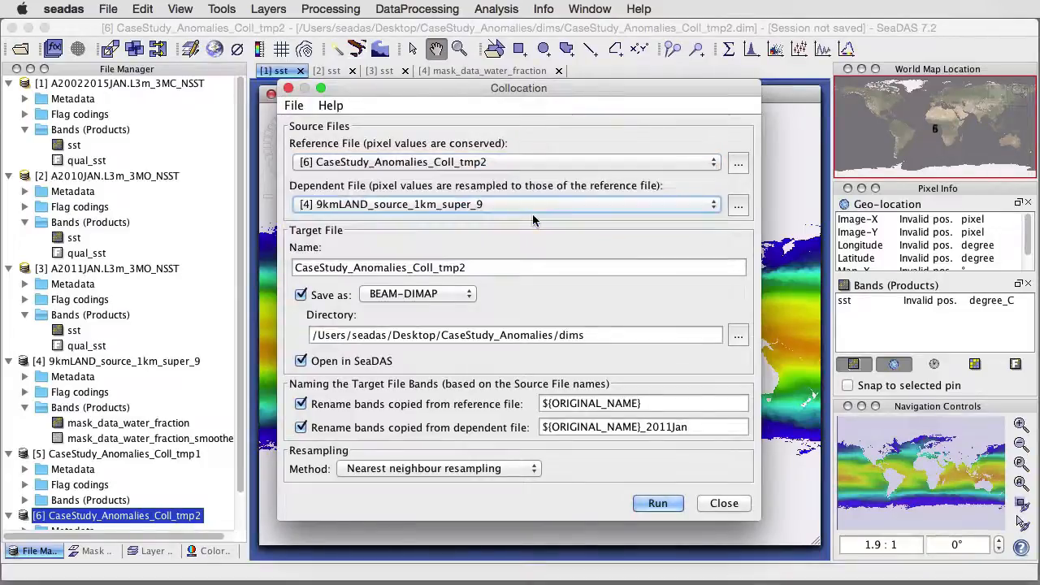
pyautogui.click(494, 268)
pyautogui.press('BackSpace')
pyautogui.press('BackSpace')
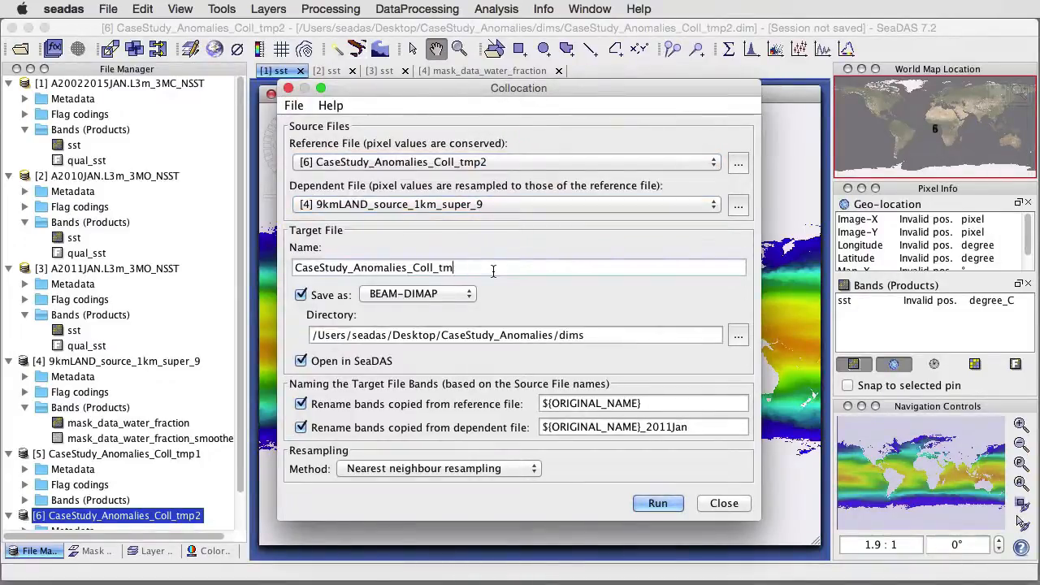
pyautogui.press('BackSpace')
pyautogui.press('BackSpace')
pyautogui.press('BackSpace')
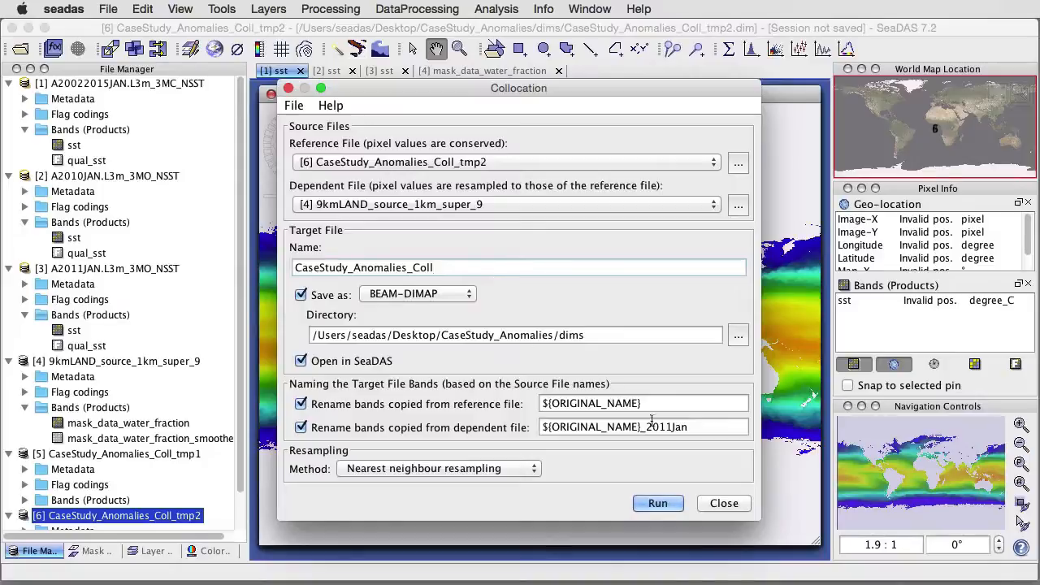
# Step: Set the dependent band naming to ${ORIGINAL_NAME} without a suffix and run the collocation with the land mask file
pyautogui.click(688, 426)
pyautogui.press('BackSpace')
pyautogui.press('BackSpace')
pyautogui.press('BackSpace')
pyautogui.press('BackSpace')
pyautogui.press('BackSpace')
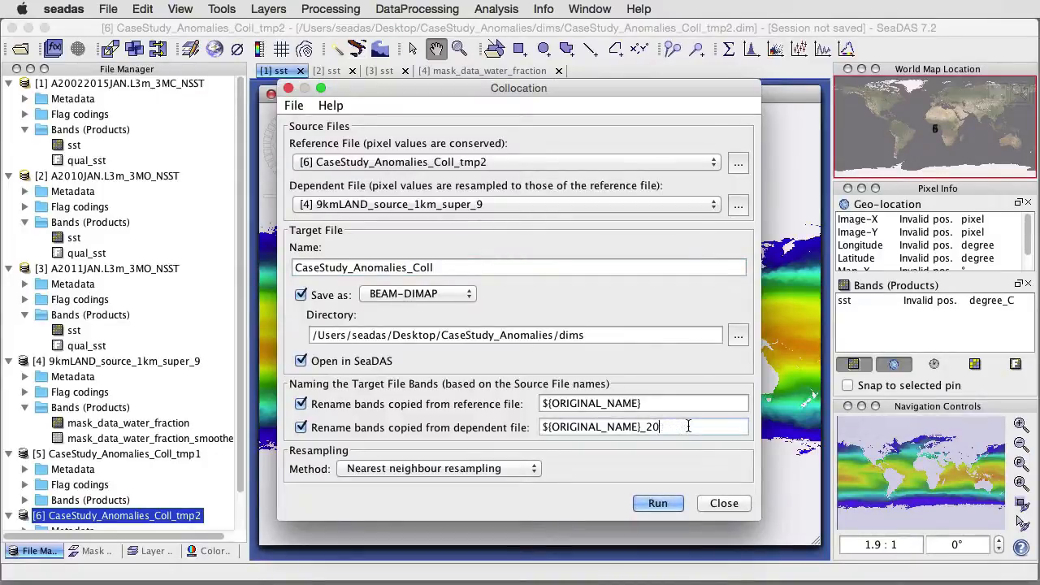
pyautogui.press('BackSpace')
pyautogui.press('BackSpace')
pyautogui.press('BackSpace')
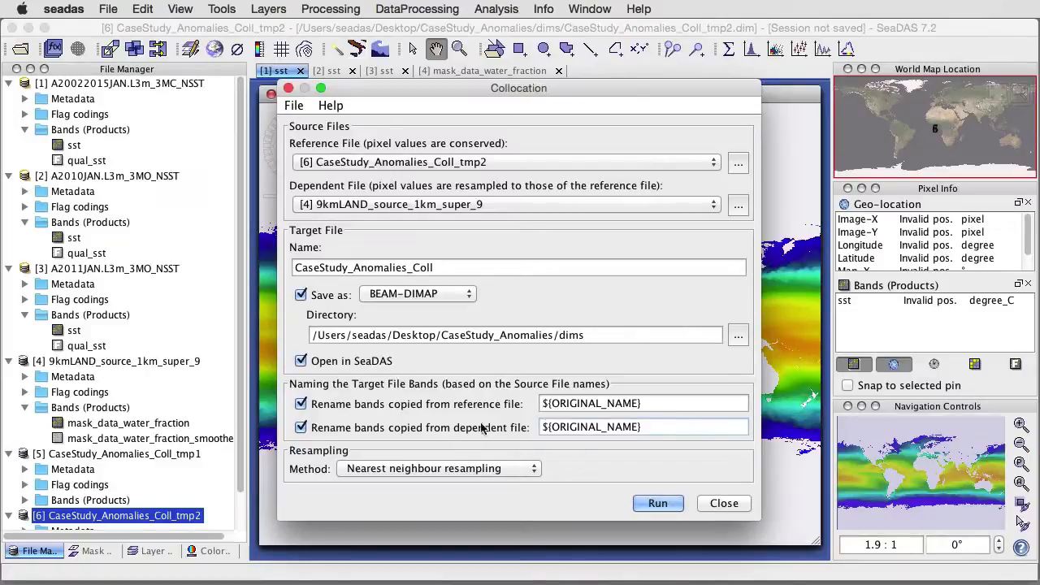
pyautogui.click(658, 504)
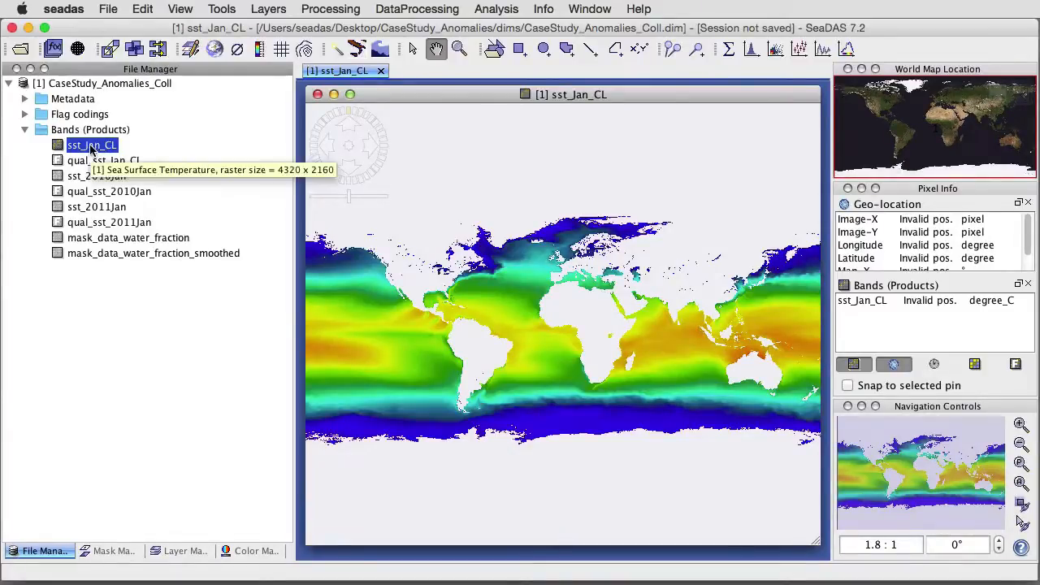
# Step: Display the sst_2010Jan and sst_2011Jan bands of the CaseStudy_Anomalies_Coll file
pyautogui.doubleClick(81, 177)
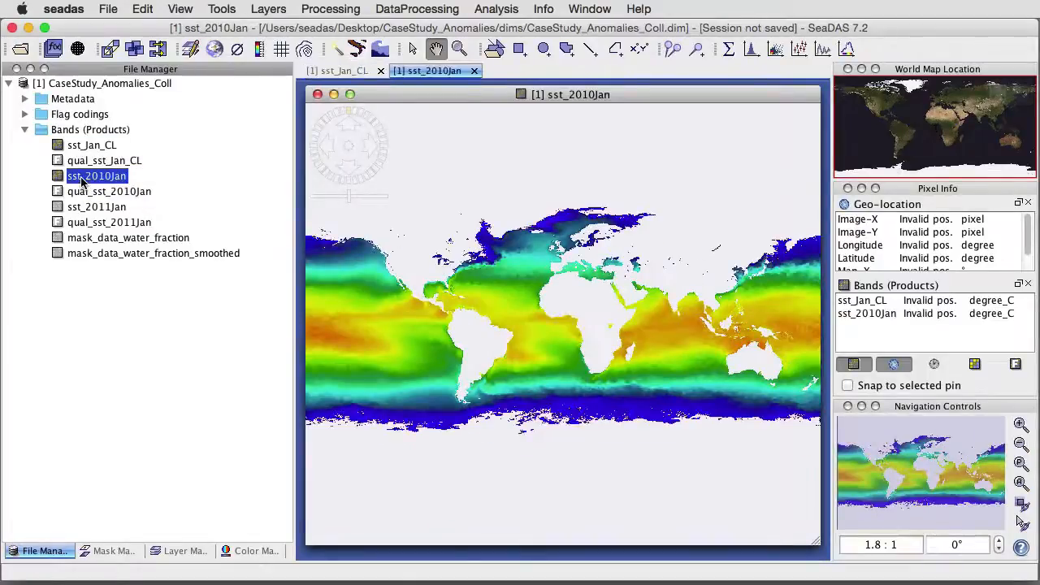
pyautogui.doubleClick(81, 208)
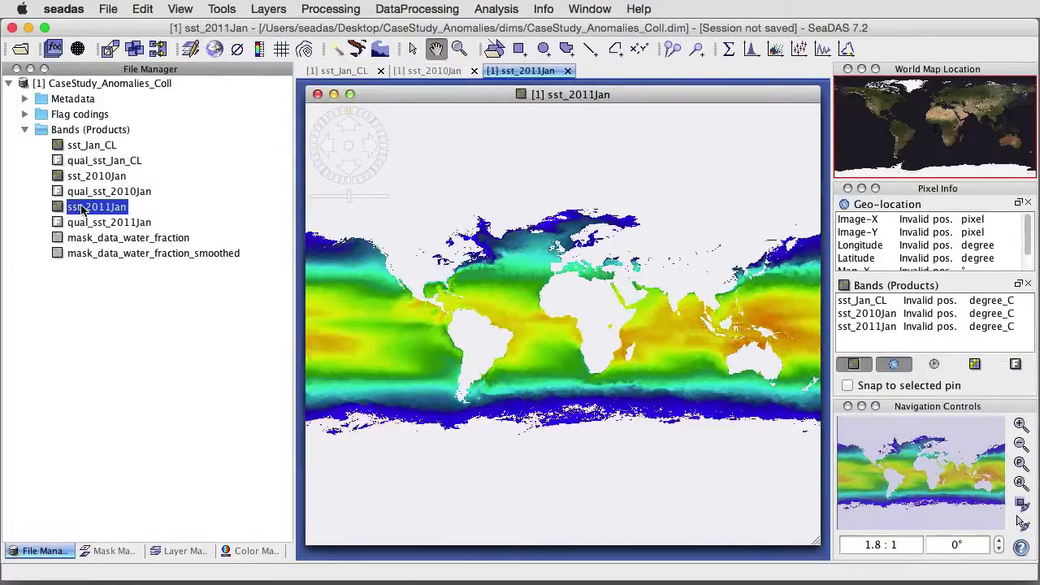
# Step: Display the mask_data_water_fraction band and overlay the LandMask on it
pyautogui.doubleClick(86, 237)
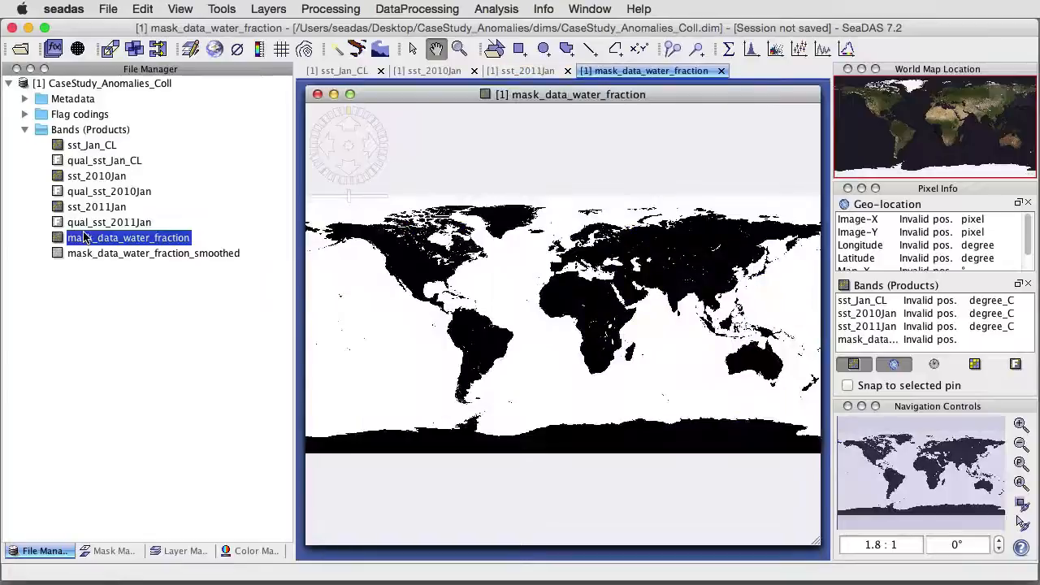
pyautogui.click(109, 552)
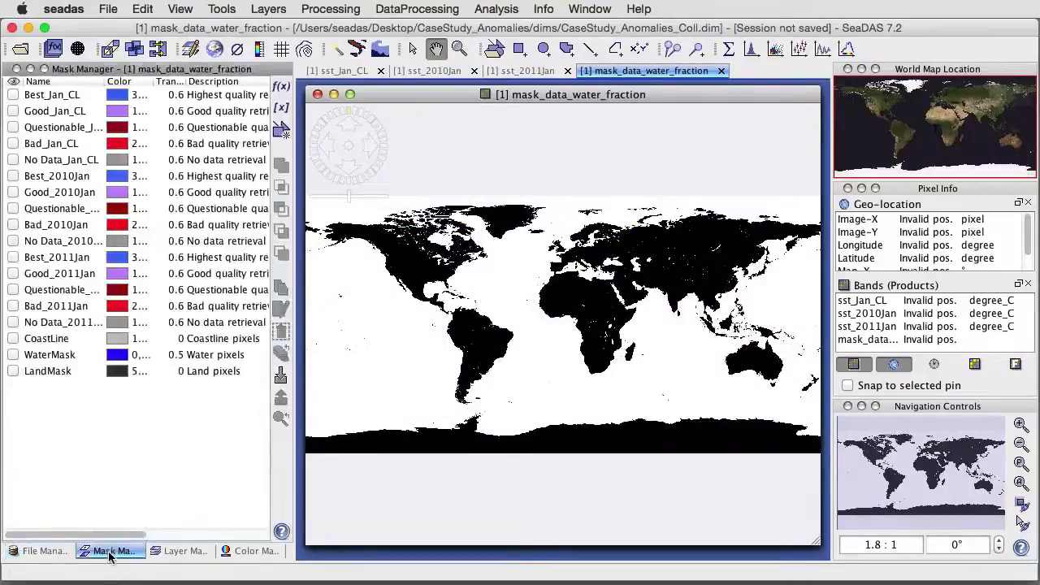
pyautogui.click(13, 371)
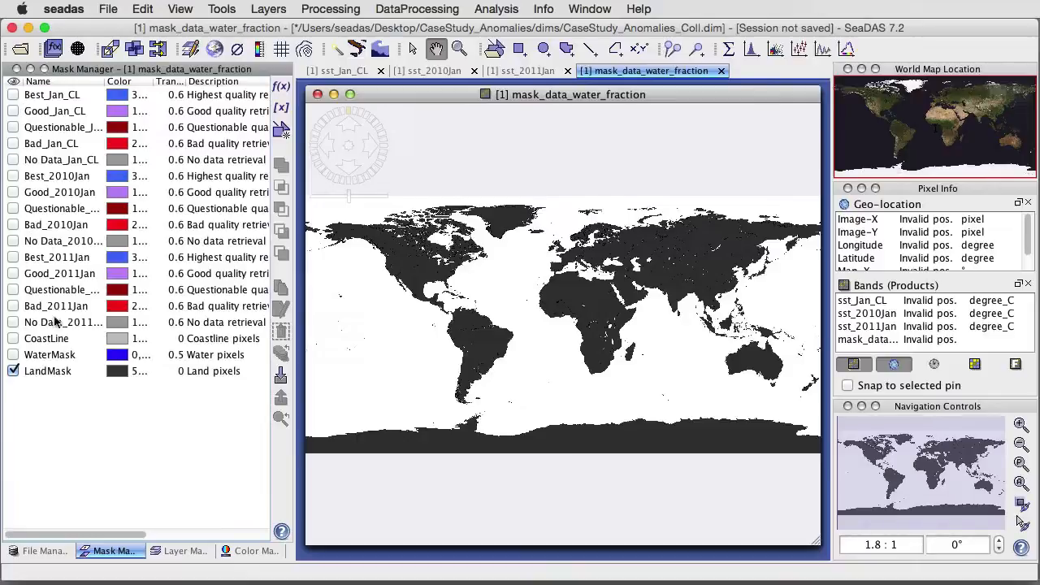
# Step: Start a Band Maths band in CaseStudy_Anomalies_Coll named sst_anomalies_2010 and make it non-virtual
pyautogui.moveTo(104, 82); pyautogui.dragTo(172, 83)
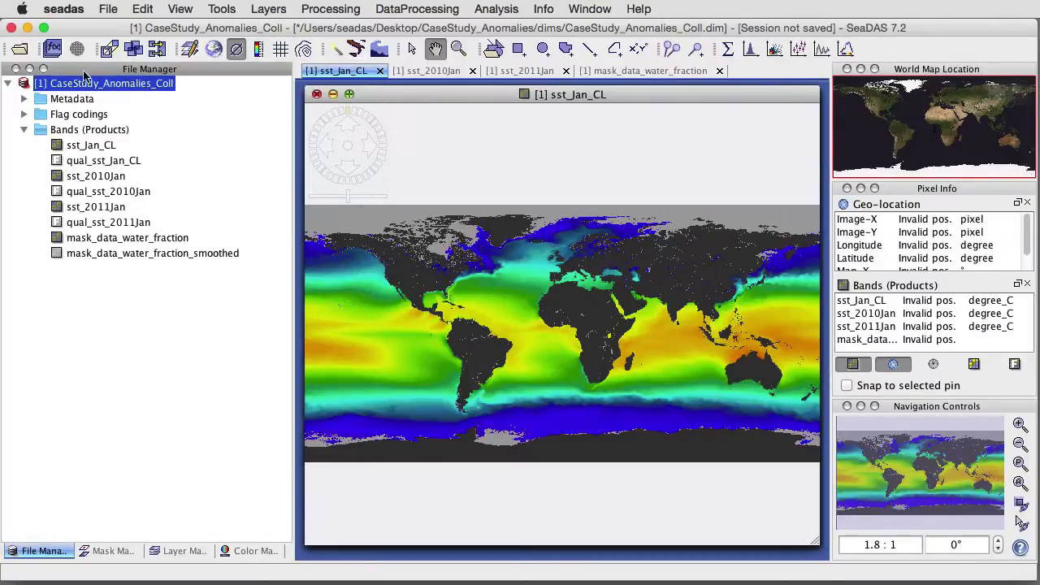
pyautogui.click(53, 50)
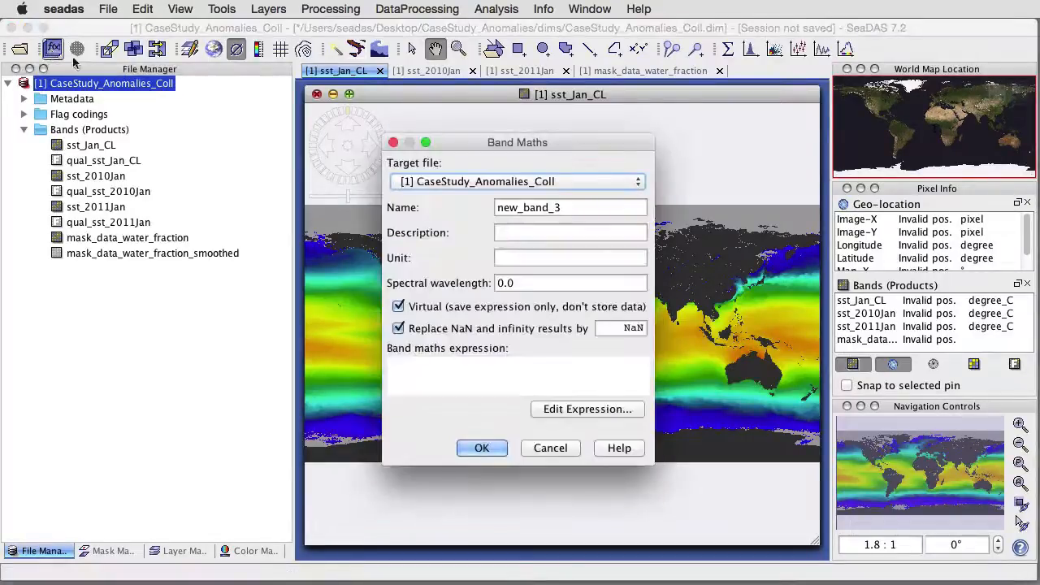
pyautogui.moveTo(573, 205); pyautogui.dragTo(492, 205)
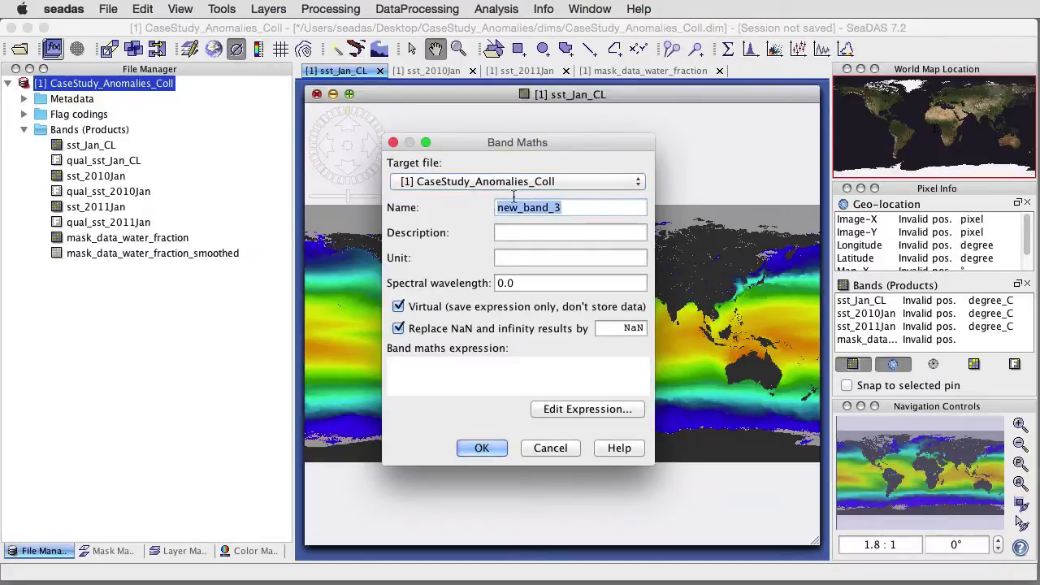
pyautogui.write('sst_anomalie')
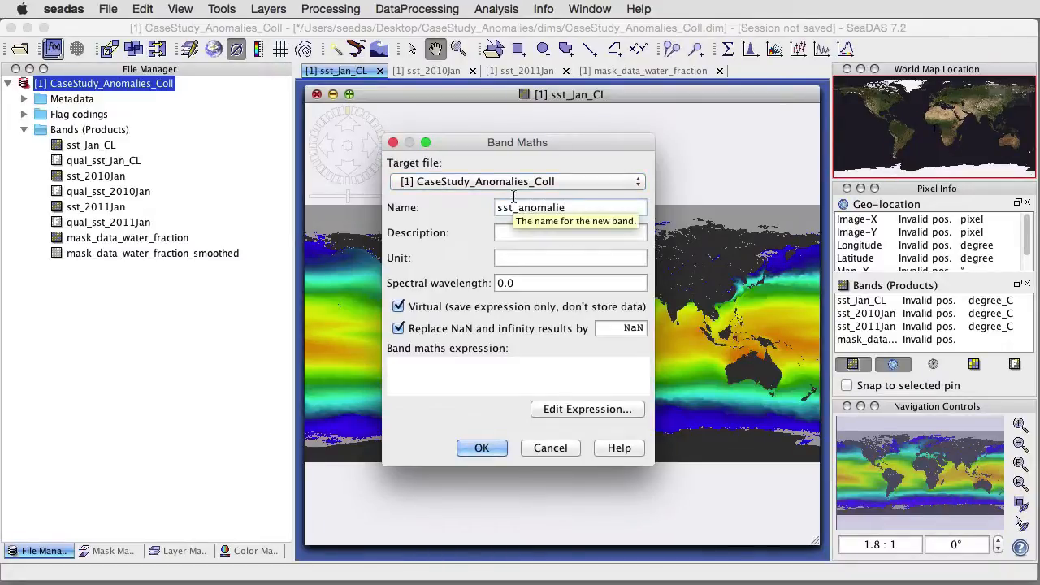
pyautogui.write('s_2010')
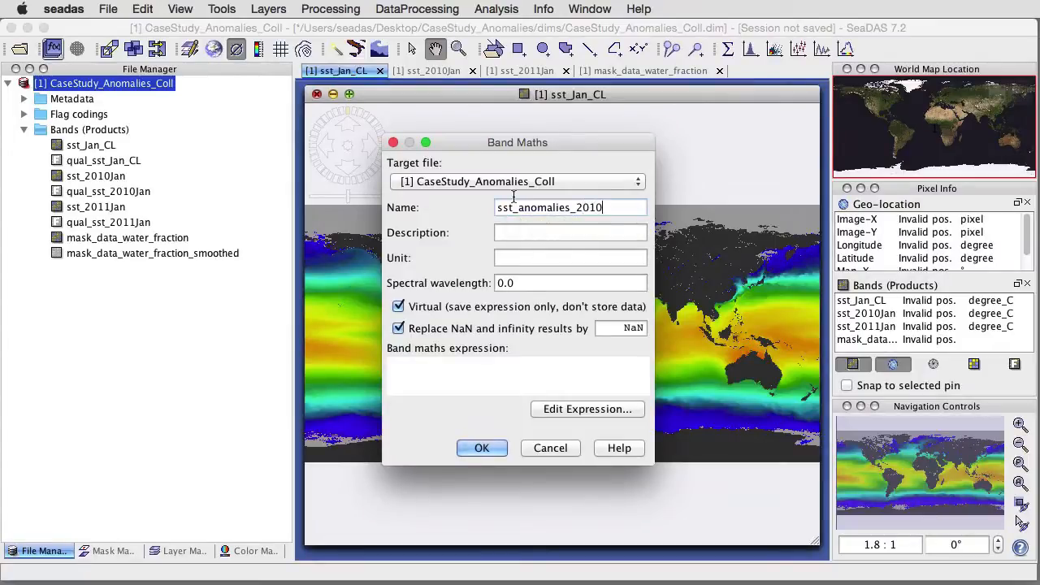
pyautogui.click(398, 308)
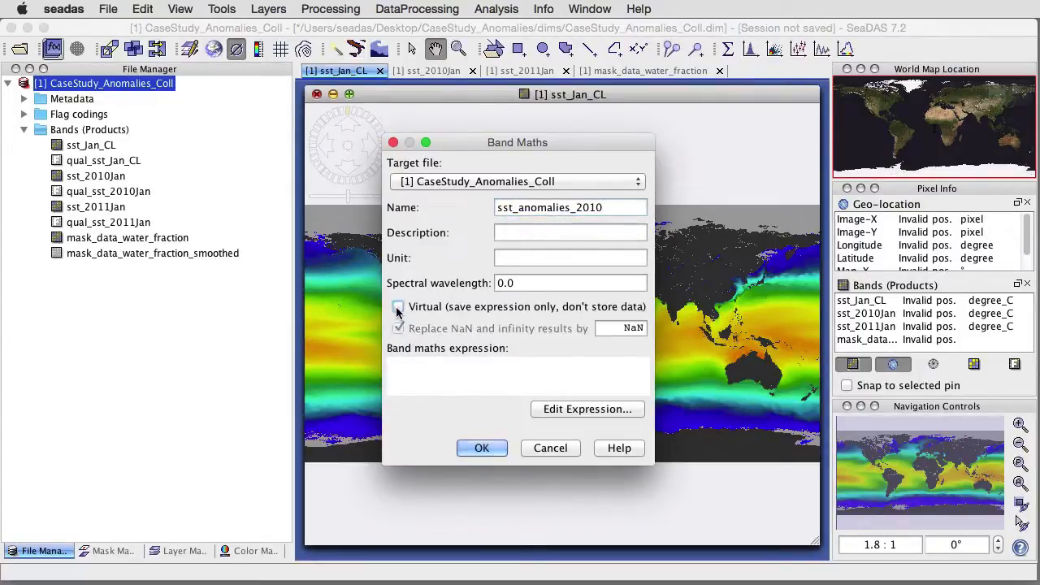
# Step: Hide masks from the data sources and build the band maths expression sst_2010Jan- sst_Jan_CL
pyautogui.click(581, 409)
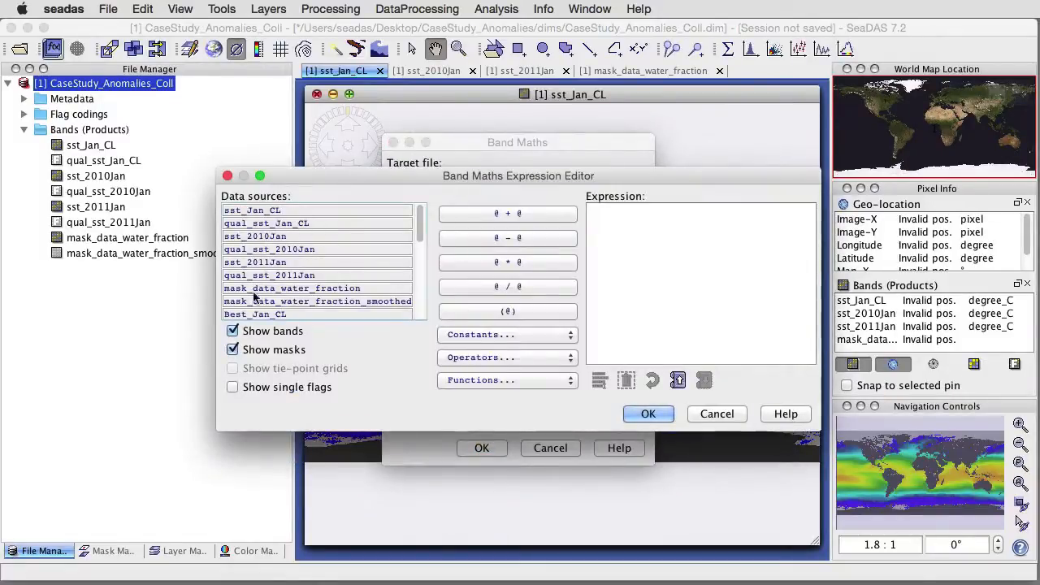
pyautogui.click(233, 349)
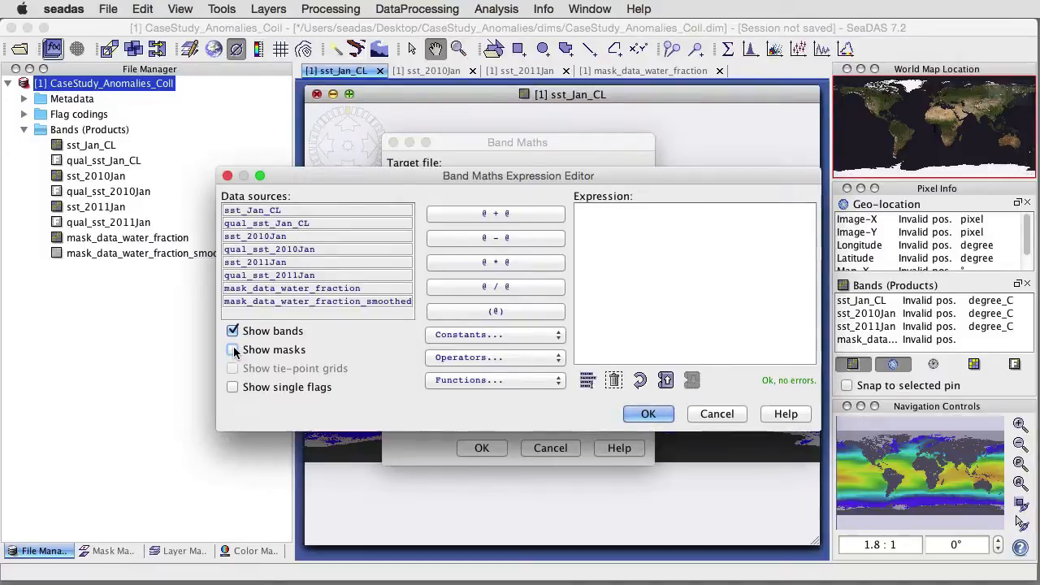
pyautogui.doubleClick(263, 236)
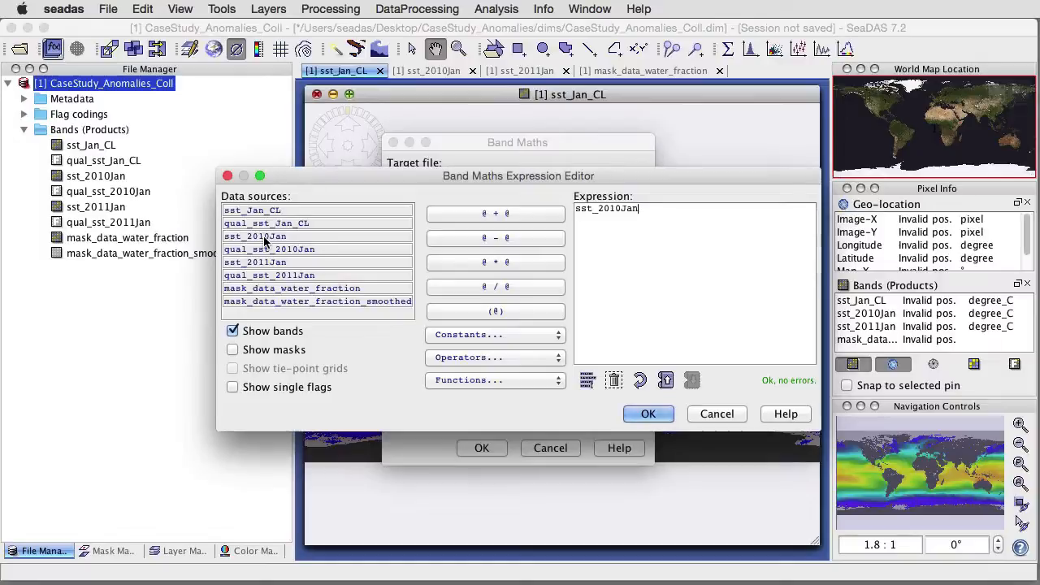
pyautogui.write('-')
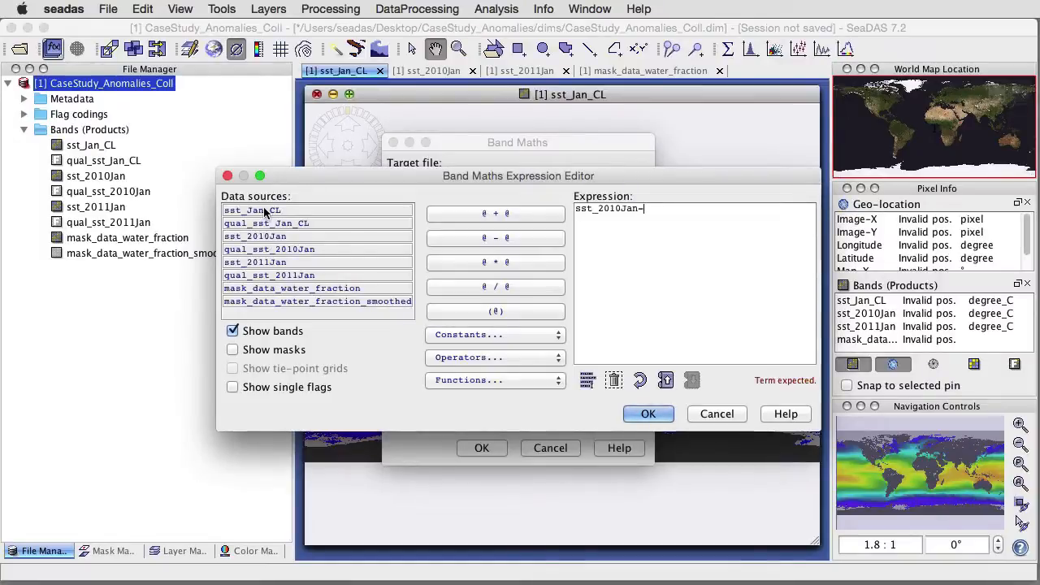
pyautogui.doubleClick(264, 211)
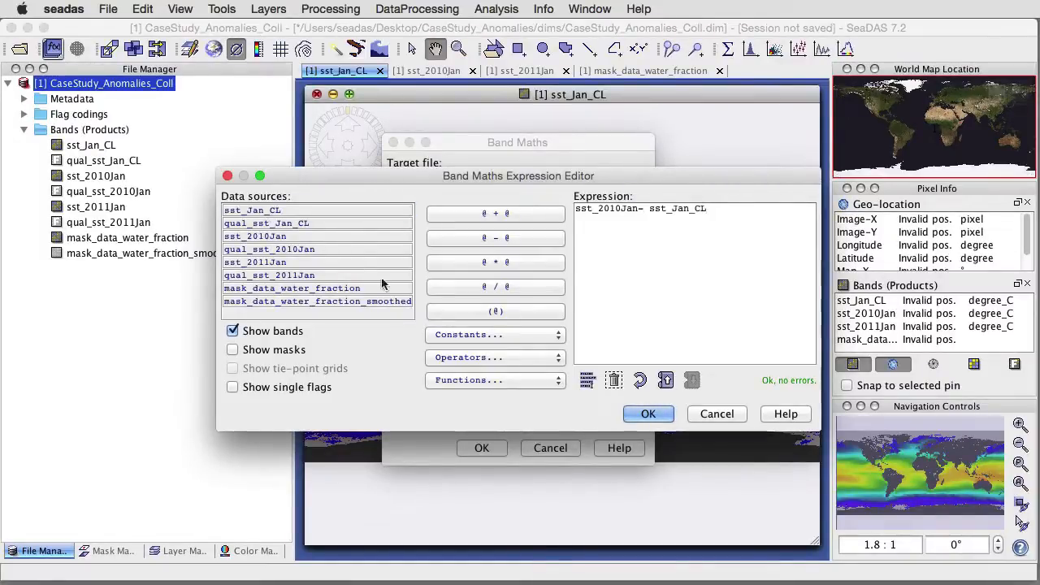
pyautogui.click(648, 415)
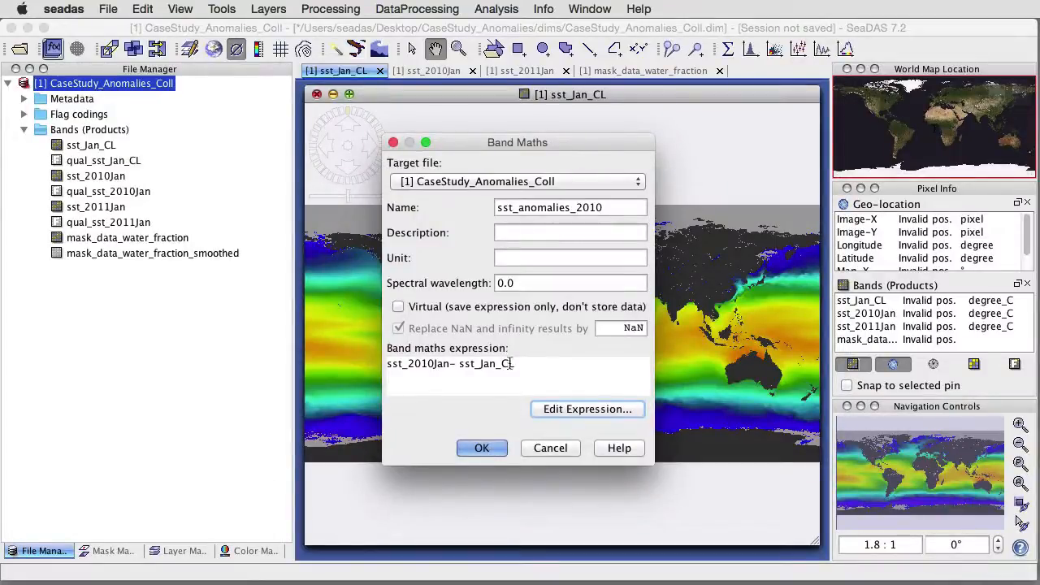
# Step: Copy the band maths expression into the band's description and create the sst_anomalies_2010 band
pyautogui.moveTo(517, 361); pyautogui.dragTo(396, 360)
pyautogui.press('super+c')
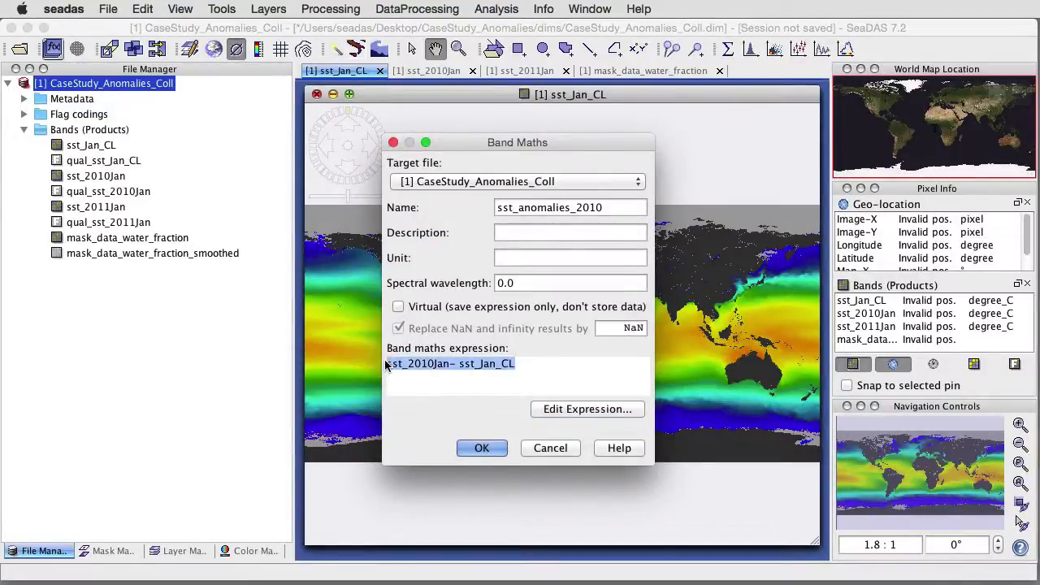
pyautogui.click(506, 233)
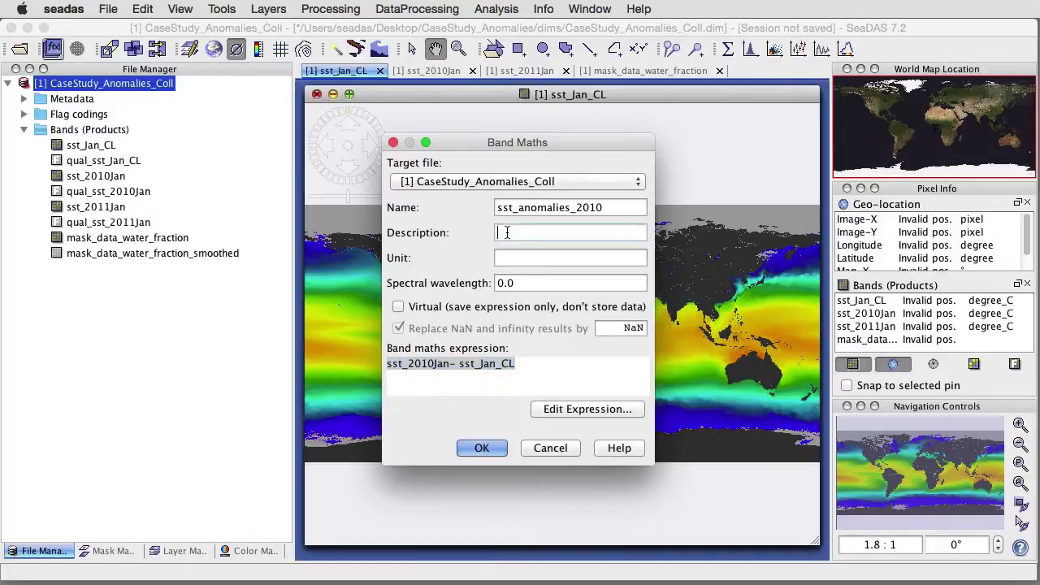
pyautogui.press('super+v')
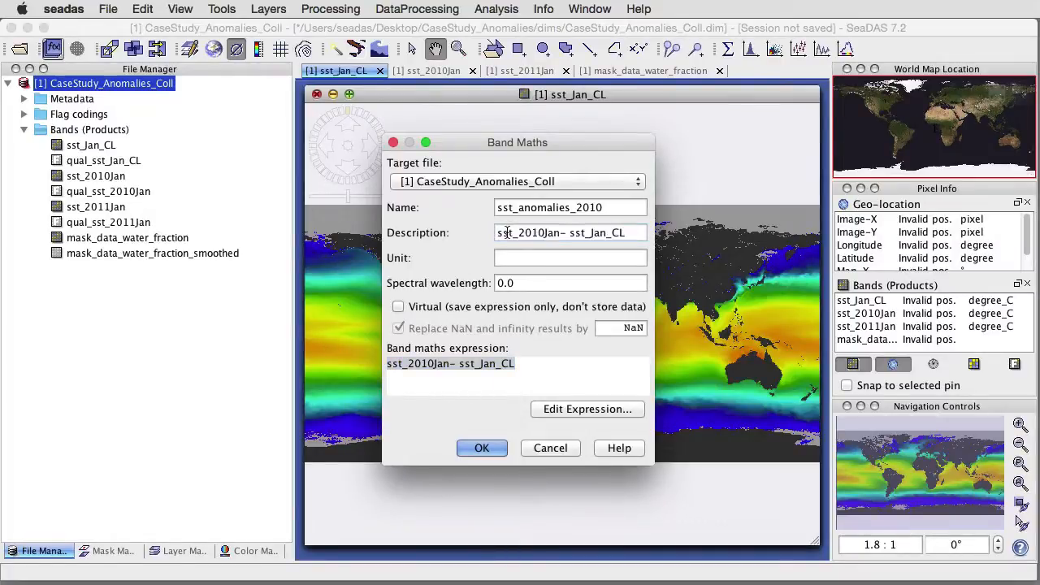
pyautogui.click(482, 449)
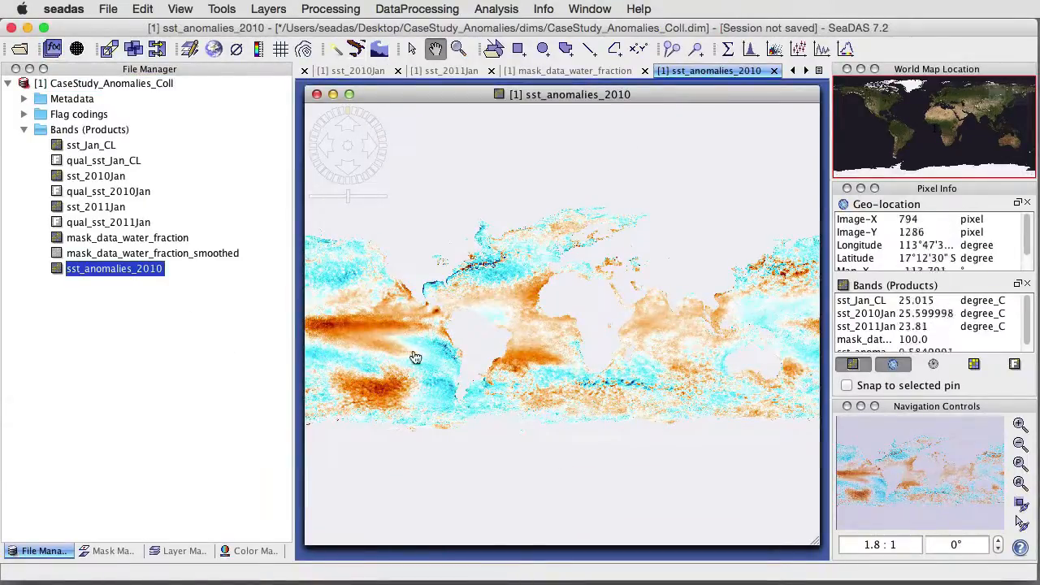
# Step: Show the no-data layer and the LandMask overlay on the sst_anomalies_2010 image
pyautogui.click(239, 49)
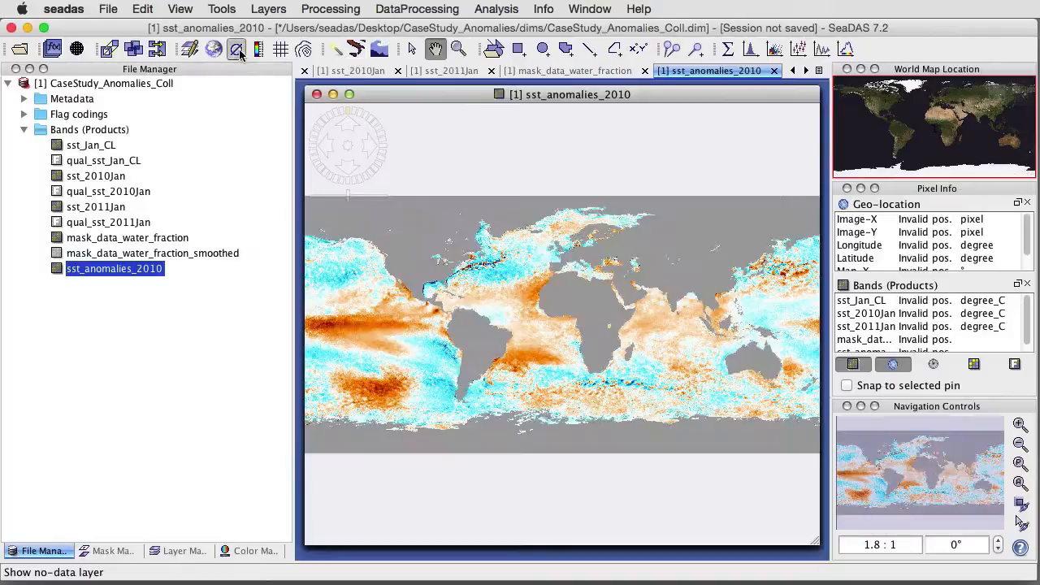
pyautogui.click(114, 551)
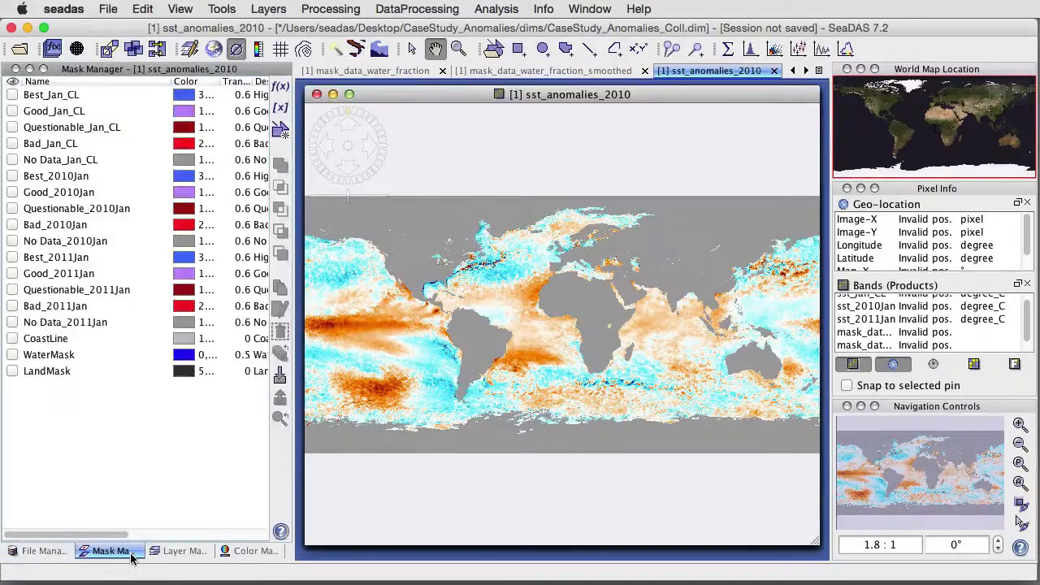
pyautogui.click(12, 371)
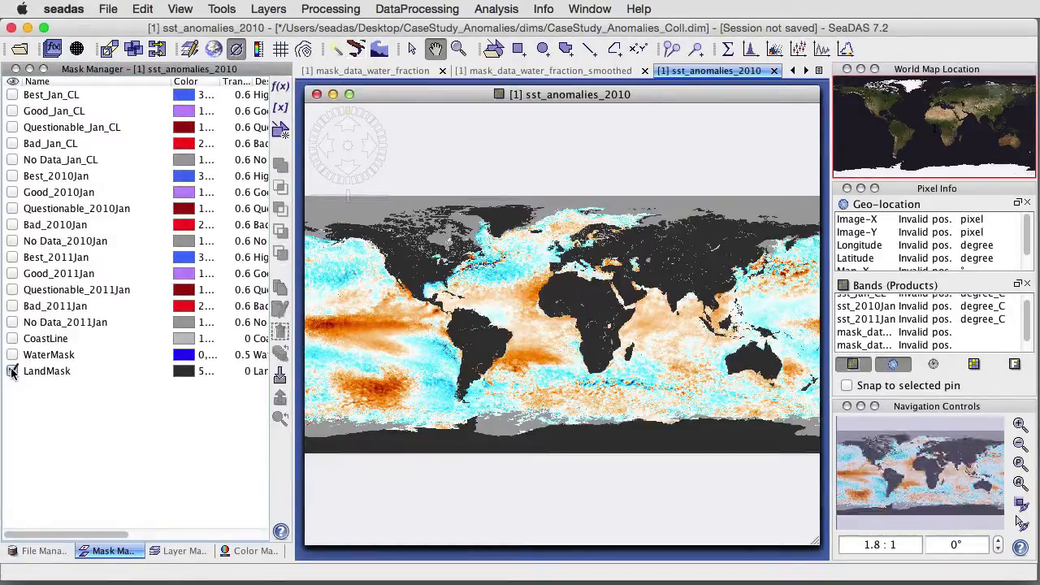
pyautogui.click(35, 552)
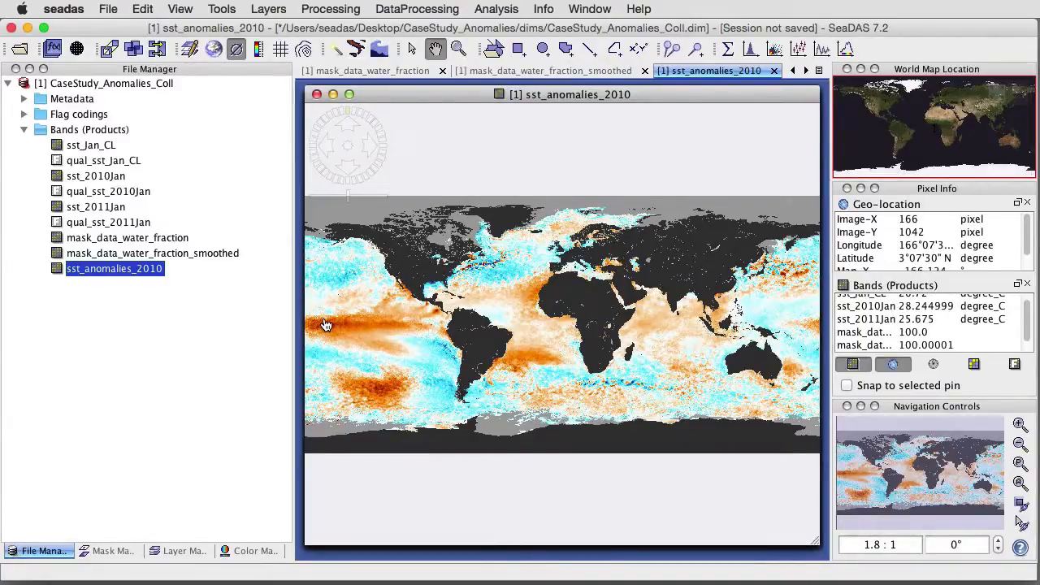
# Step: Examine the colour range and histogram of sst_anomalies_2010, and open the band's properties
pyautogui.click(251, 553)
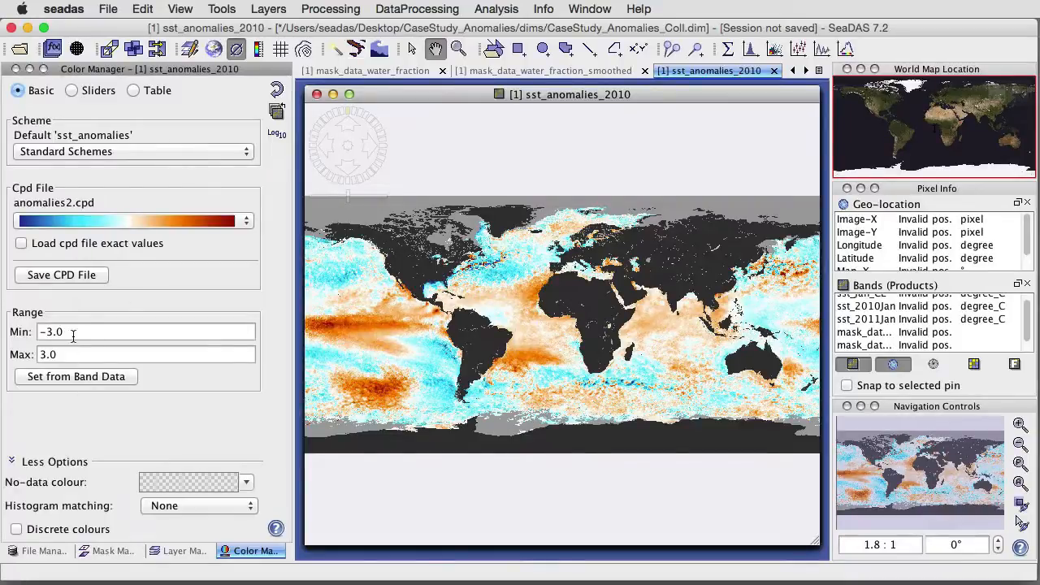
pyautogui.click(71, 91)
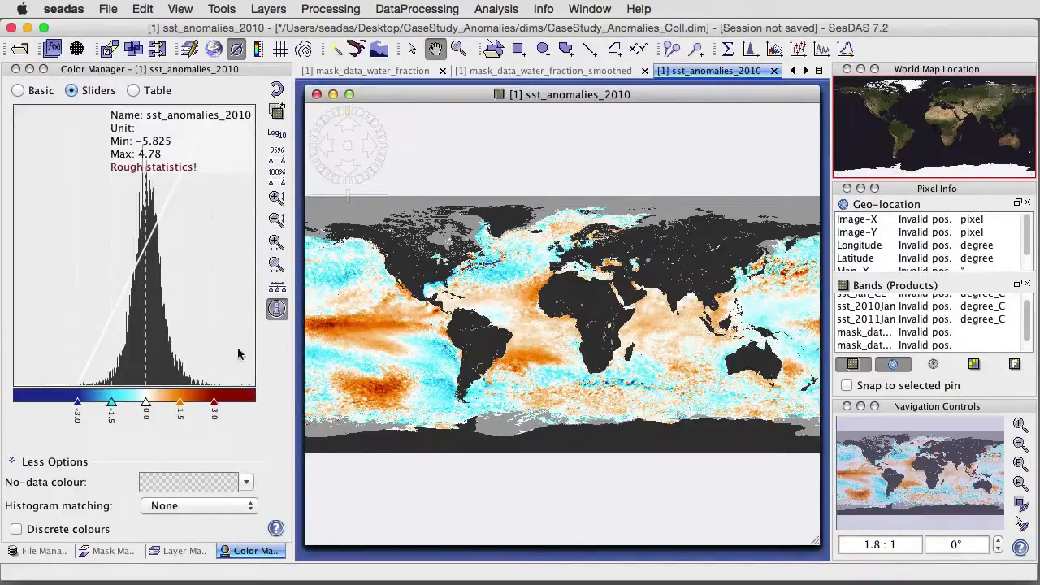
pyautogui.click(41, 551)
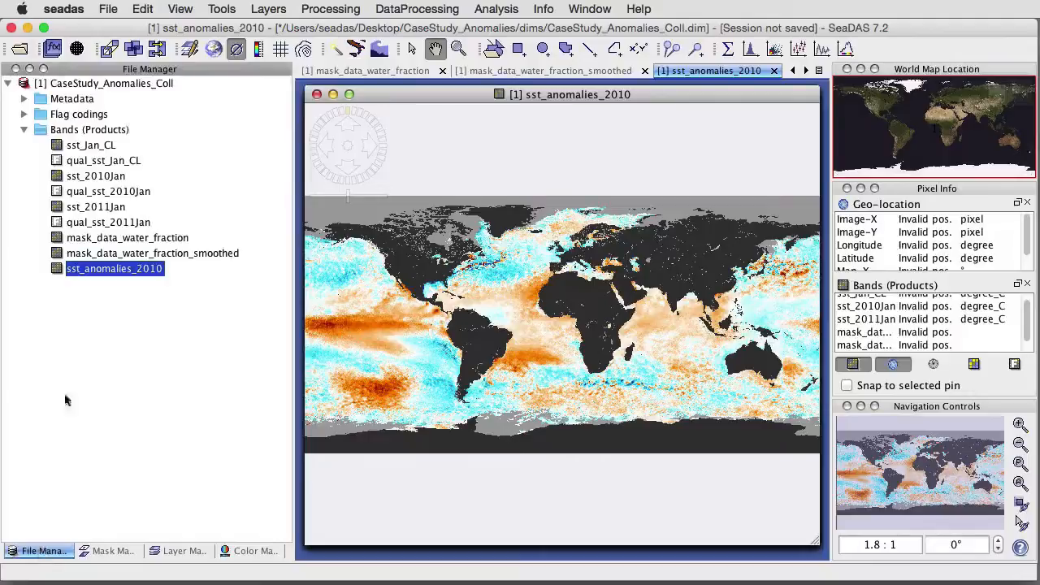
pyautogui.rightClick(111, 273)
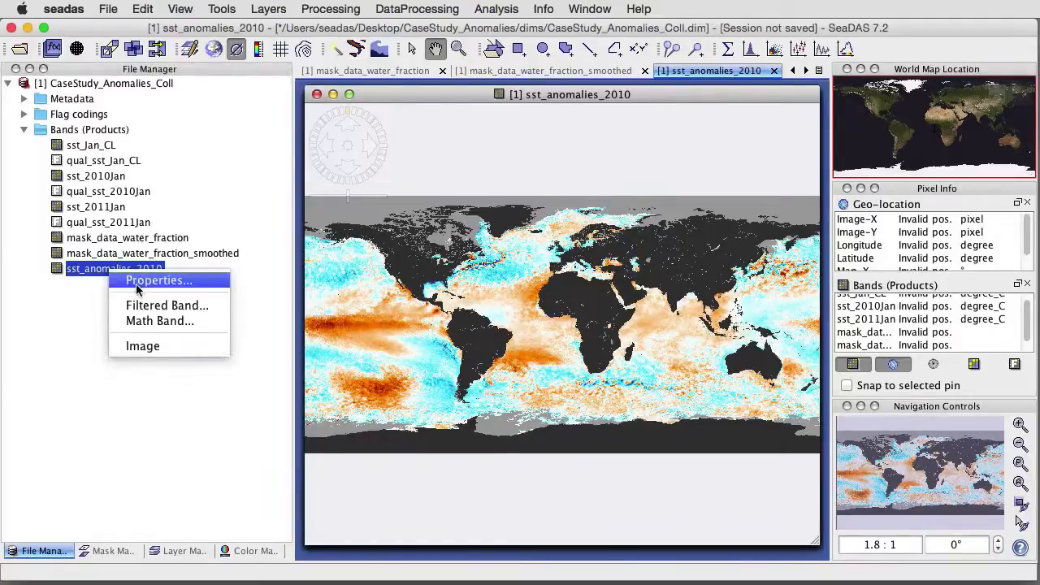
pyautogui.click(138, 281)
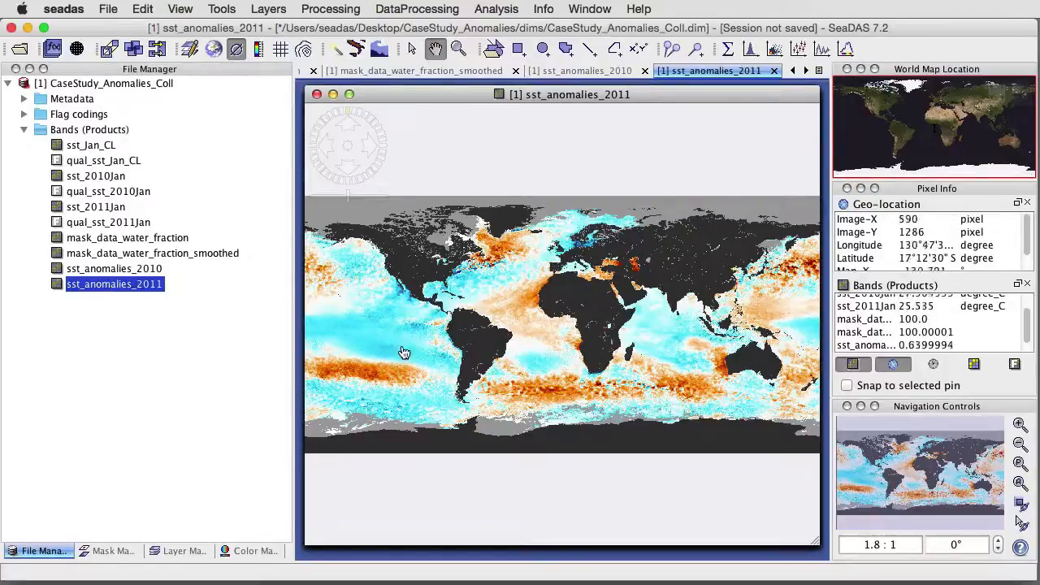
# Step: Check the description in the sst_anomalies_2011 band properties, and review its colour histogram and basic range settings
pyautogui.rightClick(147, 290)
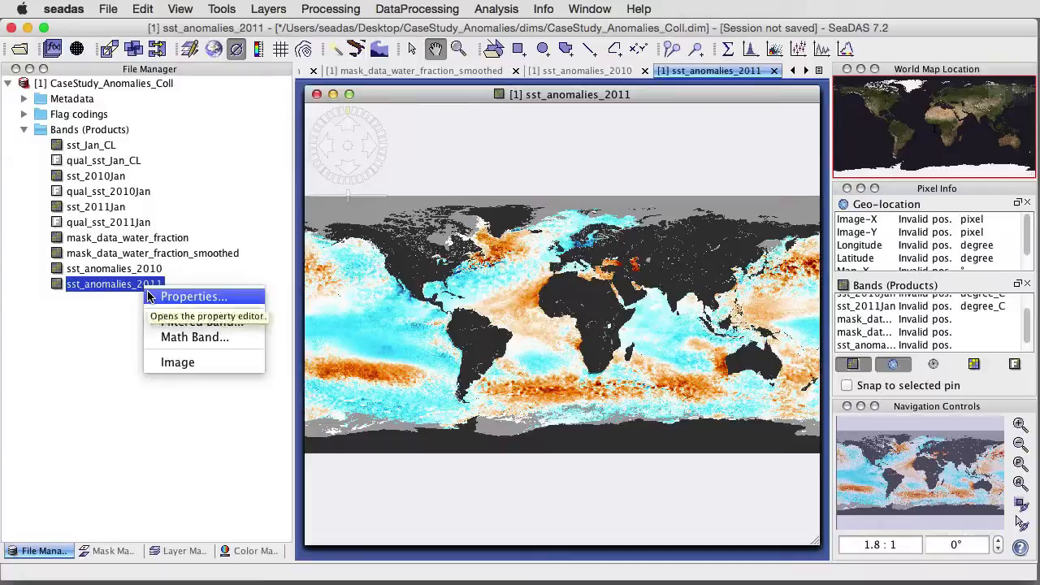
pyautogui.click(148, 292)
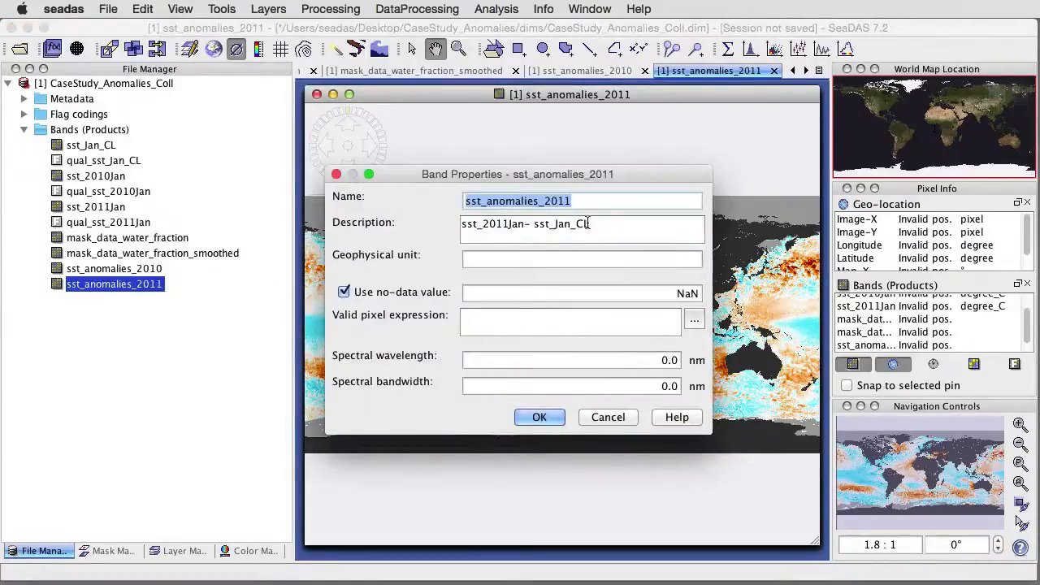
pyautogui.click(606, 417)
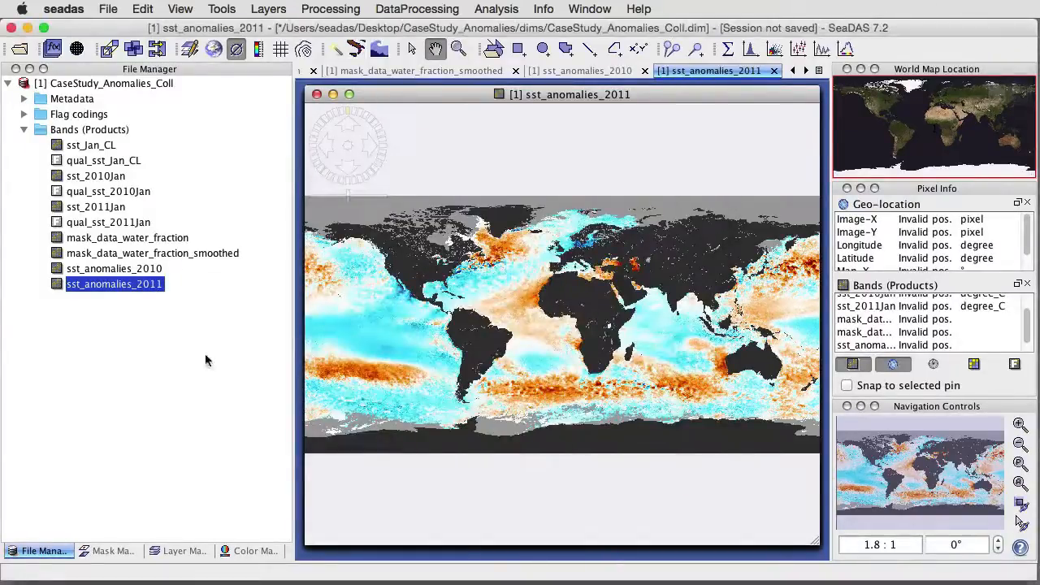
pyautogui.click(256, 554)
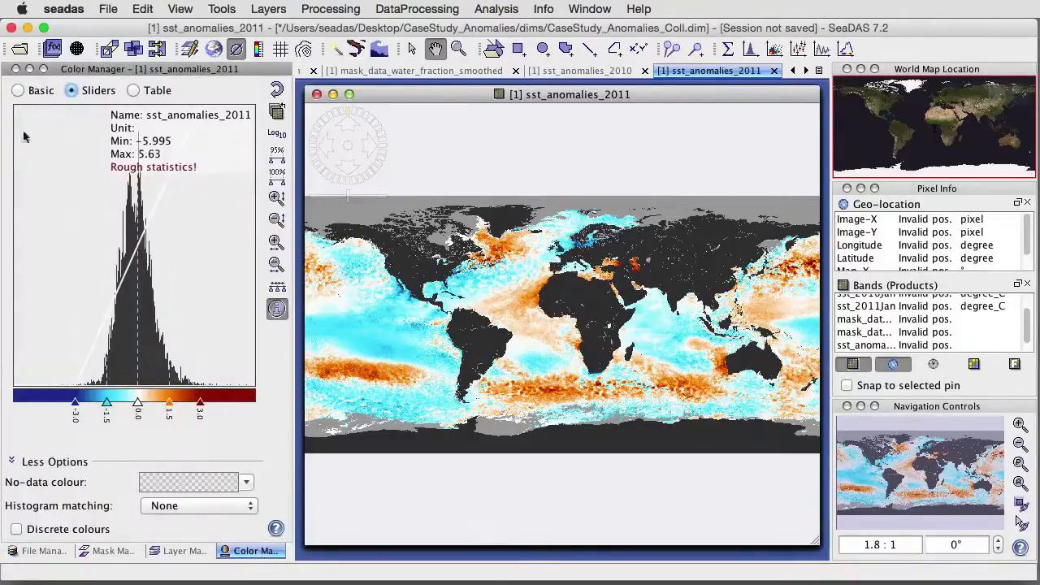
pyautogui.click(19, 91)
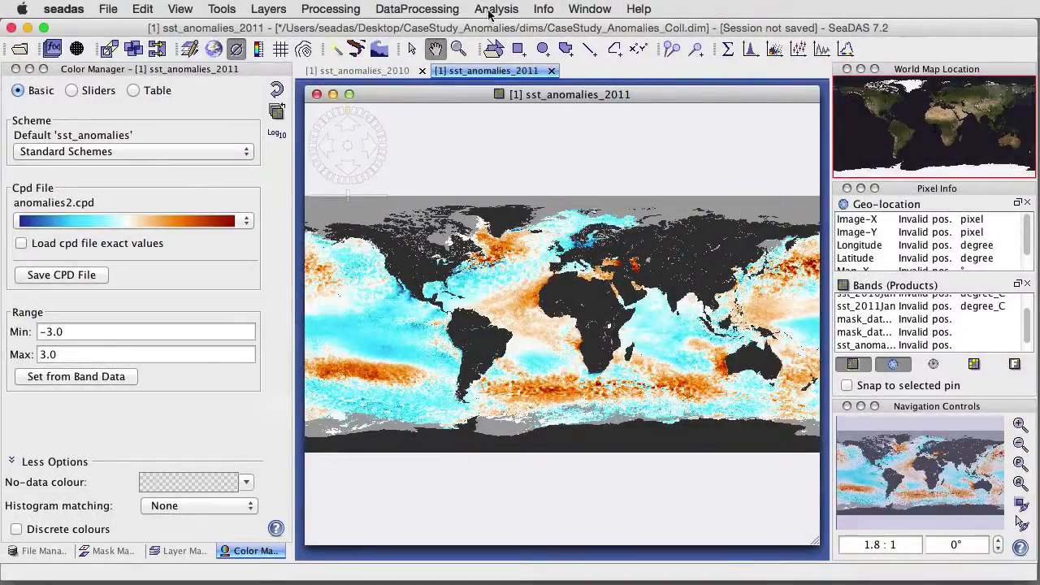
# Step: Arrange the sst_anomalies_2010 and sst_anomalies_2011 image windows with Tile Vertically
pyautogui.click(573, 9)
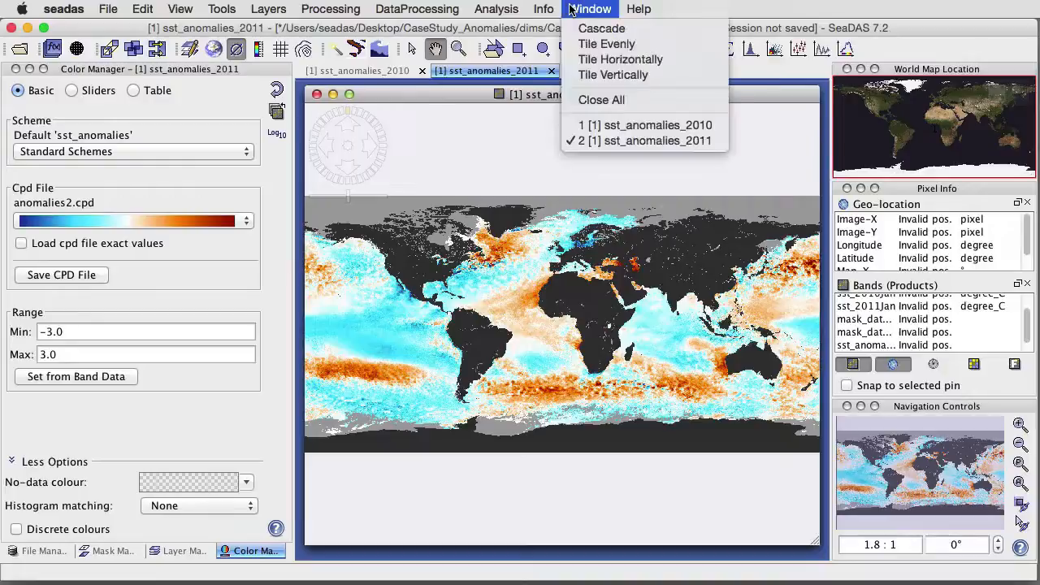
pyautogui.click(600, 75)
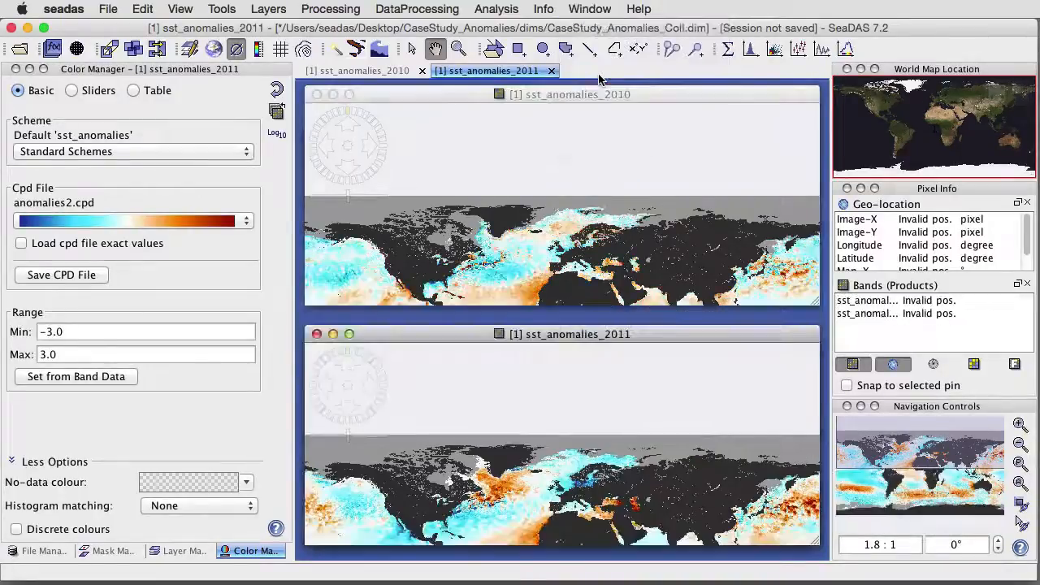
# Step: Fit the whole sst_anomalies_2011 map in its window and synchronise the views of the two anomaly images
pyautogui.click(1021, 483)
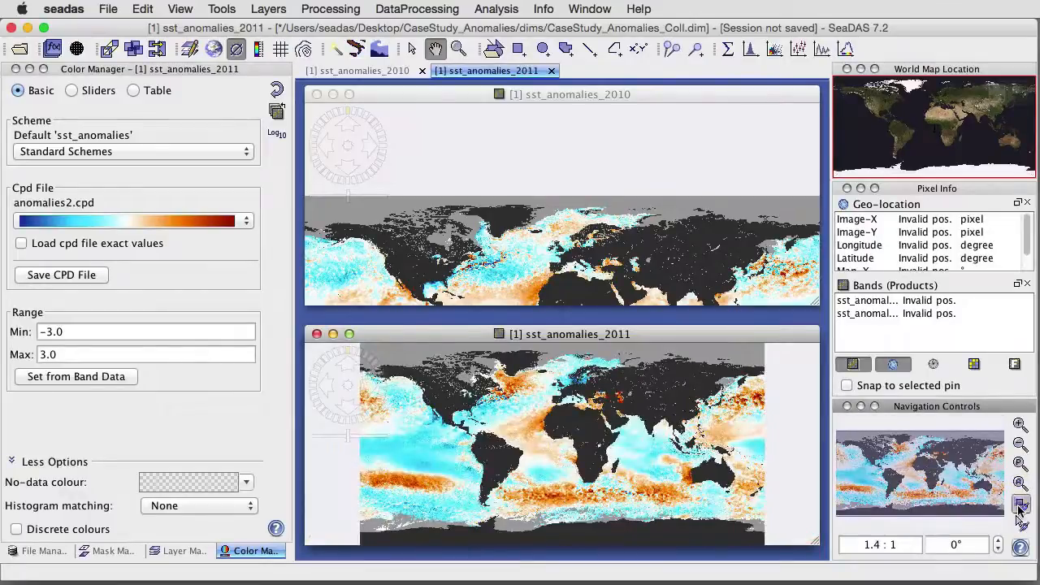
pyautogui.click(1018, 510)
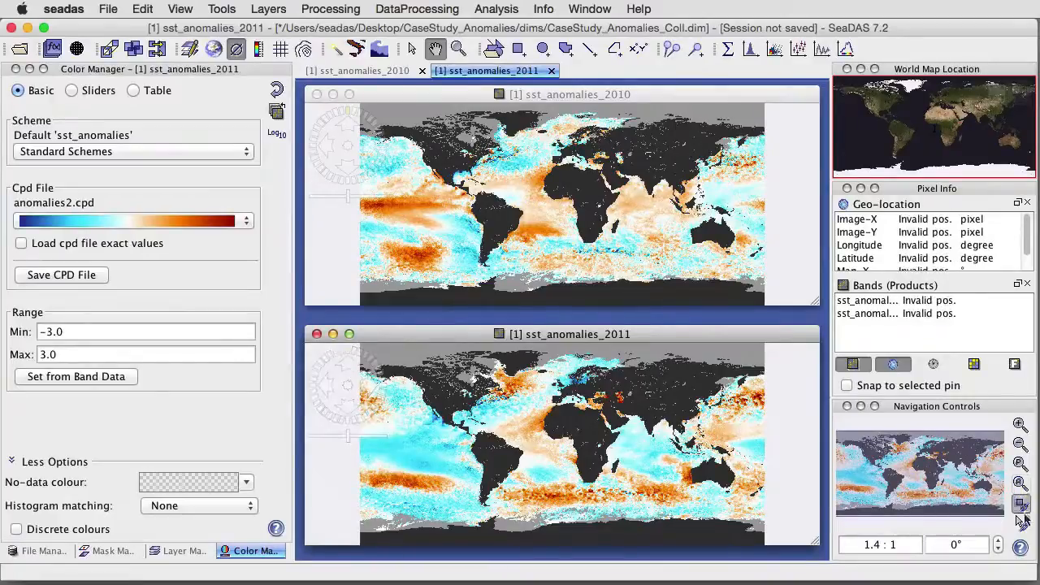
pyautogui.click(1021, 523)
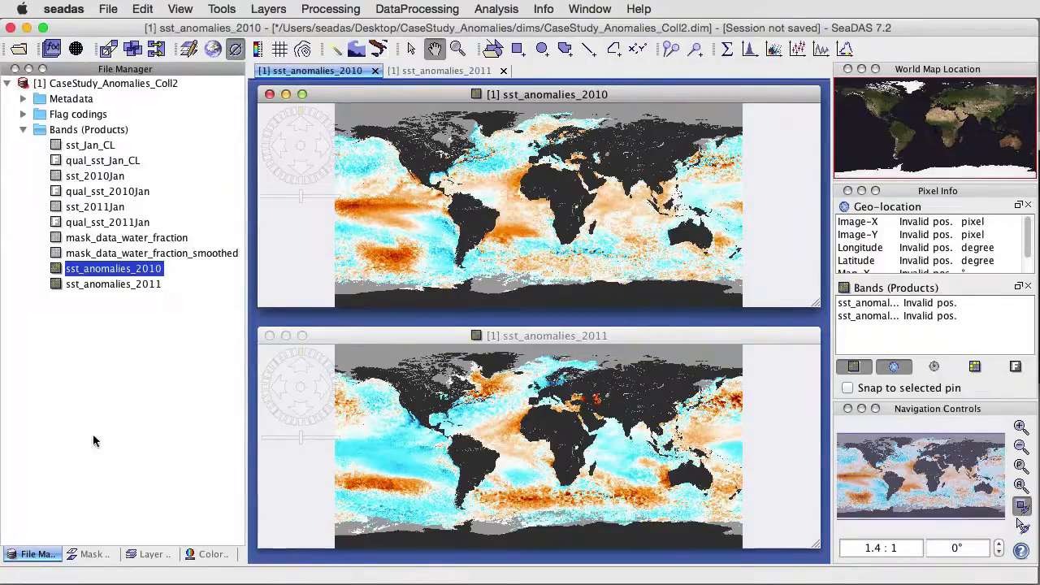
# Step: Import the mask definition file el_nino_3.4.xml from the masks folder
pyautogui.click(74, 555)
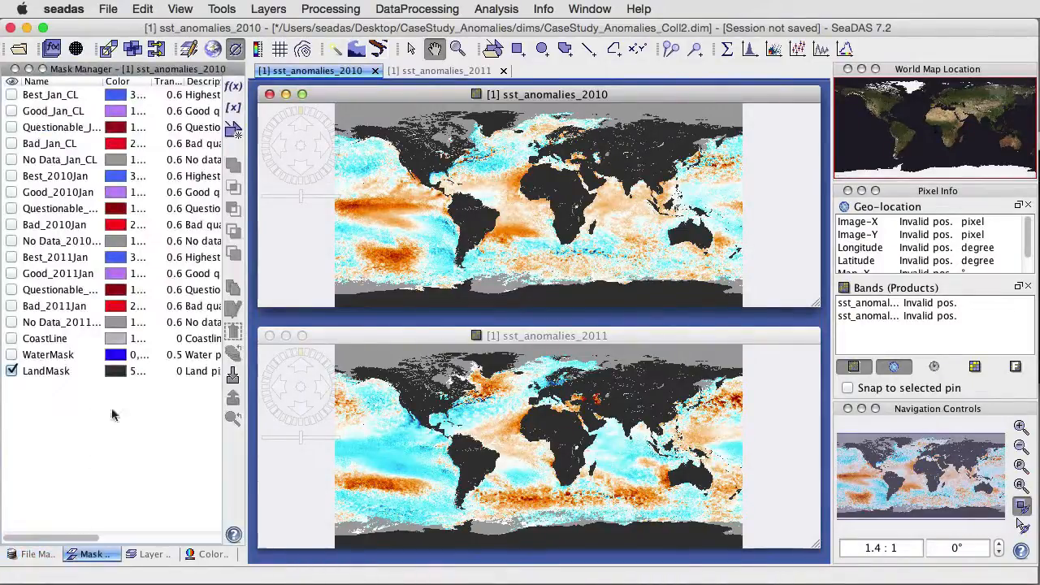
pyautogui.click(232, 376)
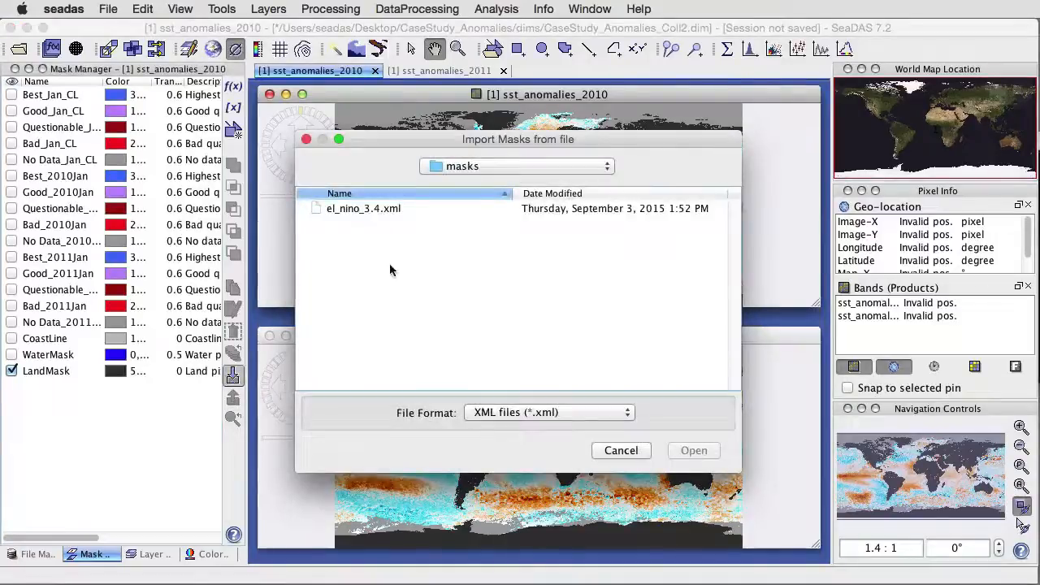
pyautogui.click(379, 210)
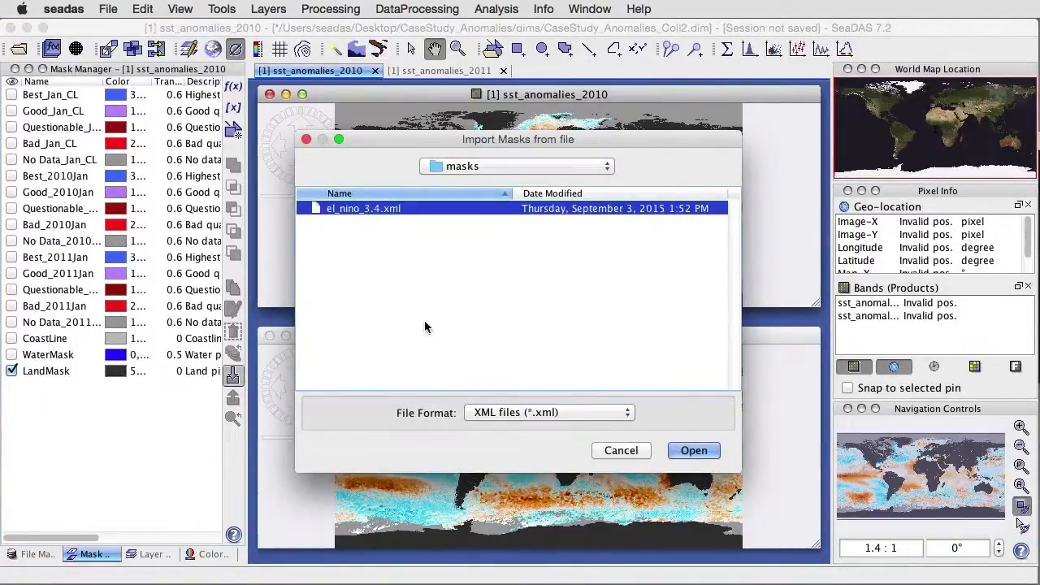
pyautogui.click(691, 452)
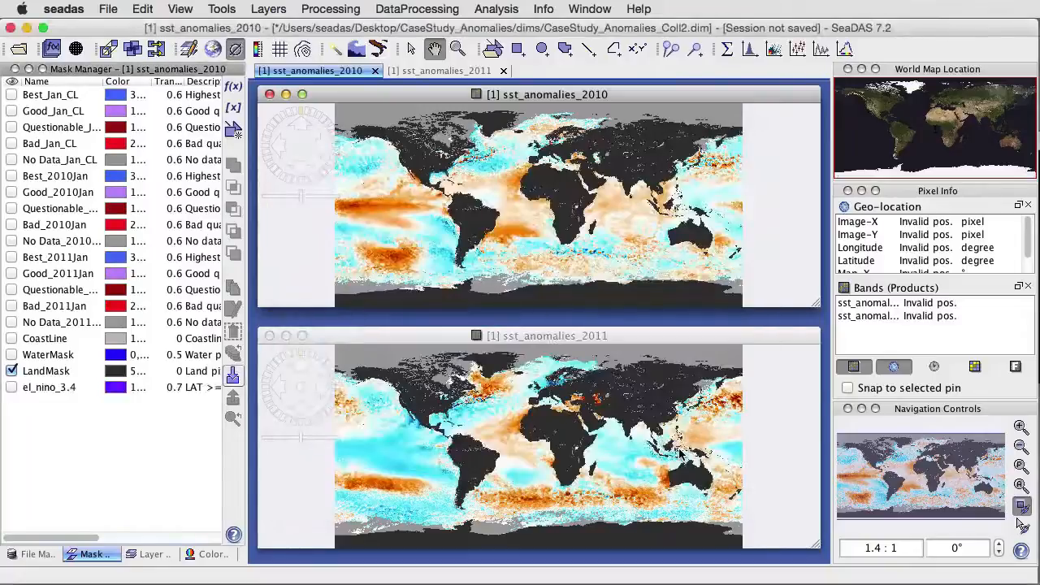
# Step: Show the el_nino_3.4 mask on both the sst_anomalies_2010 and sst_anomalies_2011 images
pyautogui.click(11, 387)
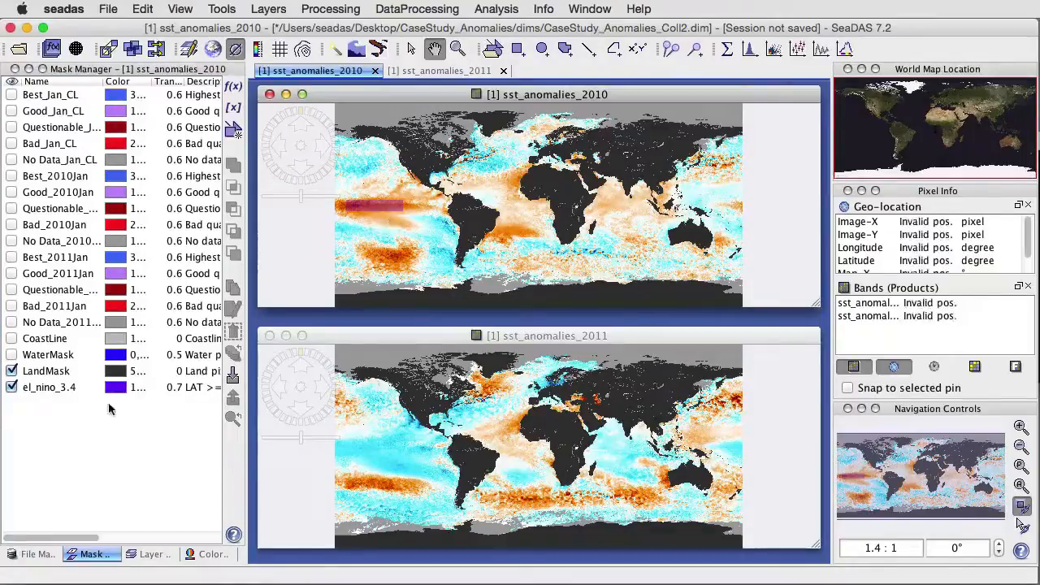
pyautogui.click(393, 335)
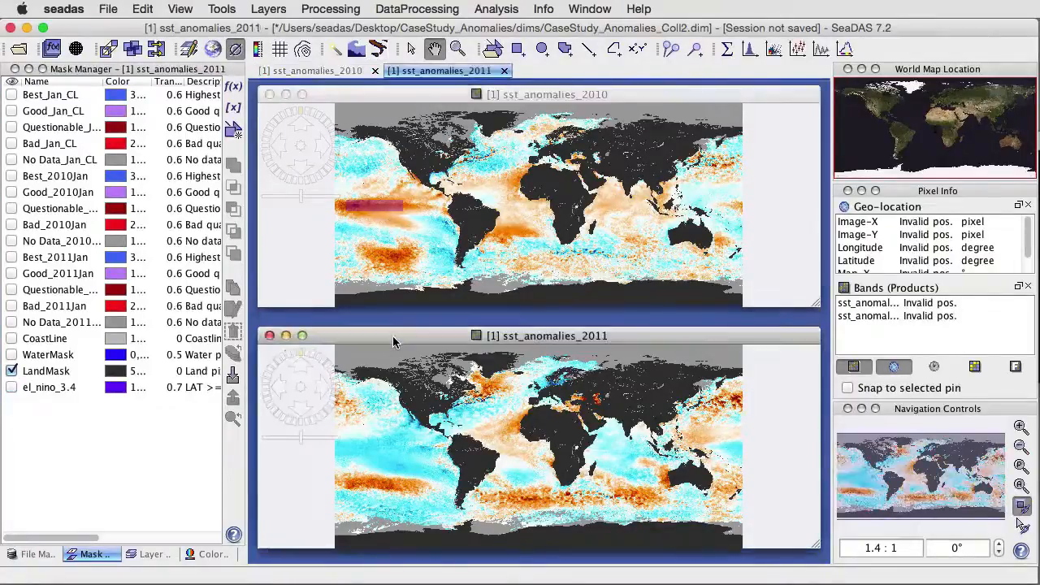
pyautogui.click(11, 386)
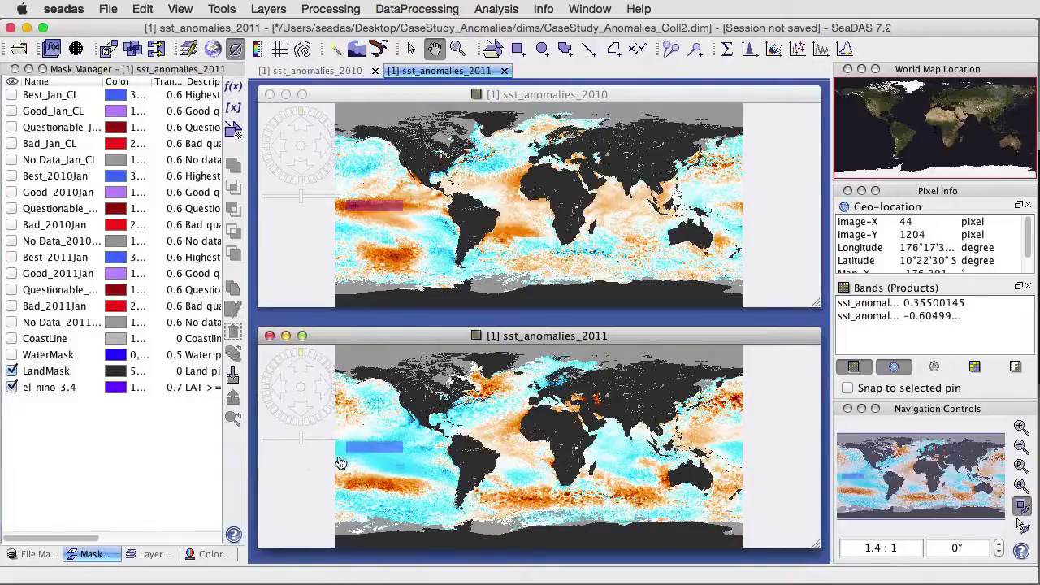
# Step: Review the band maths expression that defines the el_nino_3.4 mask, leaving the editor without changes
pyautogui.click(44, 391)
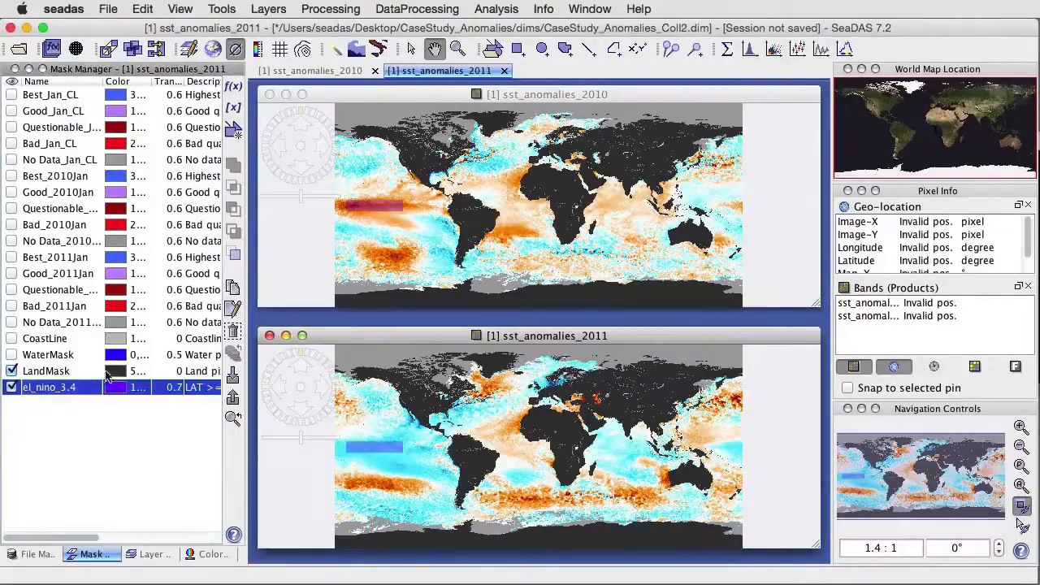
pyautogui.click(235, 314)
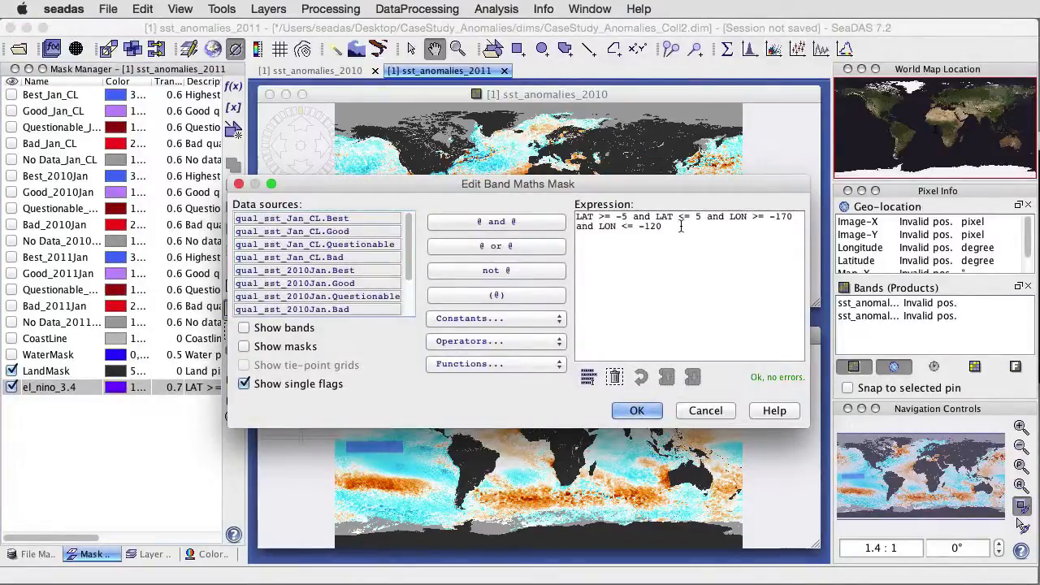
pyautogui.click(705, 410)
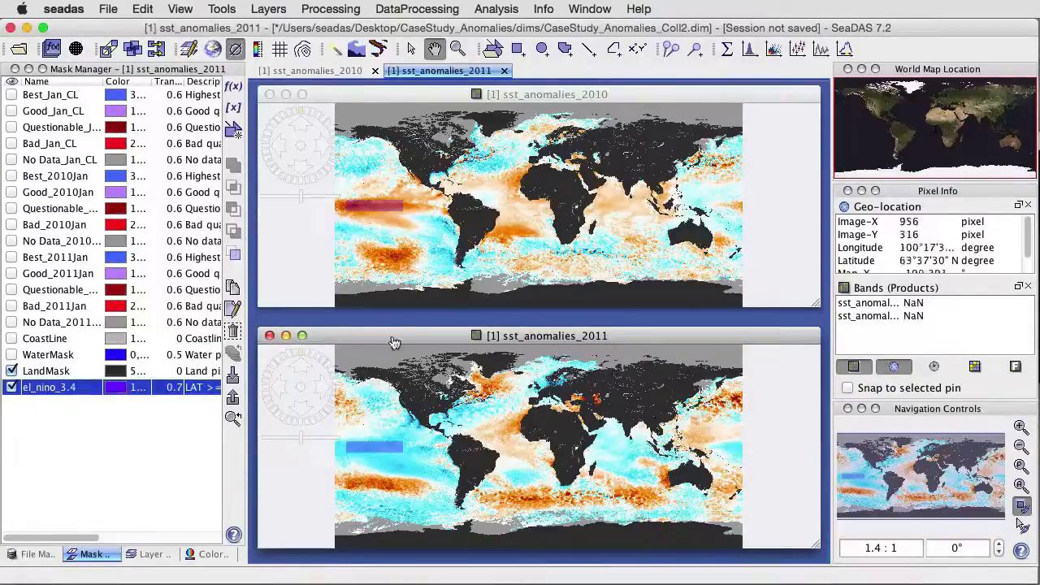
# Step: Create a band maths mask with the expression LAT >= -5 and LAT <= 5 and LON >= -150 and LON <= -90
pyautogui.click(234, 88)
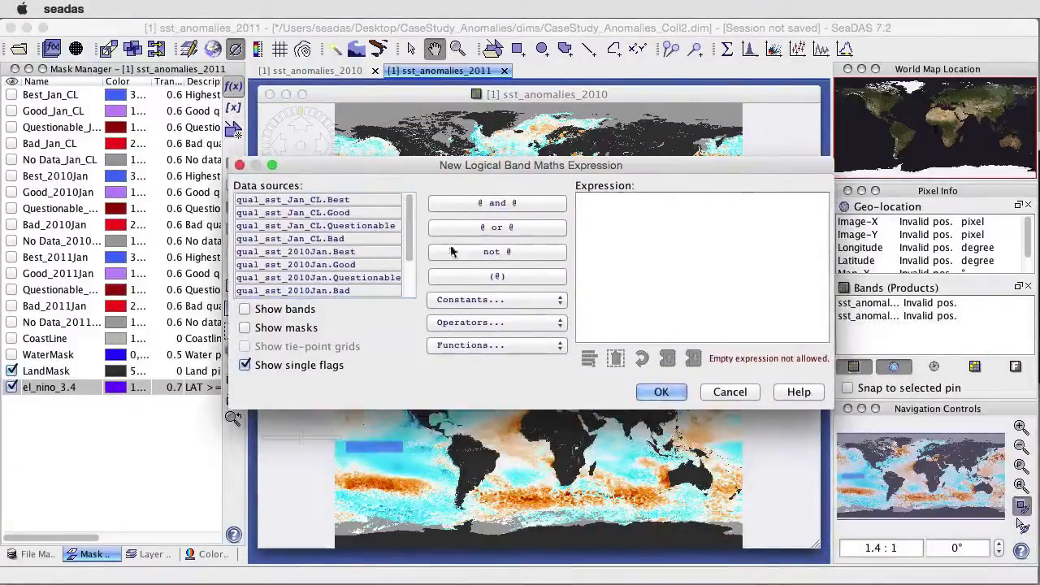
pyautogui.click(514, 303)
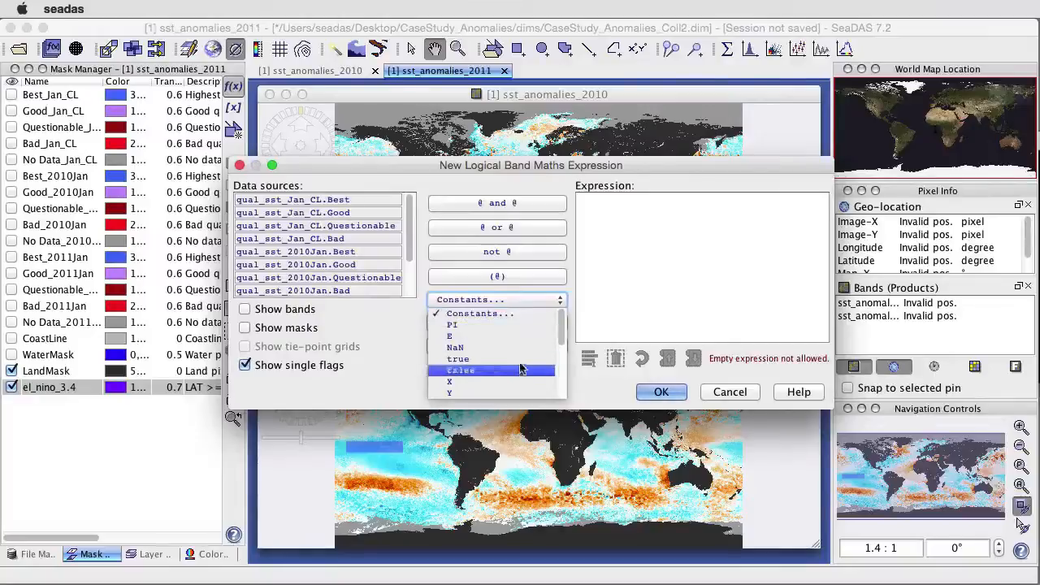
pyautogui.scroll(-3, 563, 327)
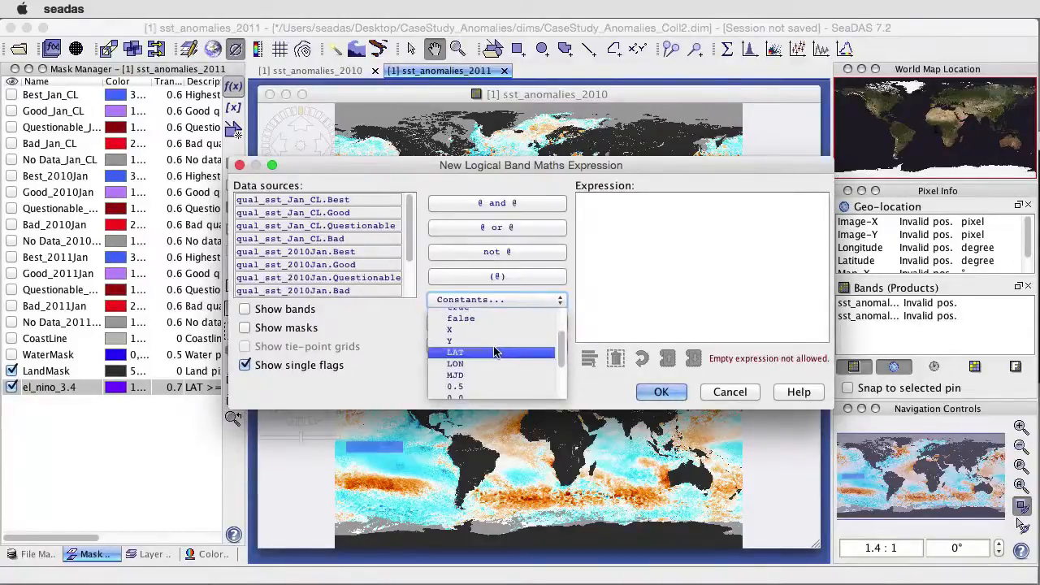
pyautogui.click(495, 351)
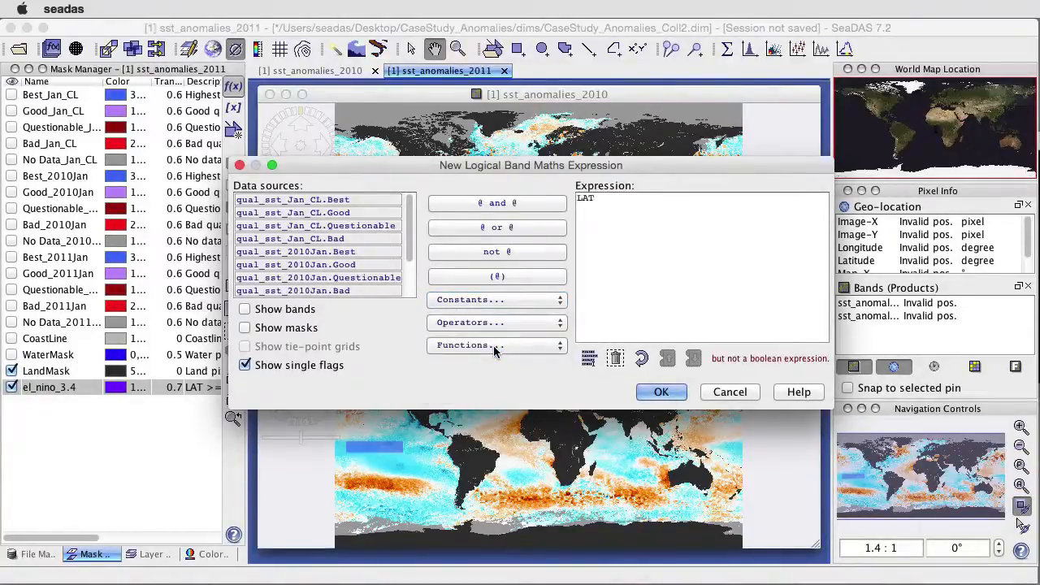
pyautogui.write('>=')
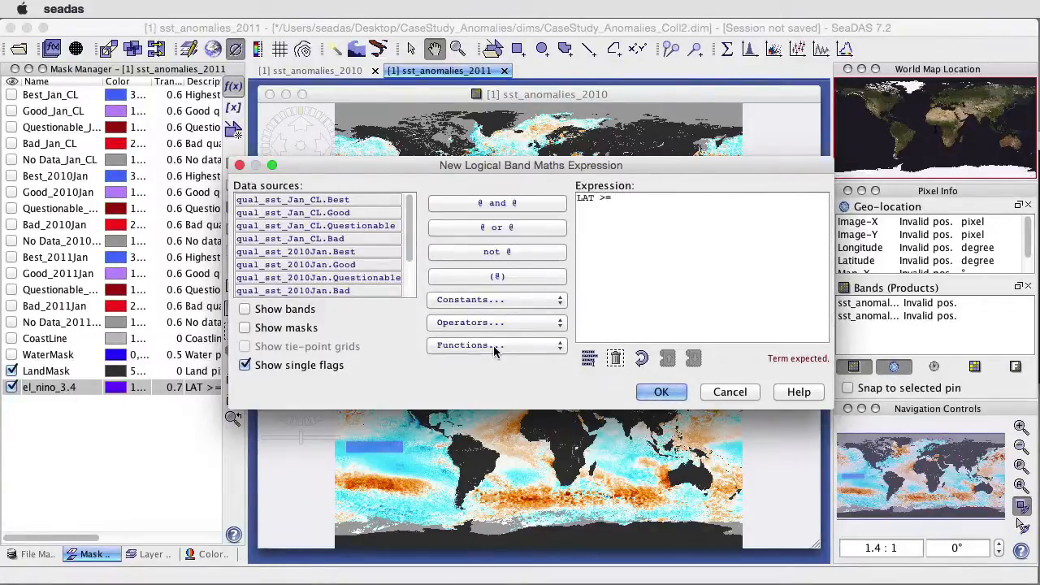
pyautogui.write(' -5 and')
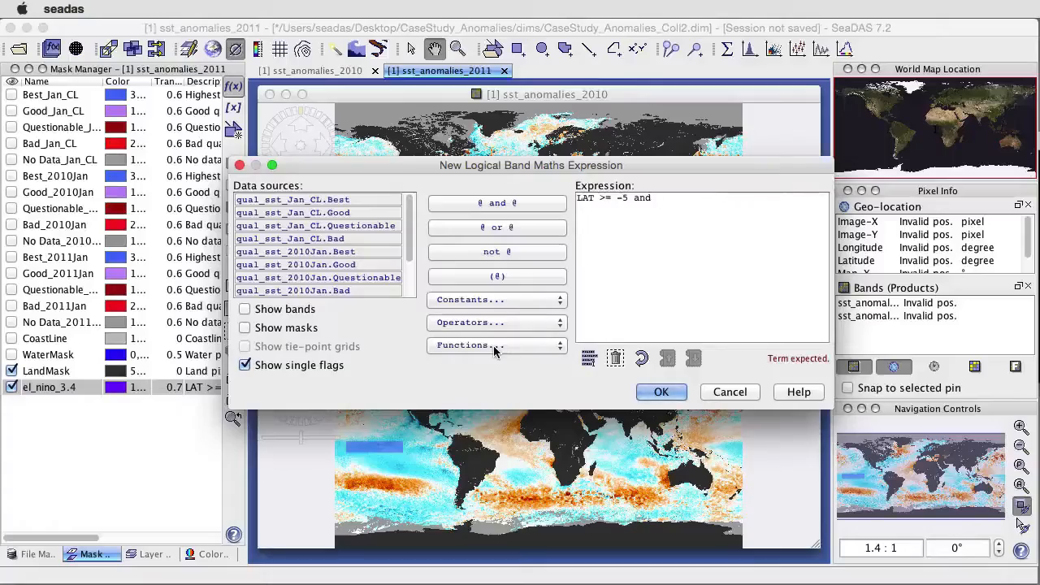
pyautogui.write('LA')
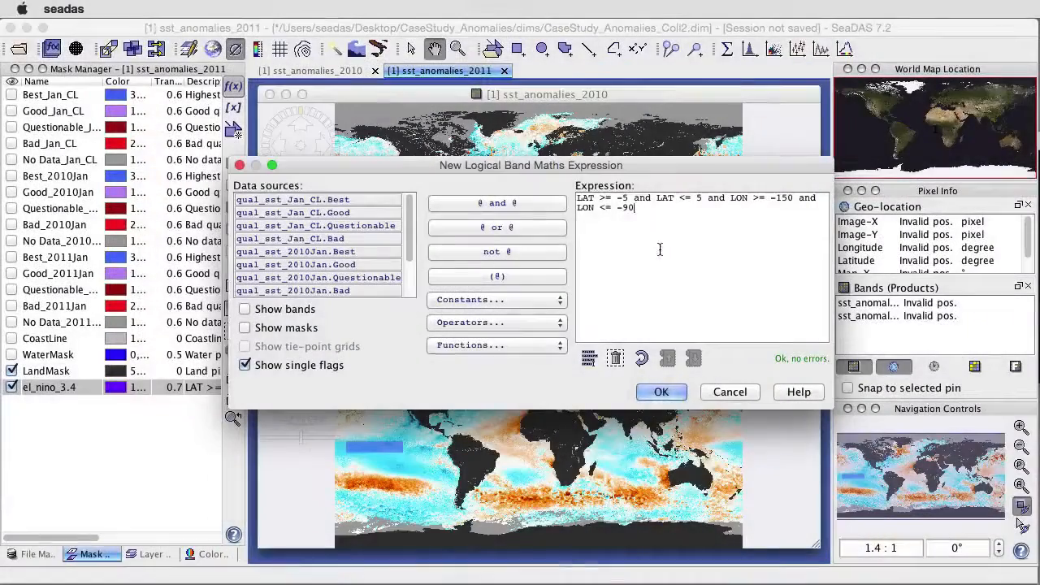
pyautogui.click(660, 394)
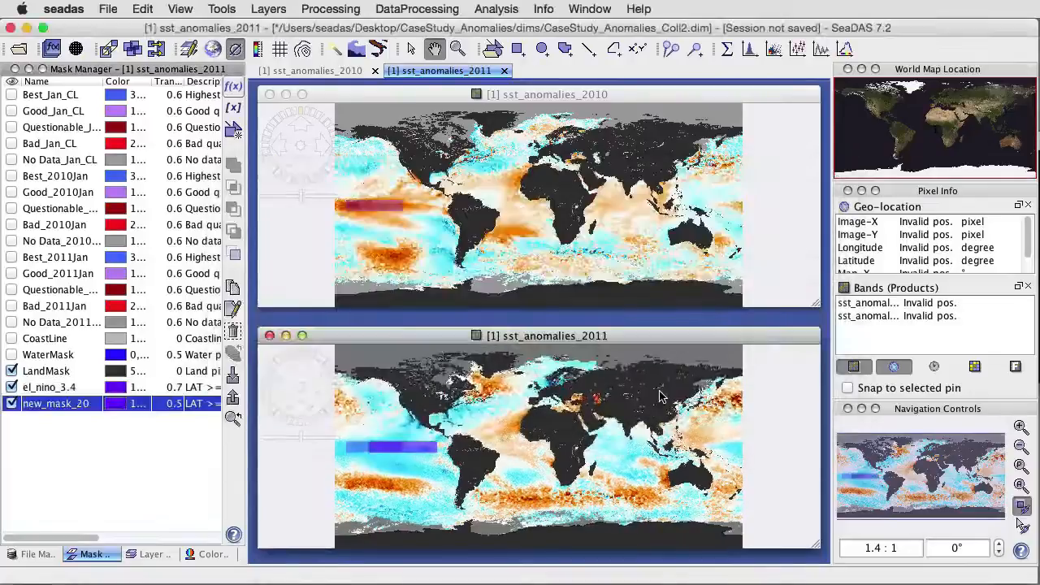
# Step: Rename the new band maths mask to el_nino_3
pyautogui.doubleClick(75, 403)
pyautogui.doubleClick(75, 403)
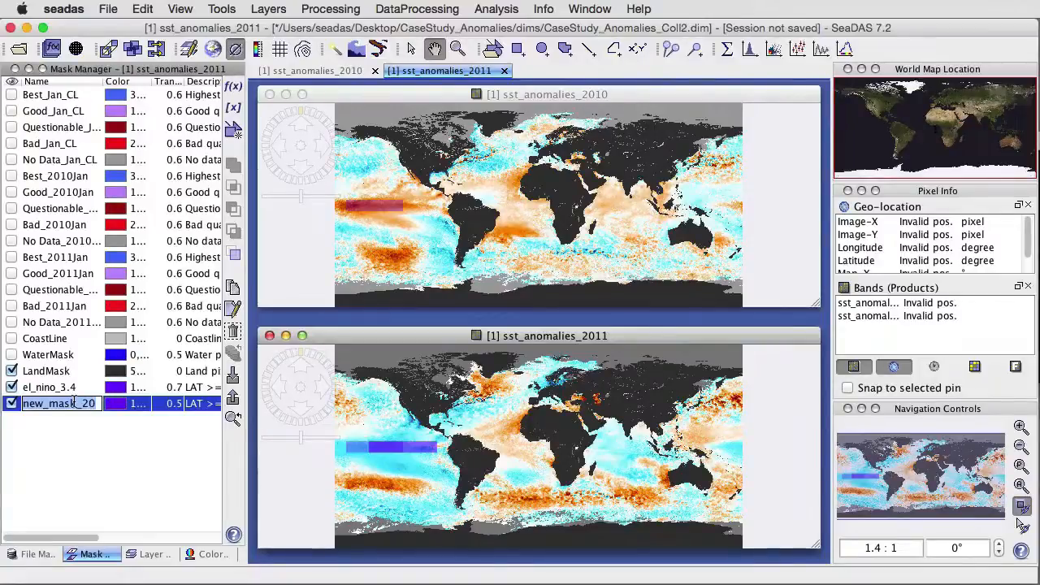
pyautogui.write('el')
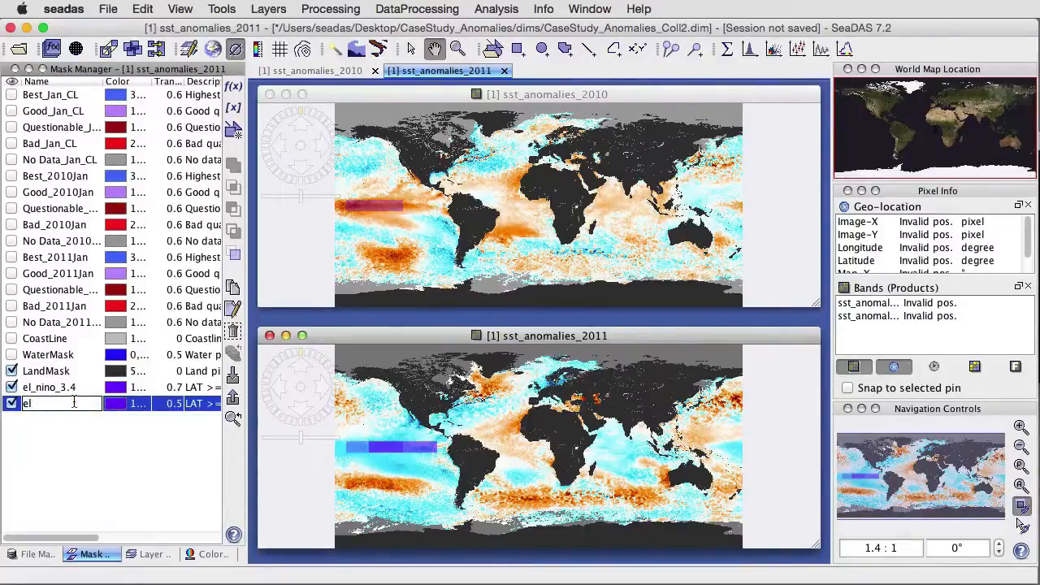
pyautogui.write('_nino')
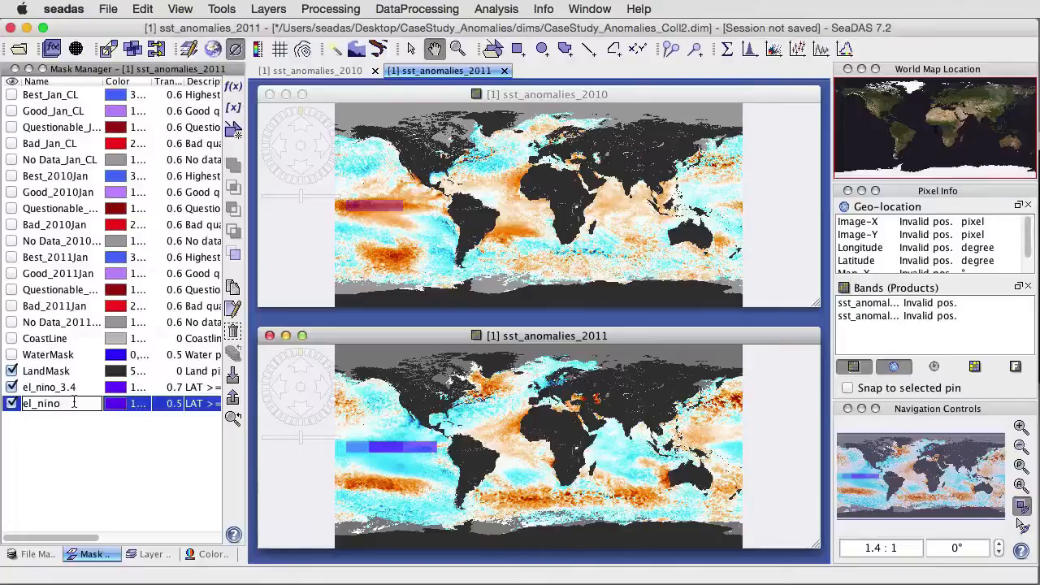
pyautogui.write('_3')
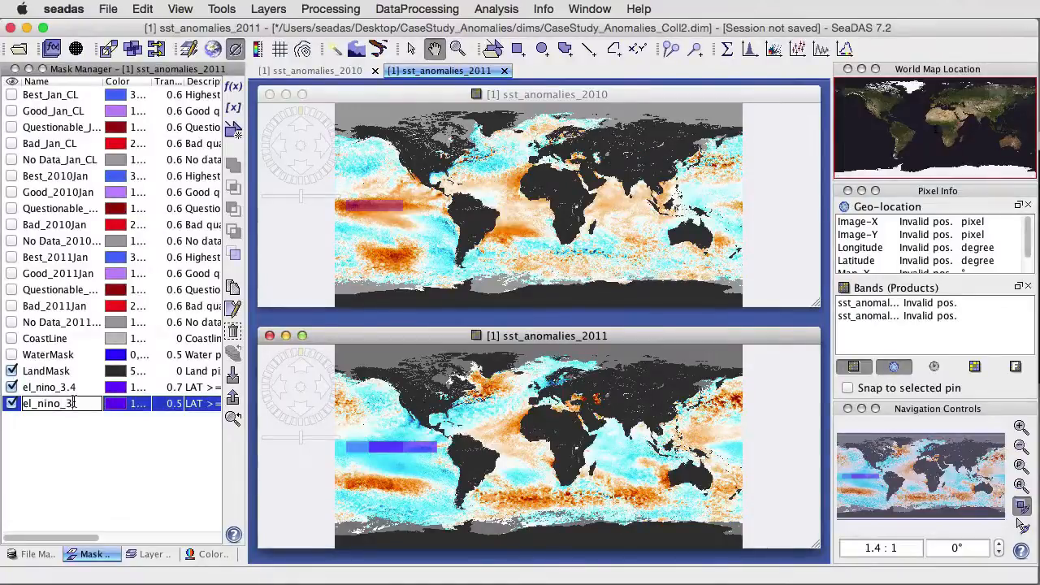
pyautogui.press('Return')
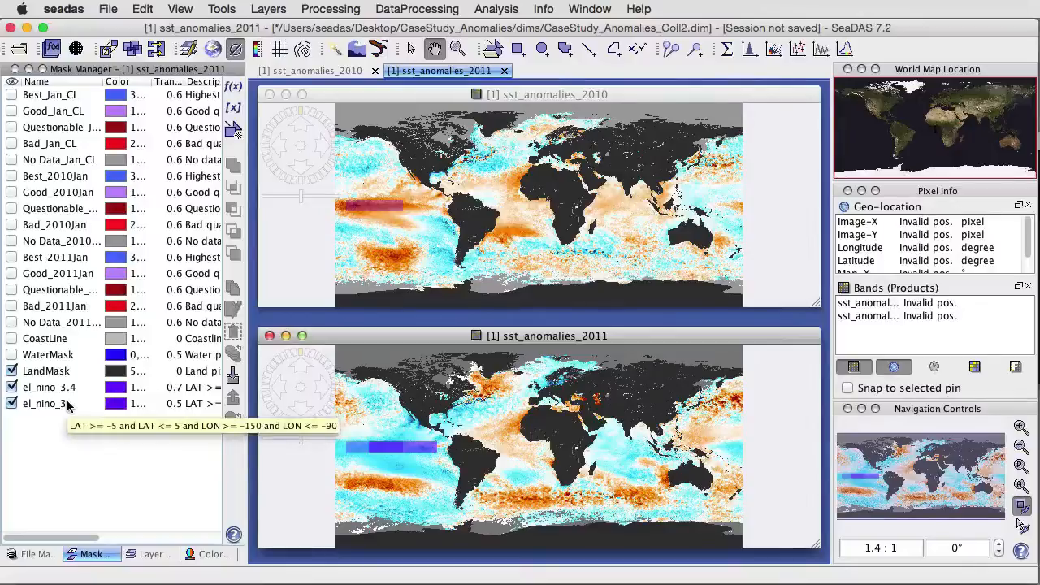
# Step: Export the el_nino_3 mask definition to an XML file named el_nino_3 in the masks folder
pyautogui.click(68, 407)
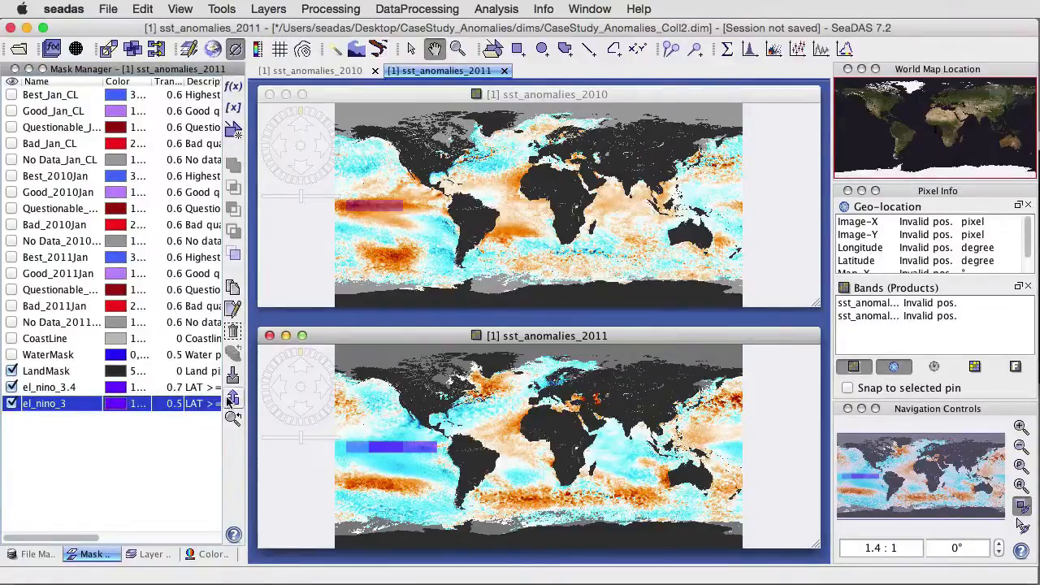
pyautogui.click(234, 397)
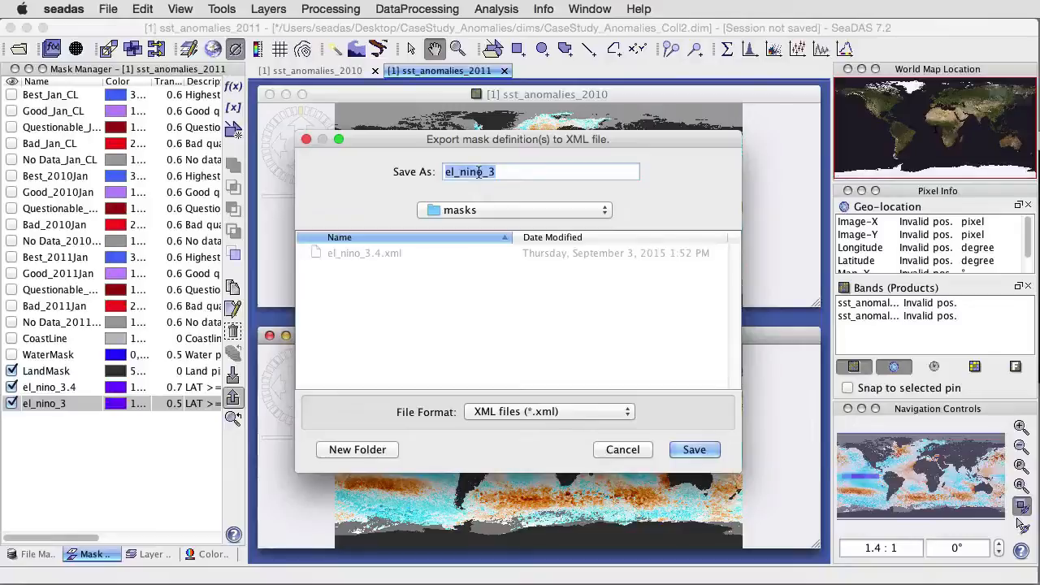
pyautogui.click(694, 450)
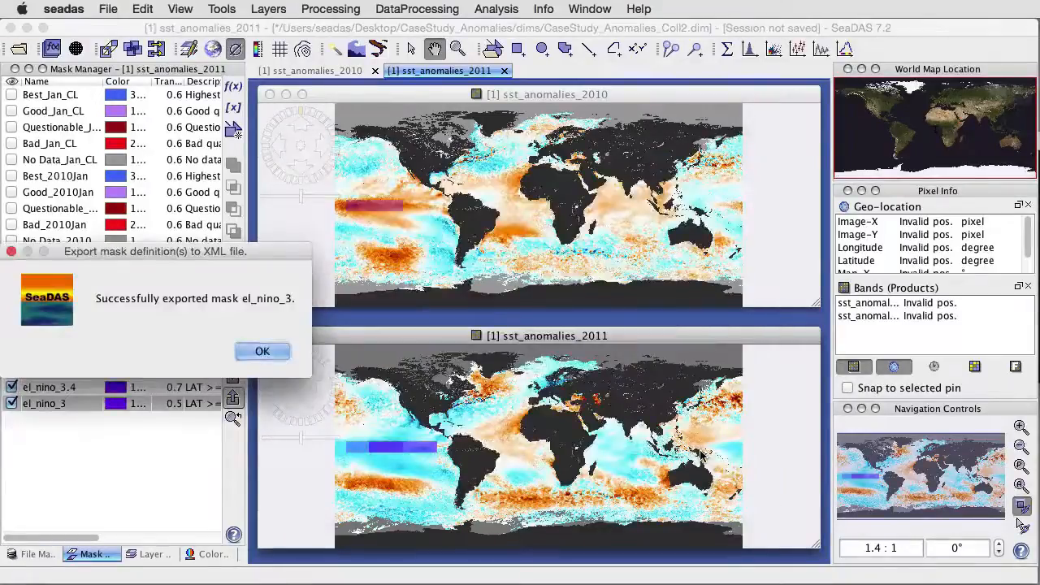
pyautogui.click(262, 351)
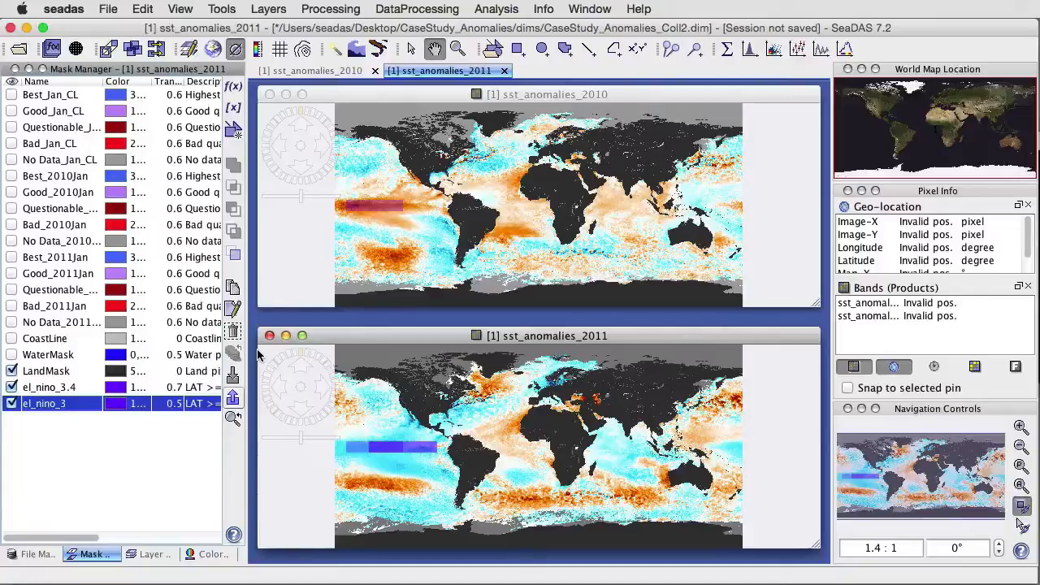
pyautogui.click(231, 377)
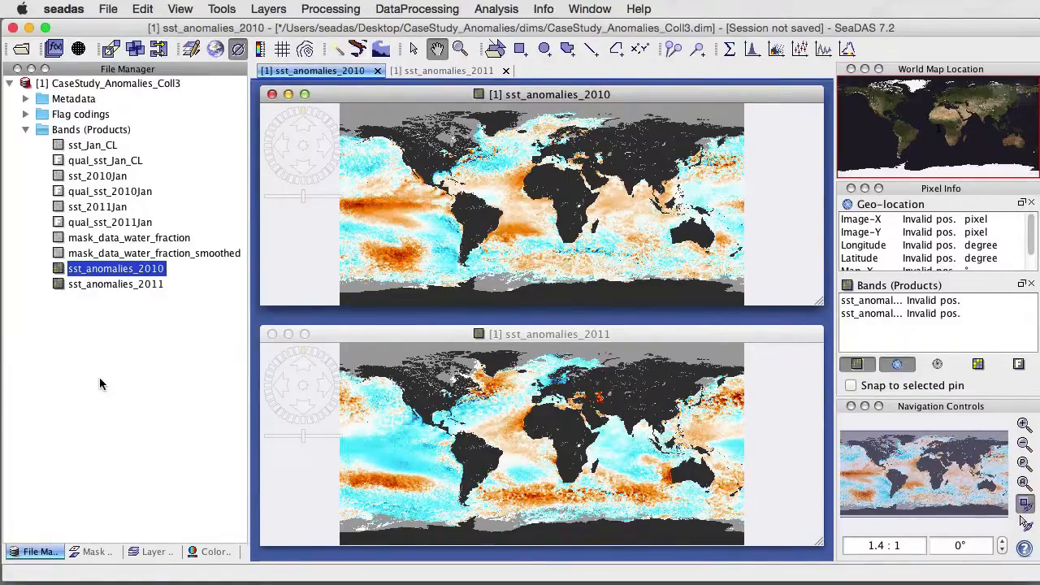
# Step: Import the shapefile El_Nino_3pt4_Polygon.shp from the shapefiles folder onto the sst_anomalies_2010 image
pyautogui.click(111, 12)
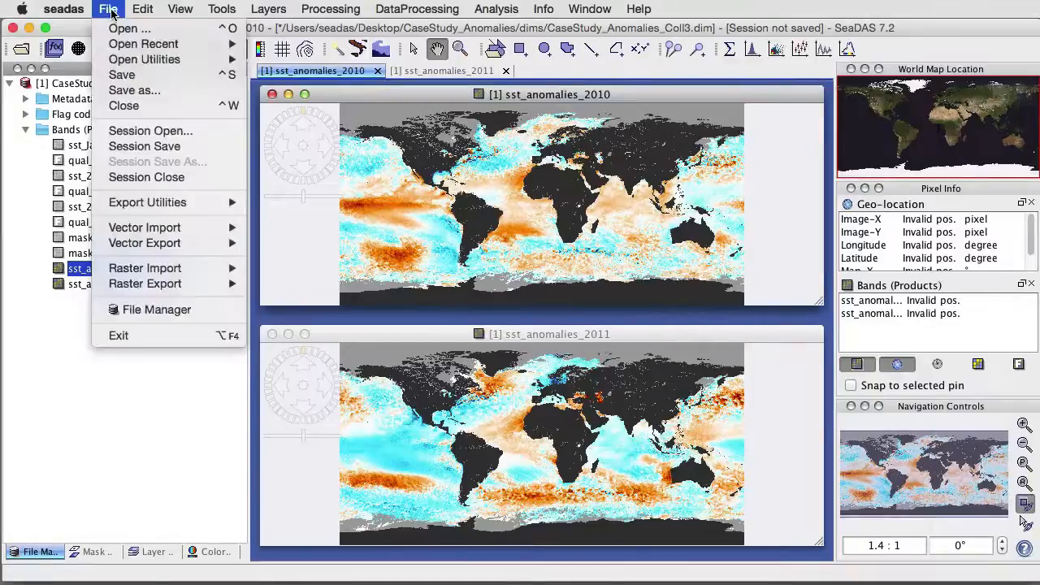
pyautogui.moveTo(111, 231)
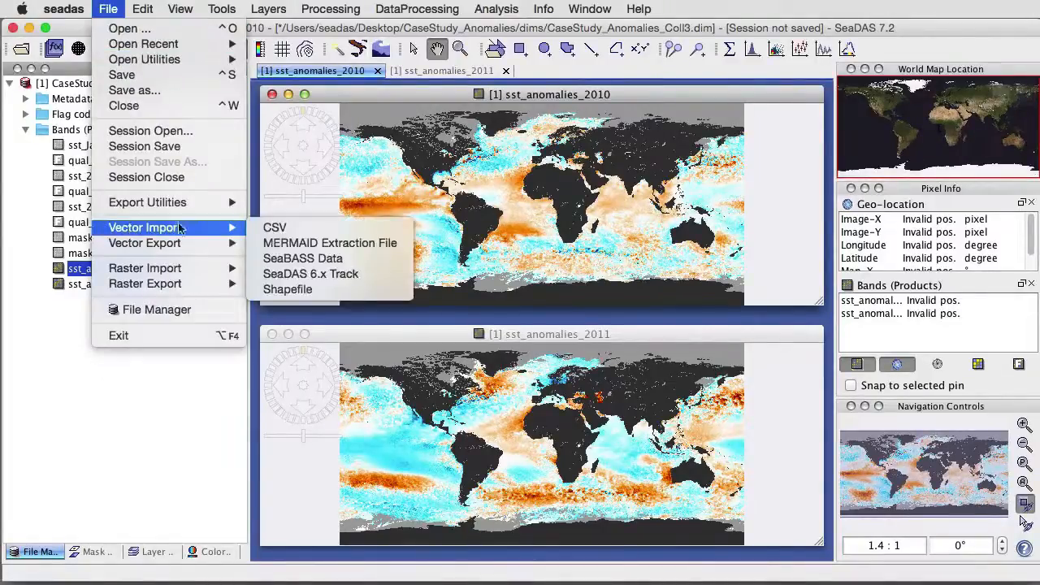
pyautogui.click(275, 291)
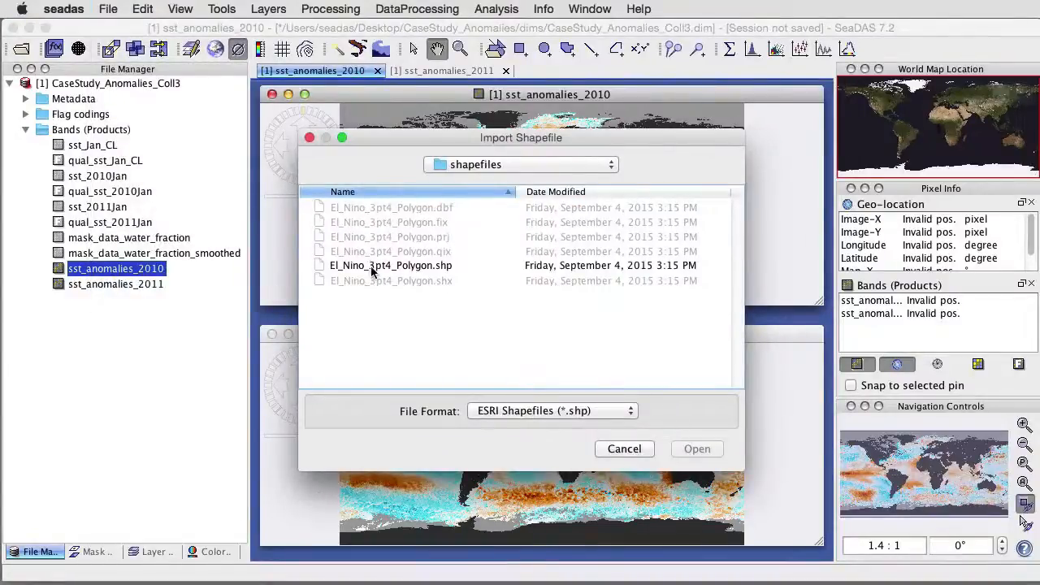
pyautogui.click(372, 267)
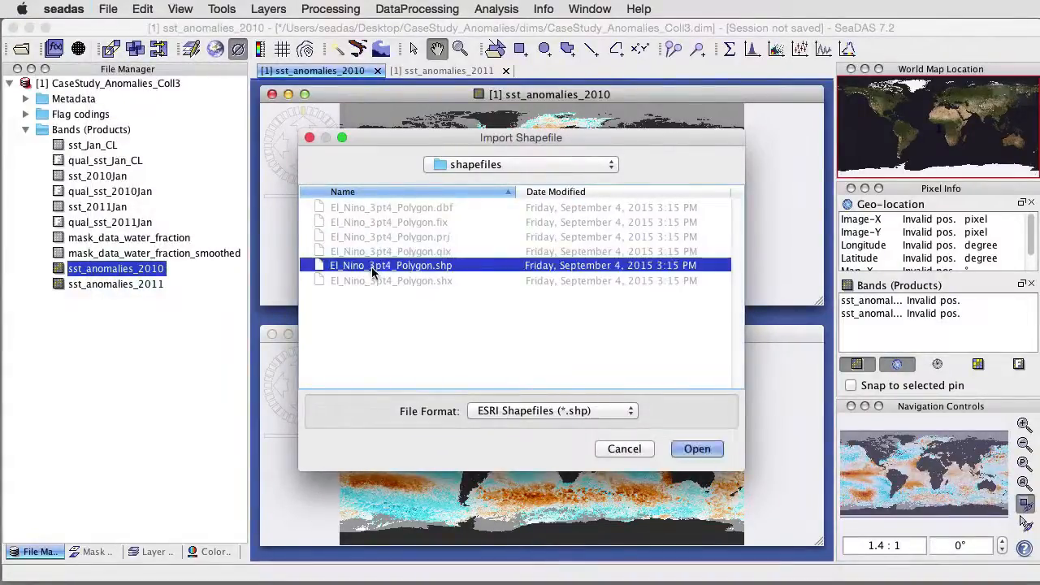
pyautogui.click(686, 452)
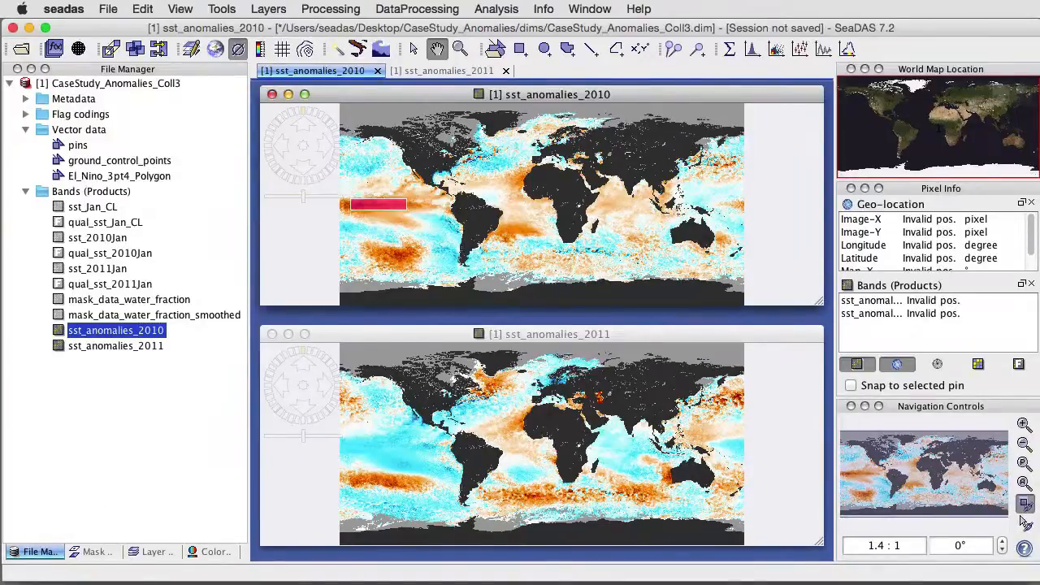
# Step: Toggle the visibility of the imported El_Nino_3pt4_Polygon vector layer on the 2010 map, leaving it hidden
pyautogui.click(150, 554)
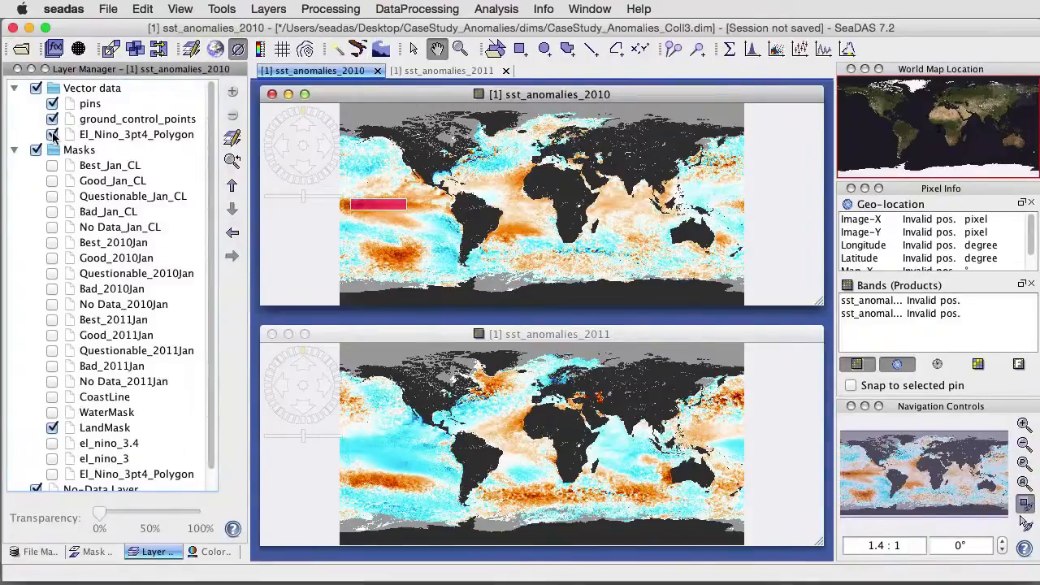
pyautogui.click(52, 135)
pyautogui.click(52, 135)
pyautogui.click(52, 135)
pyautogui.click(52, 135)
pyautogui.click(52, 135)
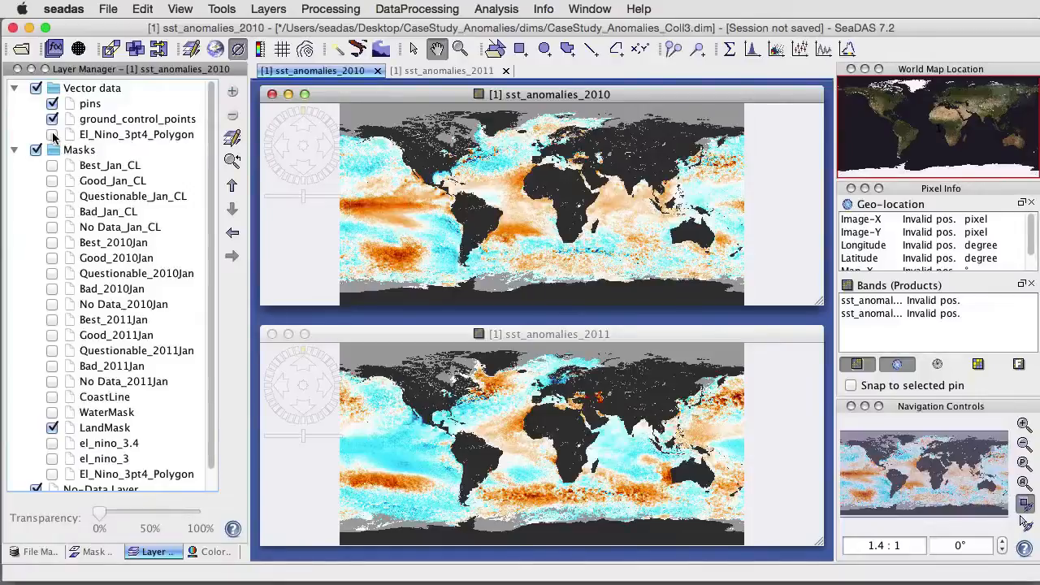
# Step: Toggle the El_Nino_3pt4_Polygon mask over the 2010 map and compare its area with the el_nino_3.4 mask
pyautogui.click(52, 474)
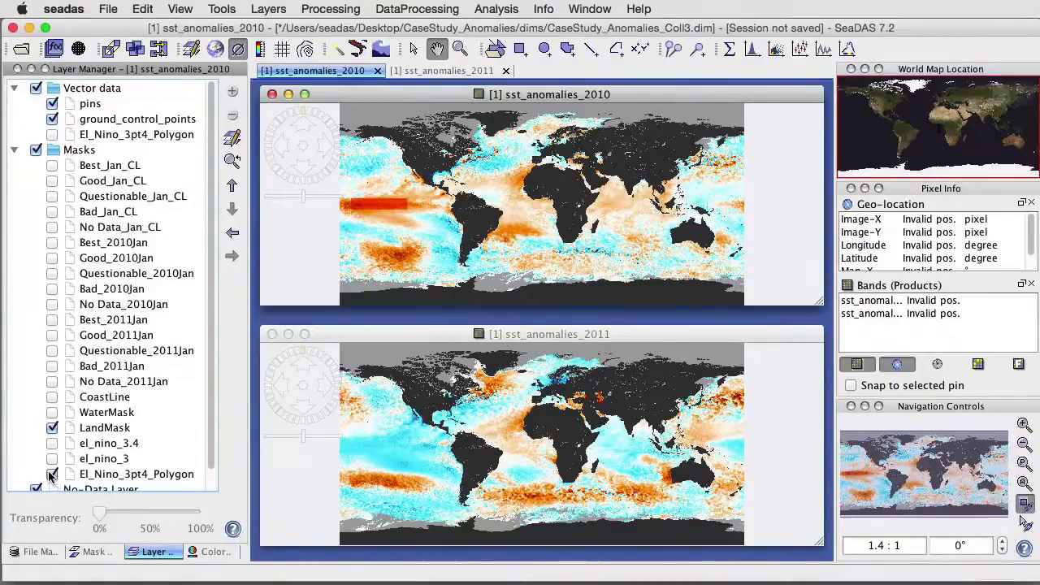
pyautogui.click(52, 474)
pyautogui.click(52, 473)
pyautogui.click(52, 474)
pyautogui.click(52, 474)
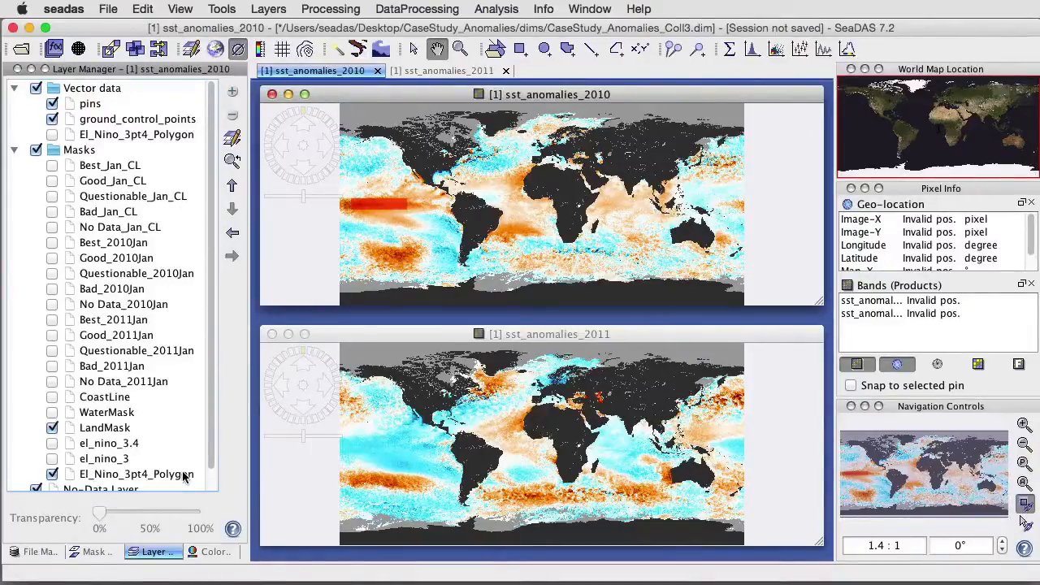
pyautogui.click(51, 475)
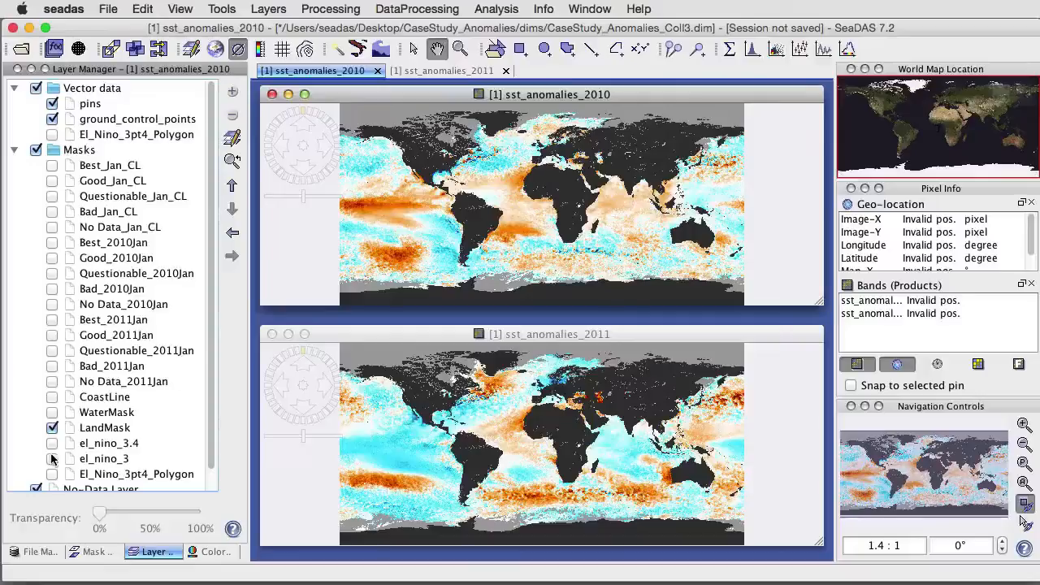
pyautogui.click(52, 443)
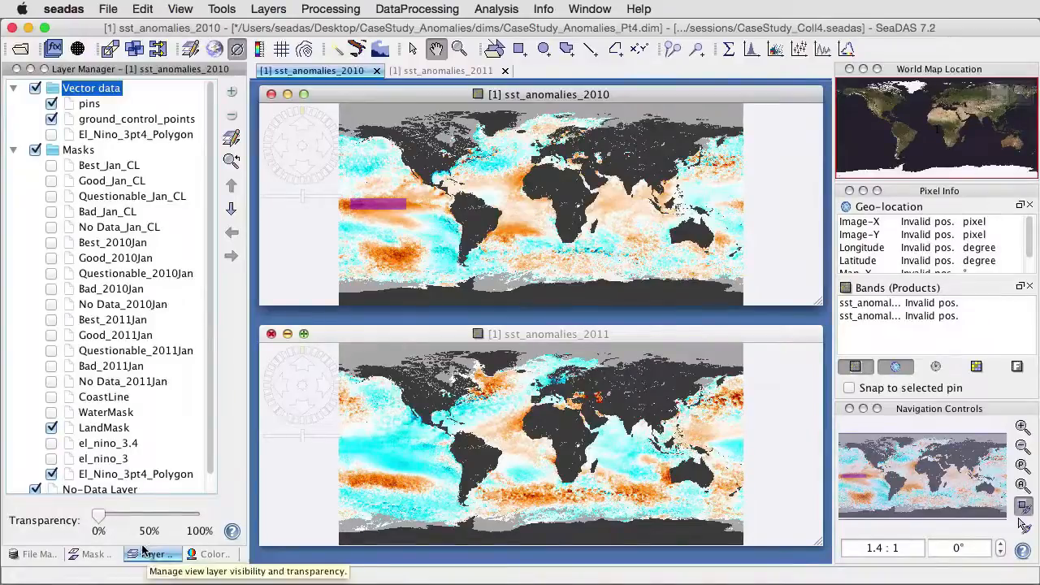
# Step: Hide the El_Nino_3pt4_Polygon mask and show the vector layer of the same name on the 2010 map
pyautogui.click(51, 475)
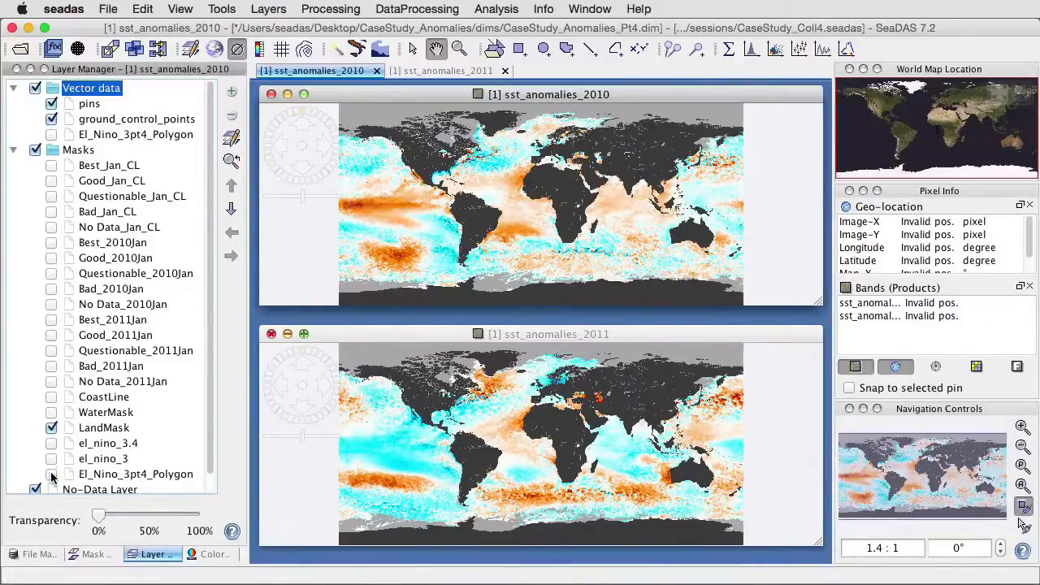
pyautogui.click(51, 134)
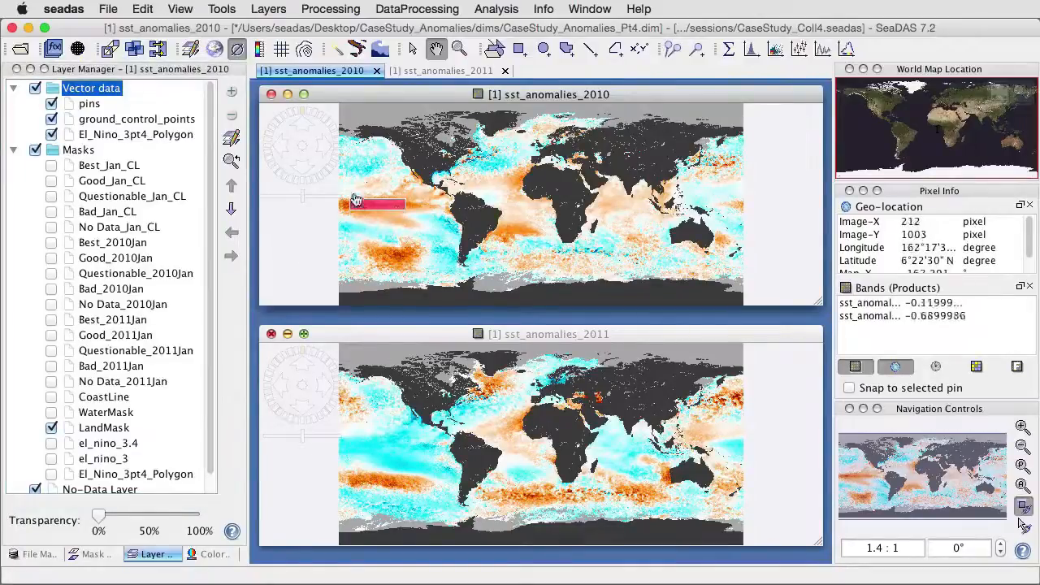
# Step: Set the fill opacity of the El_Nino_3pt4_Polygon vector layer to 0.0 so that only its outline is drawn
pyautogui.click(144, 135)
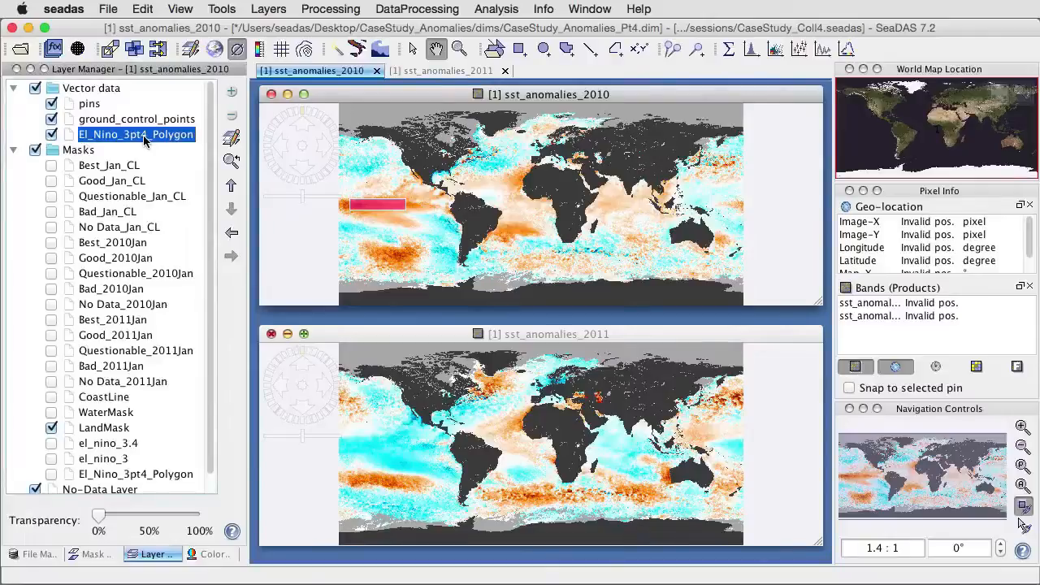
pyautogui.click(414, 50)
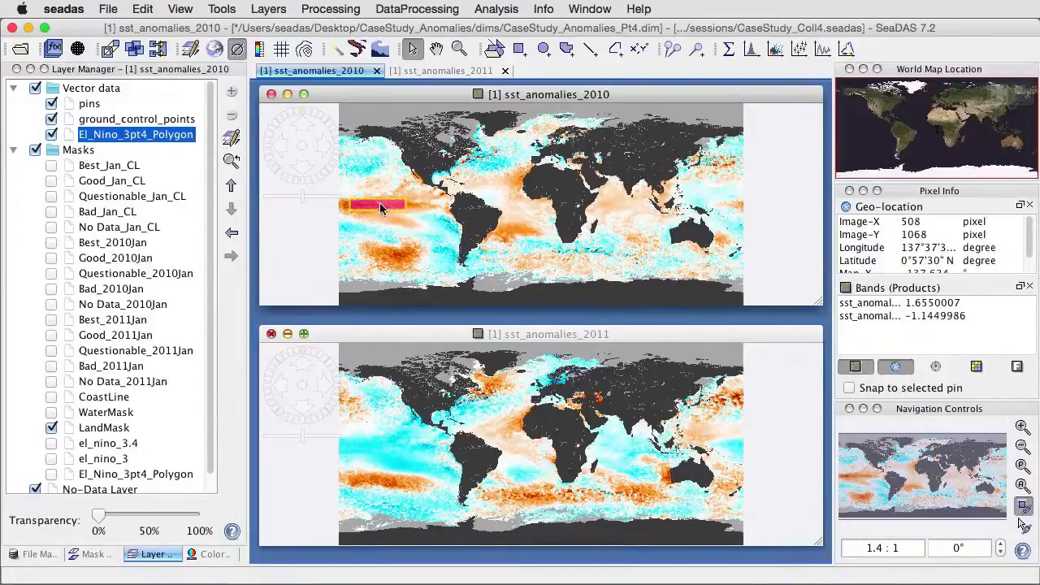
pyautogui.click(185, 49)
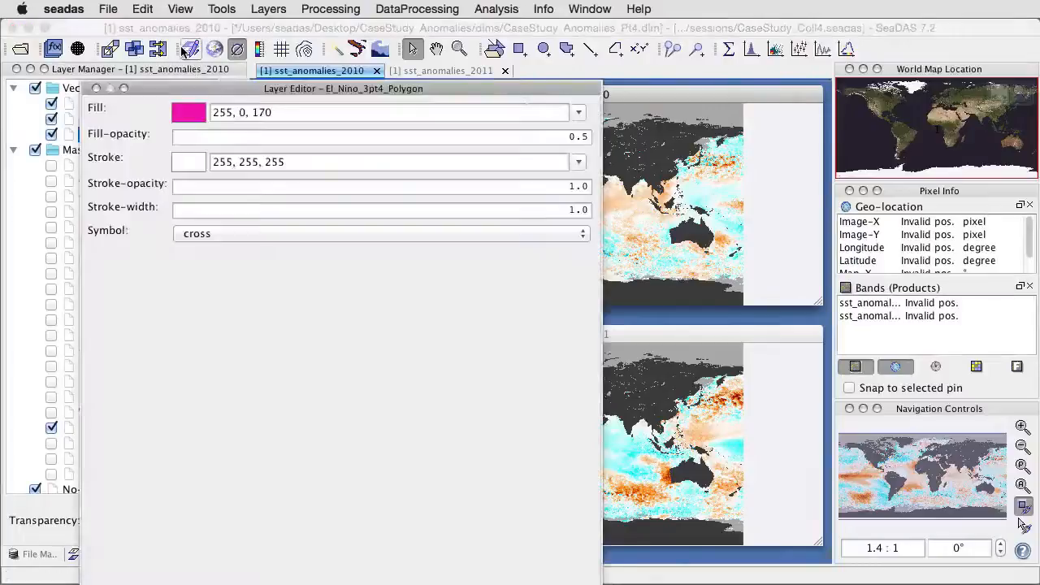
pyautogui.doubleClick(572, 138)
pyautogui.write('0')
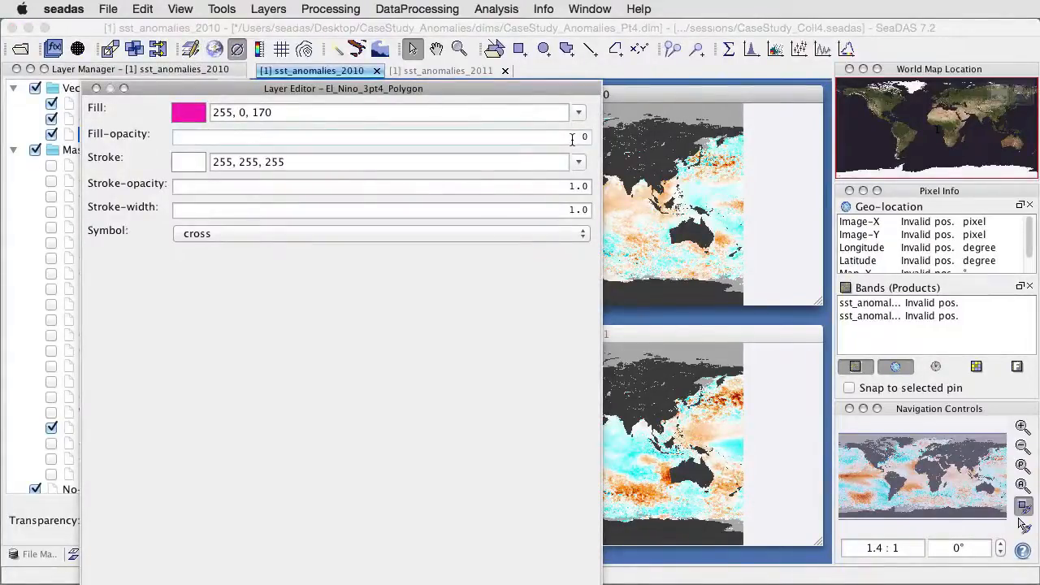
pyautogui.write('.0')
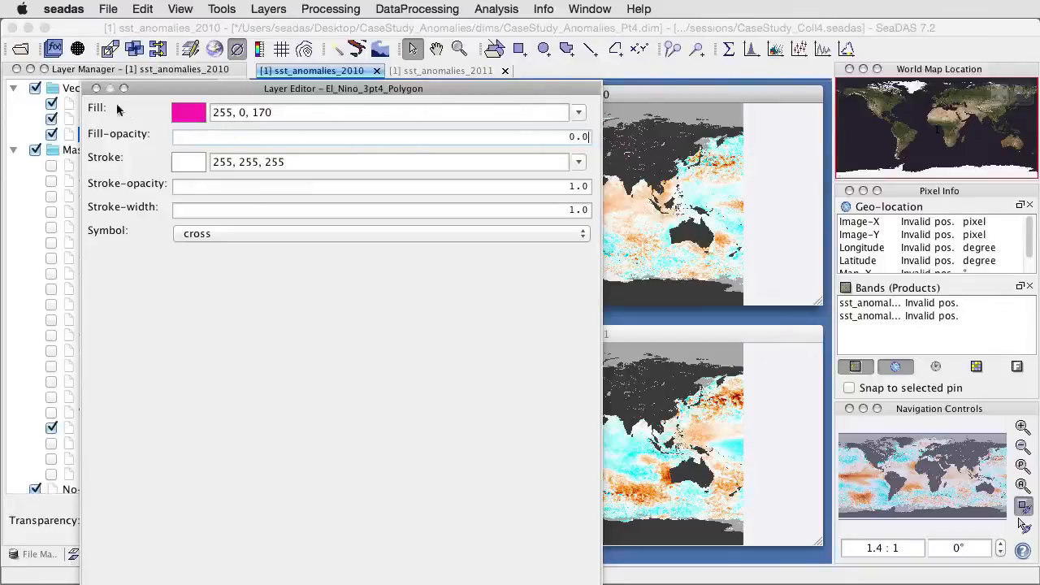
pyautogui.click(95, 88)
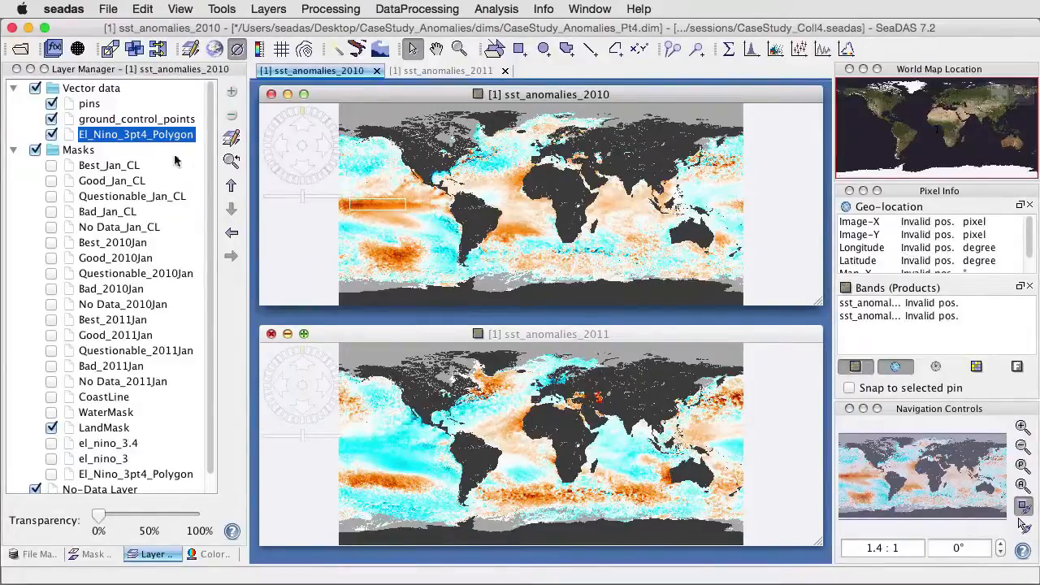
# Step: Change the stroke colour of the El_Nino_3pt4_Polygon vector layer to black (0, 0, 0)
pyautogui.click(232, 138)
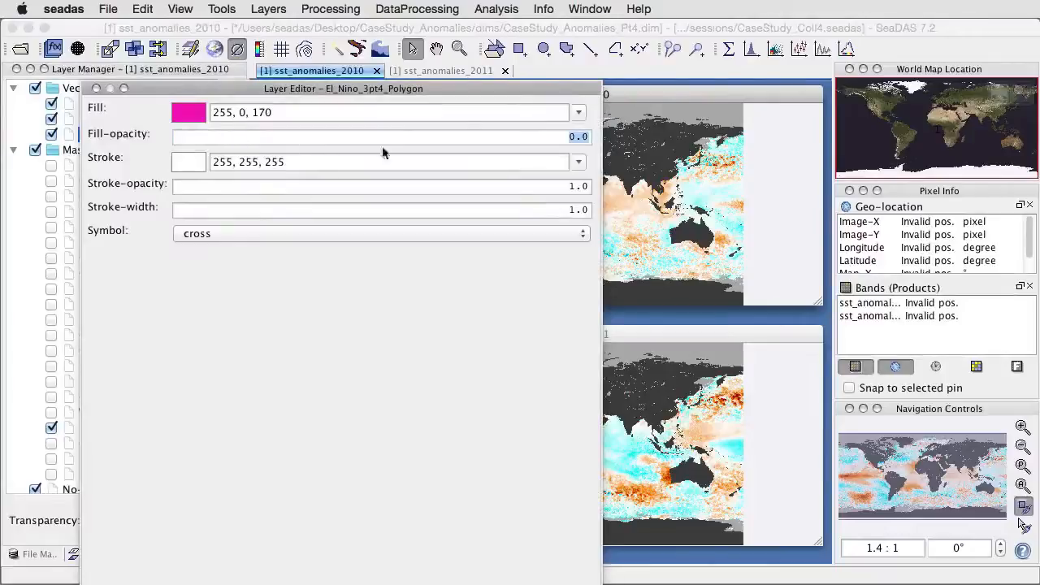
pyautogui.click(579, 162)
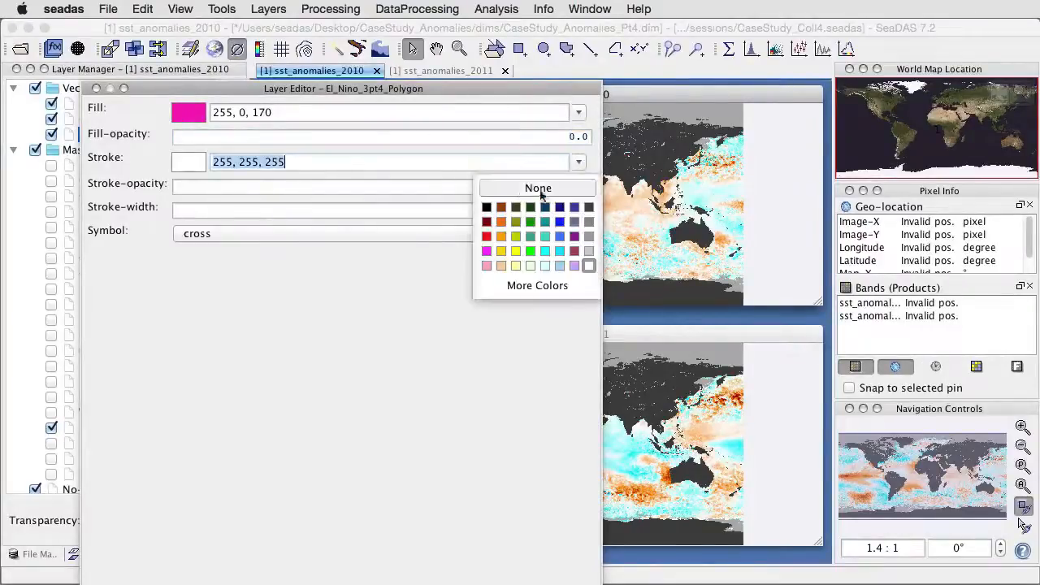
pyautogui.click(487, 208)
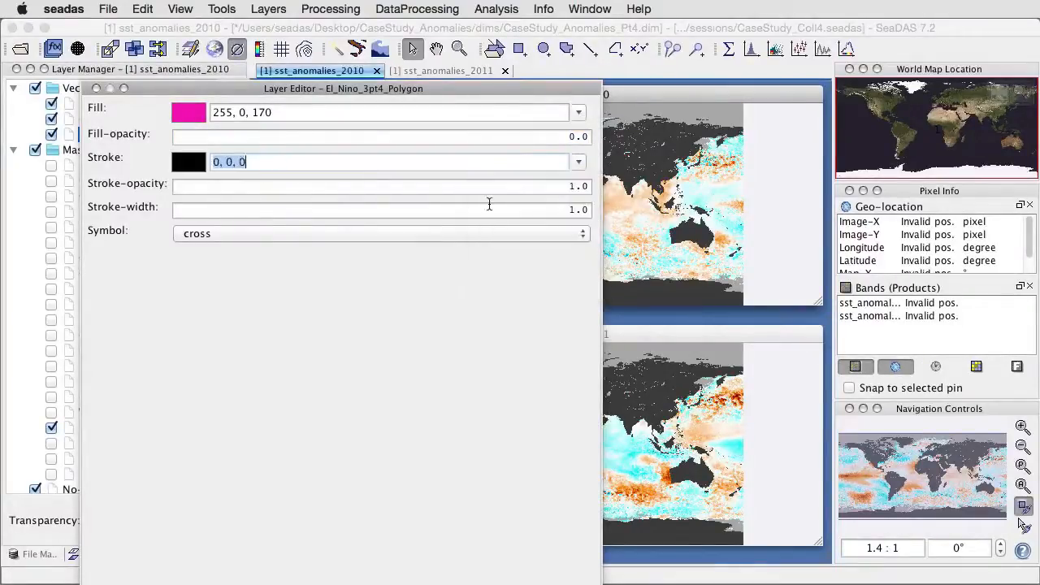
pyautogui.click(96, 88)
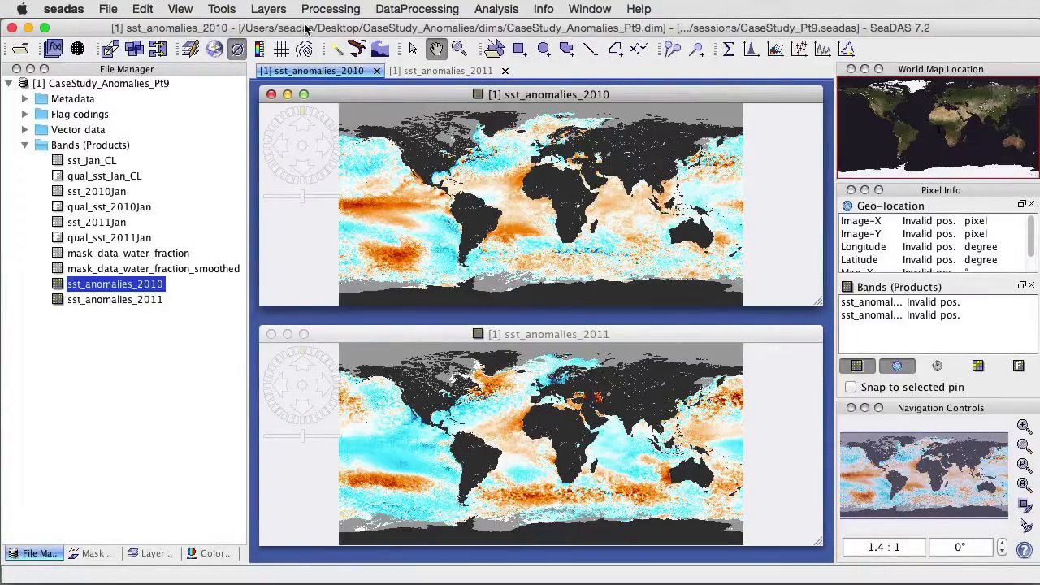
# Step: Save a copy of the CaseStudy_Anomalies_Pt9 product as CaseStudy_Anomalies_Pt10.dim in the dims folder
pyautogui.rightClick(115, 84)
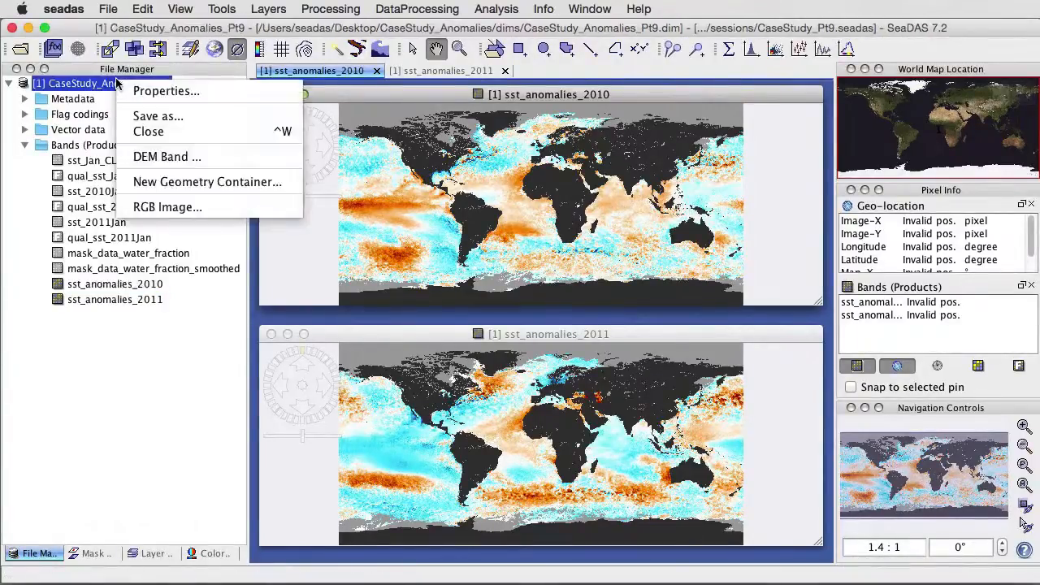
pyautogui.click(151, 119)
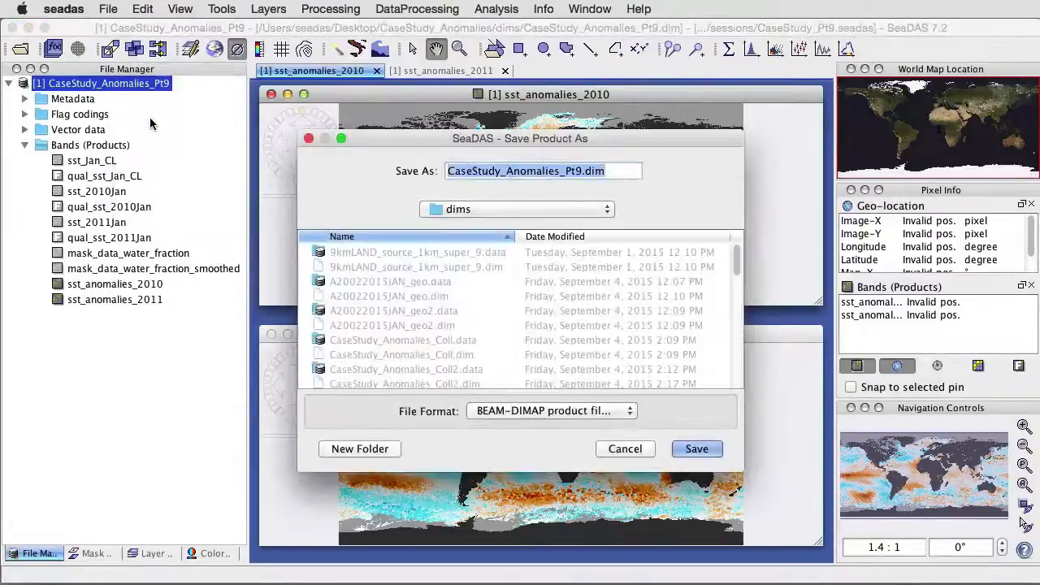
pyautogui.click(577, 171)
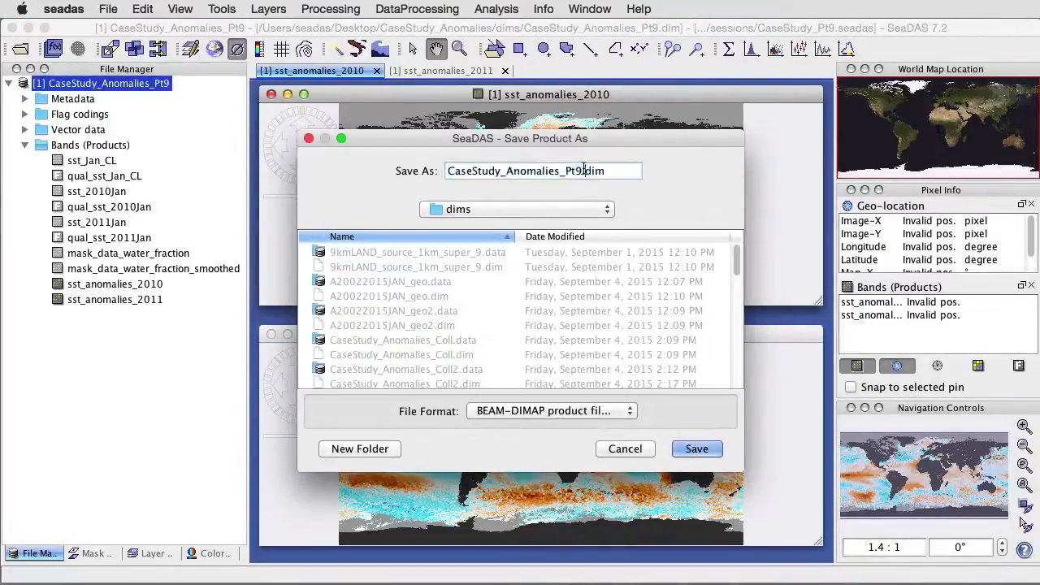
pyautogui.press('BackSpace')
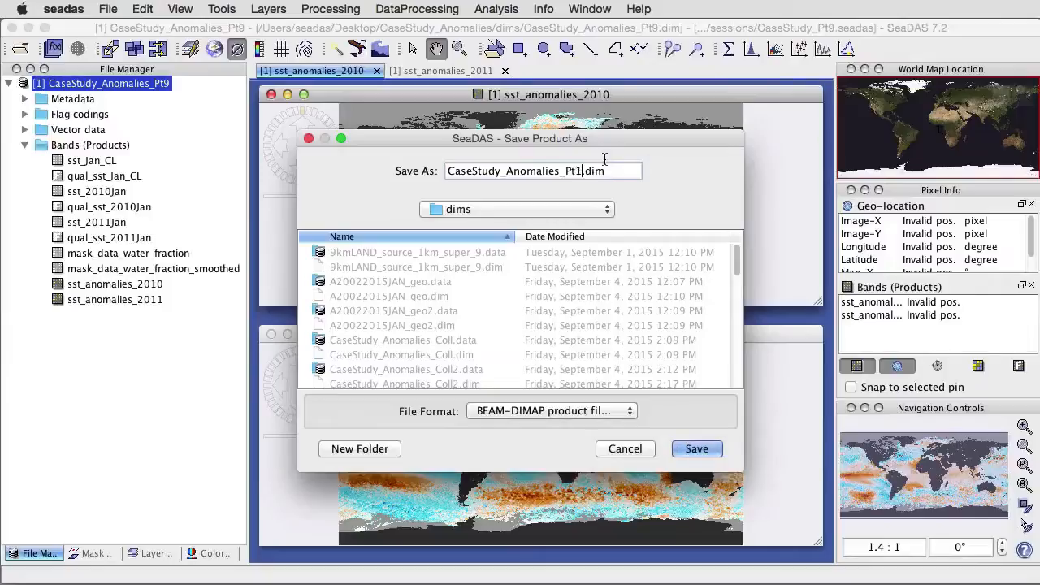
pyautogui.write('10')
pyautogui.click(697, 449)
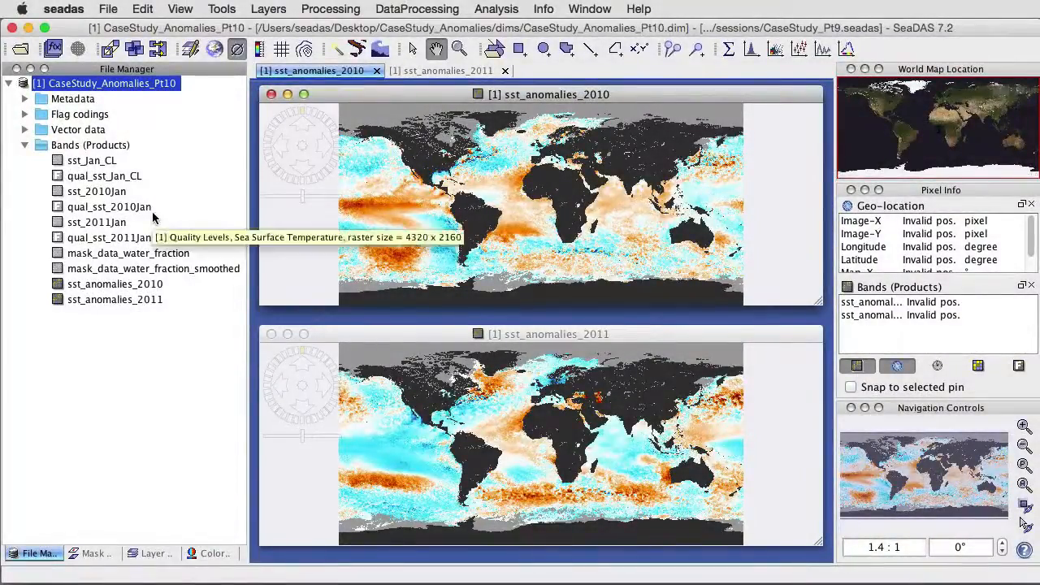
# Step: Save the session under the new name CaseStudy_Pt10.seadas in the sessions folder
pyautogui.click(108, 9)
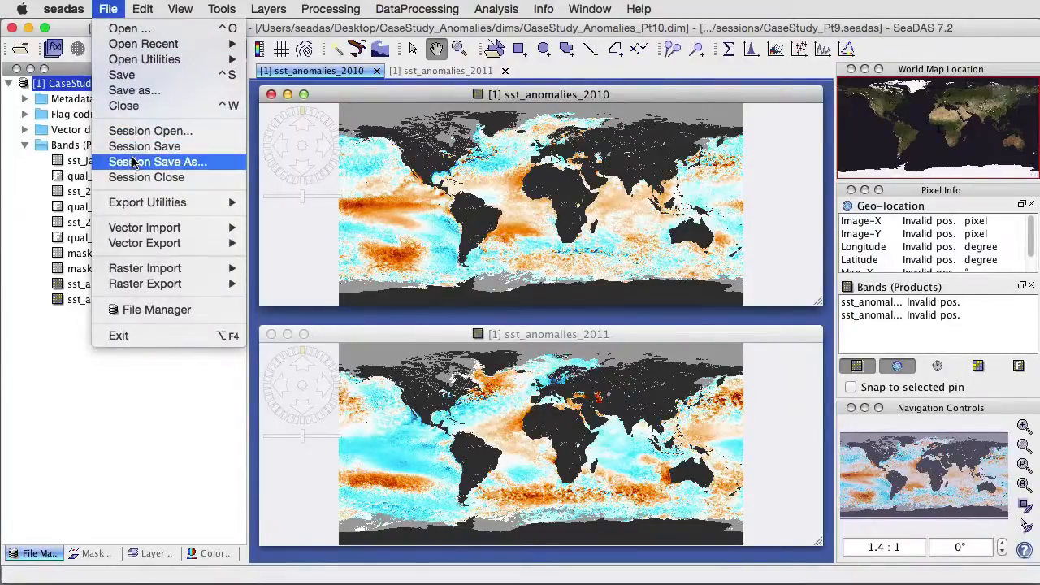
pyautogui.click(135, 162)
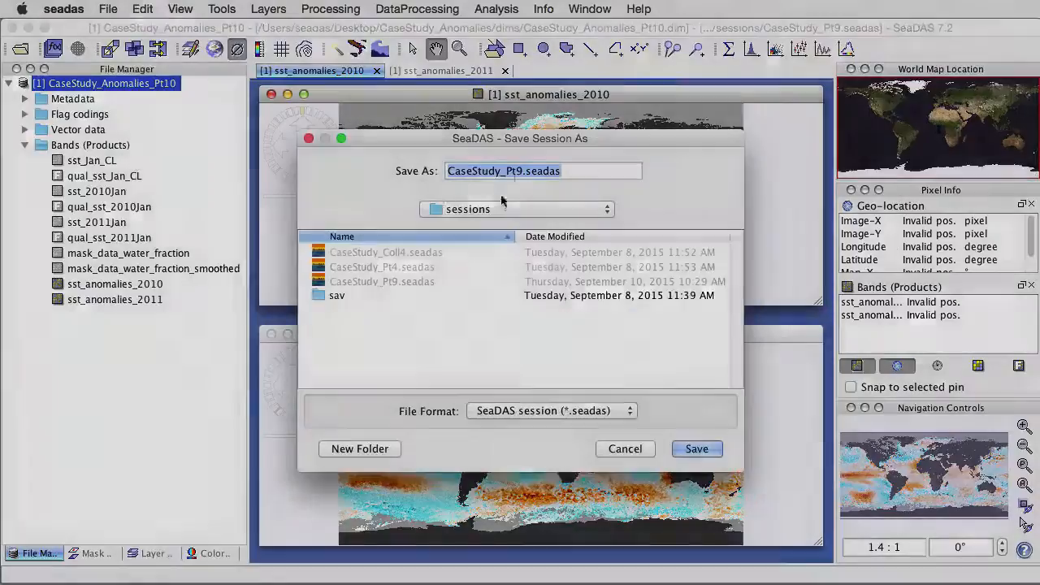
pyautogui.write('CaseStudy_Pt10.seadas')
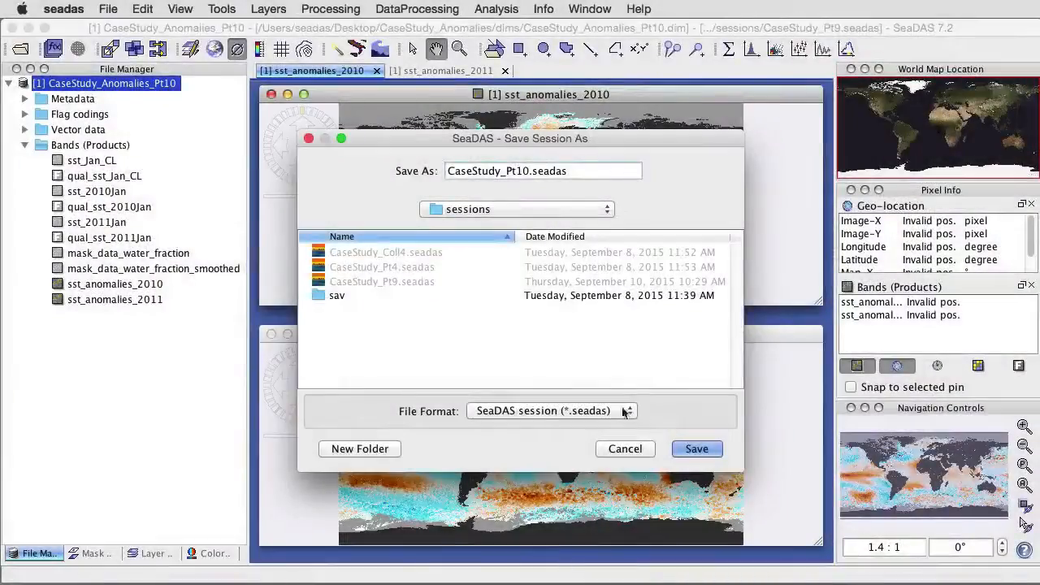
pyautogui.click(697, 449)
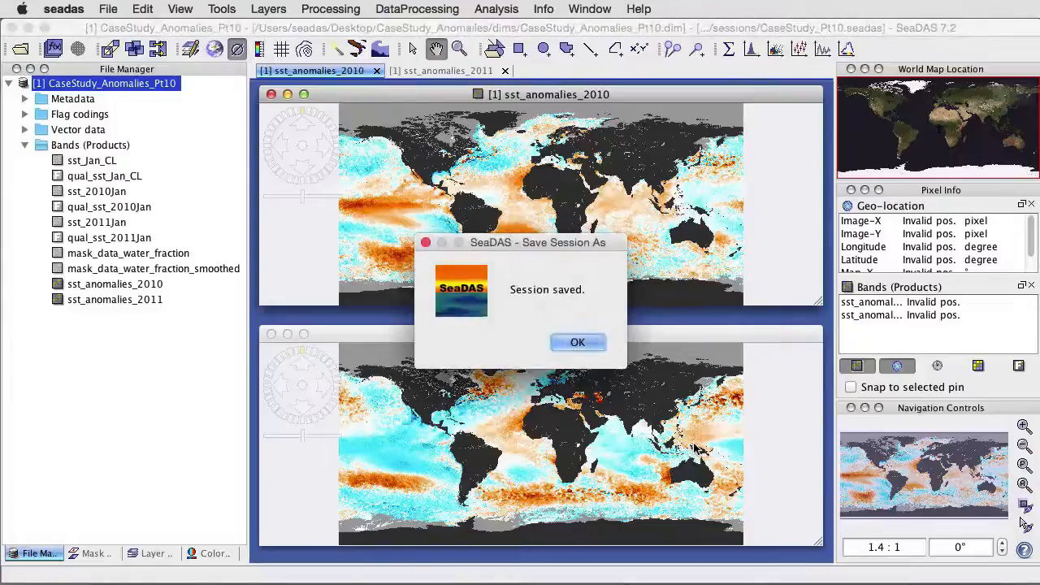
pyautogui.click(578, 343)
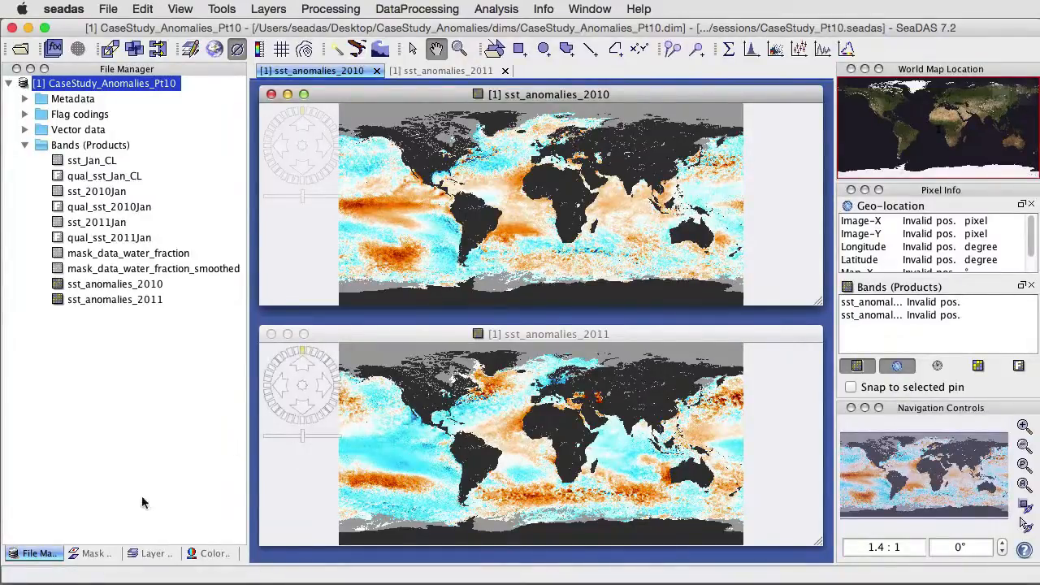
# Step: Toggle the LandMask overlay on the 2010 anomaly map from the list of masks
pyautogui.click(92, 553)
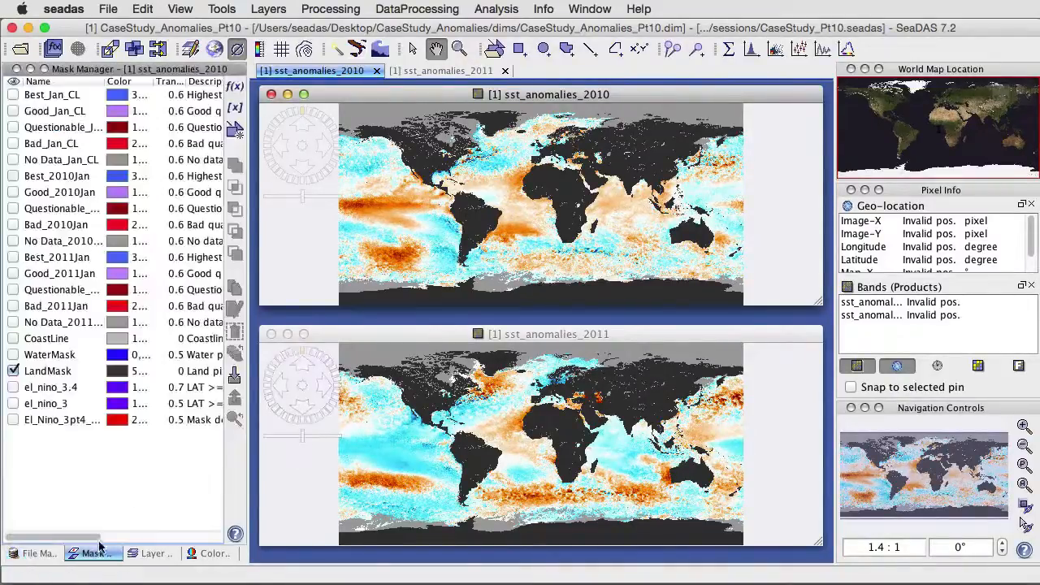
pyautogui.click(13, 372)
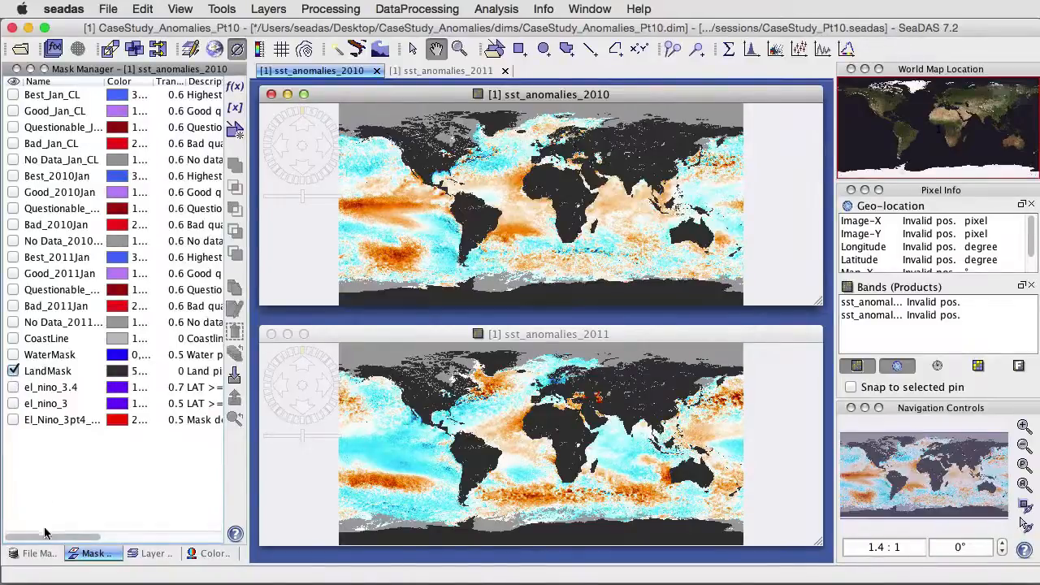
# Step: Close the current session together with the CaseStudy_Anomalies_Pt10 product, discarding its unsaved modifications
pyautogui.click(39, 554)
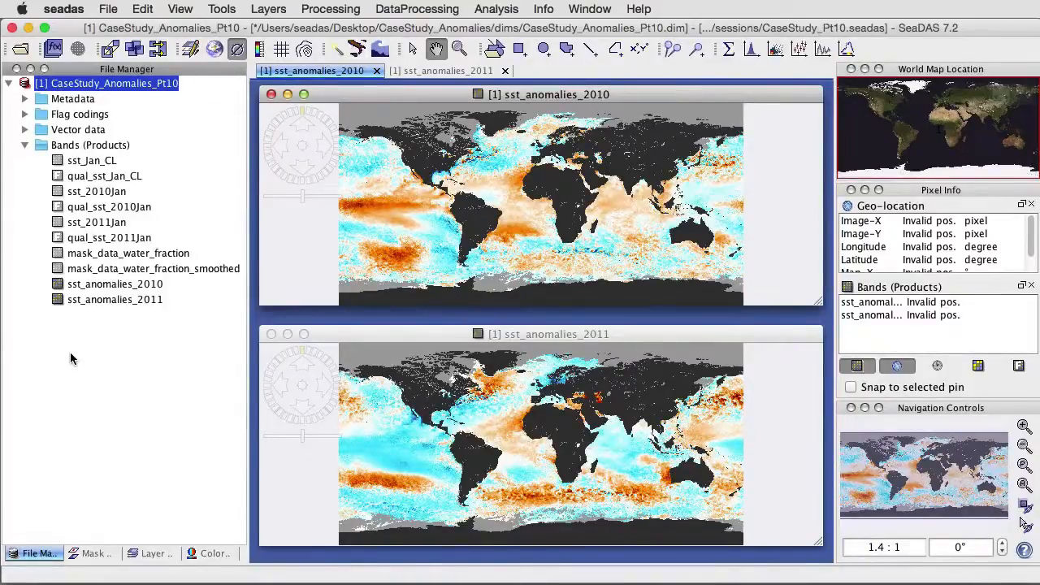
pyautogui.click(108, 9)
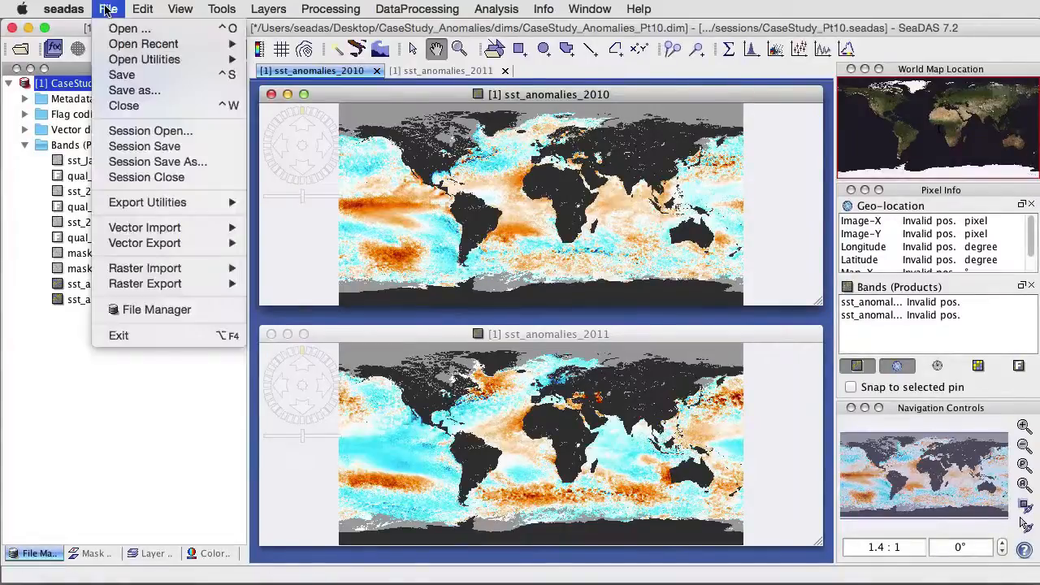
pyautogui.click(130, 177)
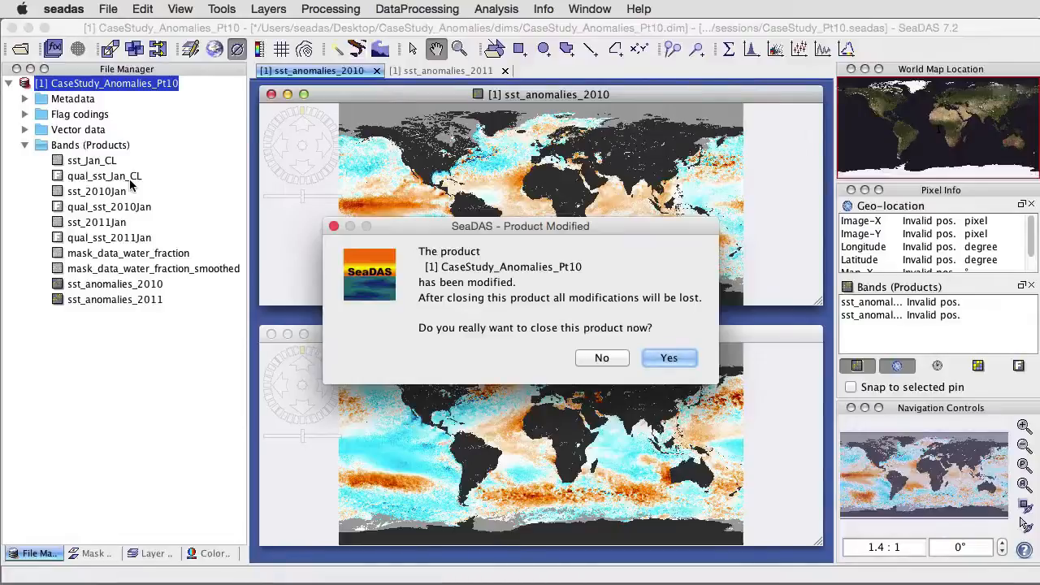
pyautogui.click(666, 358)
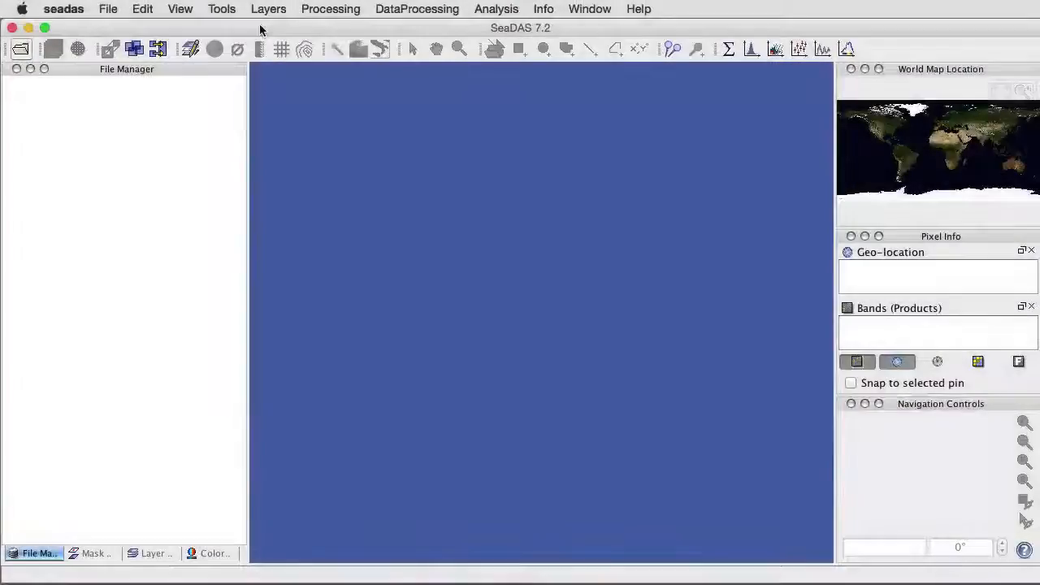
# Step: Open the saved session CaseStudy_Pt10.seadas from the sessions folder
pyautogui.click(106, 10)
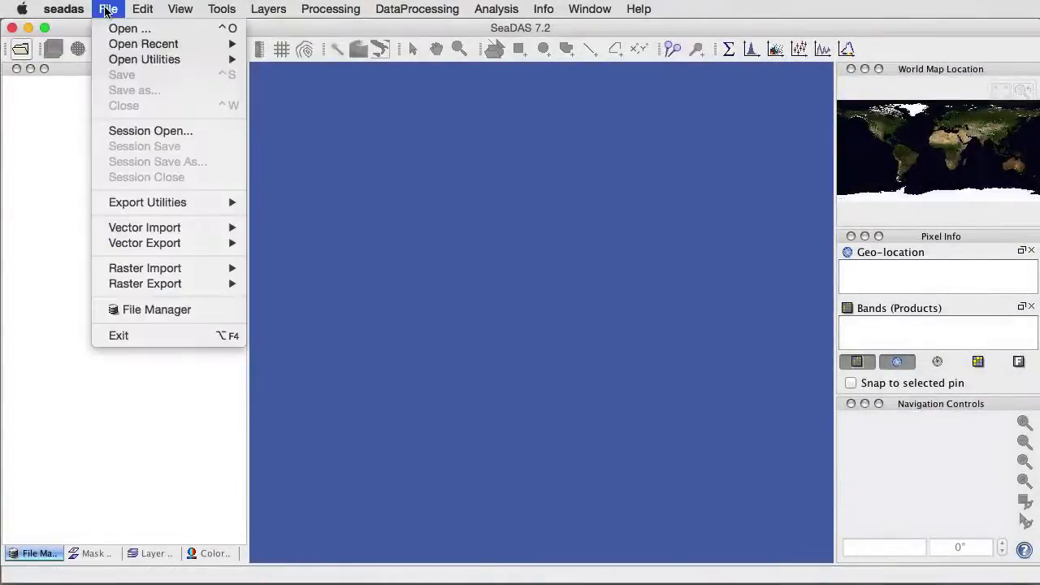
pyautogui.click(121, 131)
pyautogui.click(358, 223)
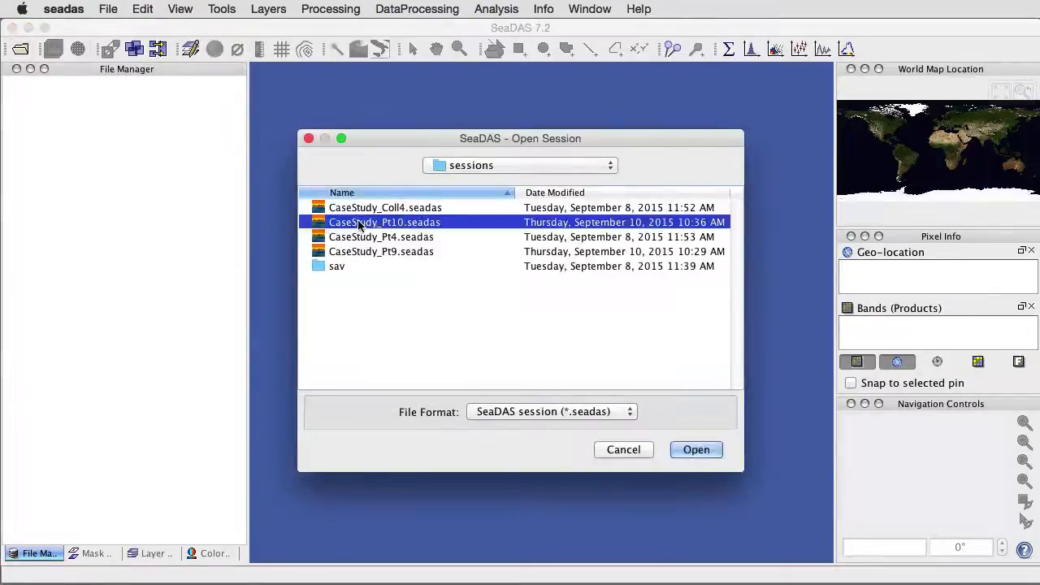
pyautogui.click(697, 450)
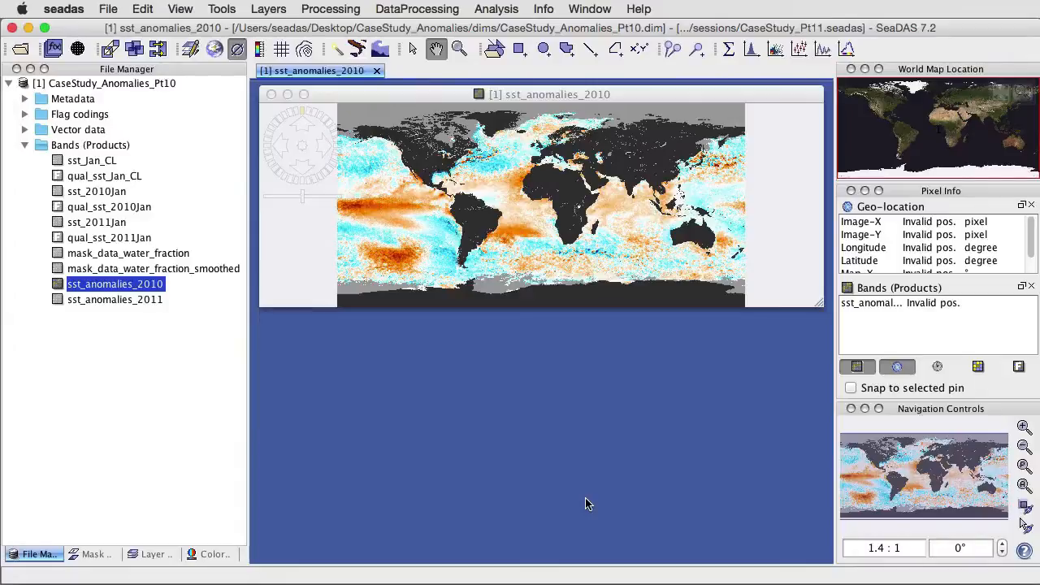
# Step: Start a reprojection of CaseStudy_Anomalies_Pt10 with Equidistant Cylindrical as the custom CRS projection
pyautogui.click(352, 11)
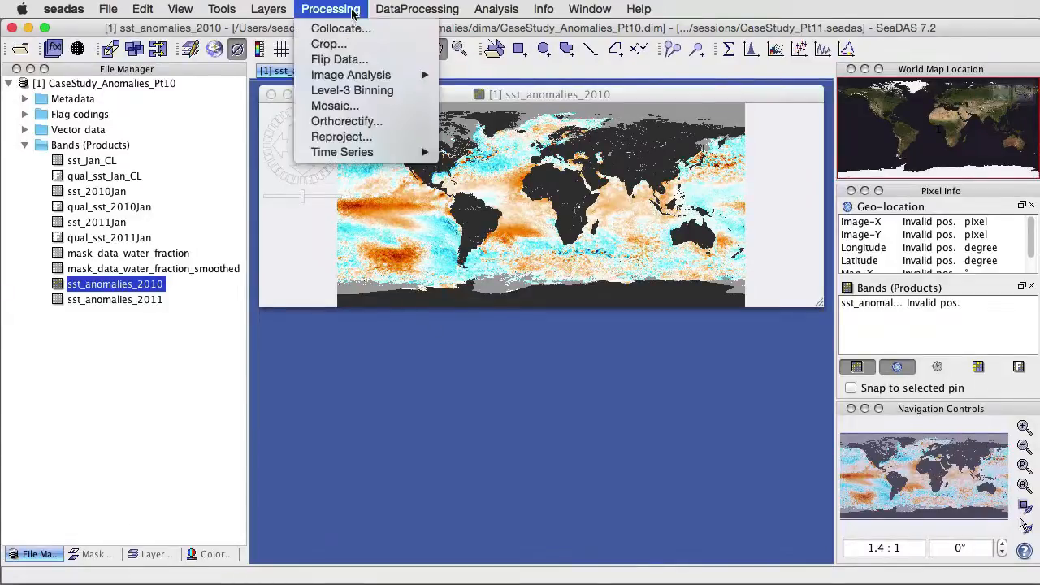
pyautogui.click(368, 139)
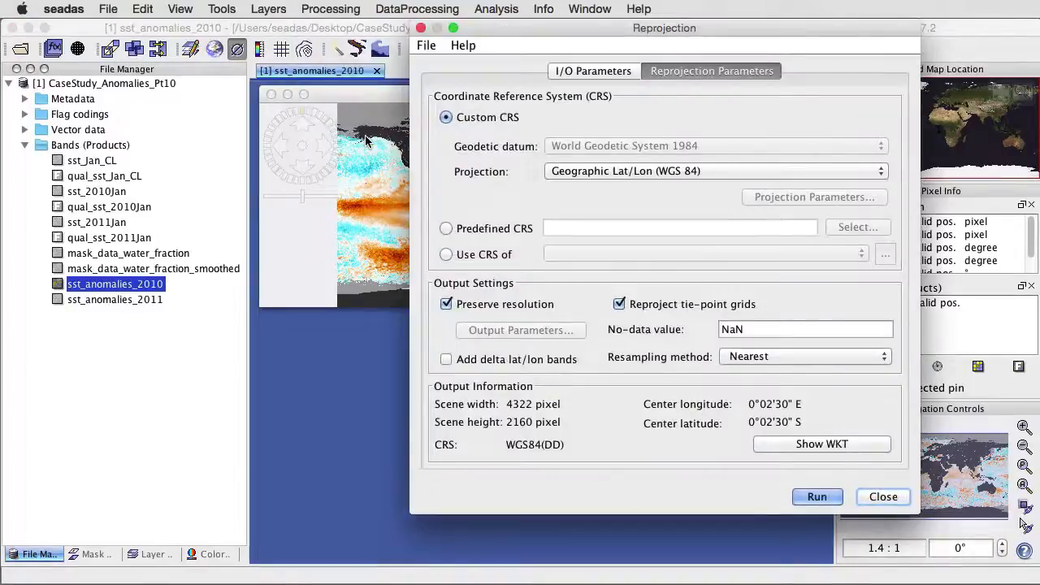
pyautogui.click(619, 171)
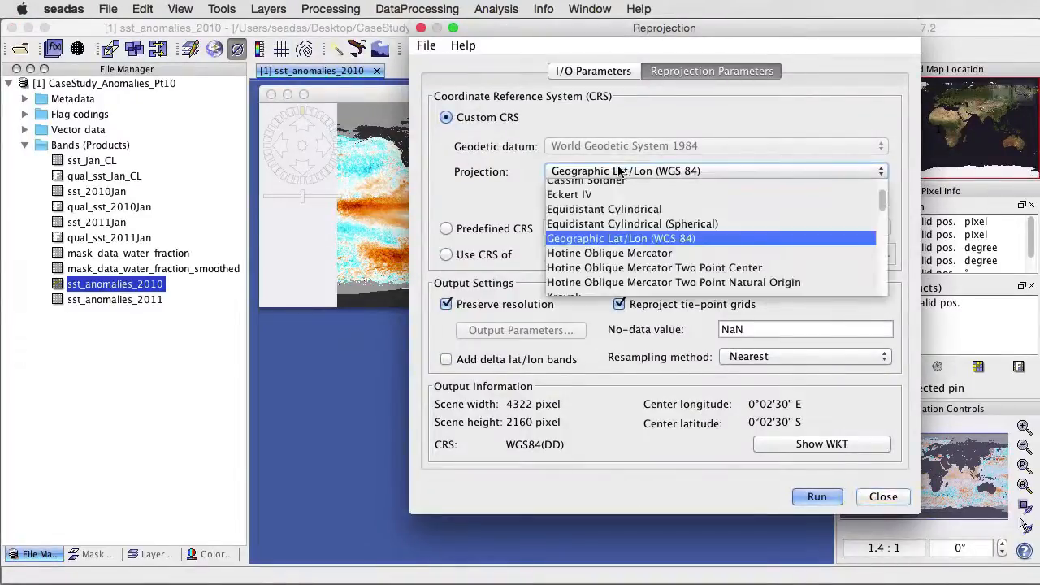
pyautogui.click(658, 209)
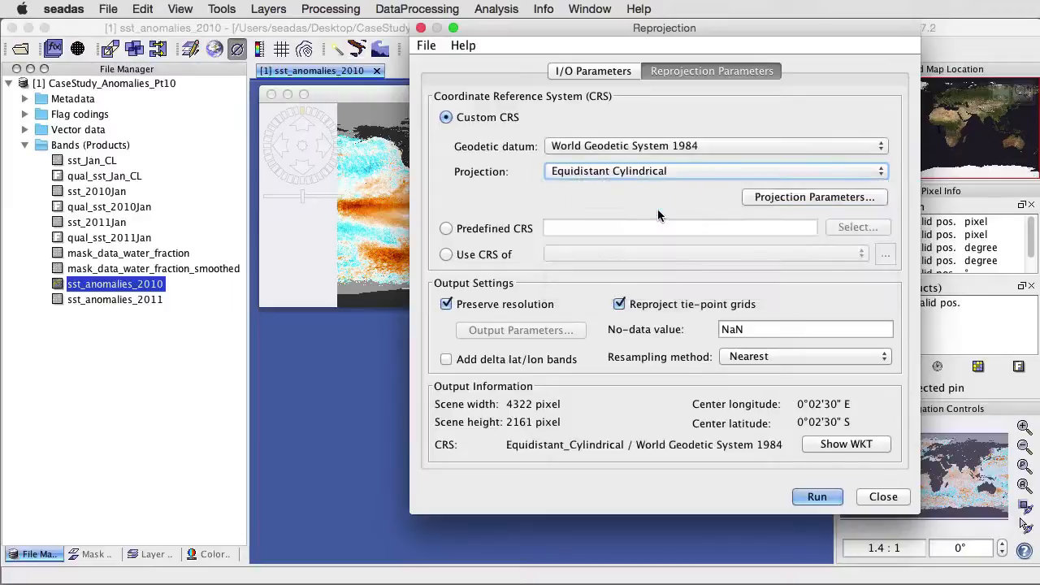
# Step: Set the central meridian of the Equidistant Cylindrical projection to 160.0 degrees
pyautogui.click(778, 197)
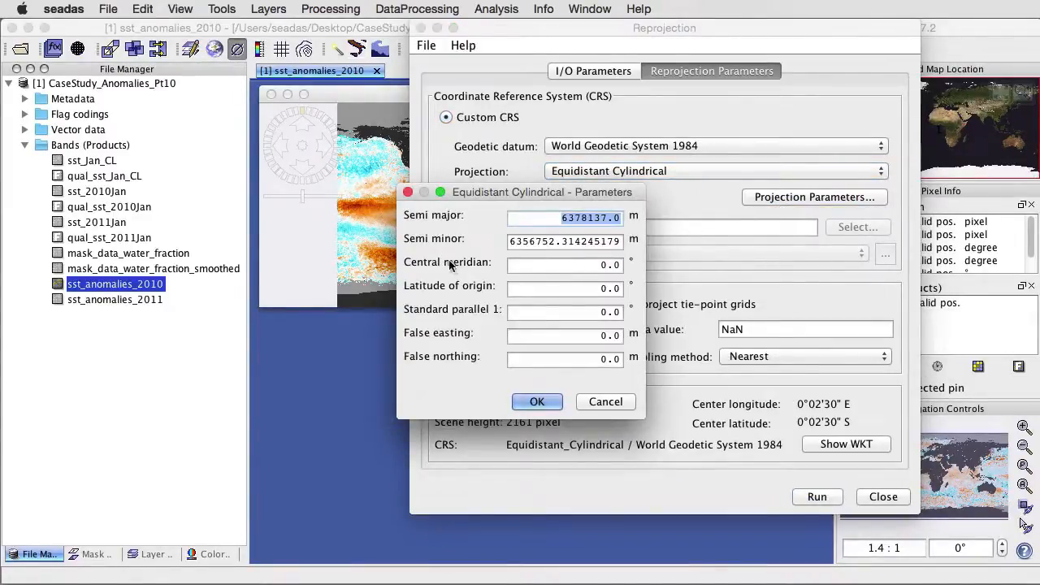
pyautogui.click(601, 265)
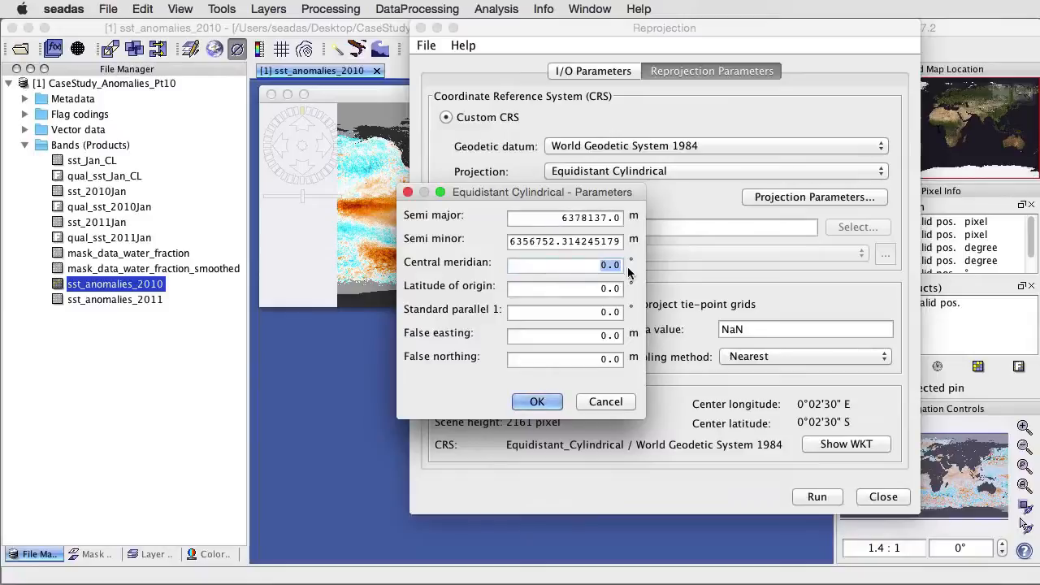
pyautogui.write('160.0')
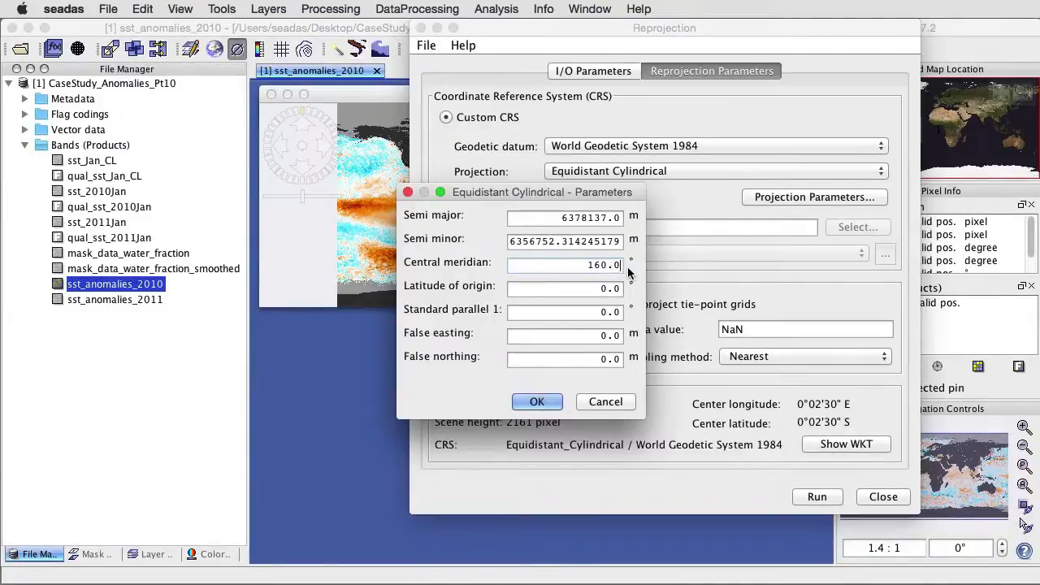
pyautogui.click(538, 403)
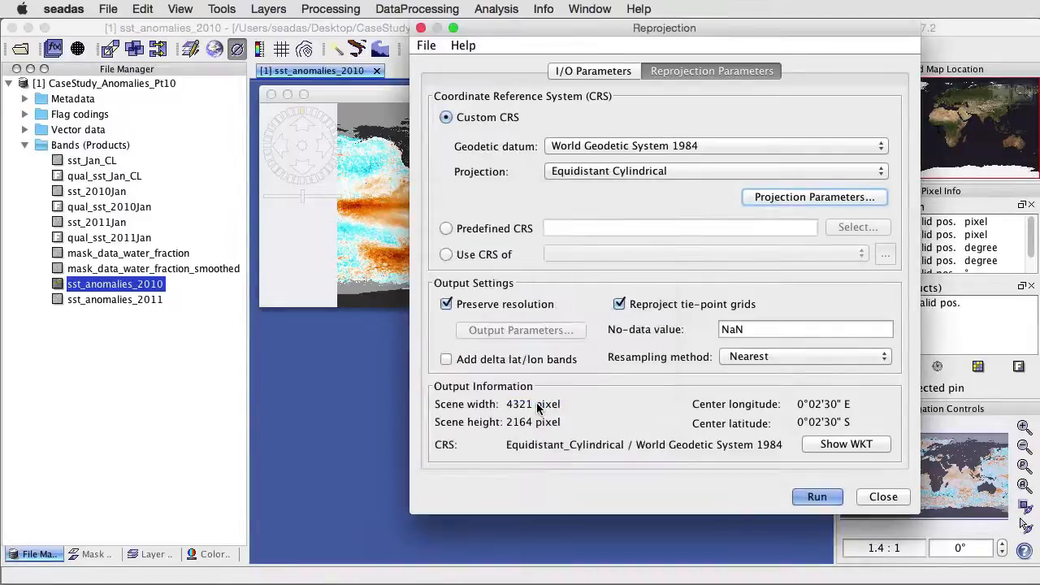
# Step: Name the reprojection's target file CaseStudy_Anomalies_Pt11 and run the reprojection
pyautogui.click(791, 358)
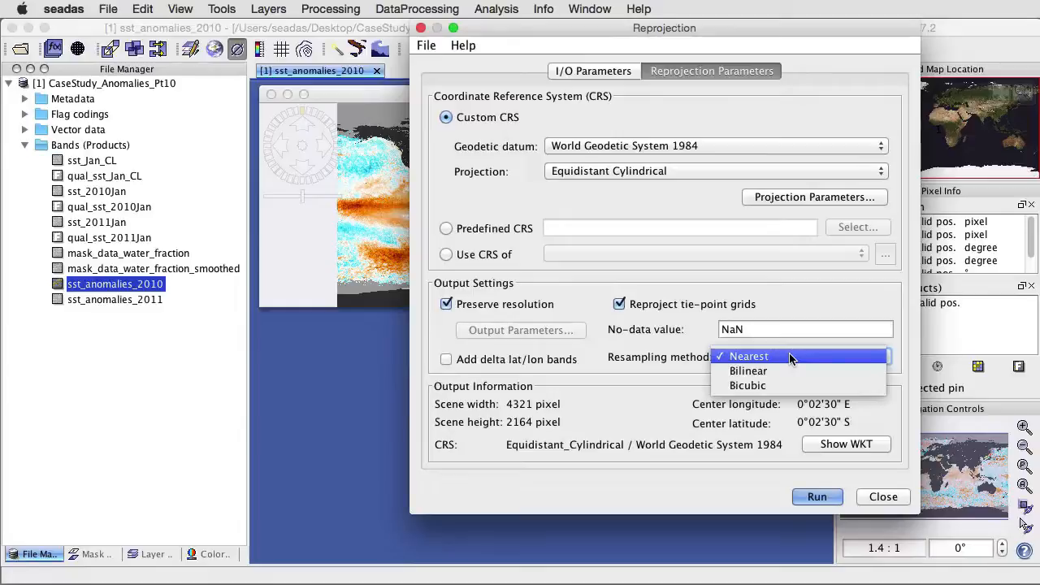
pyautogui.click(608, 72)
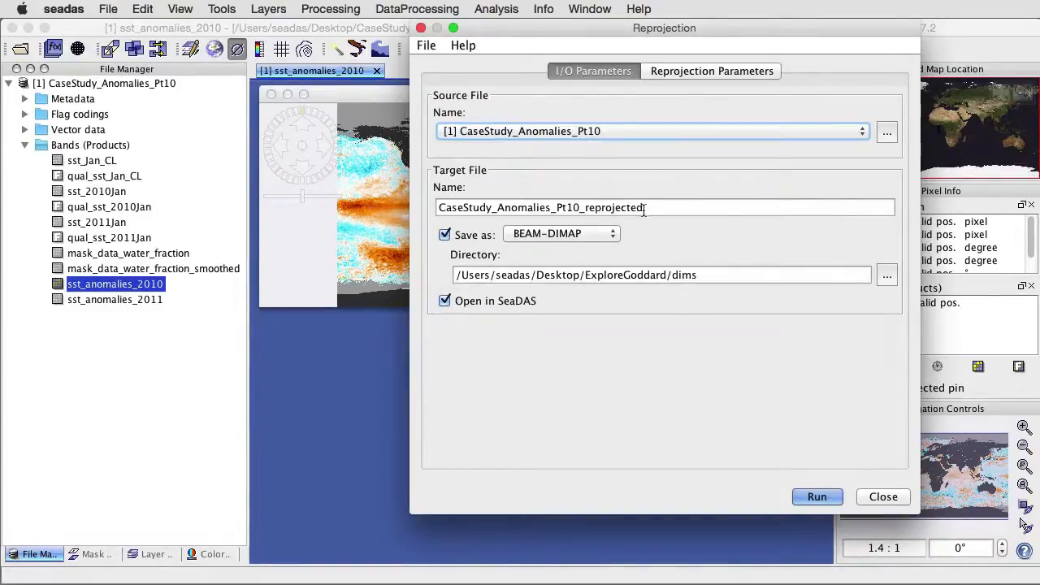
pyautogui.moveTo(644, 208); pyautogui.dragTo(573, 210)
pyautogui.write('1')
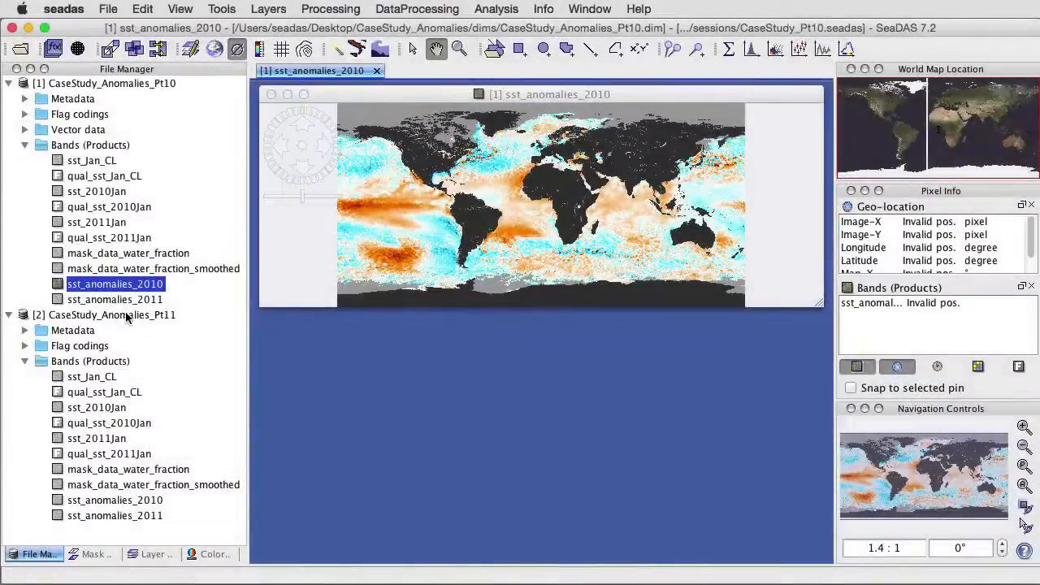
# Step: Open sst_anomalies_2010 from CaseStudy_Anomalies_Pt11 and tile it vertically with the original view, fitting the whole image in its window
pyautogui.click(126, 315)
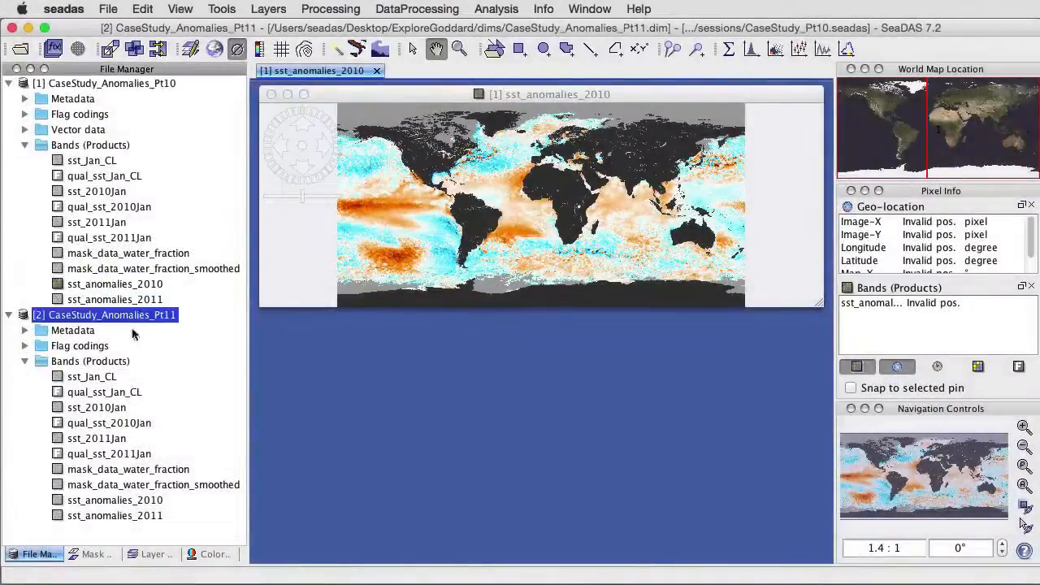
pyautogui.doubleClick(140, 501)
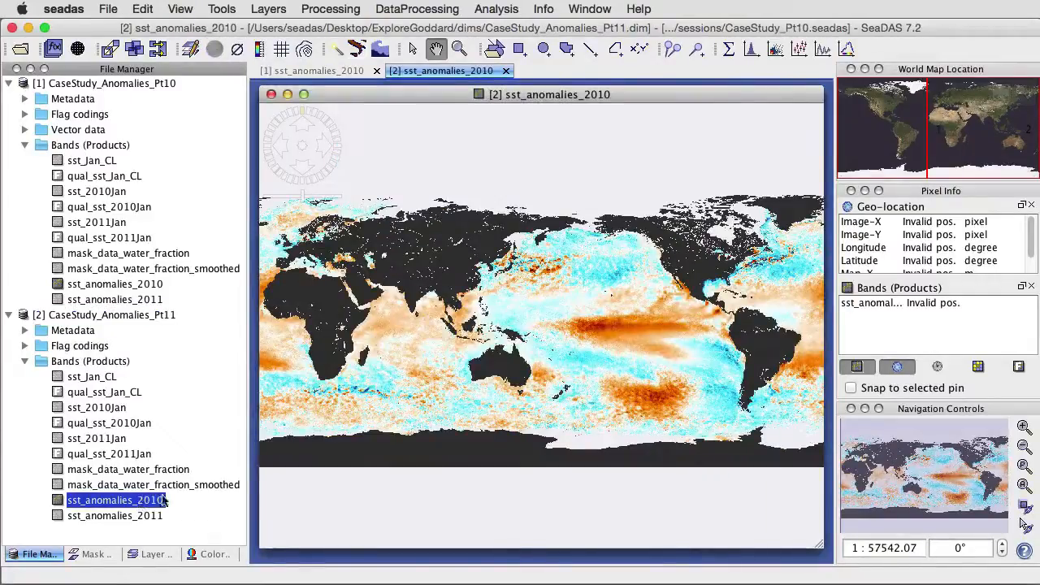
pyautogui.click(582, 9)
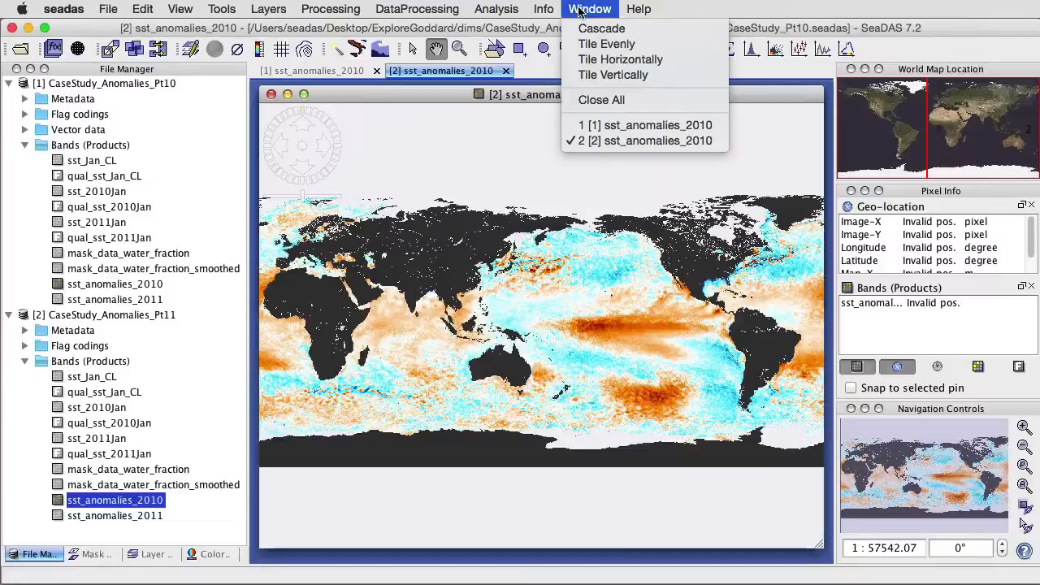
pyautogui.click(588, 75)
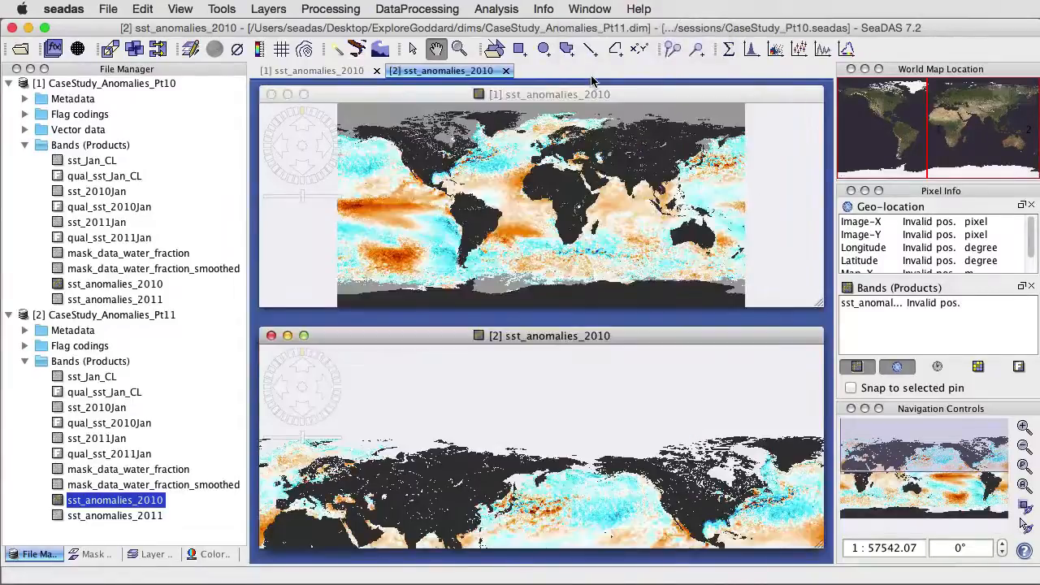
pyautogui.click(1024, 486)
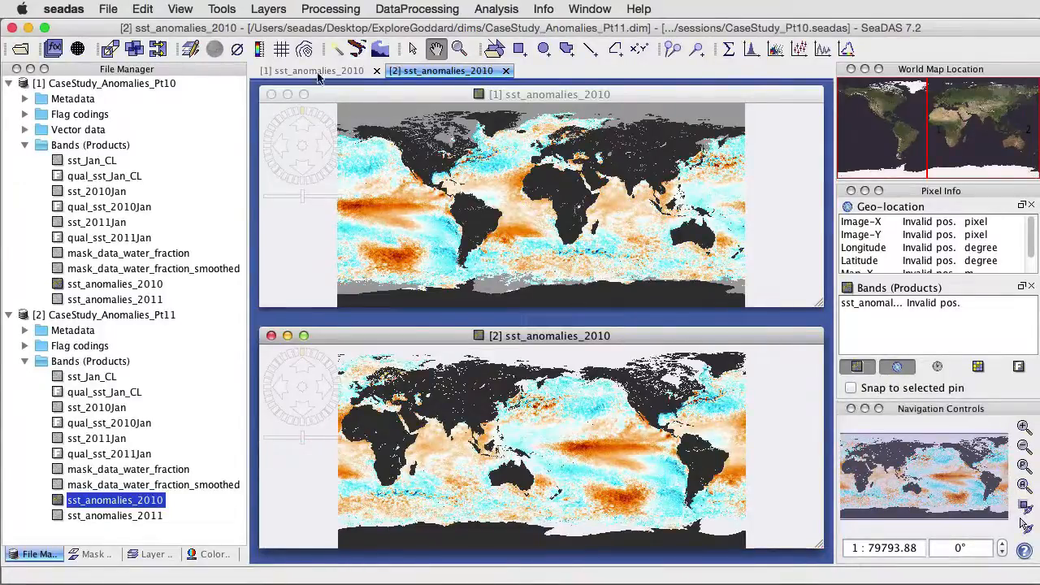
# Step: Show the no-data layer on the reprojected sst_anomalies_2010 image and frame the Pacific Ocean
pyautogui.click(237, 50)
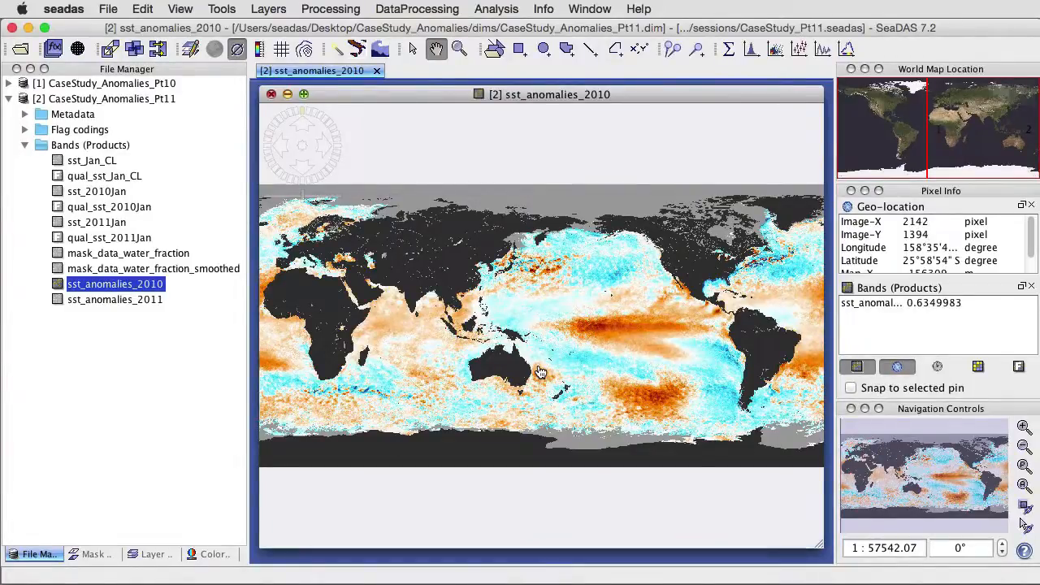
pyautogui.scroll(5, 540, 371)
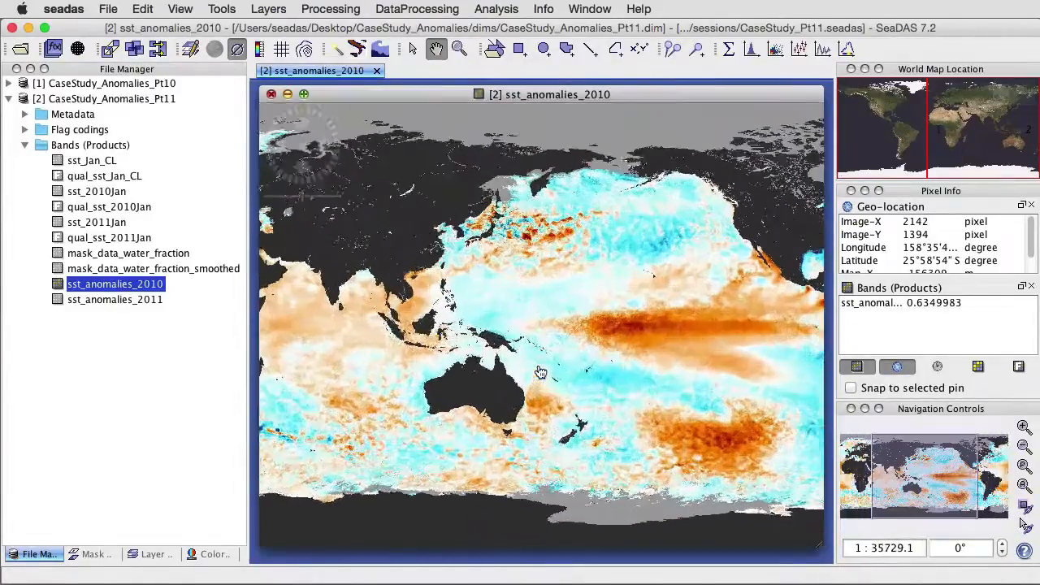
pyautogui.moveTo(642, 356); pyautogui.dragTo(557, 343)
pyautogui.scroll(1, 539, 341)
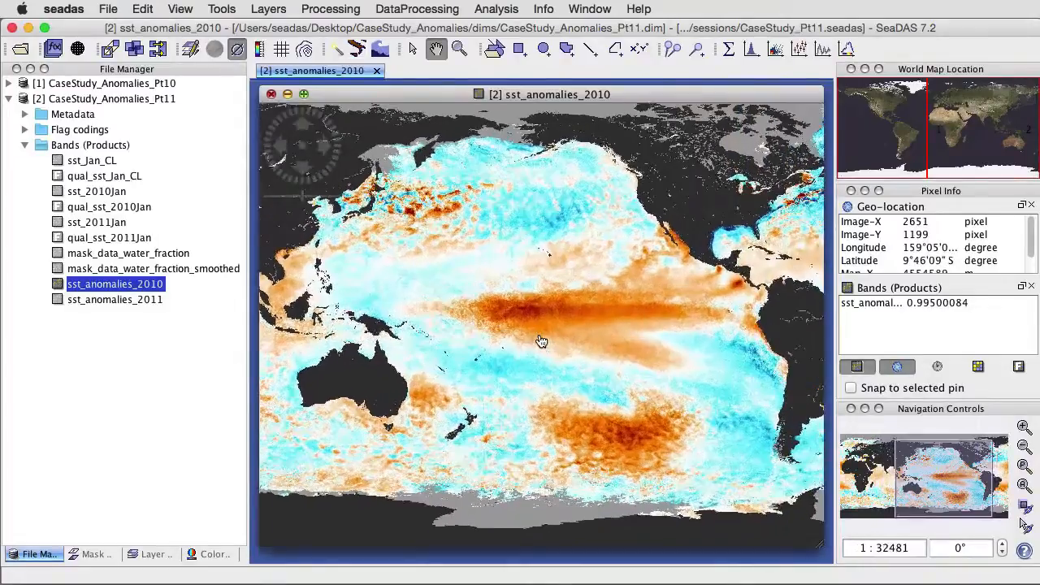
pyautogui.scroll(1, 540, 341)
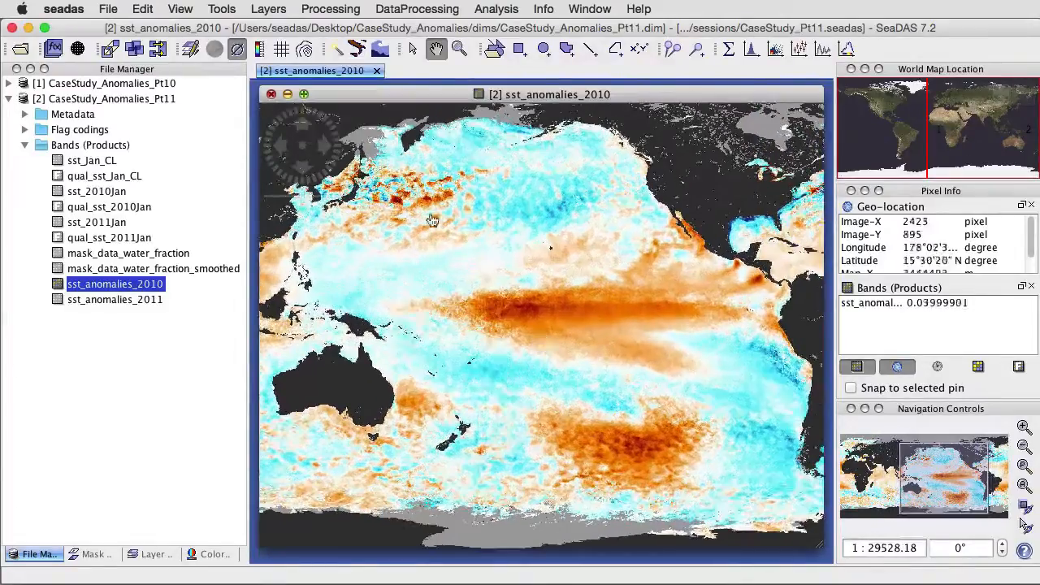
# Step: Crop CaseStudy_Anomalies_Pt11 to geo bounds north 65, west 100, south -65 and east -65
pyautogui.click(110, 50)
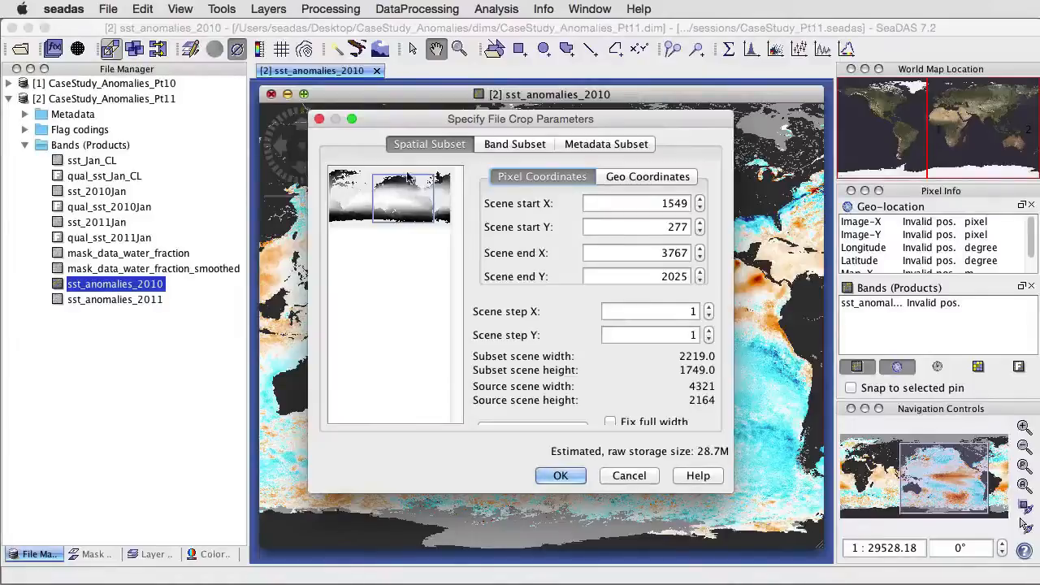
pyautogui.click(647, 179)
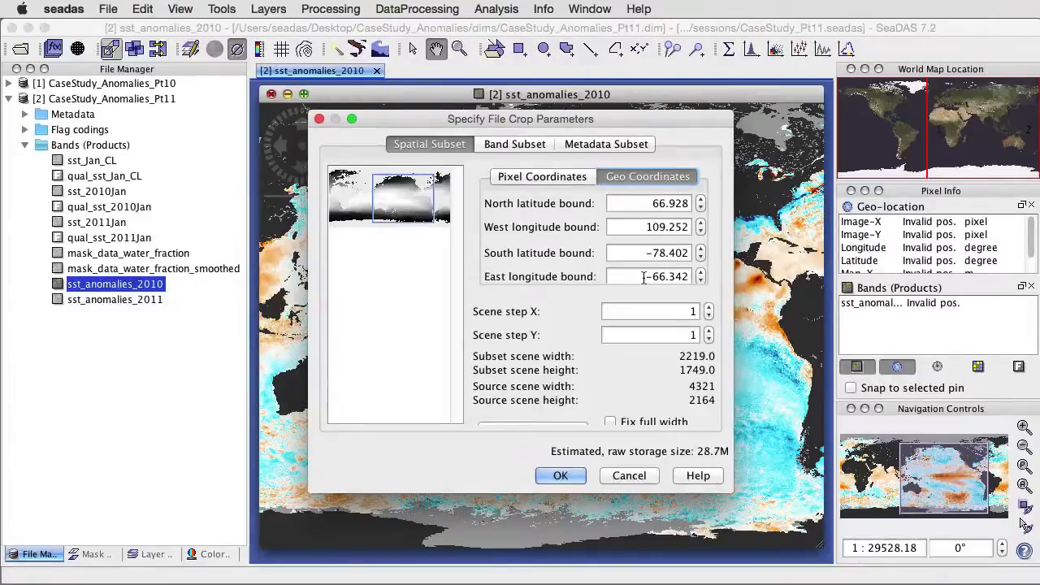
pyautogui.doubleClick(660, 204)
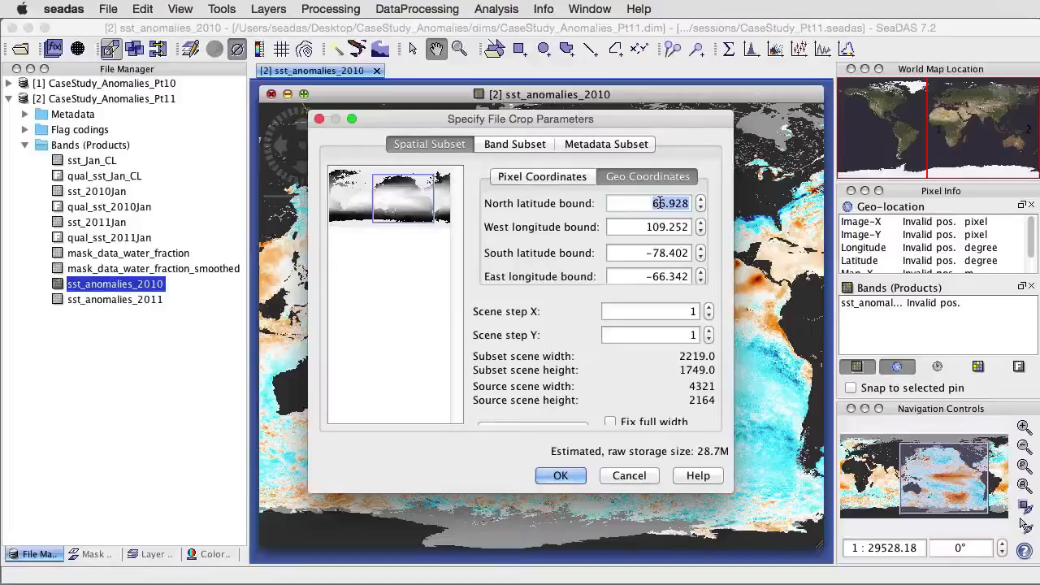
pyautogui.write('65')
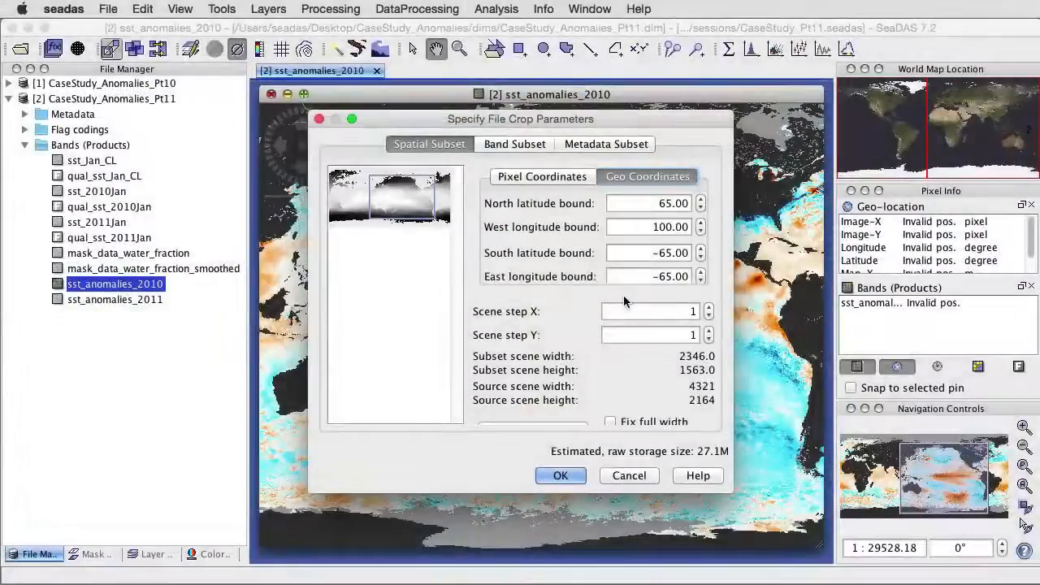
pyautogui.click(563, 475)
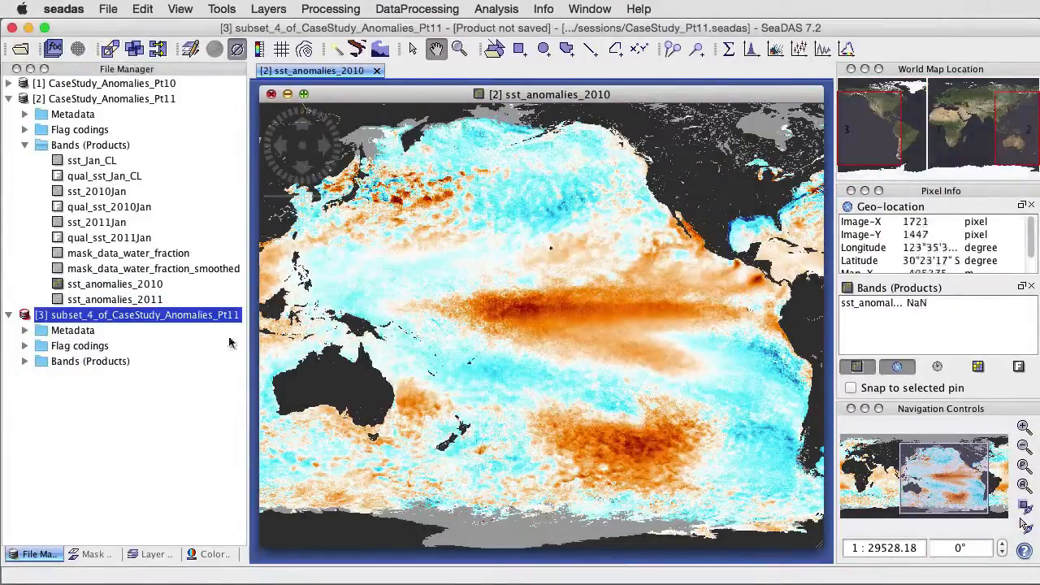
# Step: Open sst_anomalies_2010 from the cropped file and show its no-data layer
pyautogui.click(25, 362)
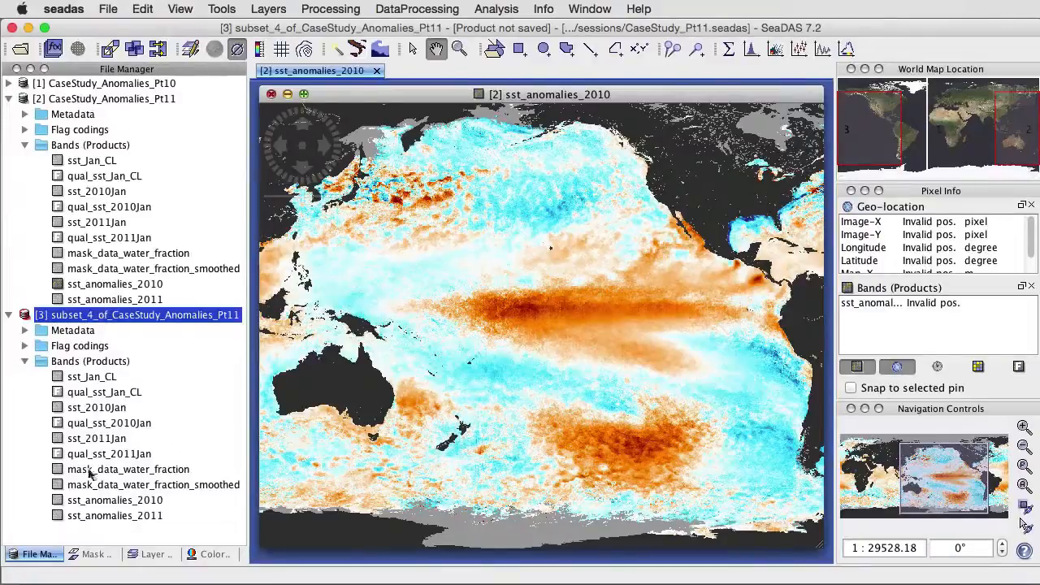
pyautogui.doubleClick(103, 503)
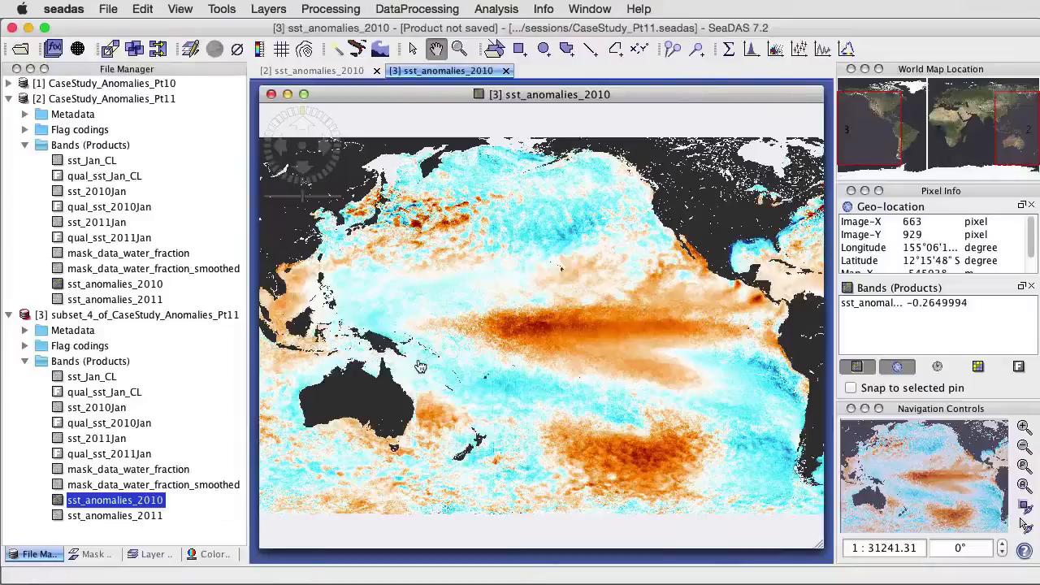
pyautogui.scroll(1, 420, 367)
pyautogui.scroll(-2, 421, 367)
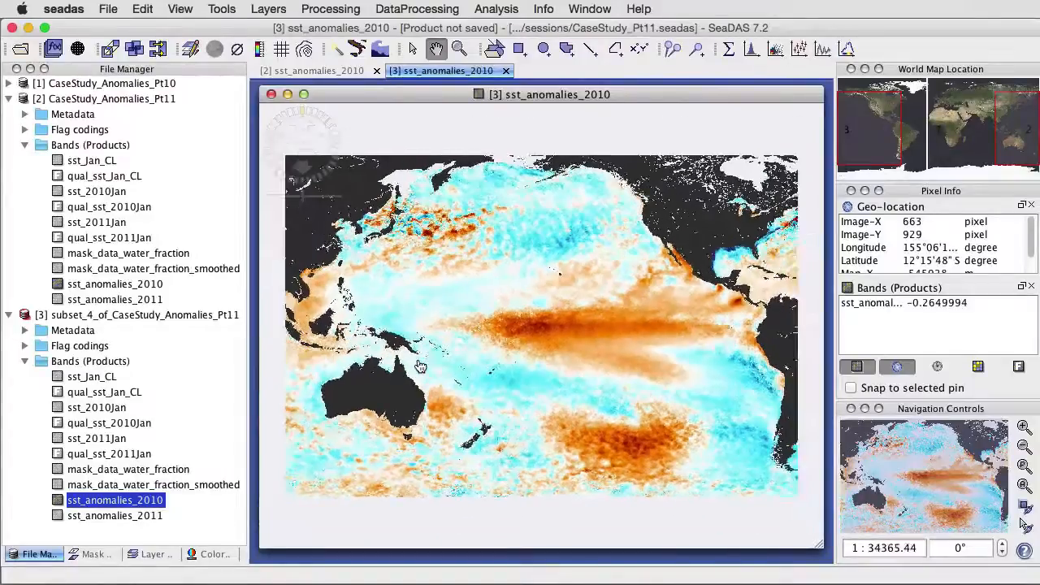
pyautogui.click(237, 52)
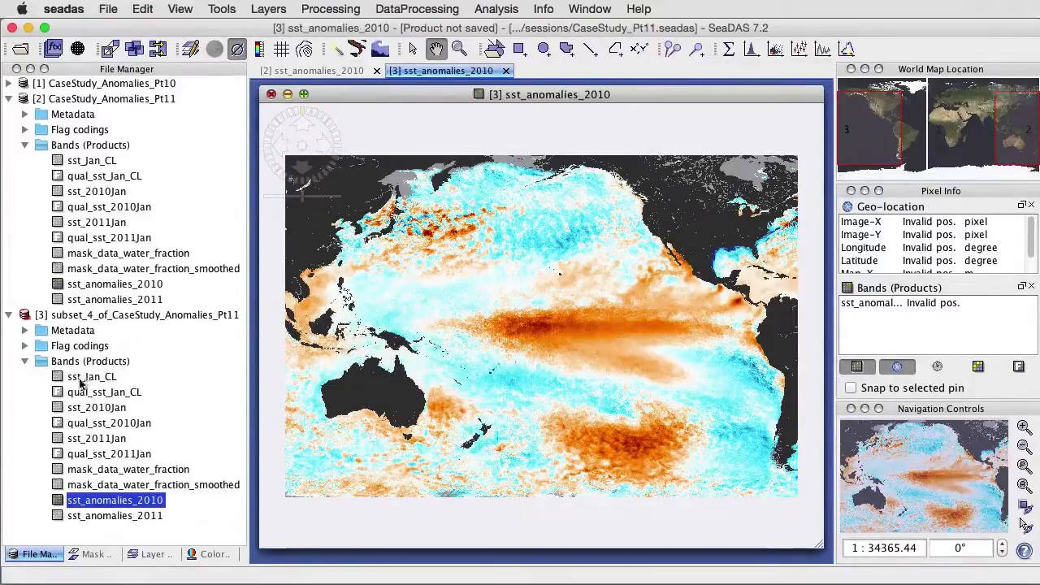
# Step: View the sst_anomalies_2011 band of the cropped file
pyautogui.doubleClick(96, 517)
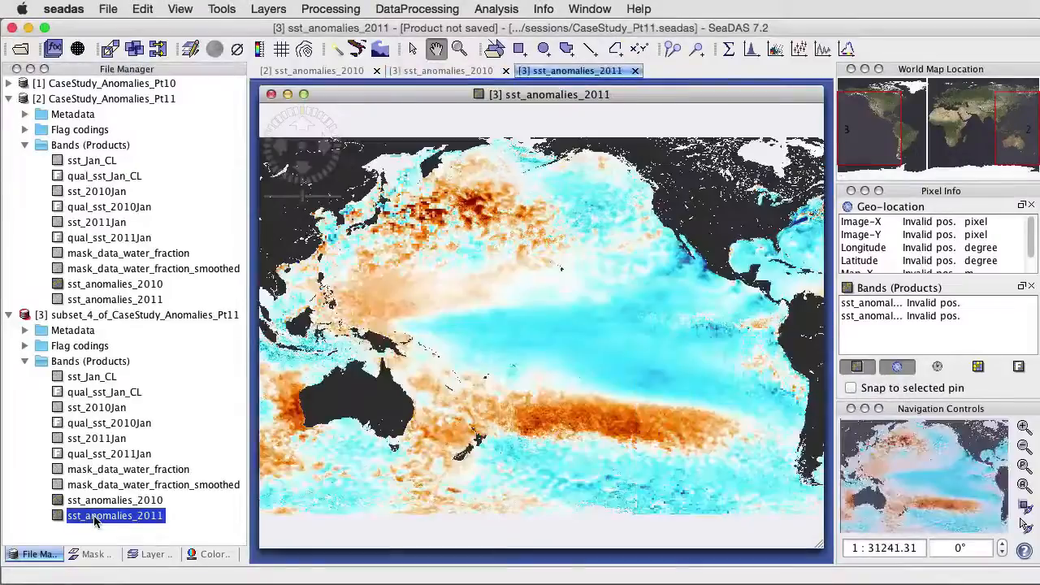
pyautogui.scroll(-1, 363, 419)
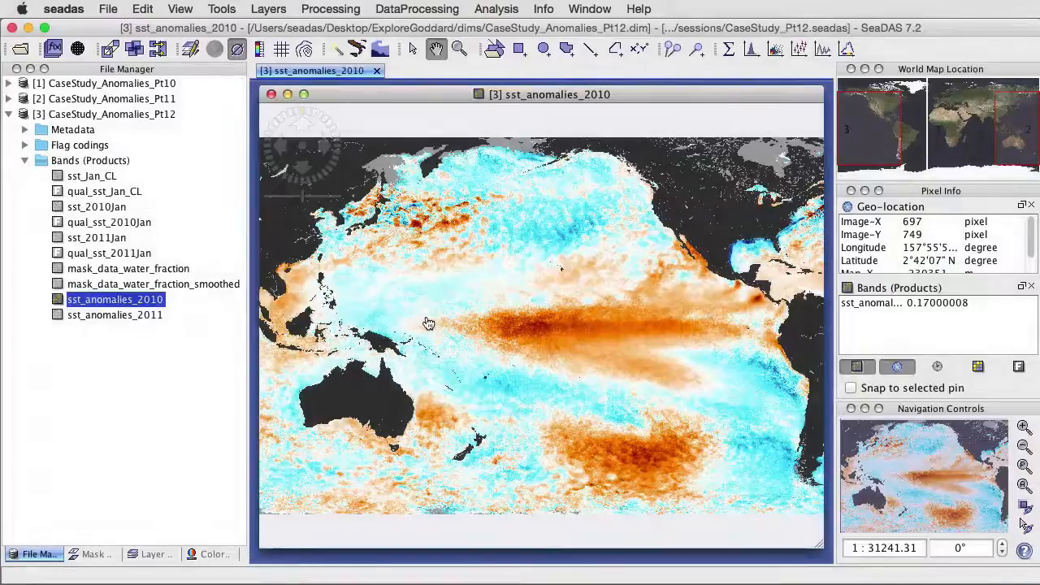
# Step: Add a graticule to the sst_anomalies_2010 image of CaseStudy_Anomalies_Pt12 and open the Graticule layer's editor
pyautogui.click(282, 53)
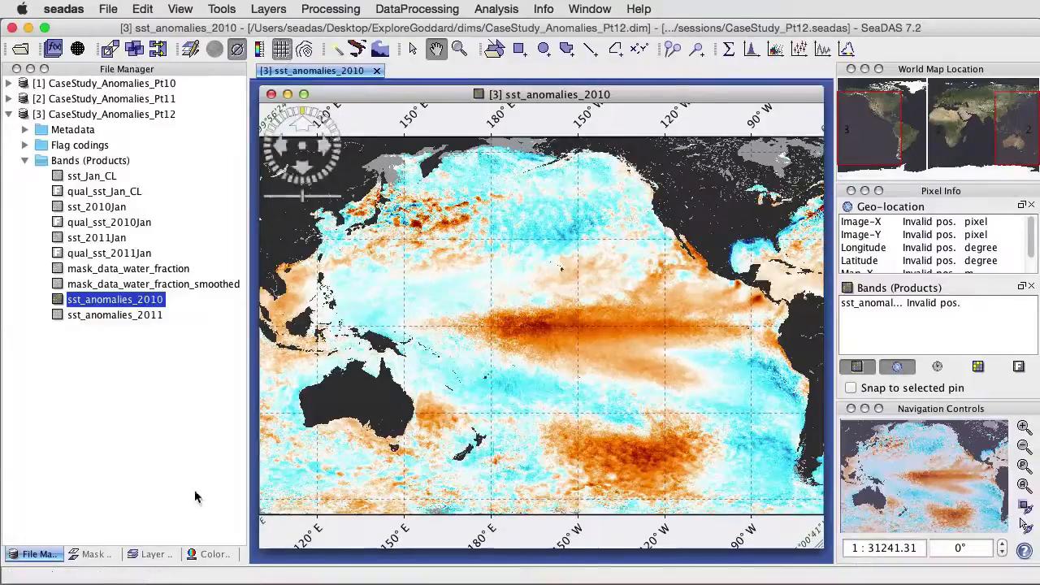
pyautogui.click(153, 553)
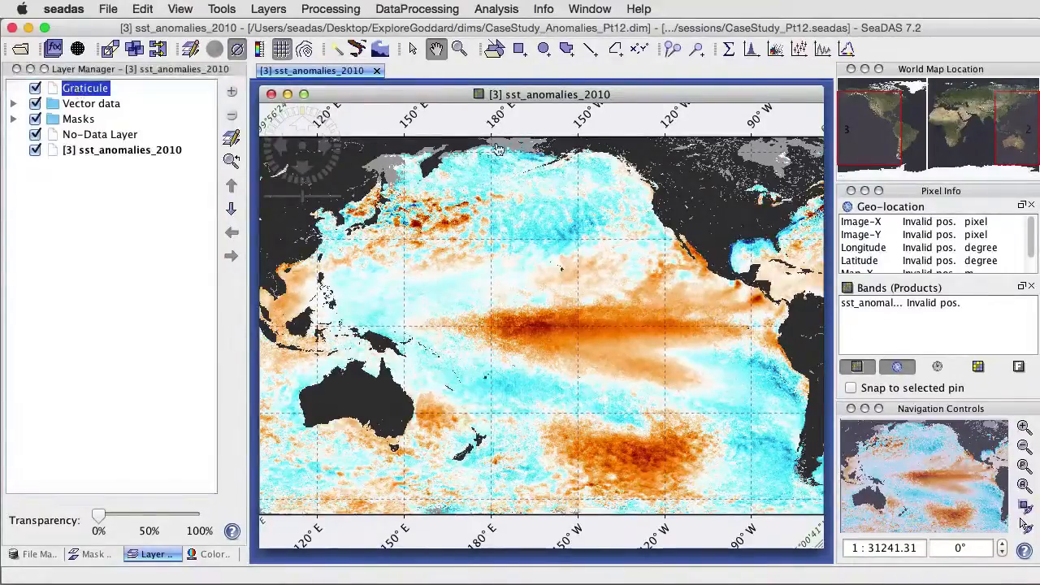
pyautogui.scroll(-1, 505, 149)
pyautogui.scroll(-1, 505, 148)
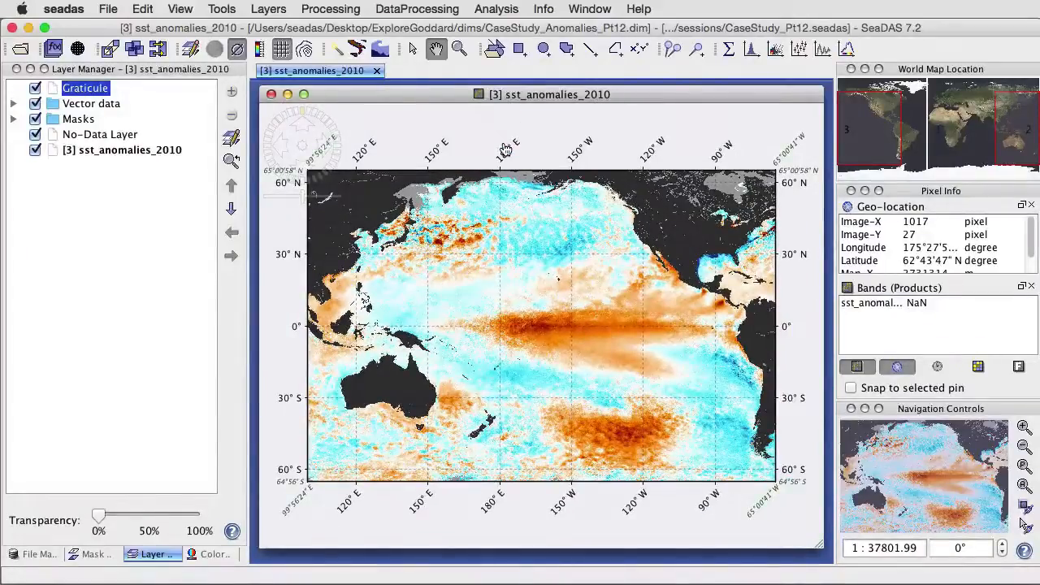
pyautogui.click(190, 50)
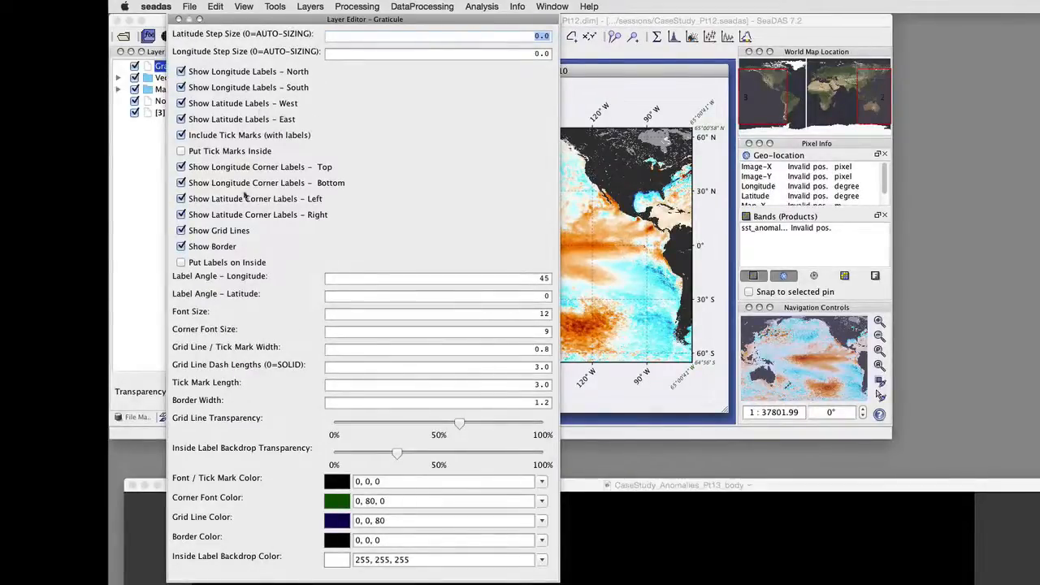
# Step: Turn off the graticule's top and bottom longitude corner labels, left and right latitude corner labels, and grid lines
pyautogui.click(181, 167)
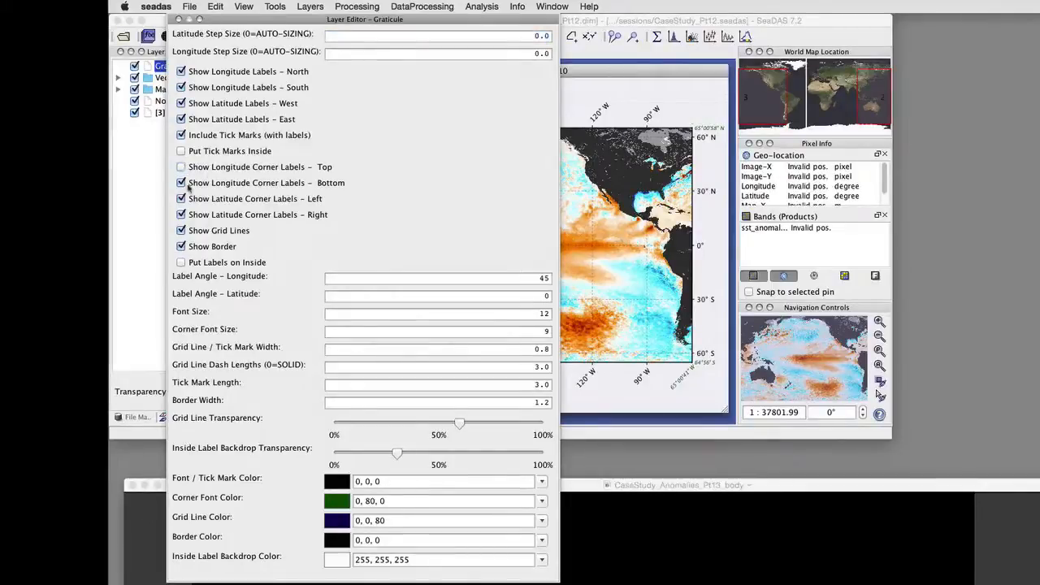
pyautogui.click(182, 183)
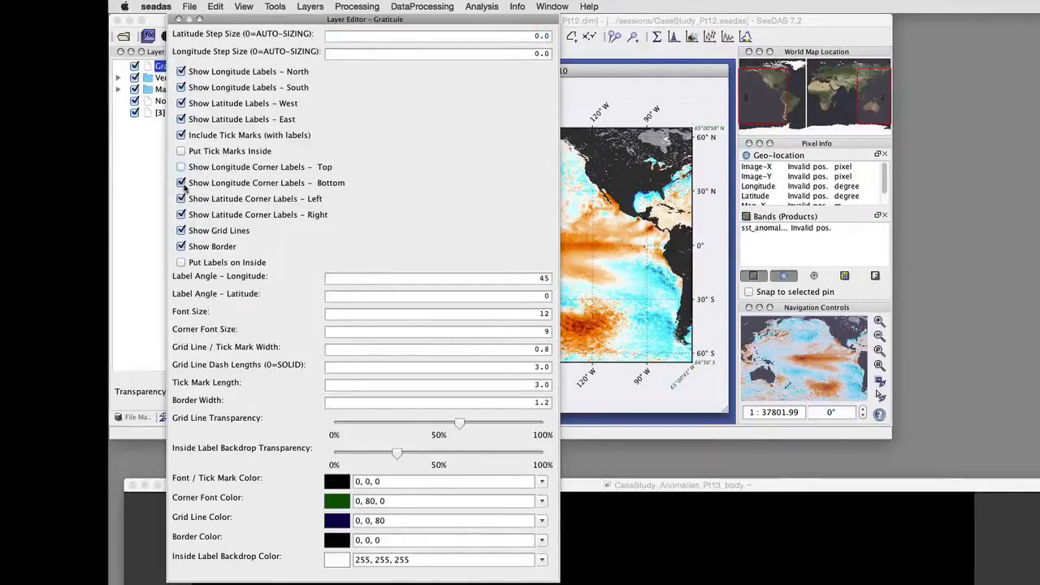
pyautogui.click(181, 214)
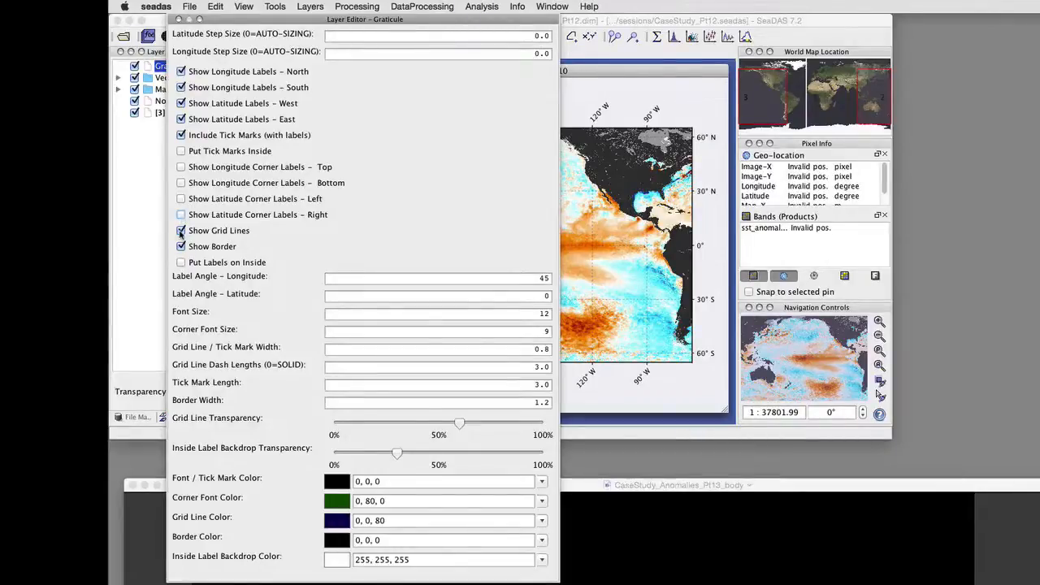
pyautogui.click(180, 231)
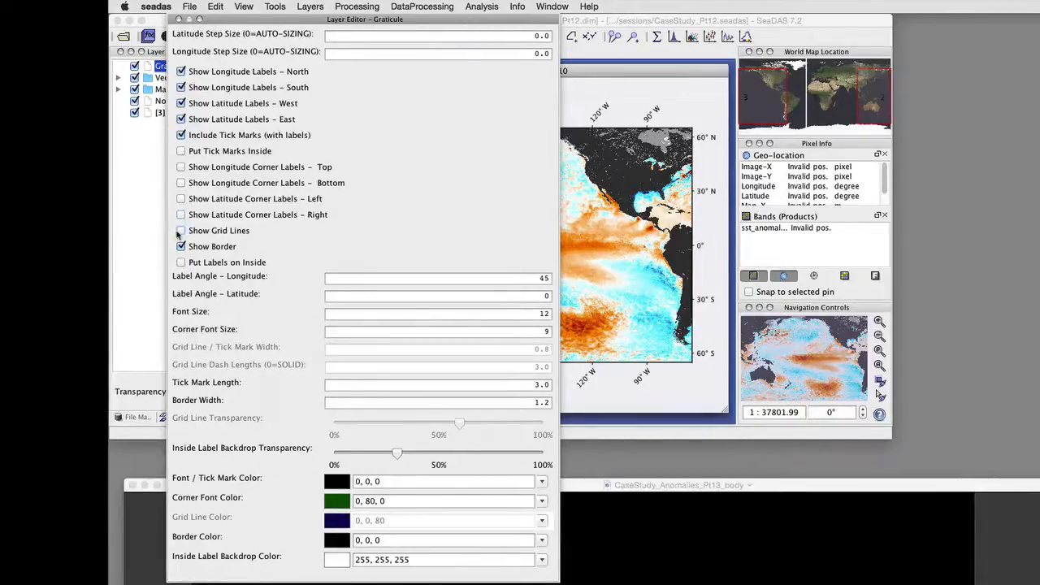
pyautogui.click(179, 19)
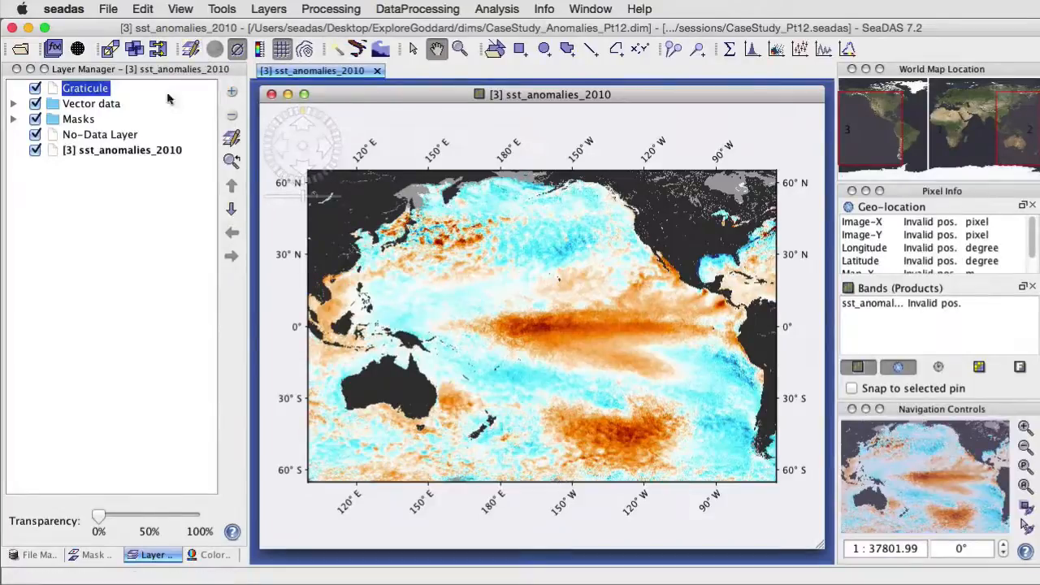
# Step: Inspect the No-Data Layer's colour setting and toggle the graticule off and back on
pyautogui.click(95, 137)
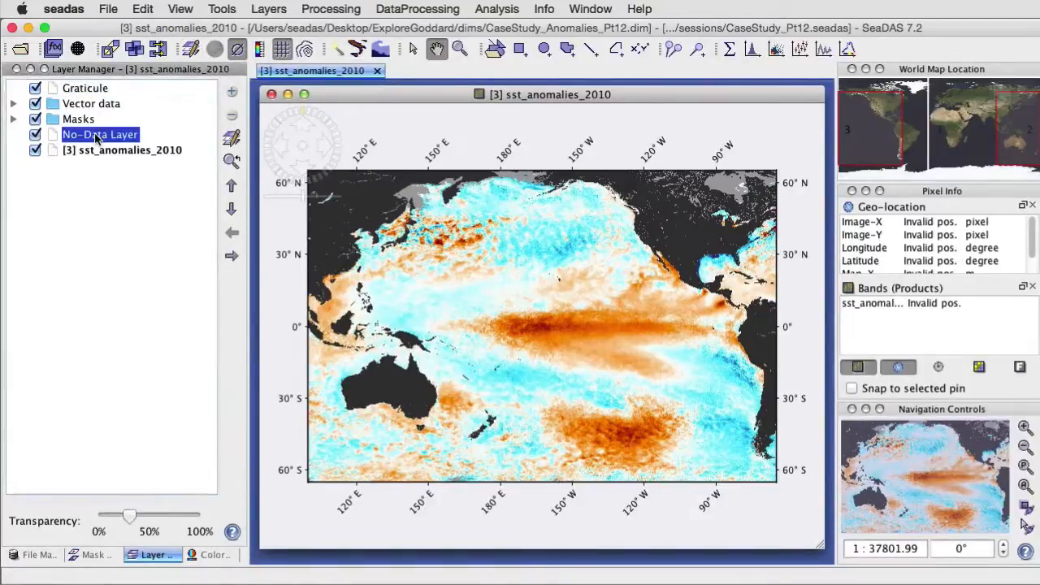
pyautogui.click(190, 48)
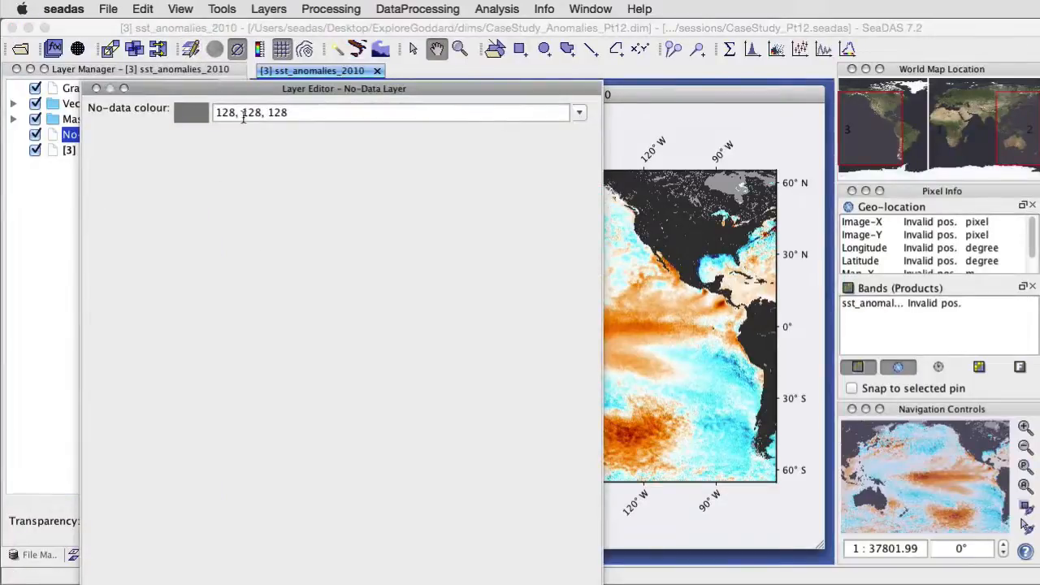
pyautogui.click(285, 54)
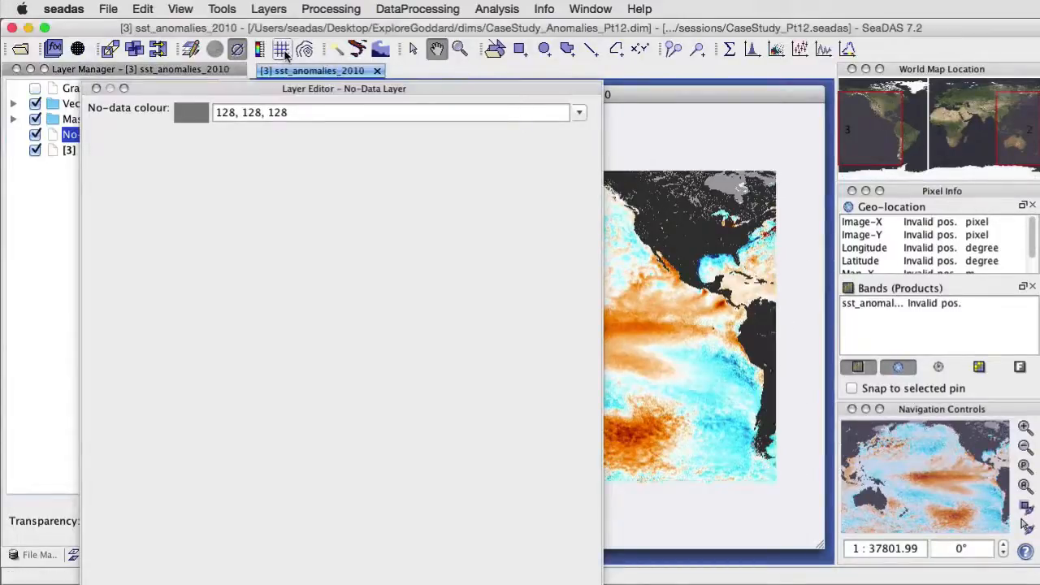
pyautogui.click(284, 54)
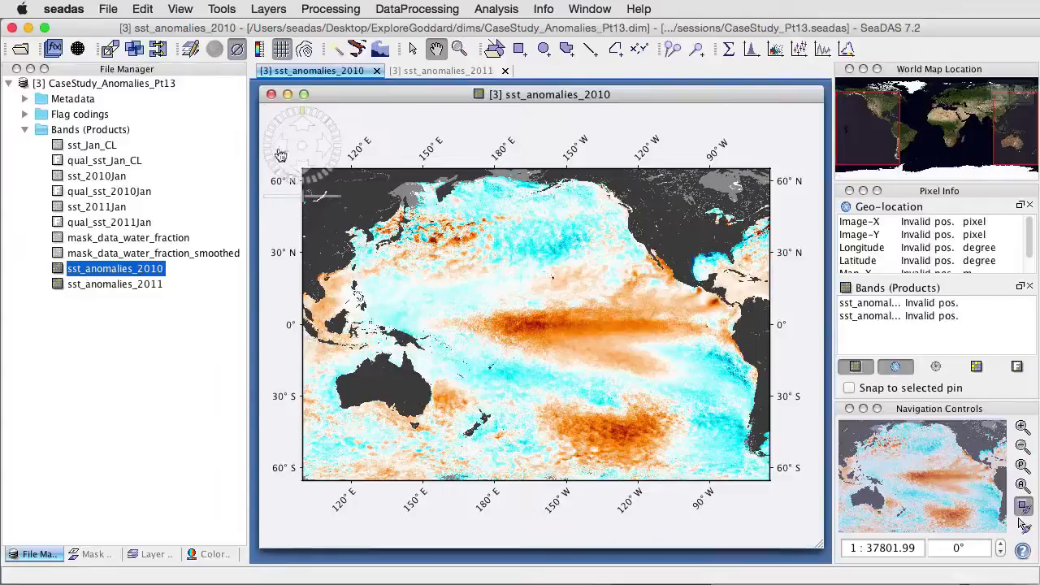
# Step: Open the color bar settings for sst_anomalies_2010 and preview the default horizontal color bar
pyautogui.click(259, 51)
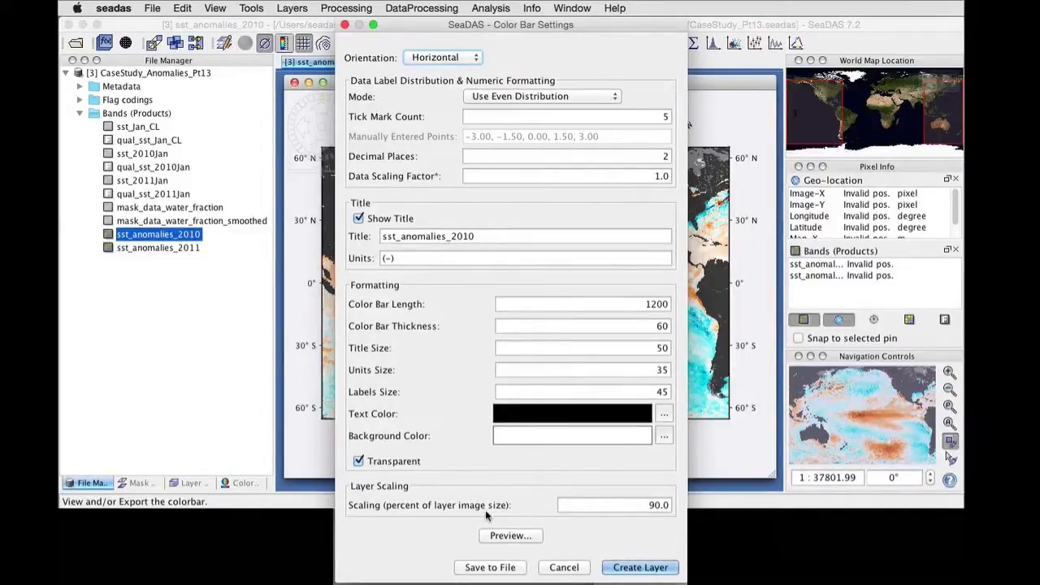
pyautogui.click(501, 536)
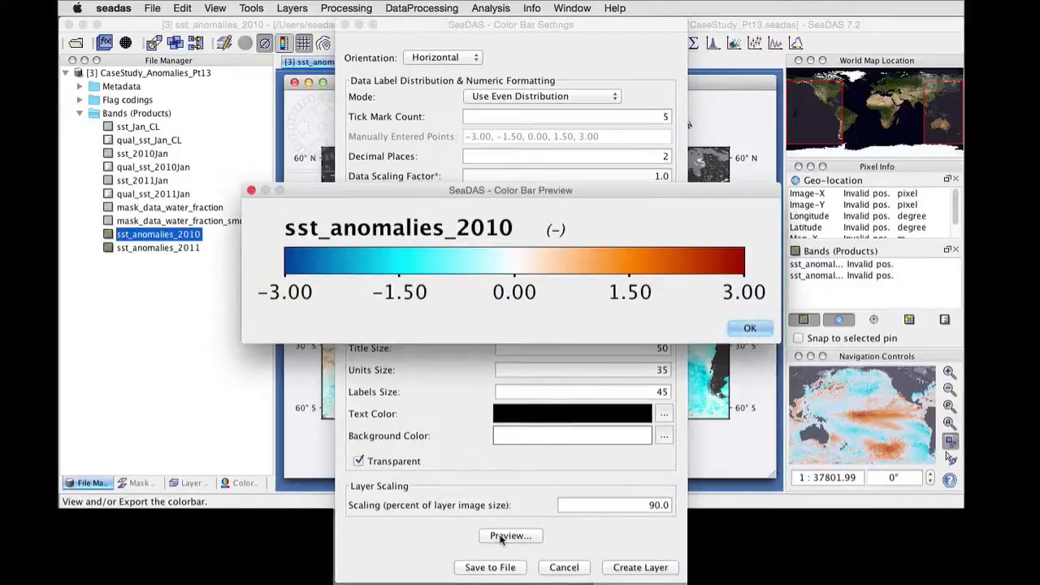
pyautogui.click(749, 328)
# Step: Create the color bar layer with the title "SST Anomalies 2011 (DecJanFeb)" and units "(Celsius)"
pyautogui.moveTo(546, 233); pyautogui.dragTo(342, 229)
pyautogui.write('SST Anomalies 2011 (DecJanFeb)')
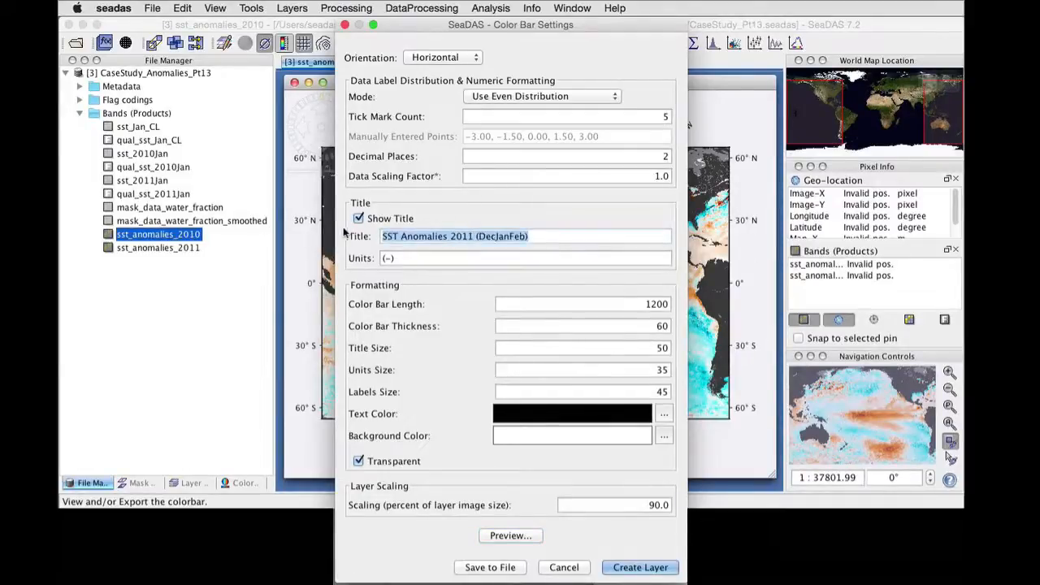
pyautogui.click(401, 259)
pyautogui.write('(')
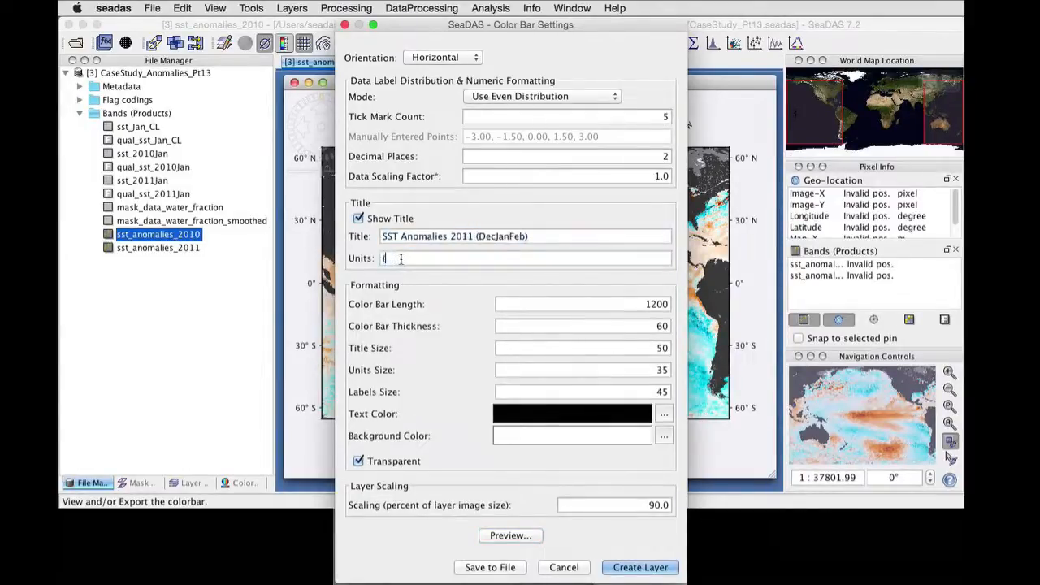
pyautogui.write('Celsius')
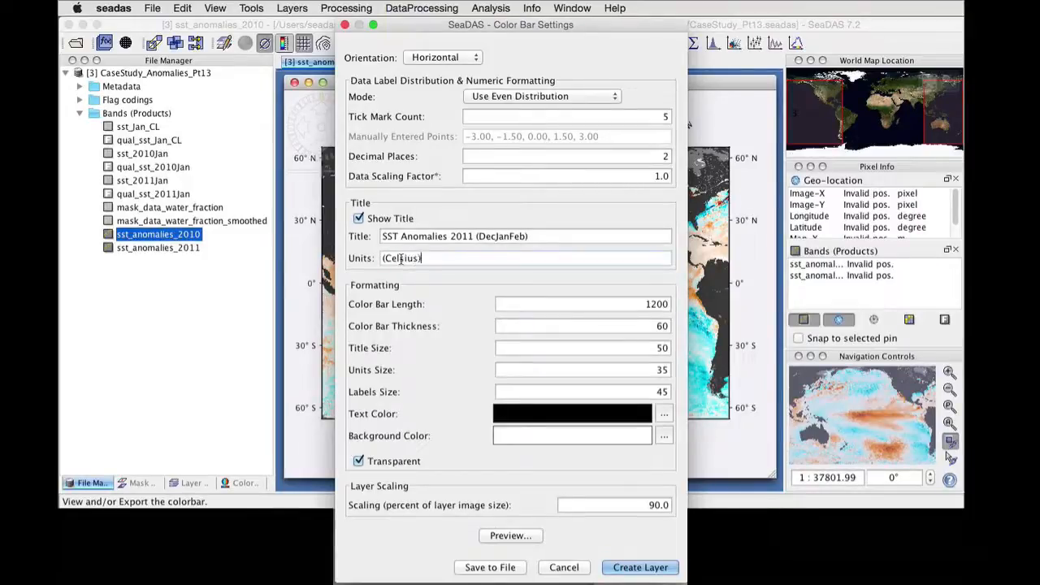
pyautogui.click(647, 572)
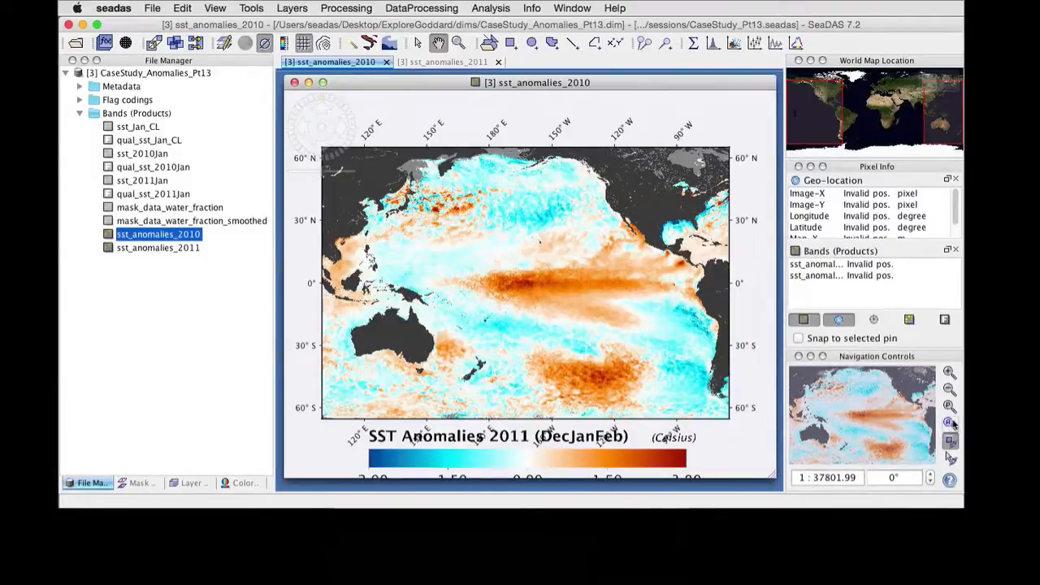
# Step: Turn off the graticule's south longitude labels so they do not overlap the color bar under the map
pyautogui.click(950, 423)
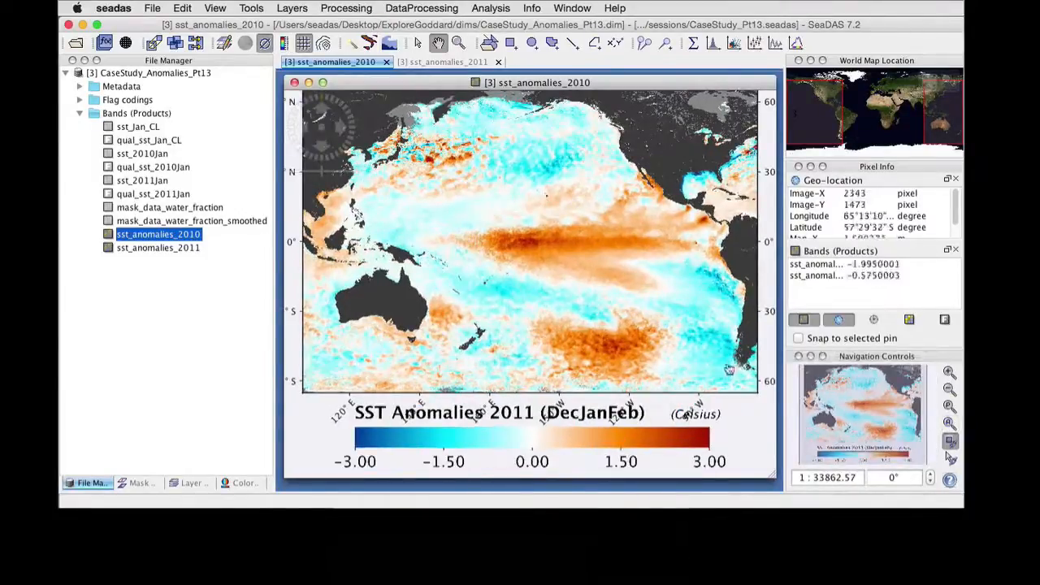
pyautogui.scroll(-1, 654, 343)
pyautogui.scroll(-1, 654, 343)
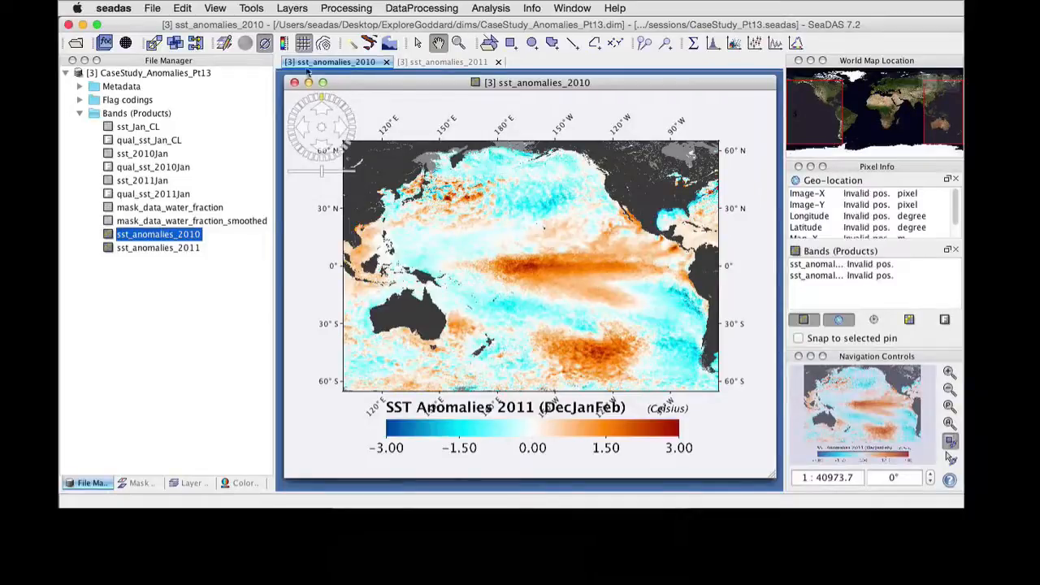
pyautogui.click(224, 43)
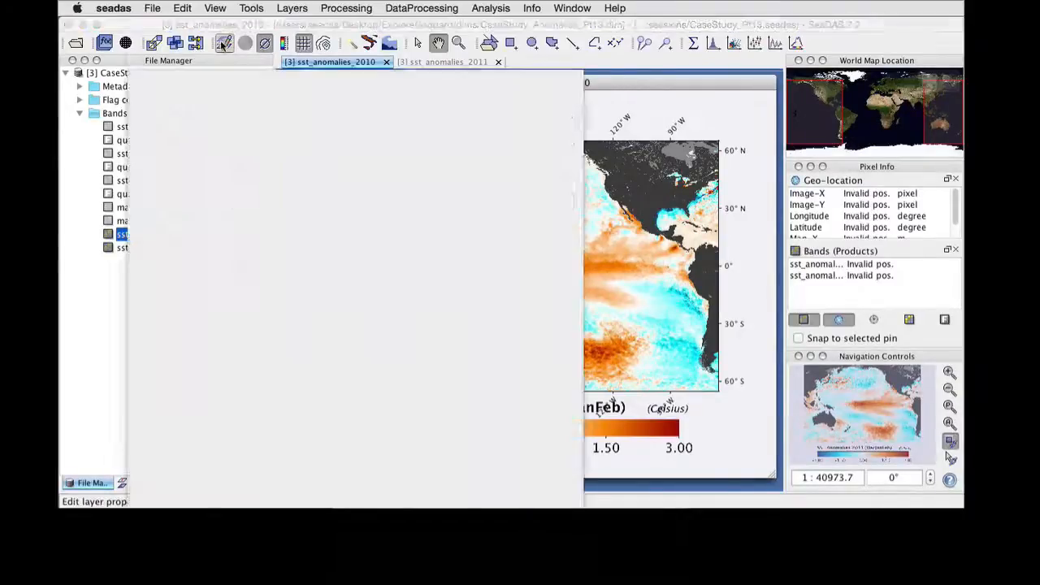
pyautogui.click(303, 43)
pyautogui.click(302, 44)
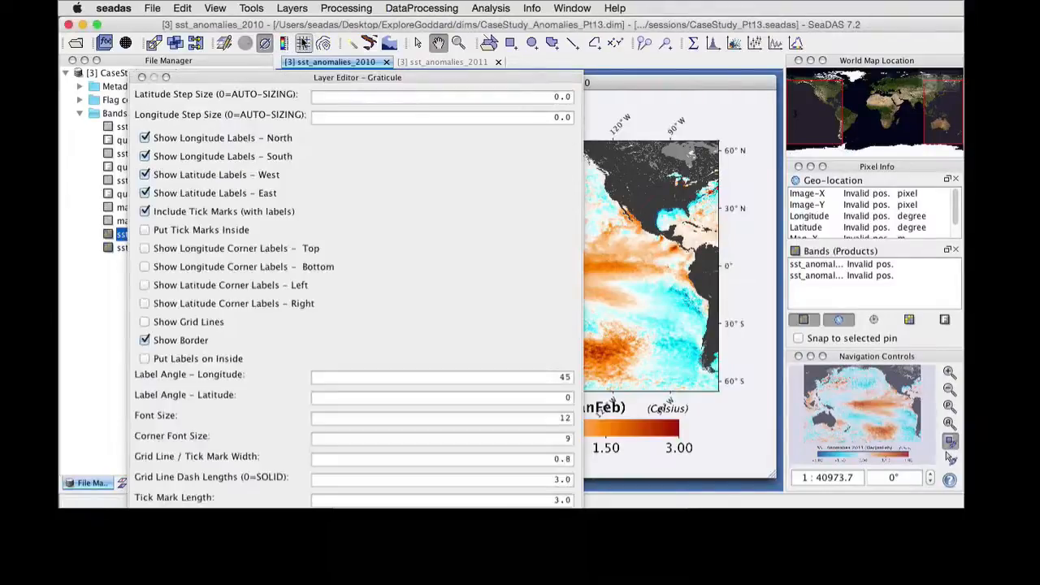
pyautogui.click(145, 157)
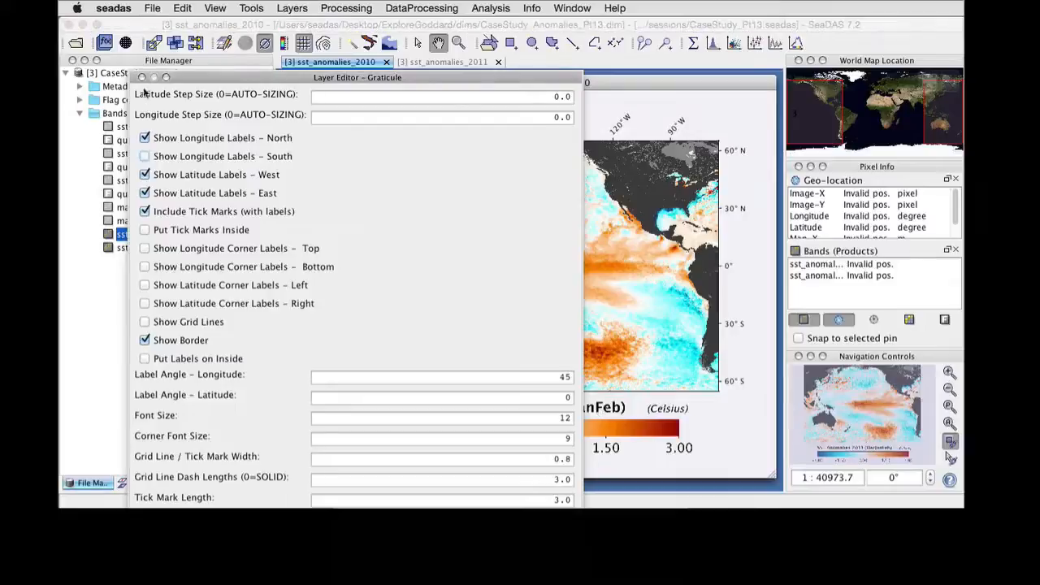
pyautogui.click(143, 78)
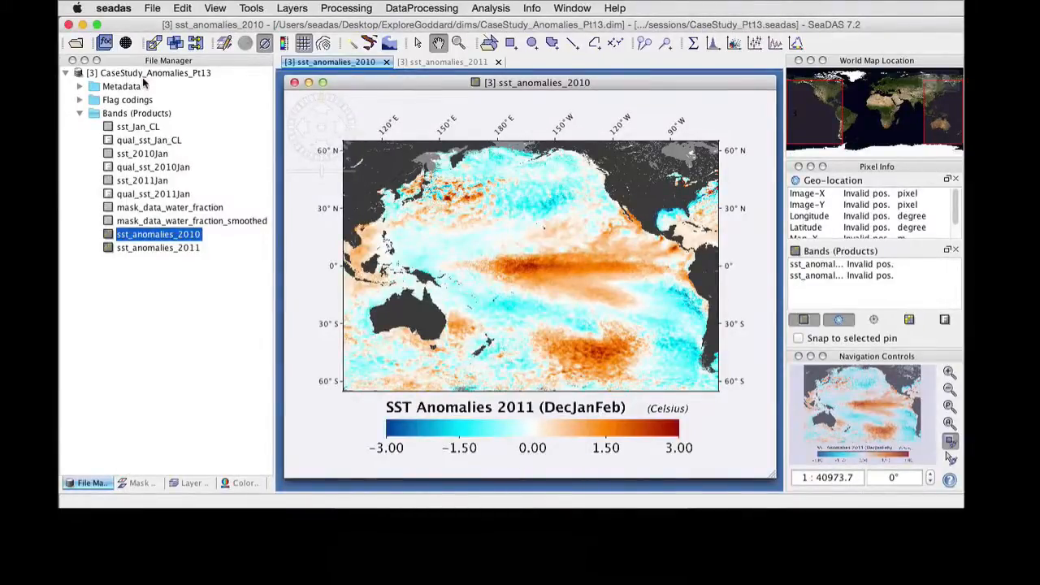
# Step: Recreate the color bar layer with its scaling set to 70 percent of the layer image size
pyautogui.click(286, 44)
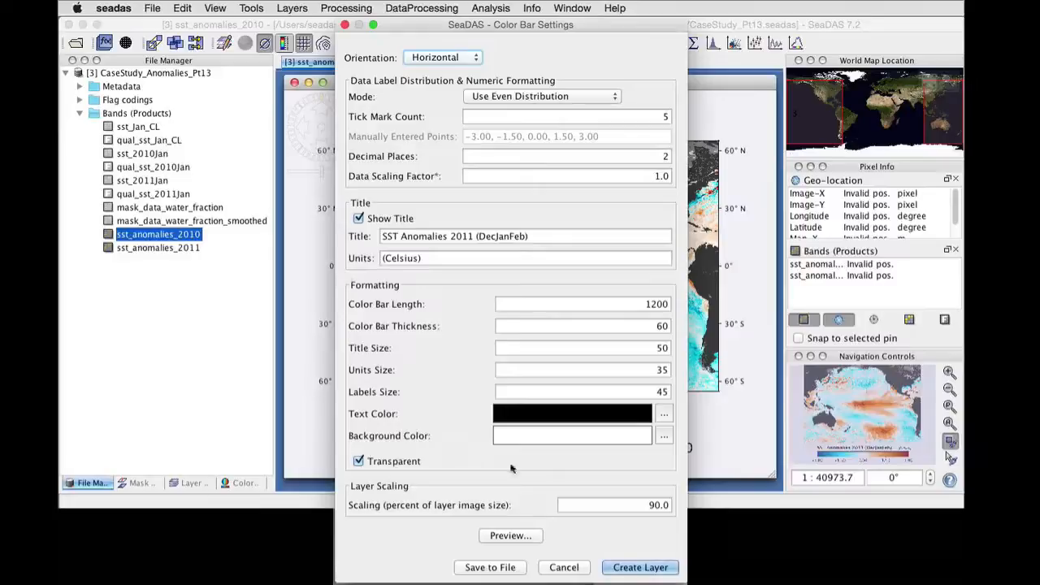
pyautogui.doubleClick(664, 506)
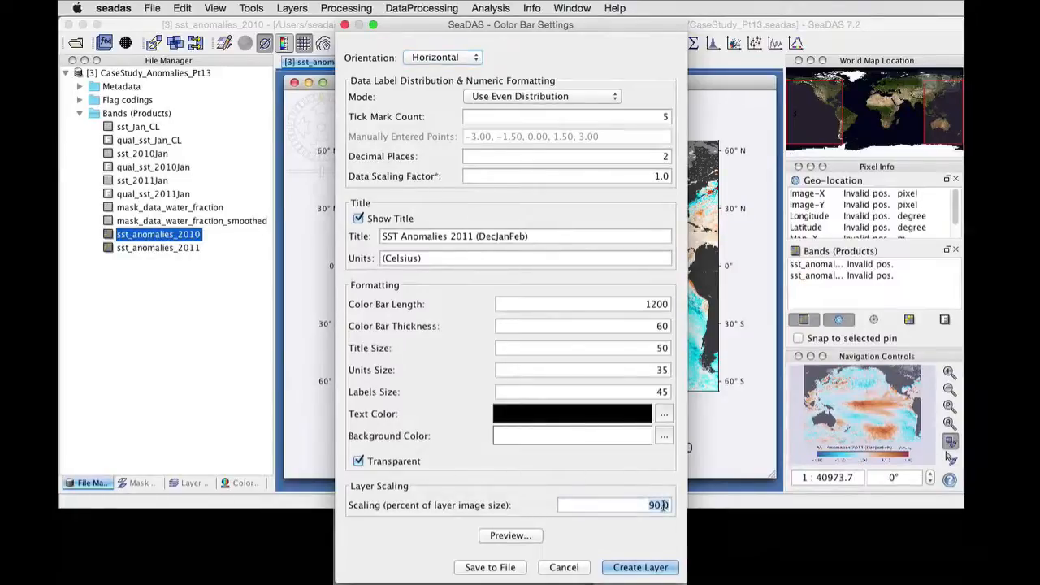
pyautogui.write('70')
pyautogui.click(640, 568)
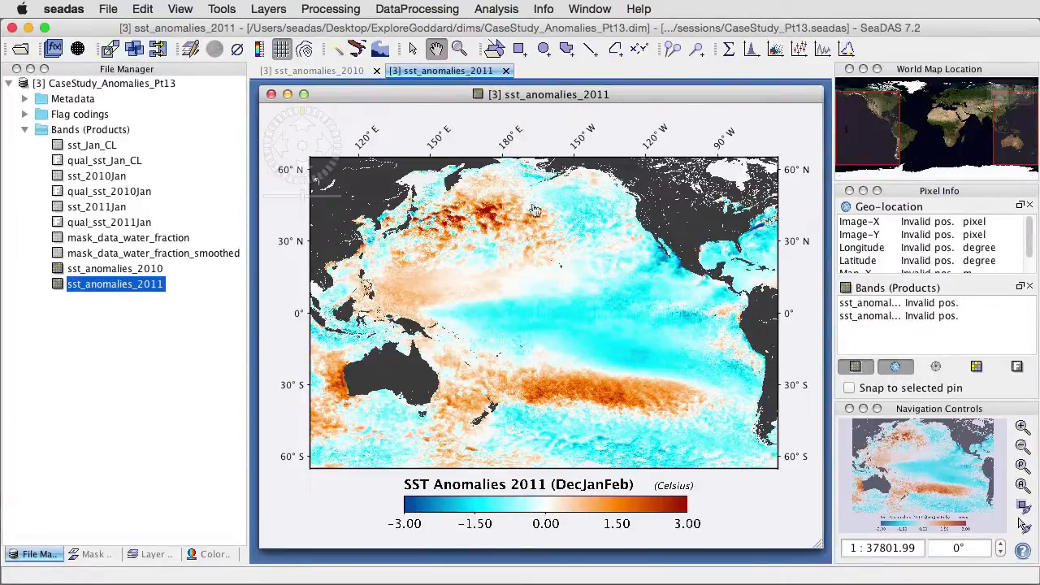
# Step: Synchronize the image views and compare the sst_anomalies_2010 and sst_anomalies_2011 maps by switching between them
pyautogui.click(1022, 506)
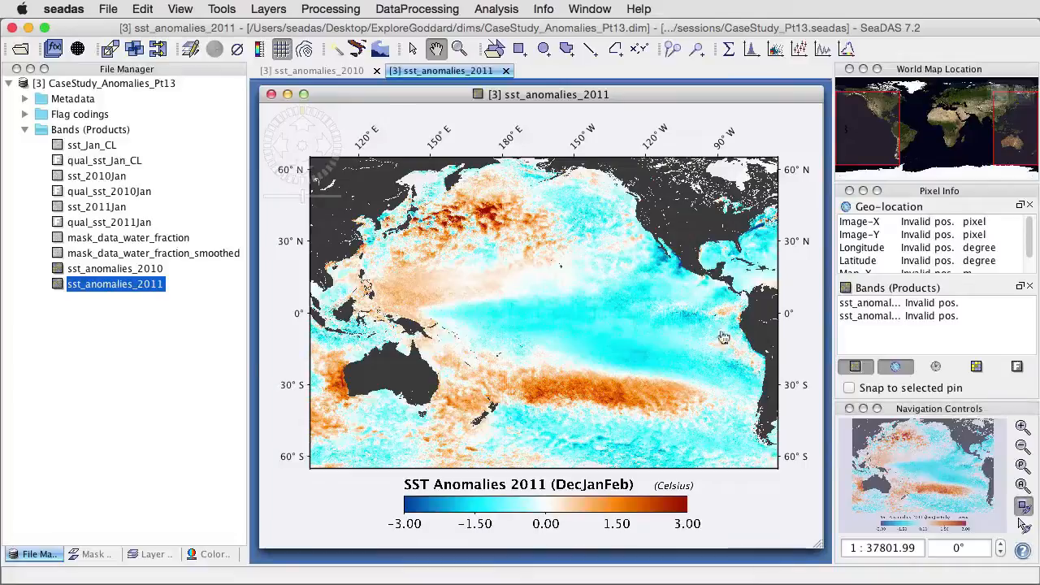
pyautogui.click(323, 73)
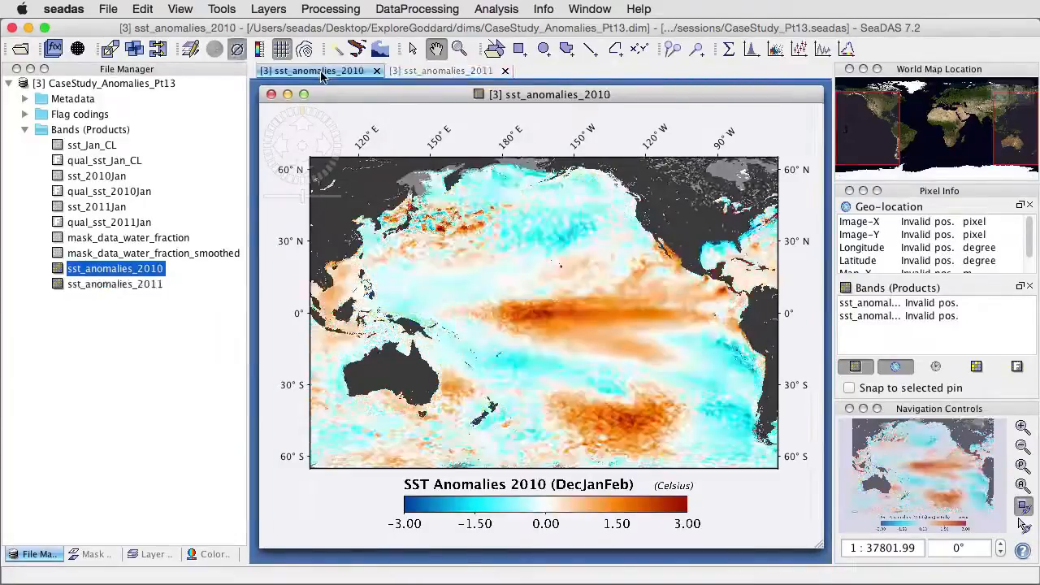
pyautogui.click(465, 73)
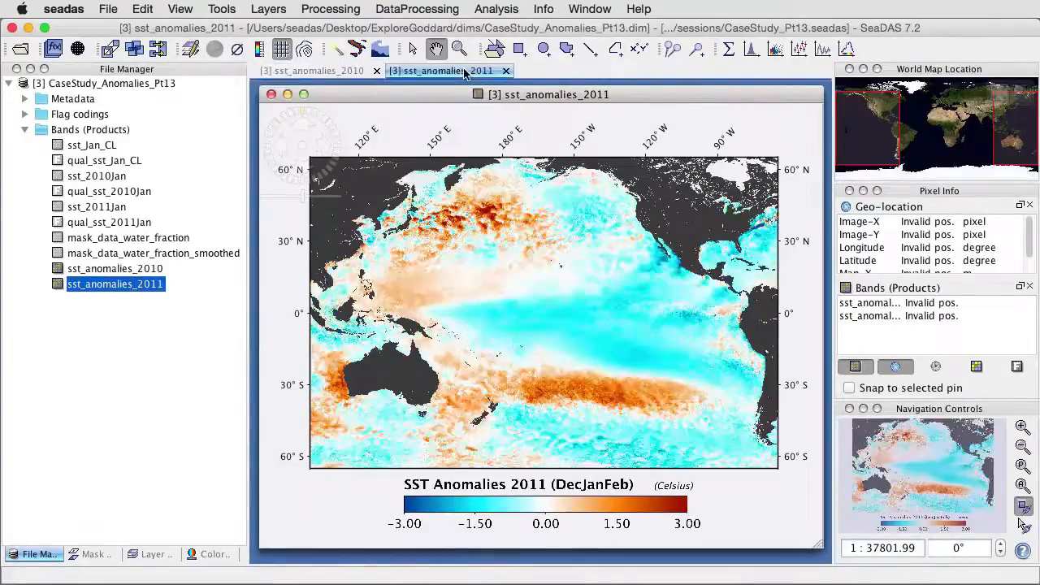
pyautogui.click(337, 73)
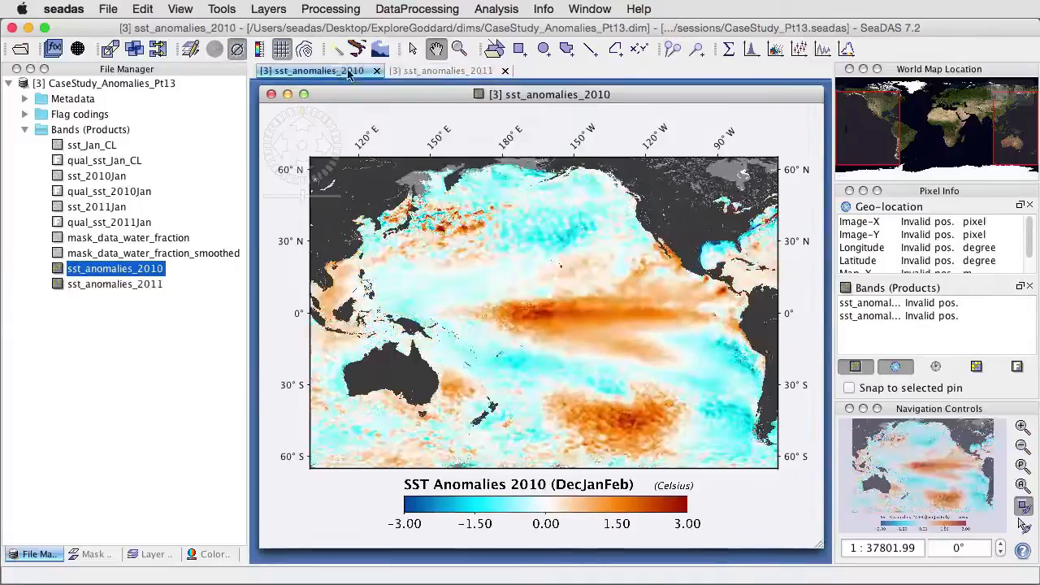
pyautogui.click(465, 73)
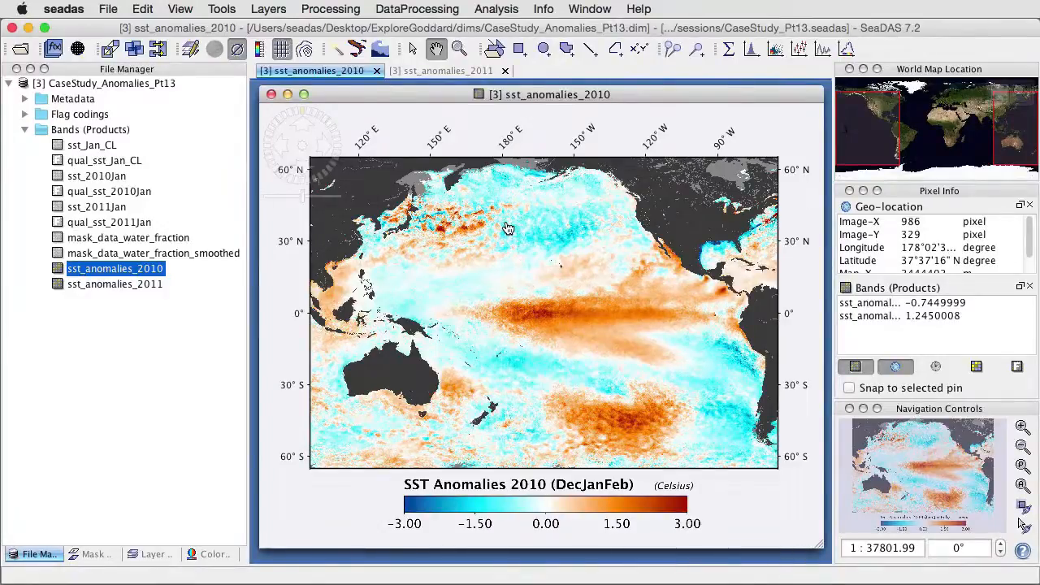
# Step: Set up a PNG image export of the sst_anomalies_2010 map with View Window as source boundaries and an image width of 2500
pyautogui.rightClick(503, 288)
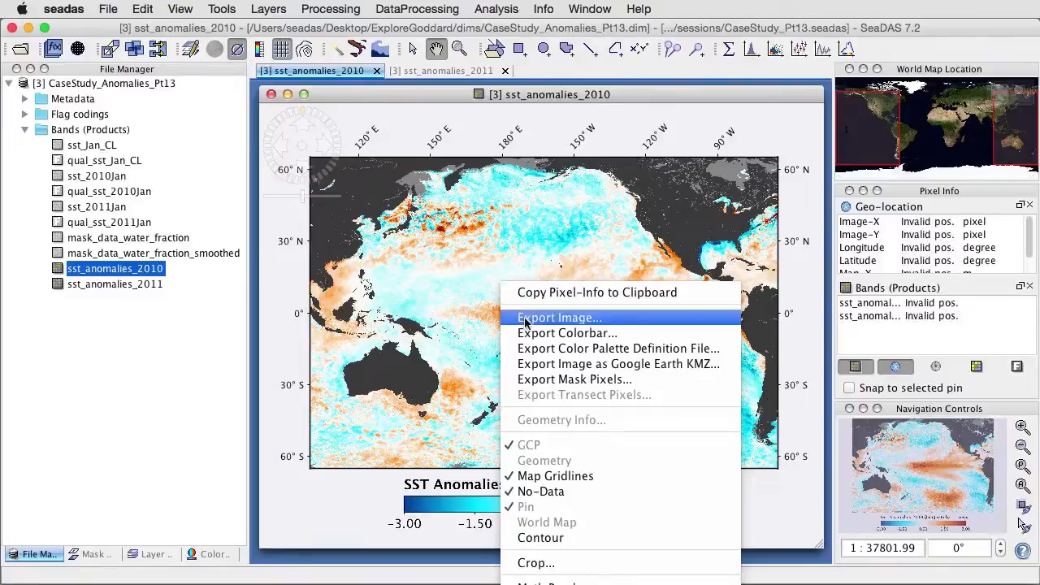
pyautogui.click(524, 318)
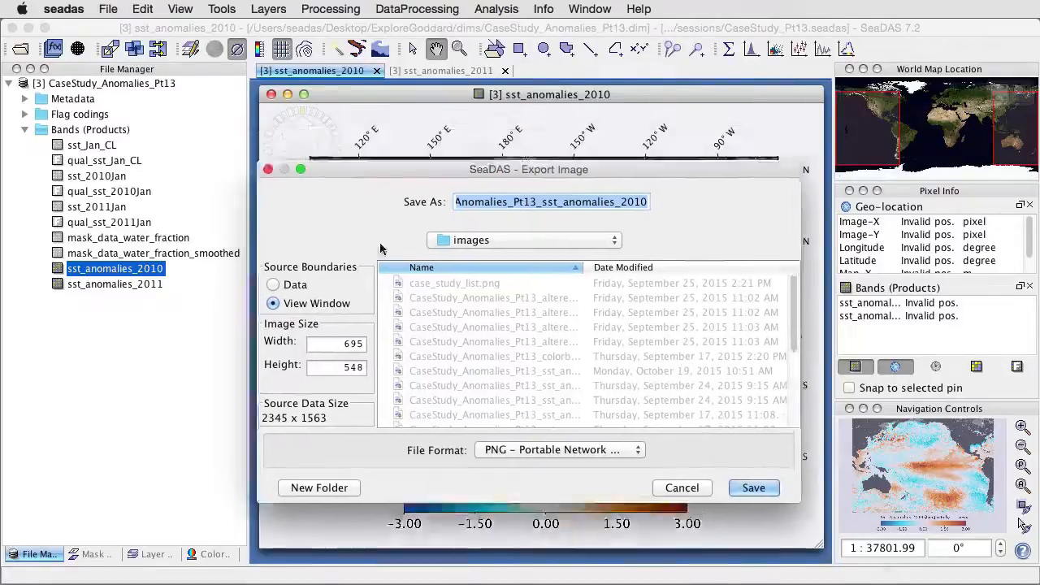
pyautogui.press('Return')
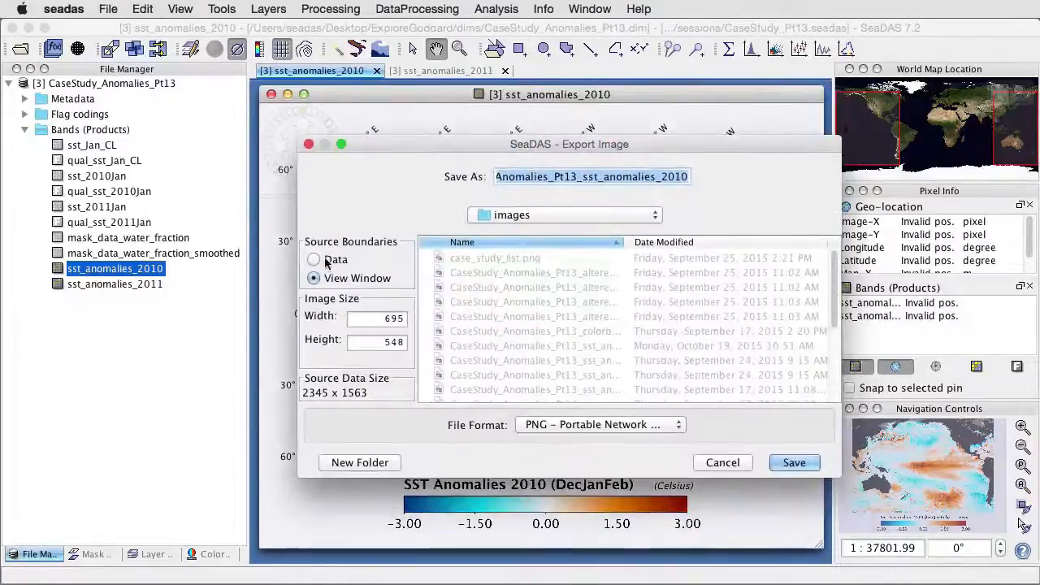
pyautogui.click(314, 260)
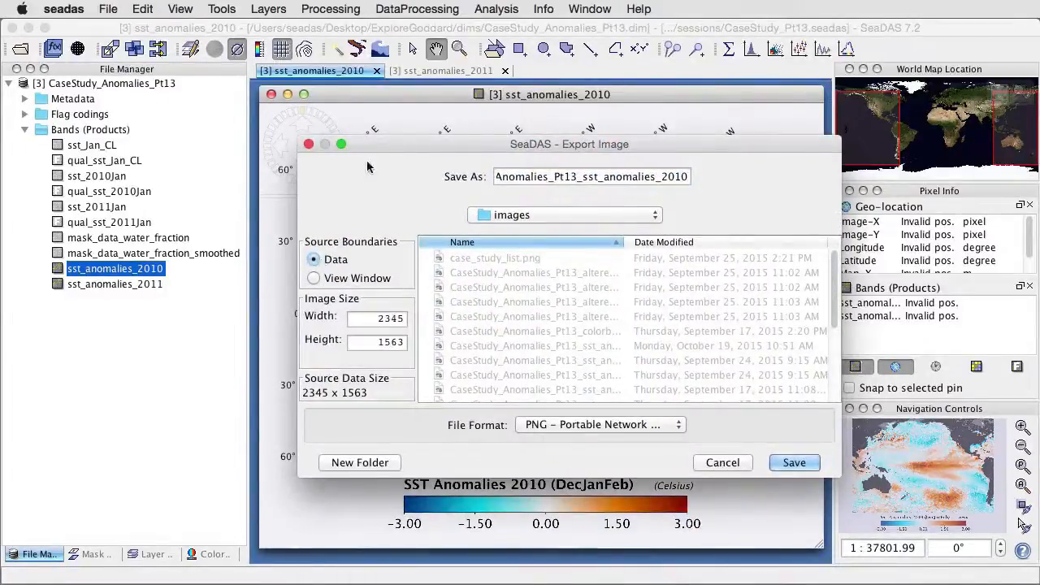
pyautogui.moveTo(384, 141); pyautogui.dragTo(399, 584)
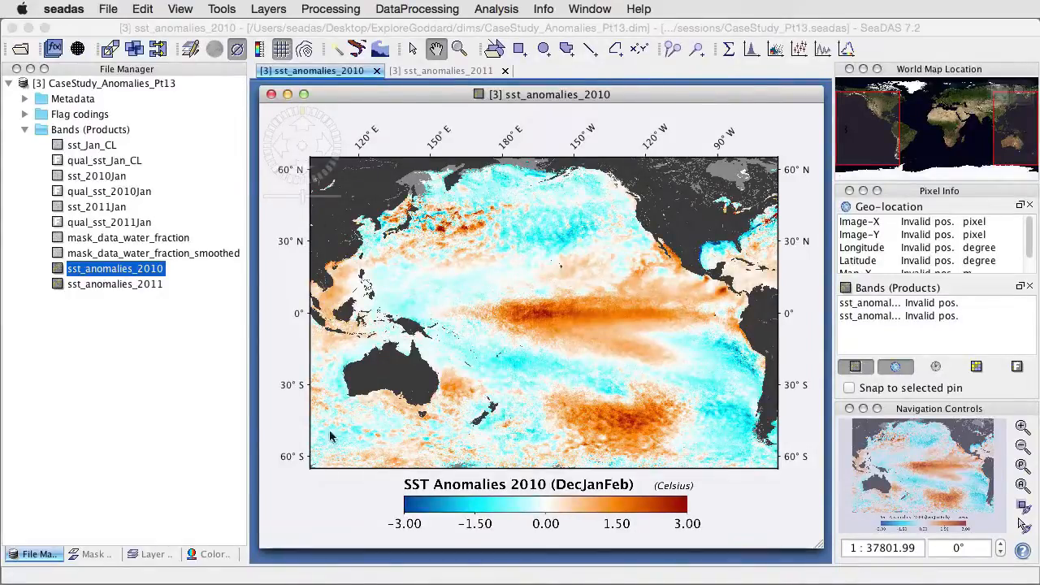
pyautogui.moveTo(430, 262); pyautogui.dragTo(435, 192)
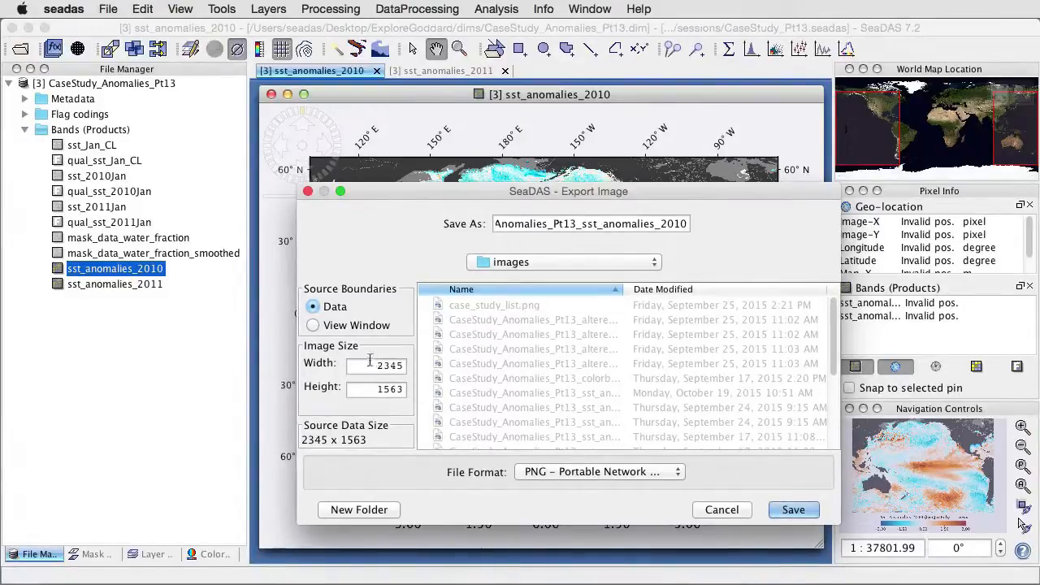
pyautogui.click(313, 325)
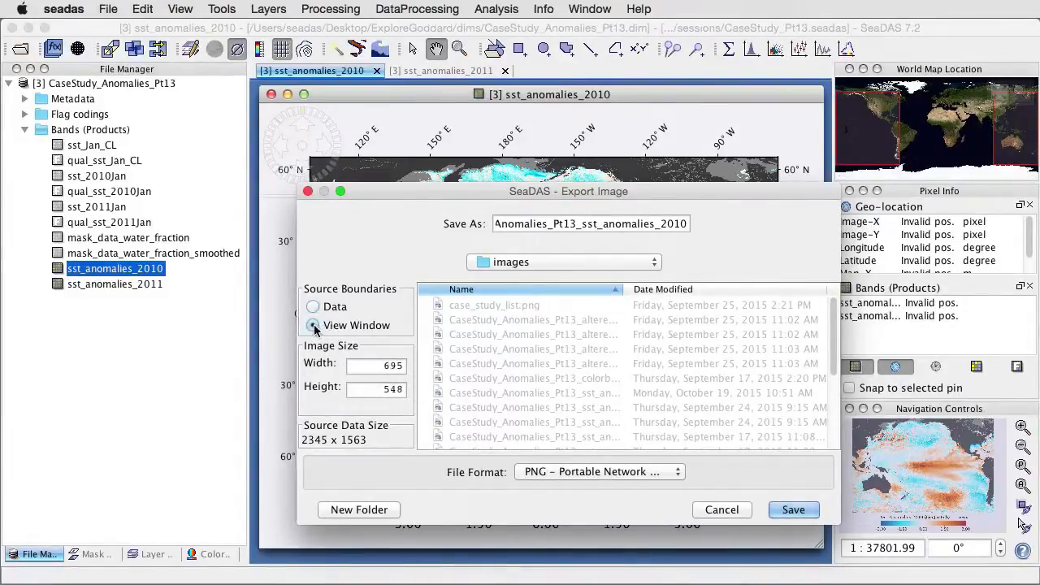
pyautogui.doubleClick(385, 368)
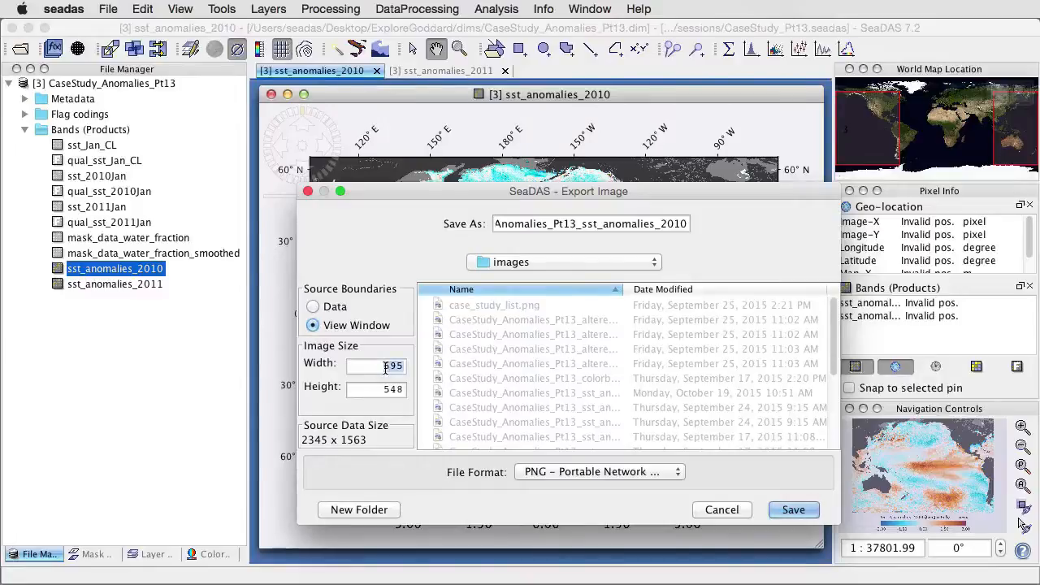
pyautogui.write('2500')
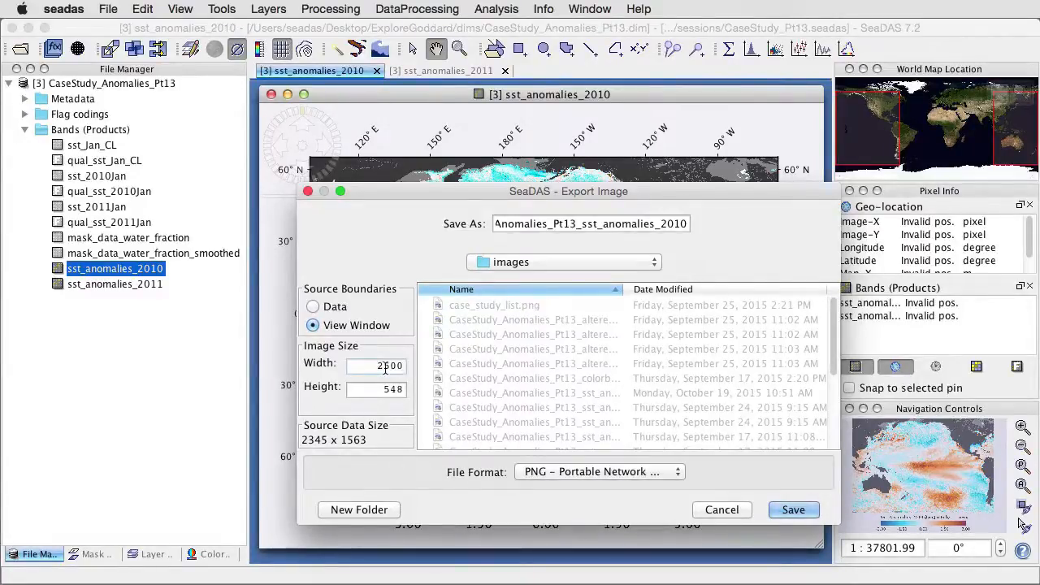
pyautogui.press('Return')
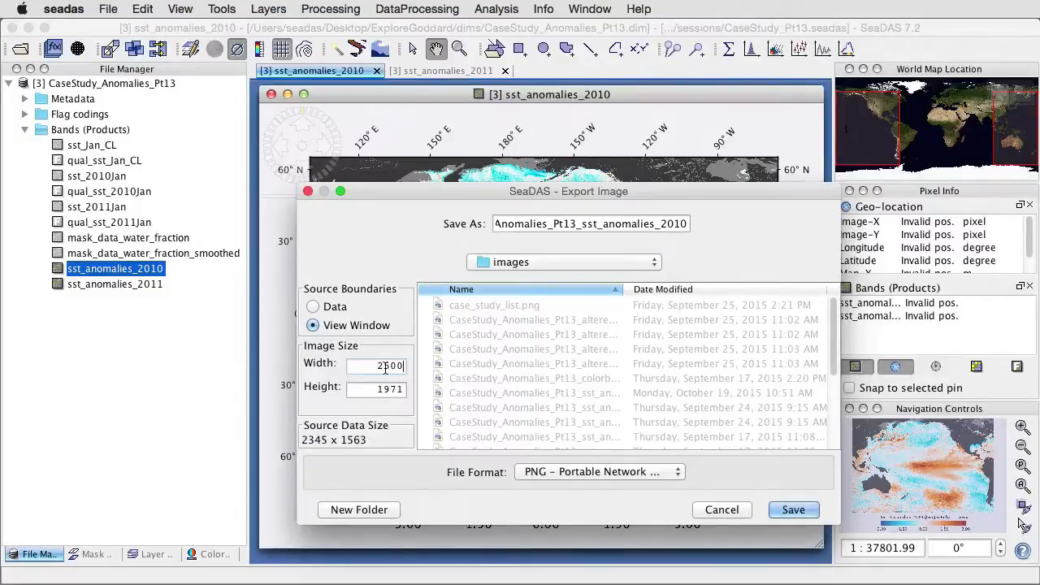
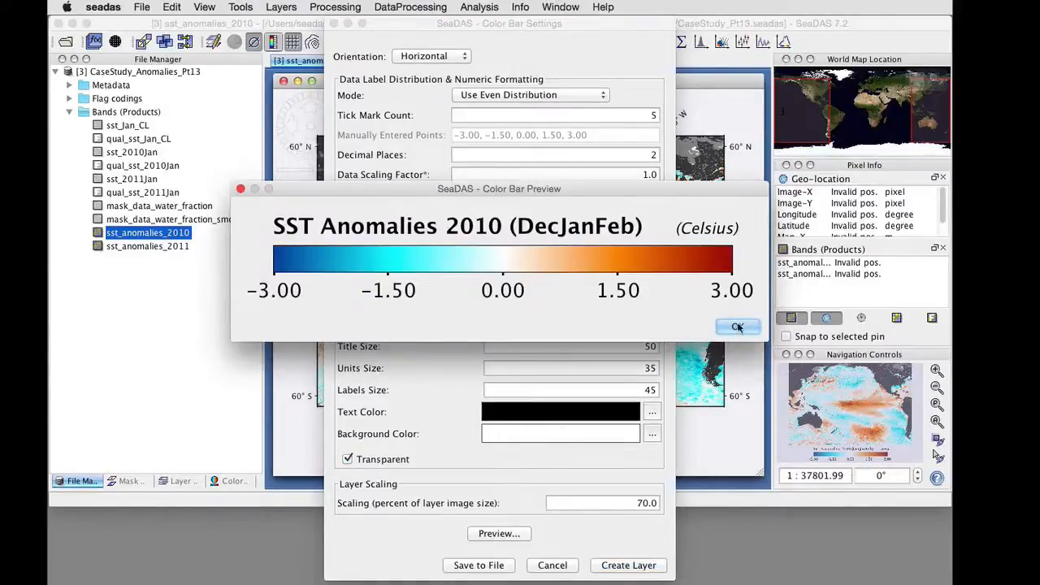
# Step: Save the SST Anomalies 2010 color bar as CaseStudy_Anomalies_Pt13_colorbar.png in the images folder and view the saved file
pyautogui.click(736, 327)
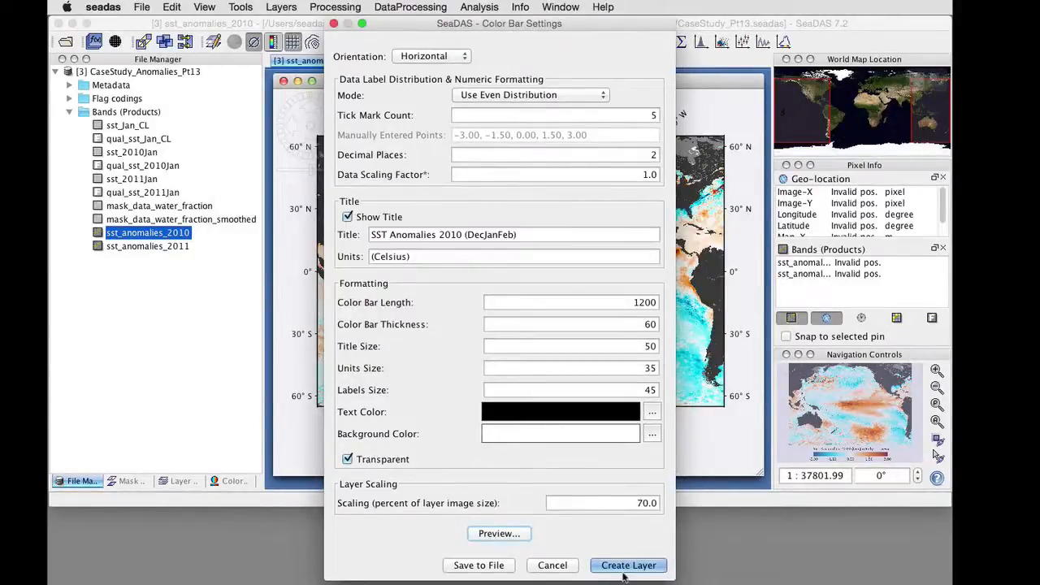
pyautogui.click(490, 572)
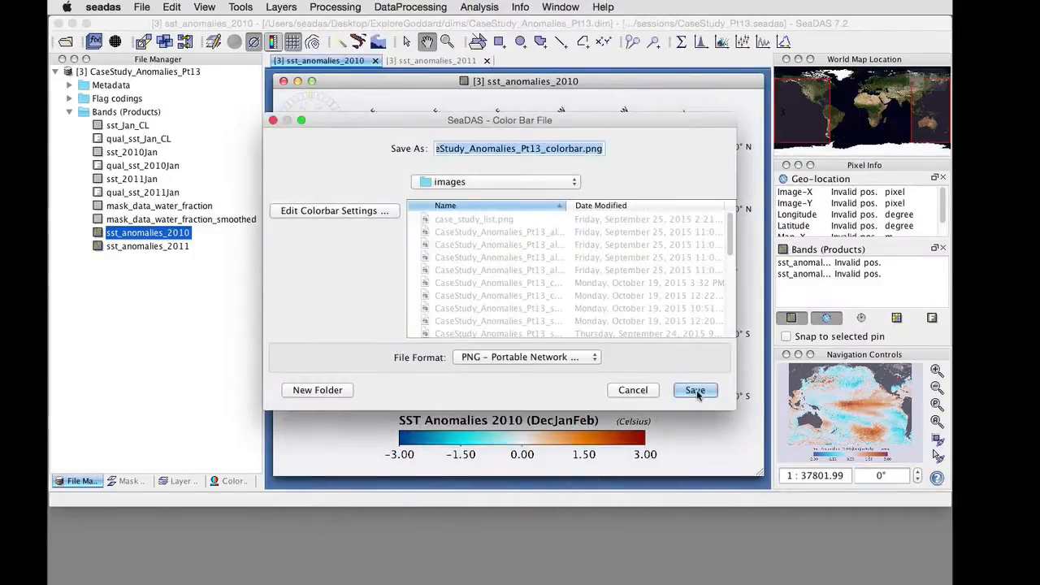
pyautogui.click(695, 391)
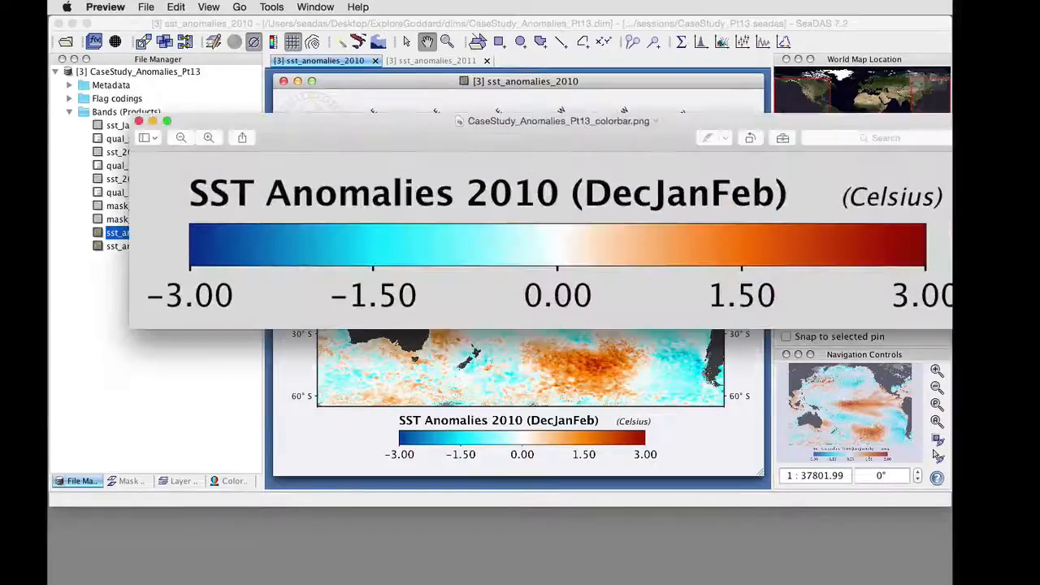
pyautogui.moveTo(906, 127); pyautogui.dragTo(841, 125)
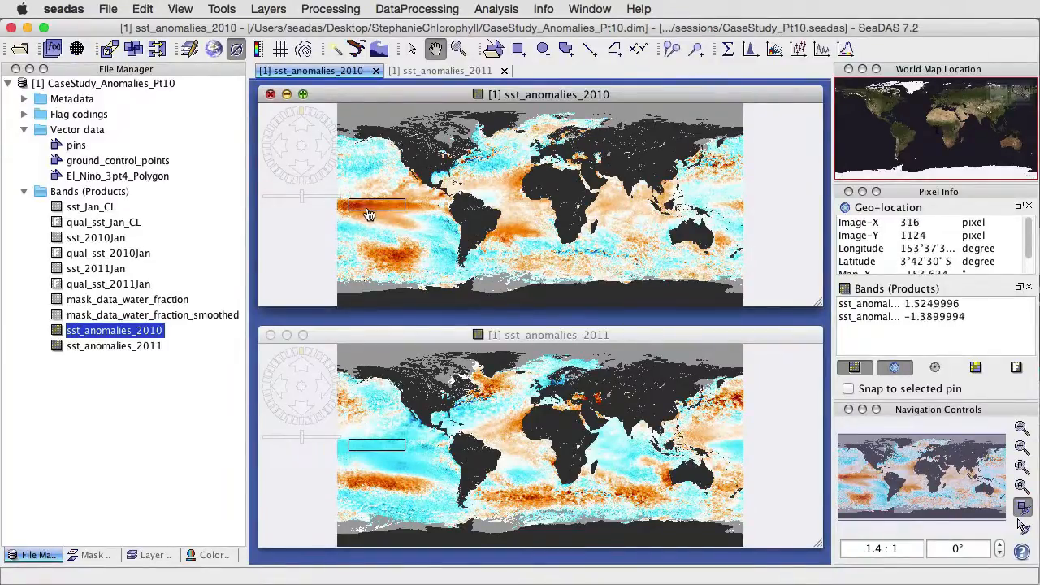
# Step: Crop the CaseStudy_Anomalies_Pt10 file to a view closely framing the El Nino 3.4 polygon in the equatorial Pacific
pyautogui.scroll(5, 367, 213)
pyautogui.moveTo(368, 214); pyautogui.dragTo(638, 223)
pyautogui.scroll(9, 637, 224)
pyautogui.scroll(5, 638, 223)
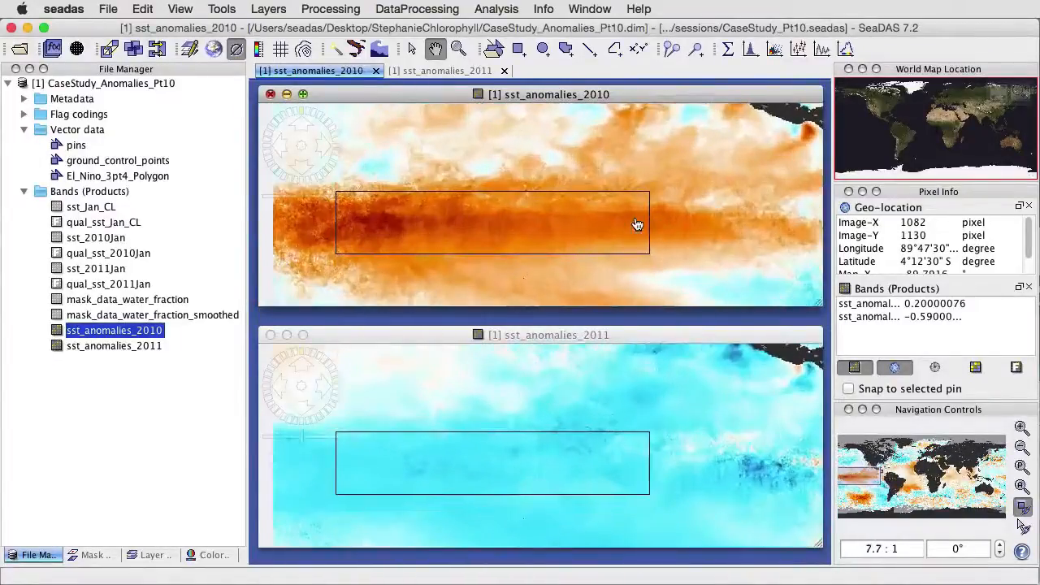
pyautogui.moveTo(637, 224); pyautogui.dragTo(675, 210)
pyautogui.scroll(2, 694, 202)
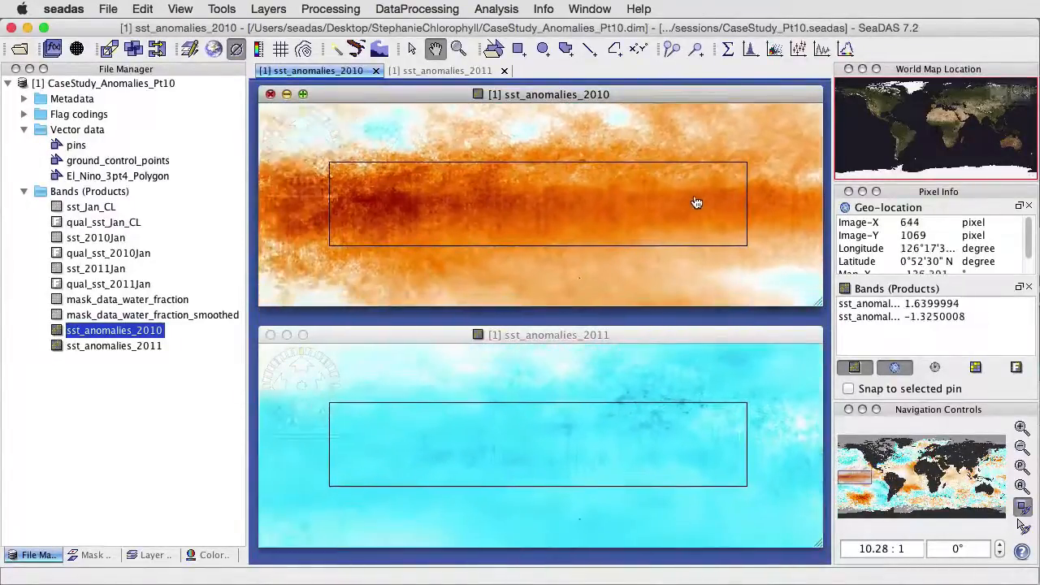
pyautogui.click(111, 50)
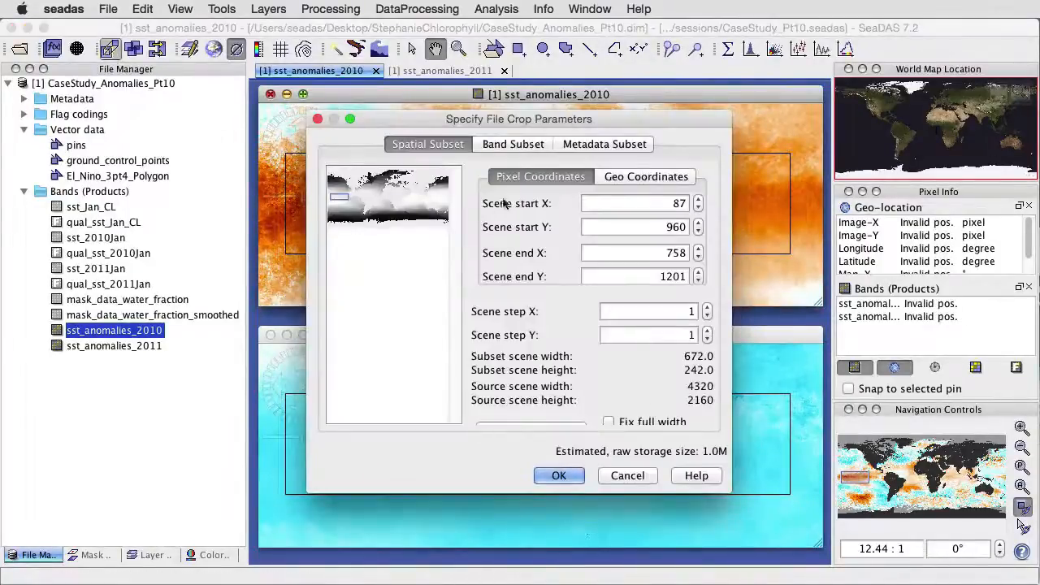
pyautogui.click(557, 476)
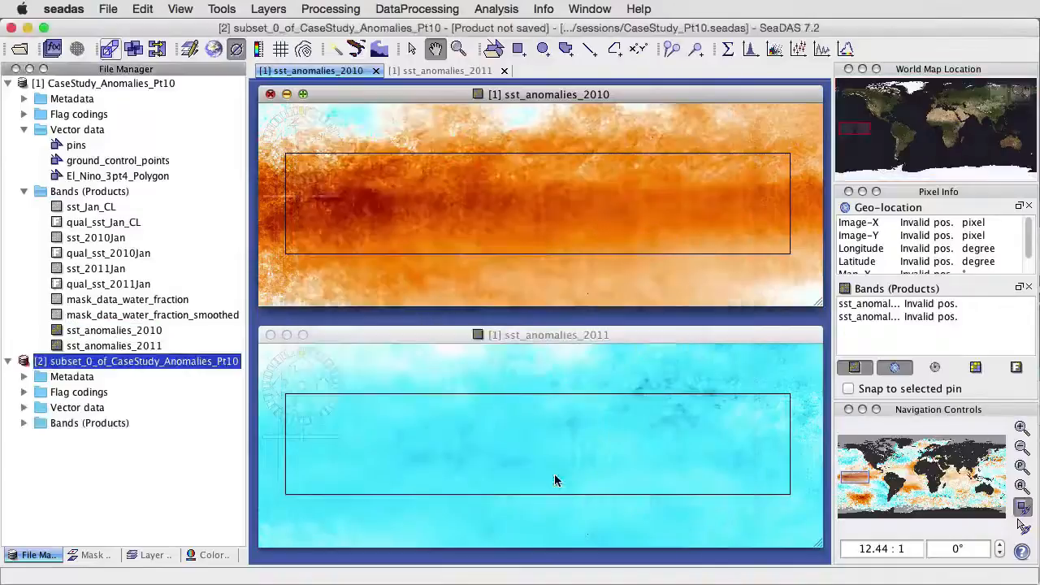
# Step: Open the sst_anomalies_2010 band of the cropped subset and fit the whole image in its view
pyautogui.click(23, 423)
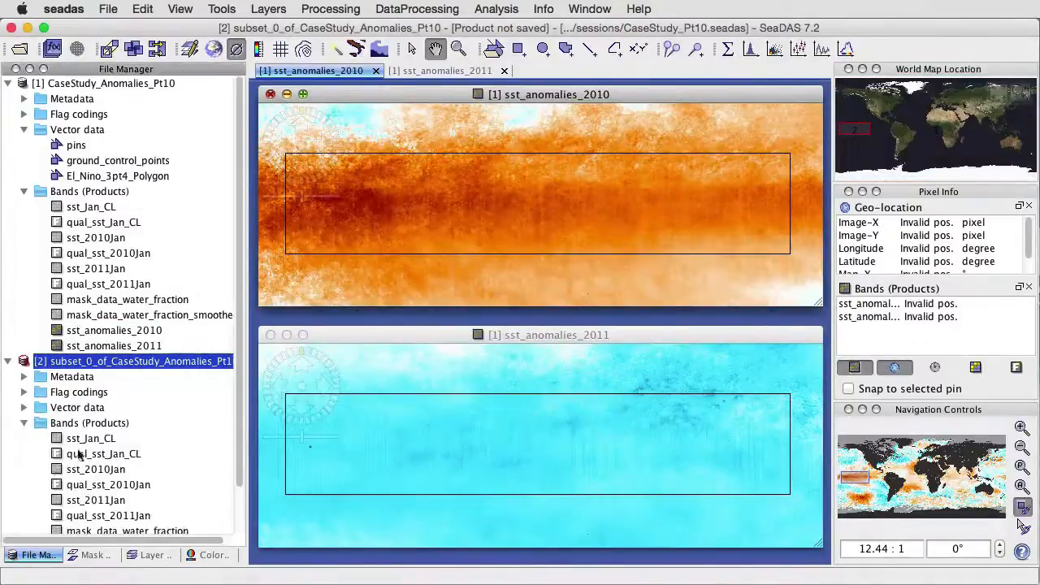
pyautogui.scroll(-3, 96, 508)
pyautogui.doubleClick(96, 510)
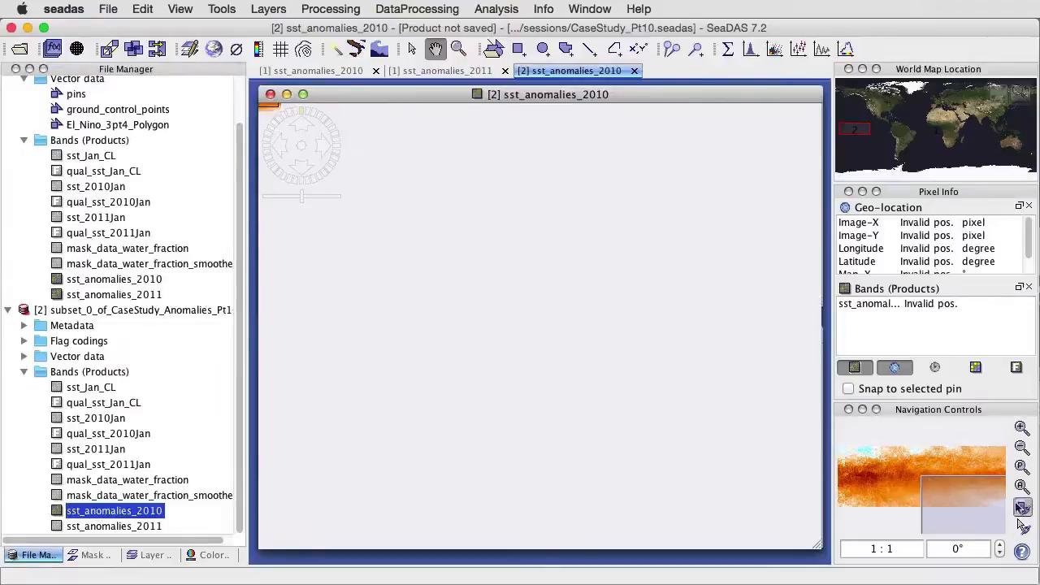
pyautogui.click(1022, 486)
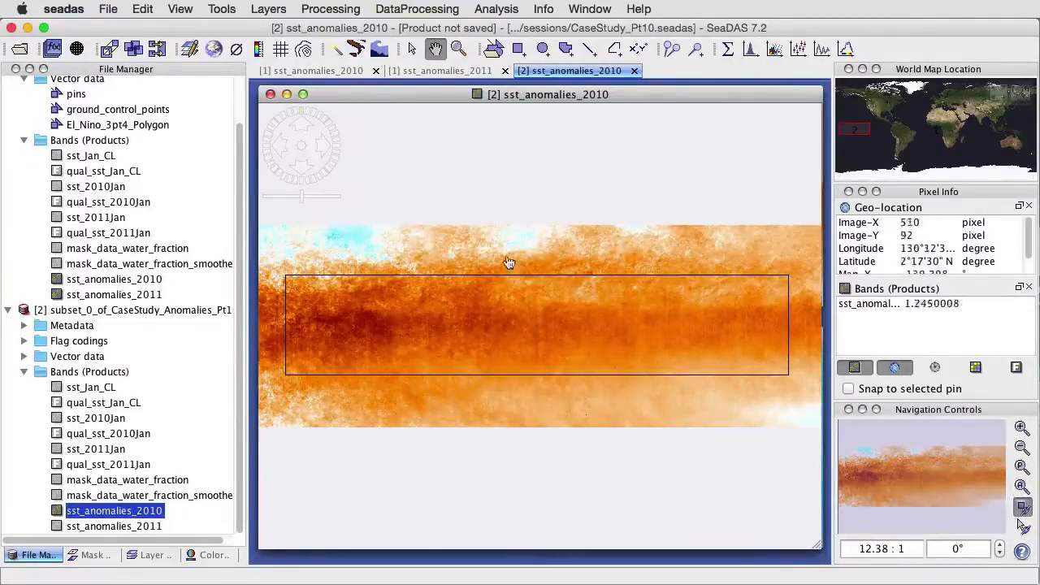
# Step: Set up a reprojection of the cropped subset to target file CaseStudy_Anomalies_Pt17 using the Sinusoidal projection
pyautogui.click(330, 9)
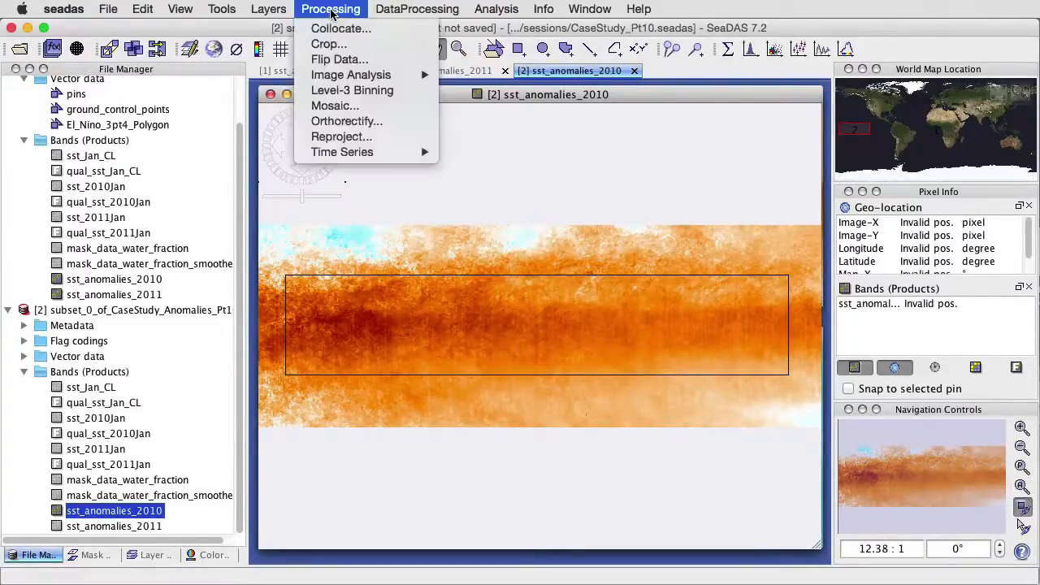
pyautogui.click(339, 138)
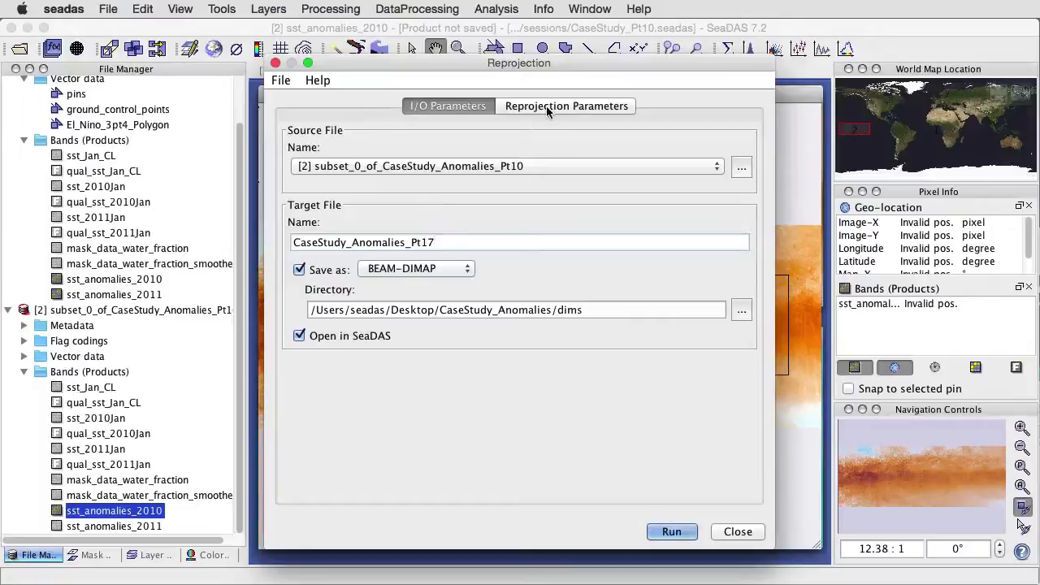
pyautogui.click(548, 109)
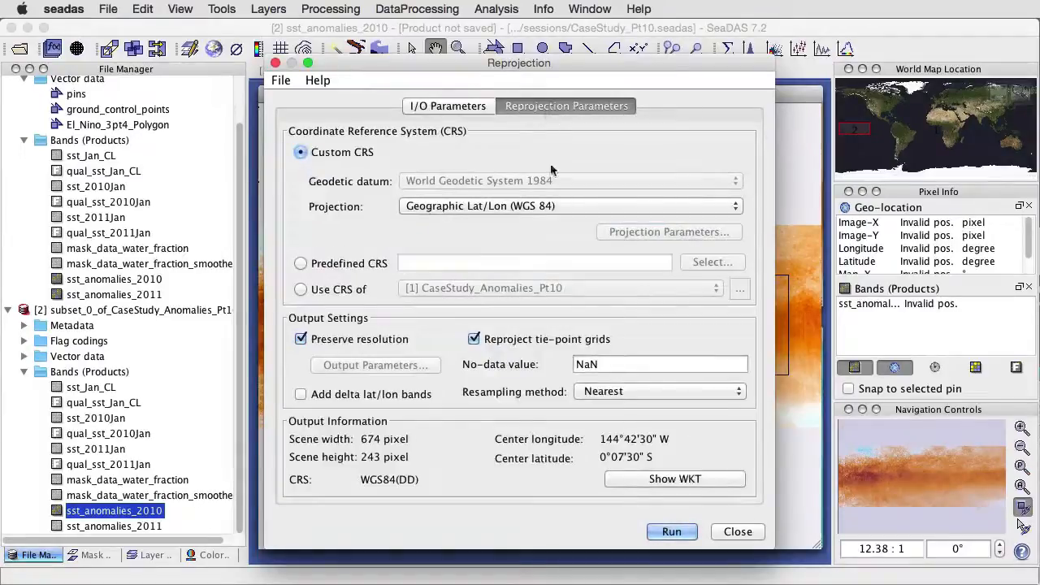
pyautogui.click(551, 209)
pyautogui.scroll(-5, 541, 284)
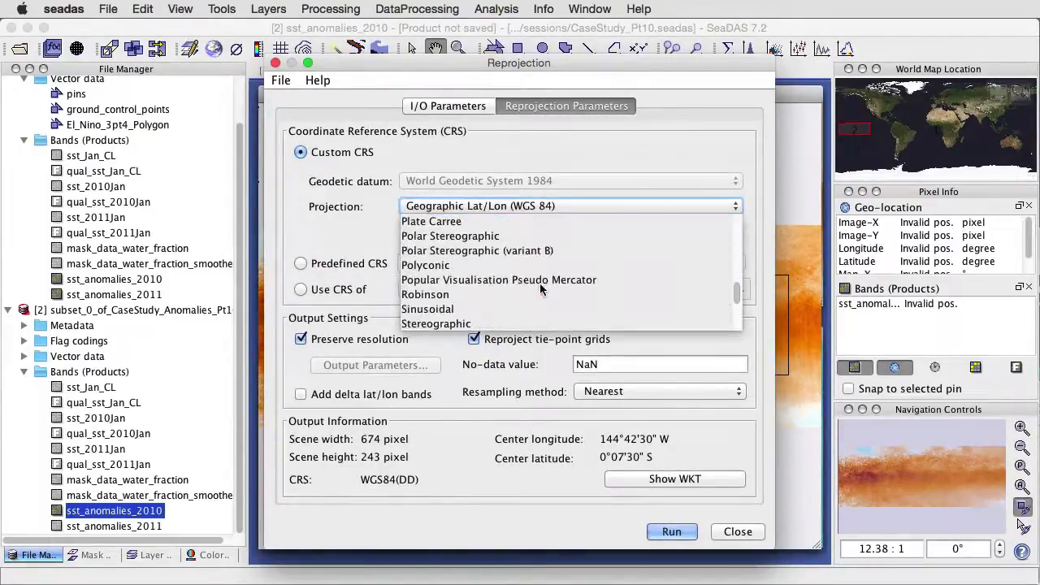
pyautogui.click(479, 309)
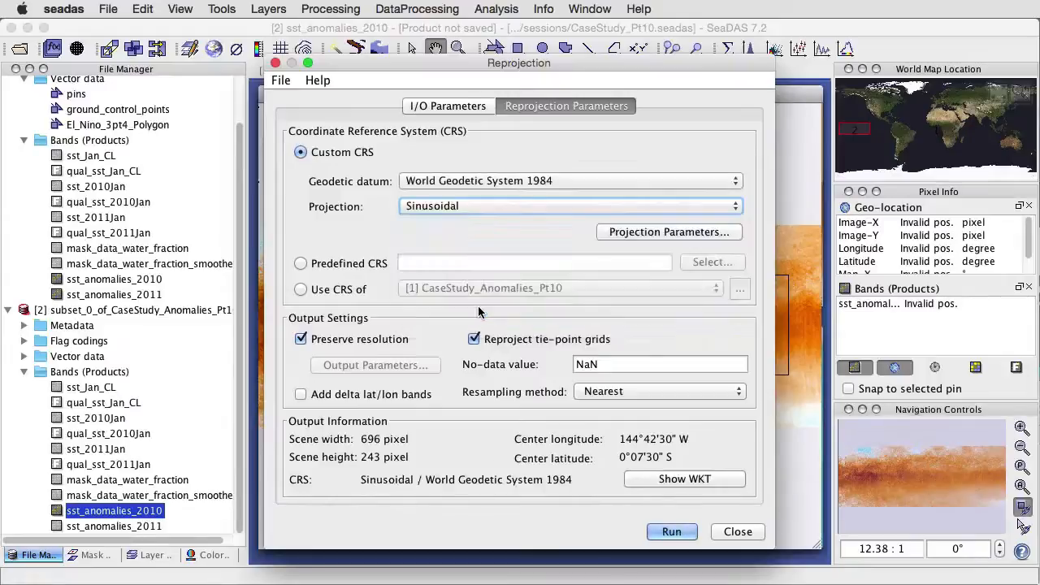
# Step: Set the central meridian of the Sinusoidal projection to -145 degrees
pyautogui.click(655, 236)
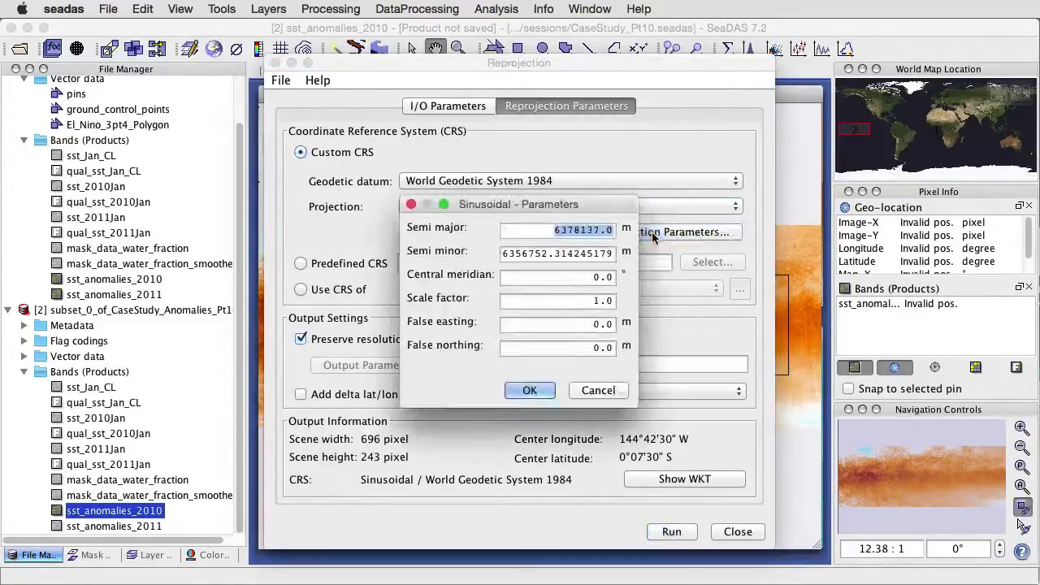
pyautogui.moveTo(556, 277); pyautogui.dragTo(624, 280)
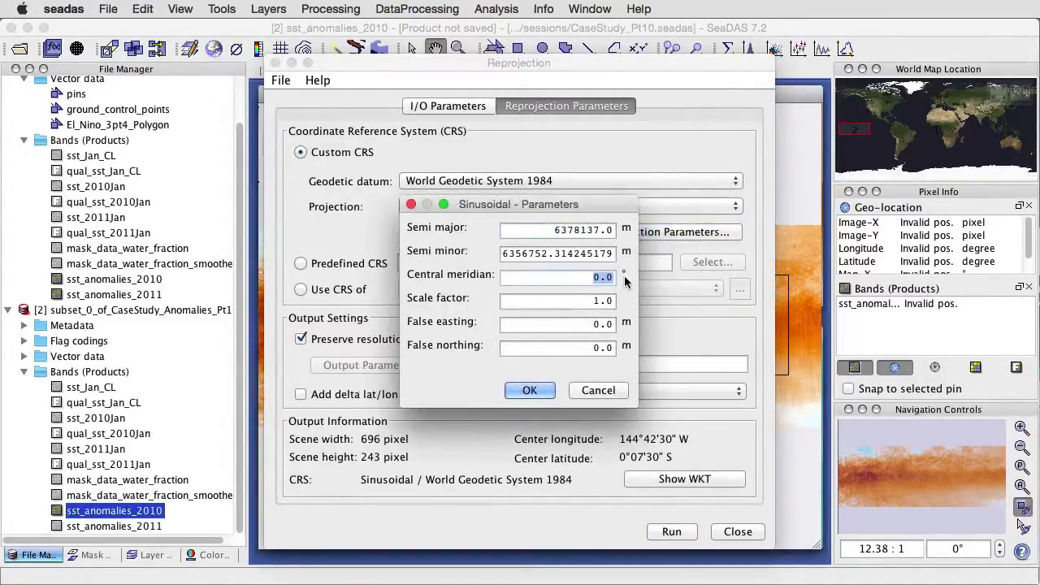
pyautogui.write('-145')
pyautogui.click(529, 391)
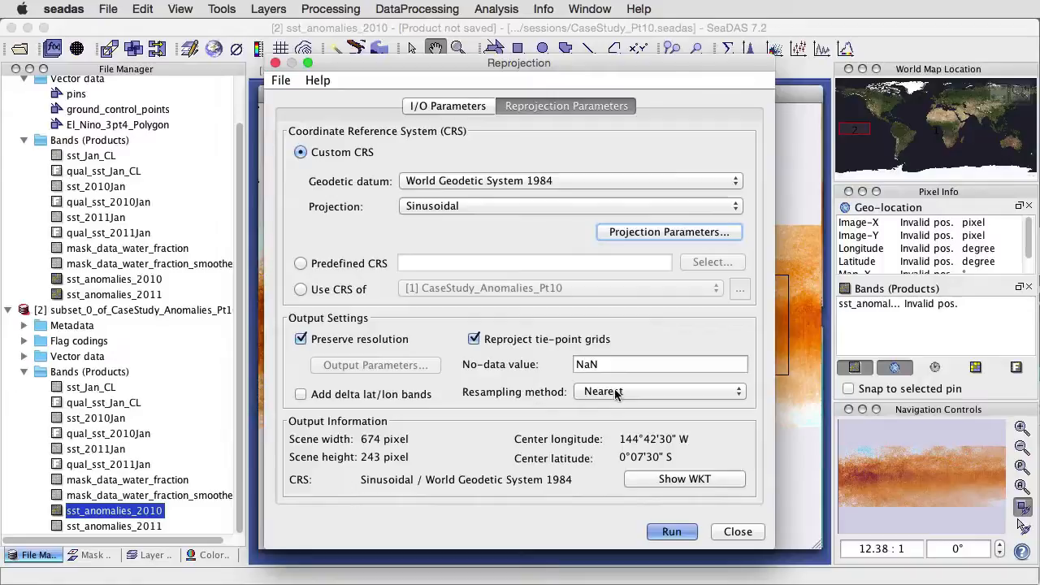
# Step: Set the resampling method to Bilinear and run the reprojection
pyautogui.click(616, 394)
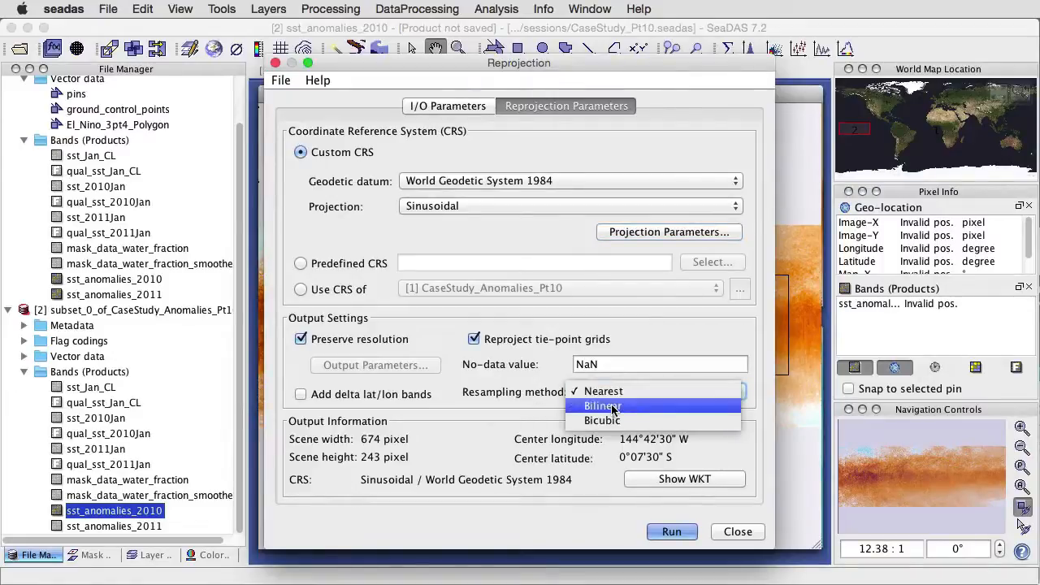
pyautogui.click(613, 406)
pyautogui.click(674, 532)
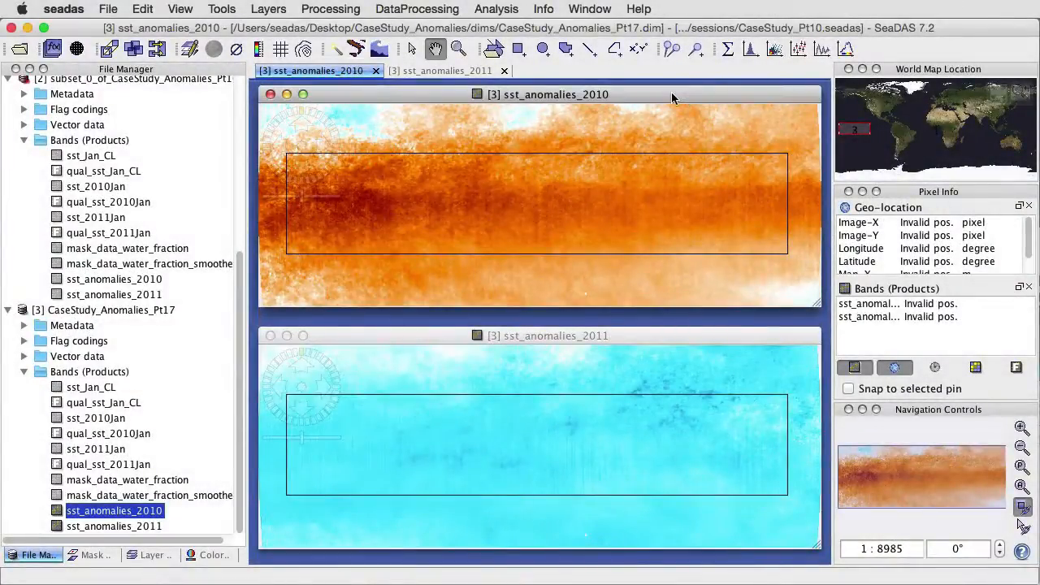
# Step: Compute the statistics of the reprojected sst_anomalies_2010 band within the El_Nino_3pt4_Polygon ROI mask, and close the results
pyautogui.click(728, 51)
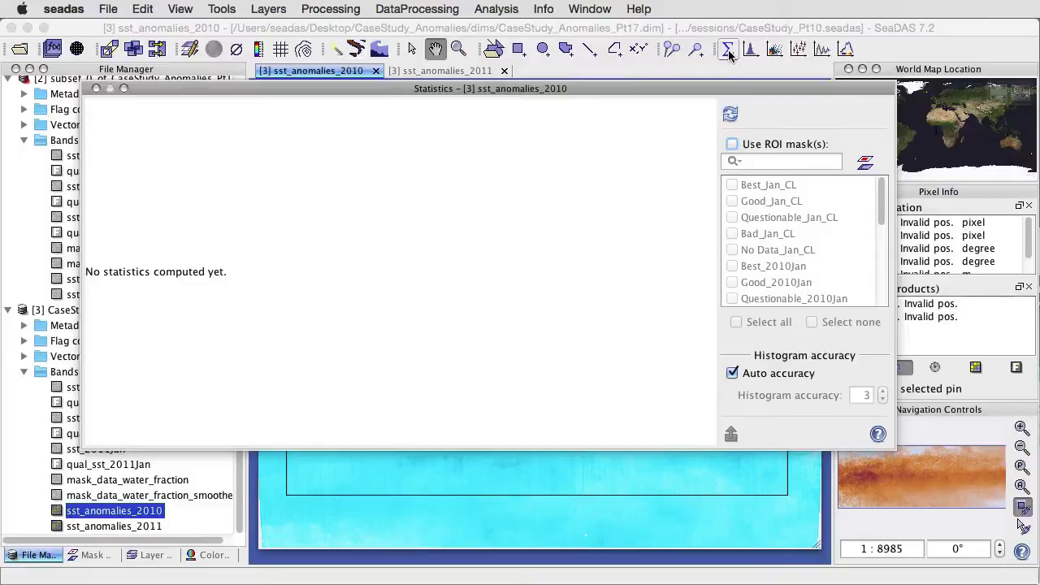
pyautogui.click(732, 145)
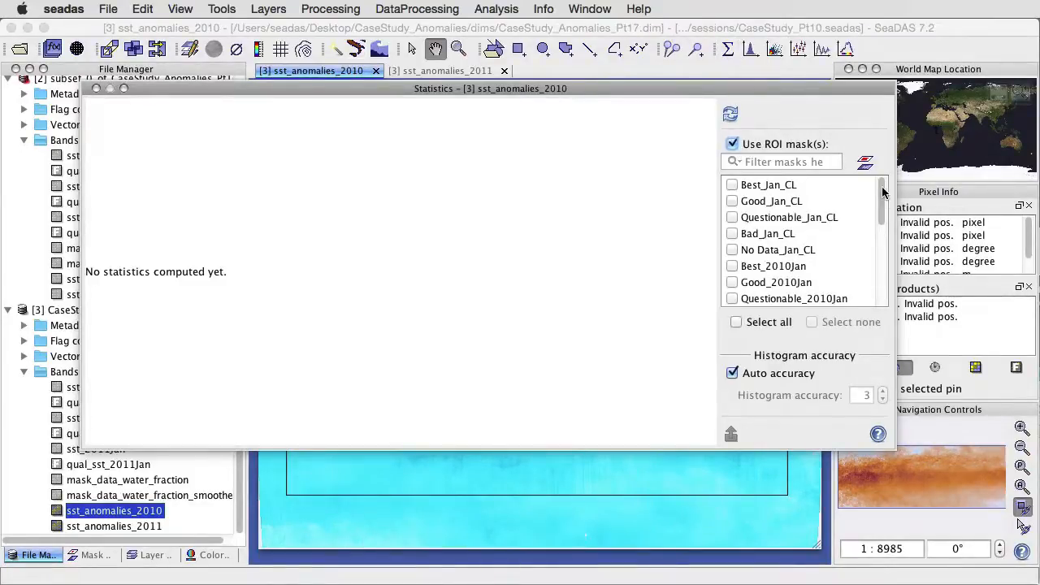
pyautogui.moveTo(880, 192); pyautogui.dragTo(882, 299)
pyautogui.click(732, 299)
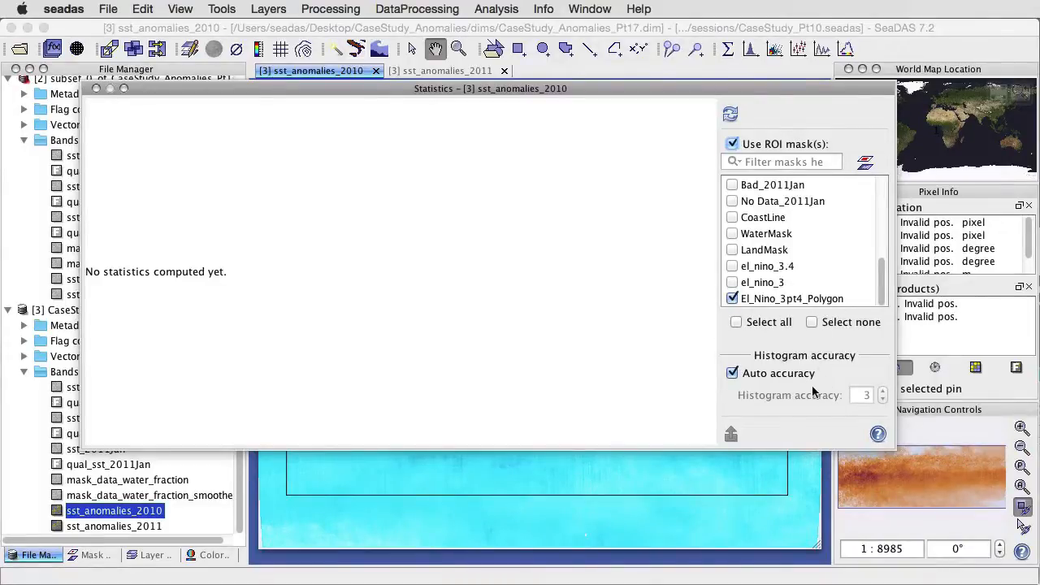
pyautogui.click(730, 116)
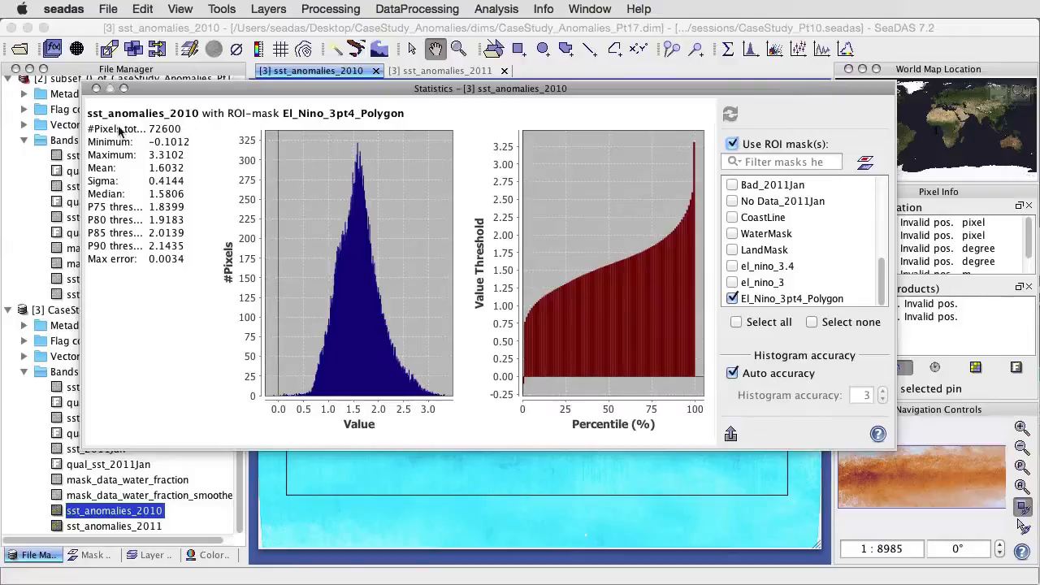
pyautogui.click(97, 90)
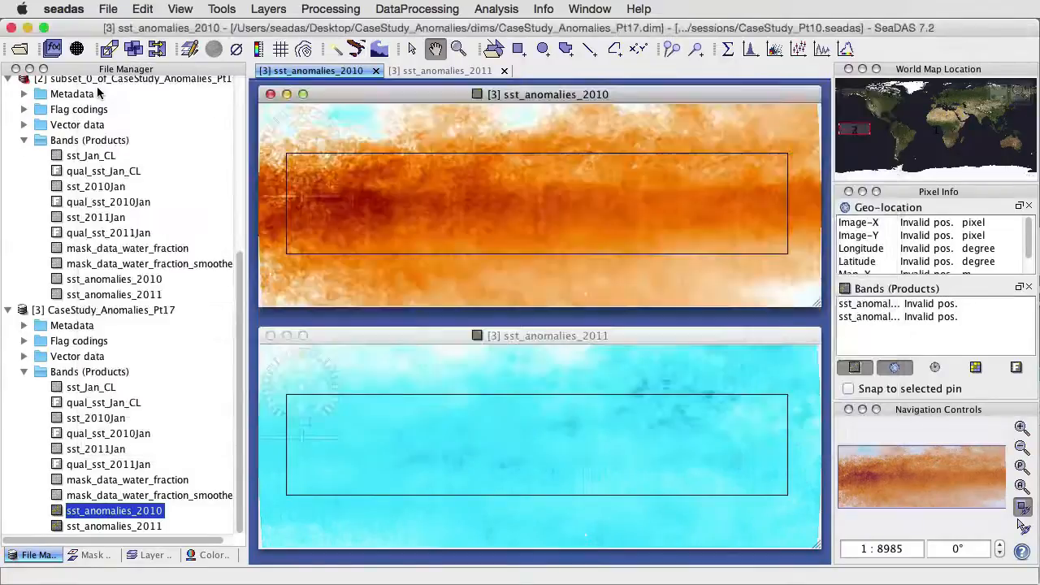
# Step: Compute the statistics of the reprojected sst_anomalies_2011 band using the same El_Nino_3pt4_Polygon ROI mask
pyautogui.click(521, 340)
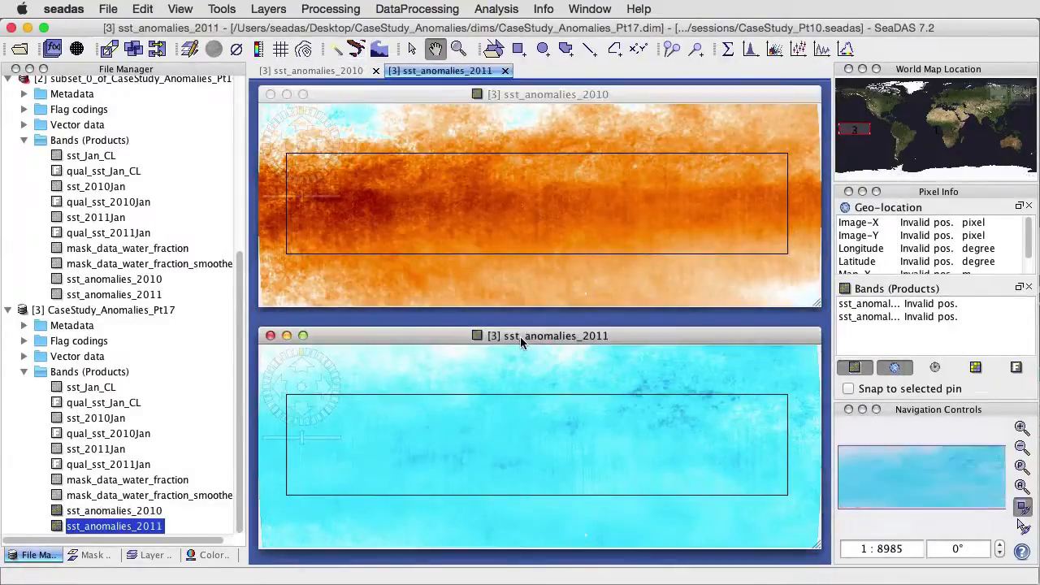
pyautogui.click(728, 49)
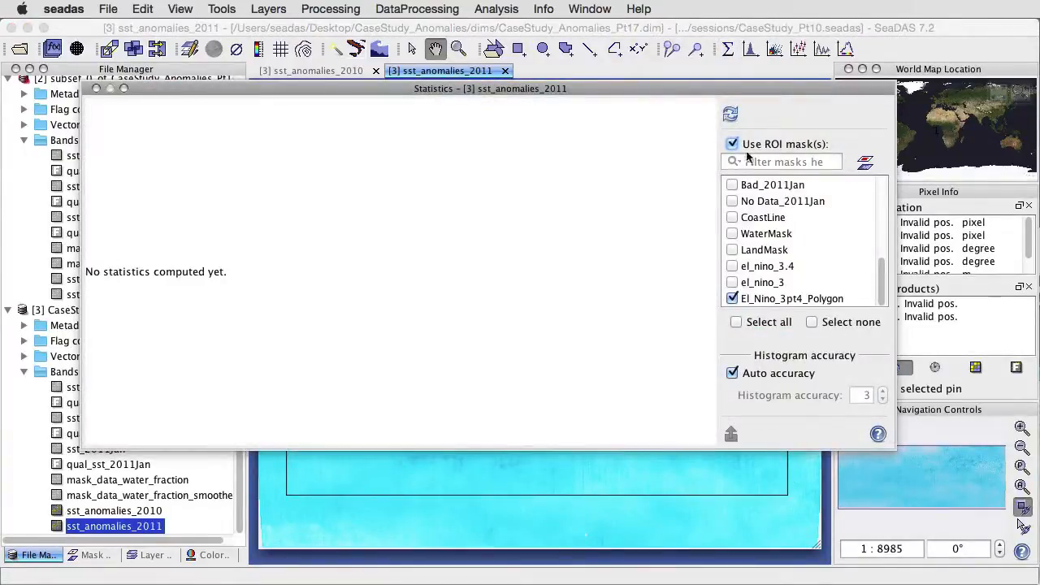
pyautogui.click(730, 114)
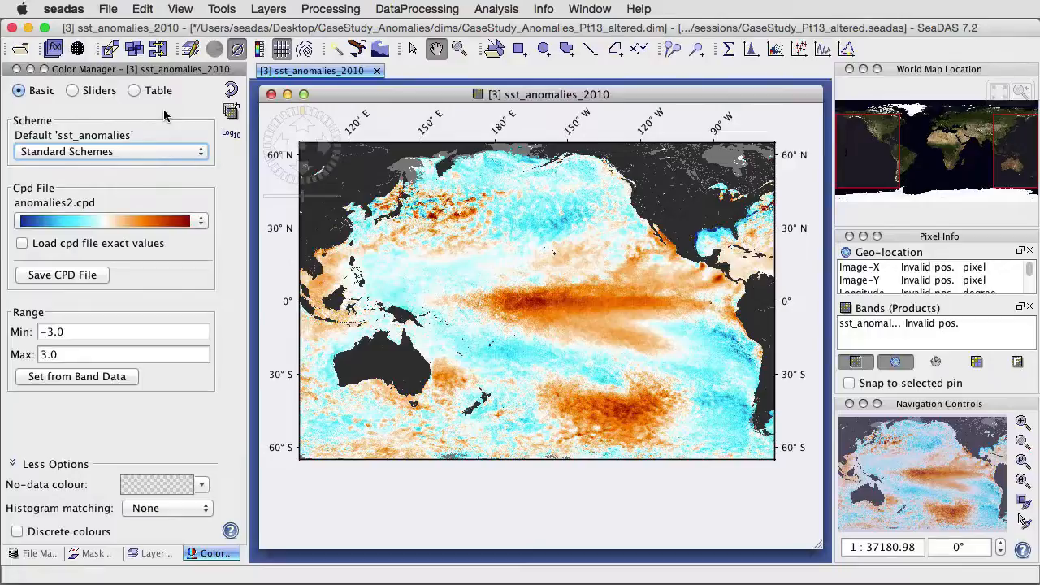
# Step: Locate the sst_anomalies entry among the standard color schemes for the sst_anomalies_2010 band
pyautogui.click(171, 153)
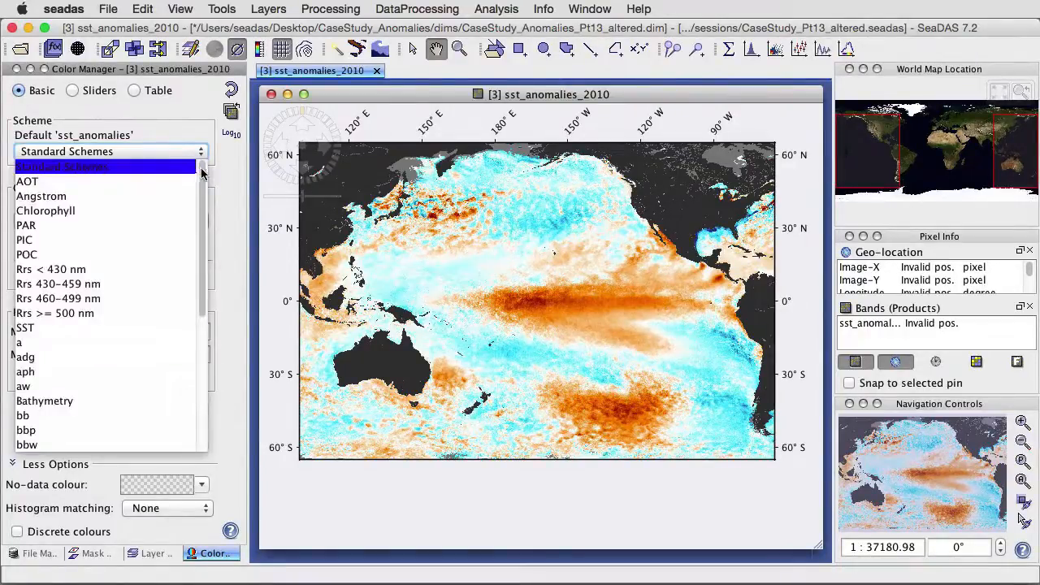
pyautogui.moveTo(203, 173); pyautogui.dragTo(206, 433)
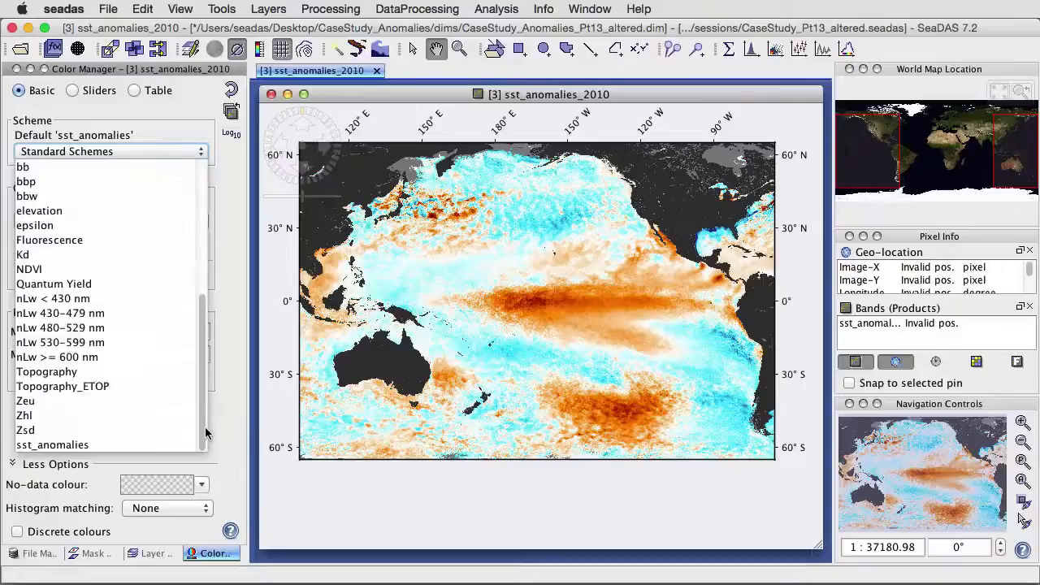
pyautogui.click(75, 446)
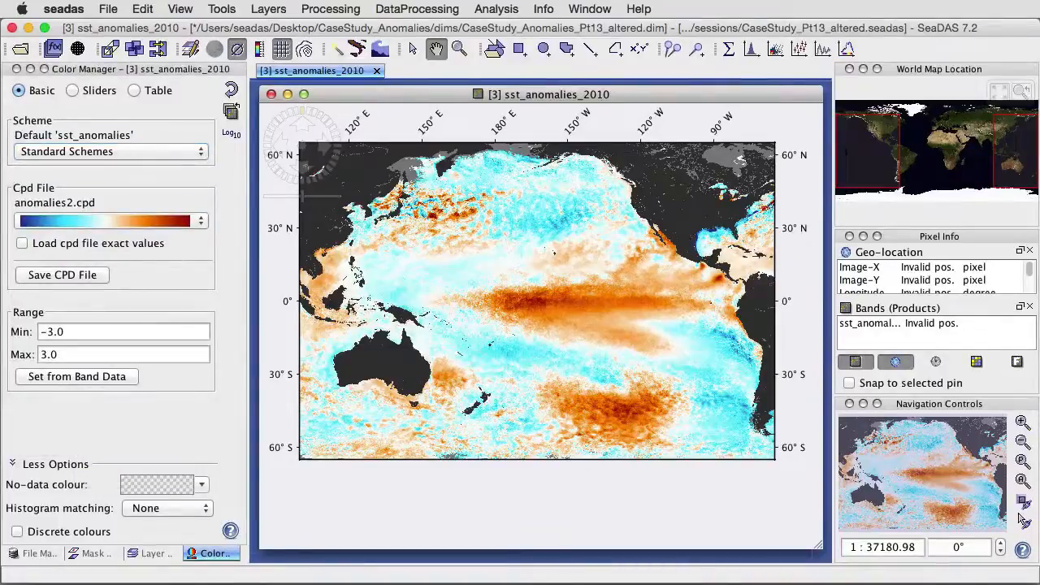
# Step: Switch to Terminal, highlight the color-palettes directory path and list the files in that directory
pyautogui.press('super+Tab')
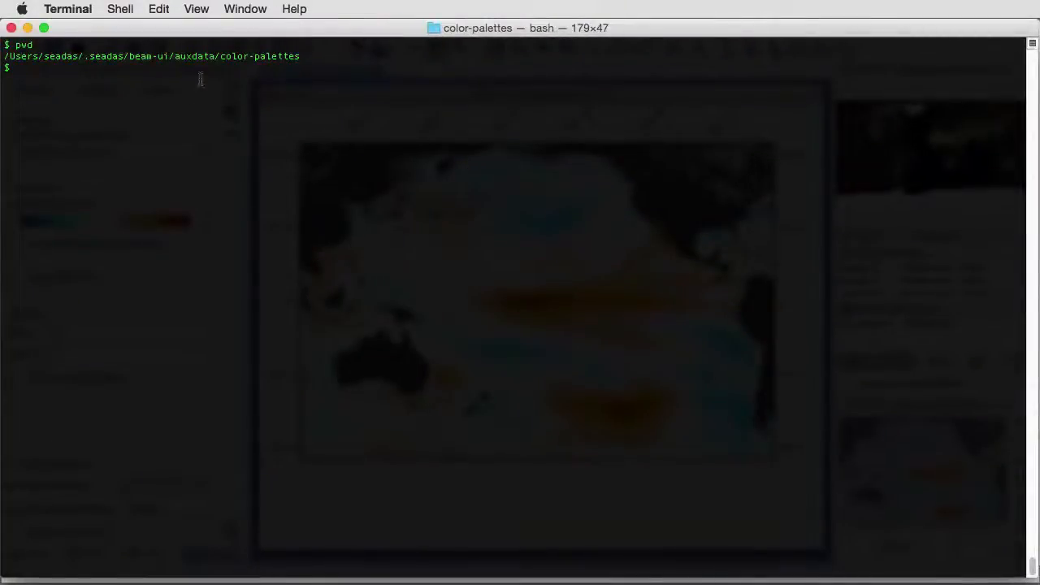
pyautogui.moveTo(303, 56); pyautogui.dragTo(6, 56)
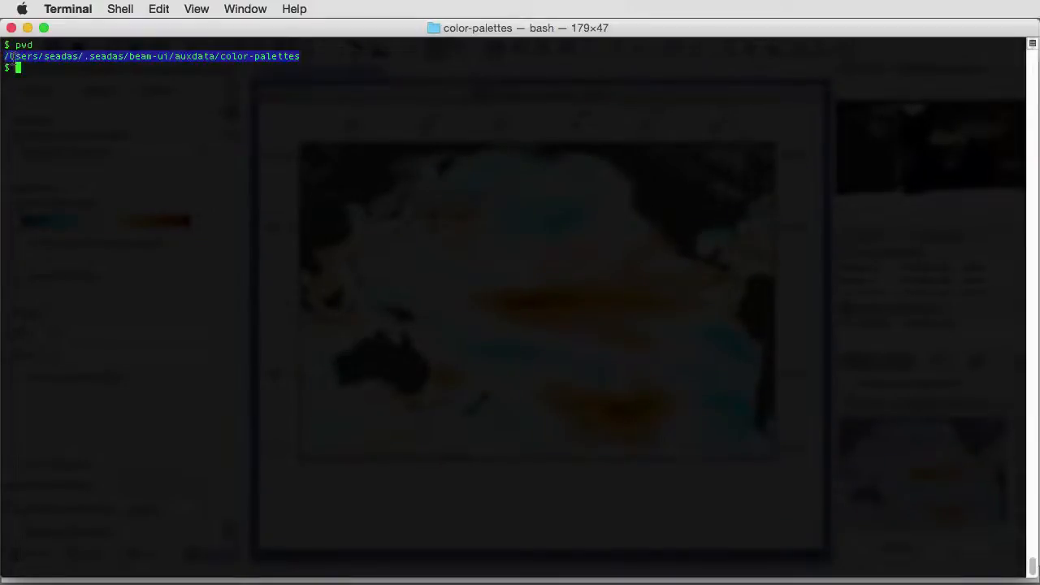
pyautogui.write('ls')
pyautogui.press('Return')
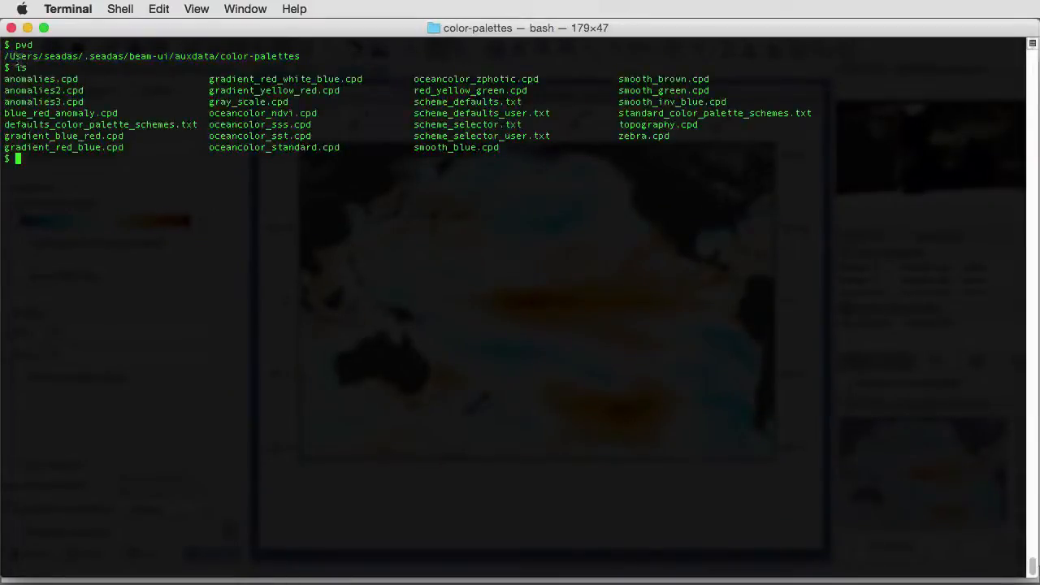
# Step: Open scheme_selector_user.txt from the color-palettes directory in vi
pyautogui.doubleClick(542, 136)
pyautogui.moveTo(520, 140); pyautogui.dragTo(423, 135)
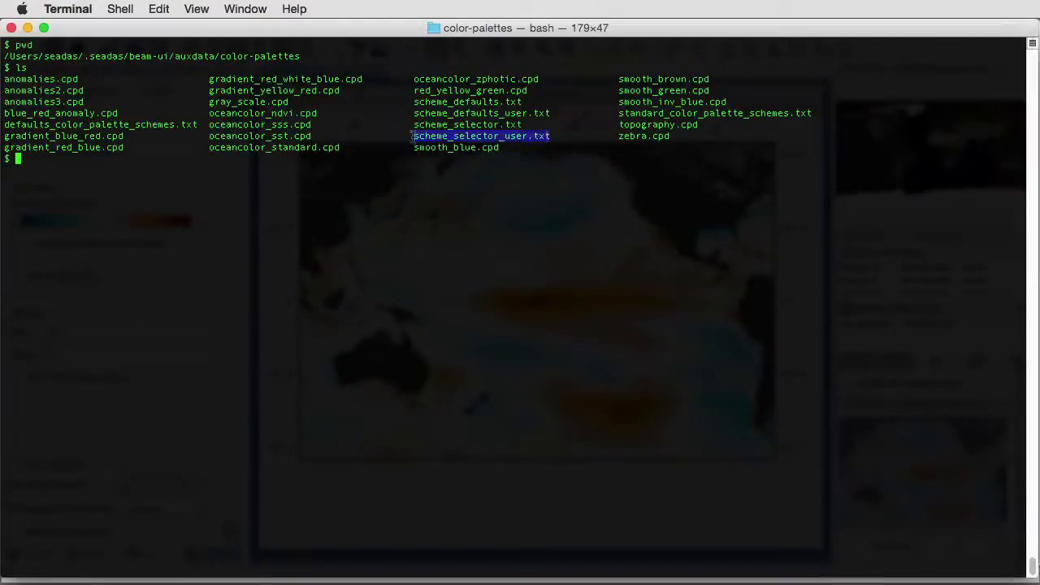
pyautogui.write('vi')
pyautogui.write('scheme_selector_user.txt')
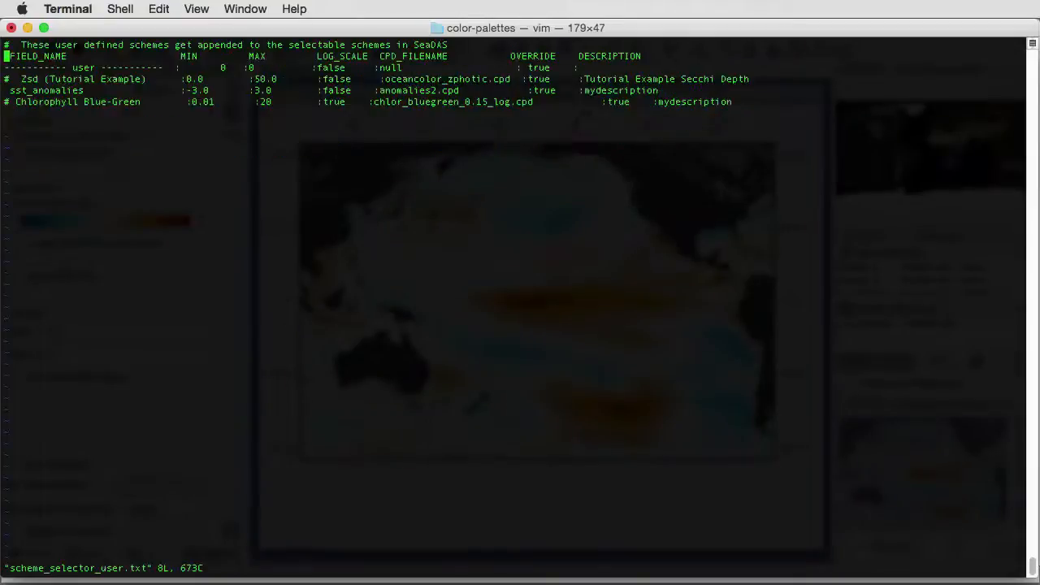
# Step: Examine the sst_anomalies line in the scheme file, covering its field name, range limits, palette file name, override flag and description
pyautogui.moveTo(668, 90); pyautogui.dragTo(6, 91)
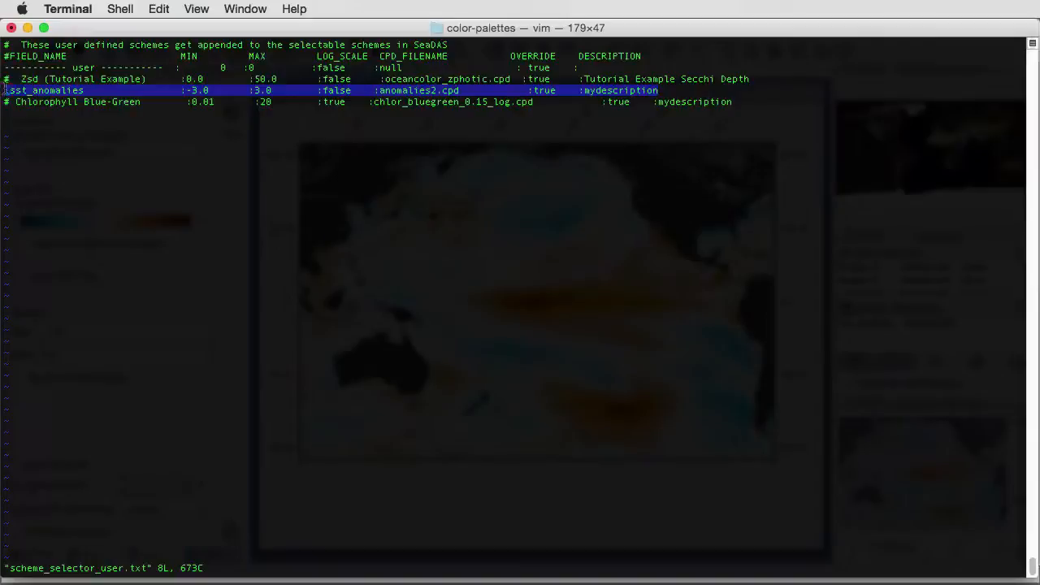
pyautogui.doubleClick(65, 90)
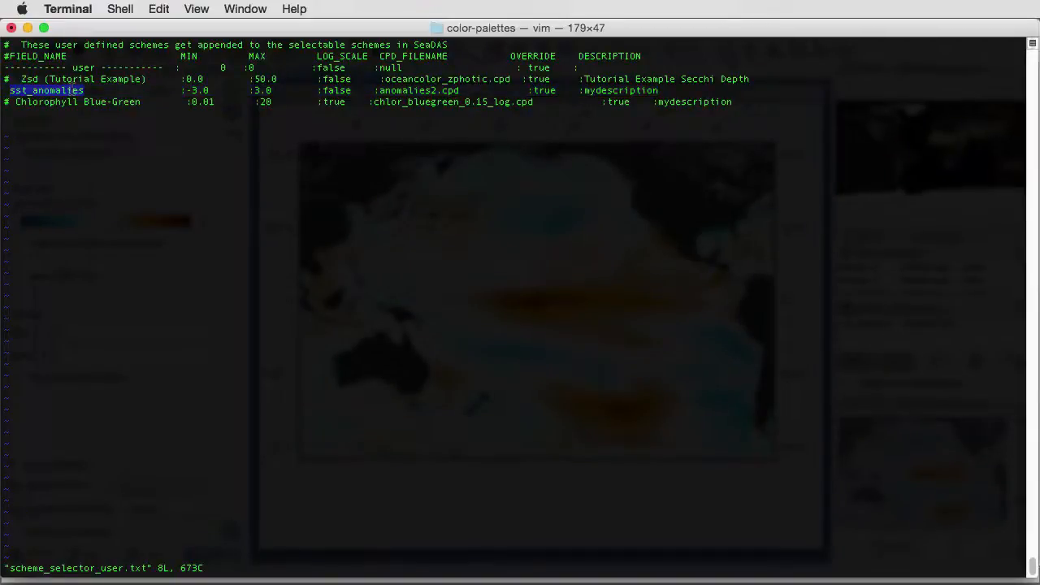
pyautogui.click(205, 90)
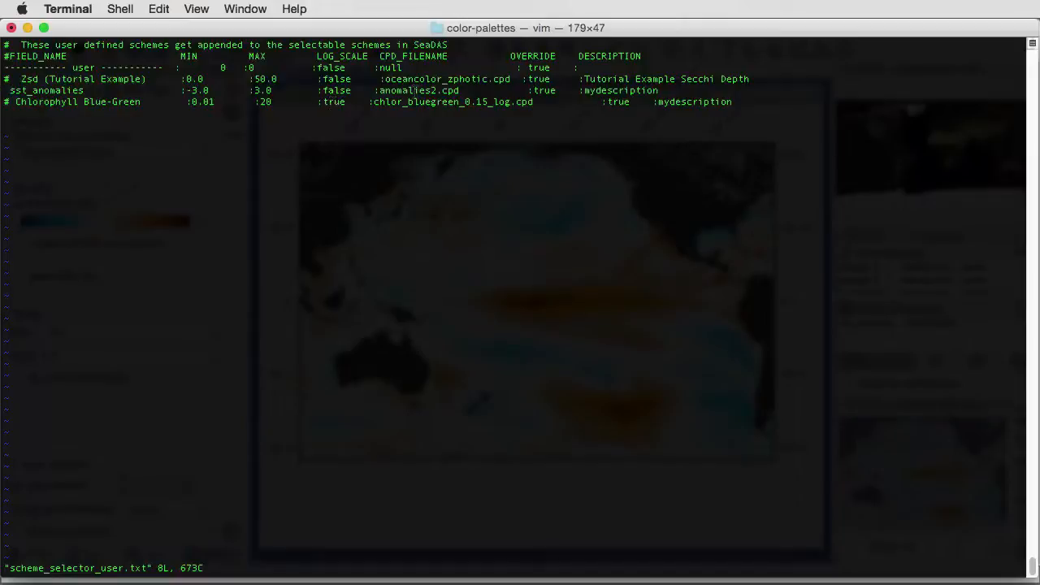
pyautogui.moveTo(459, 91); pyautogui.dragTo(379, 91)
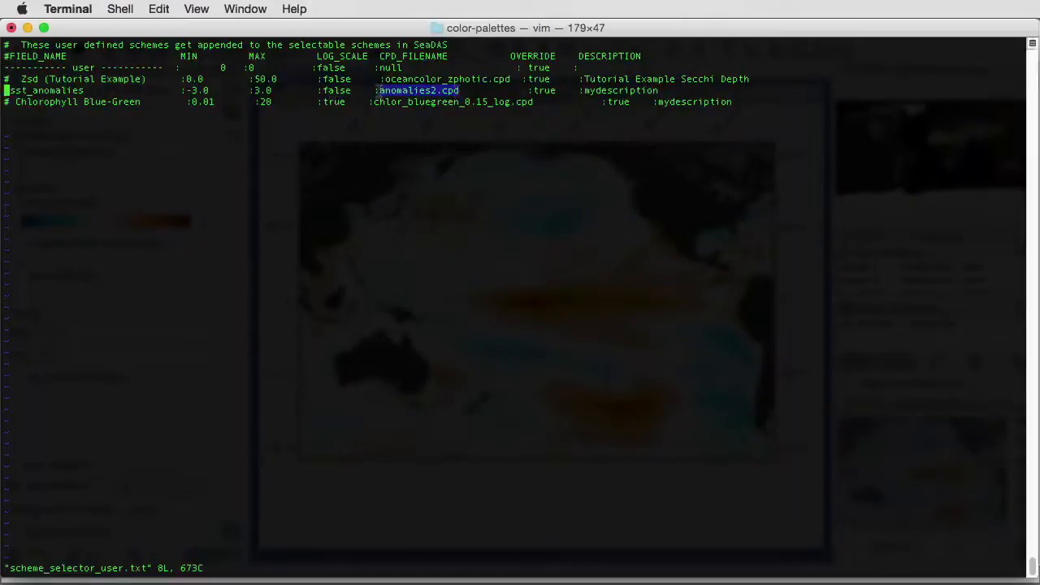
pyautogui.doubleClick(543, 91)
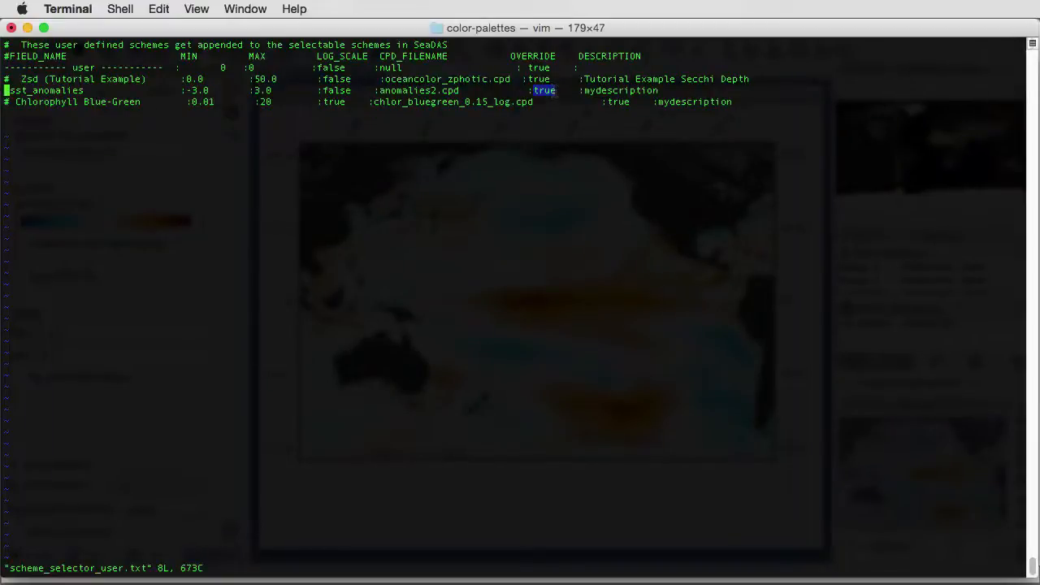
pyautogui.moveTo(658, 91); pyautogui.dragTo(578, 90)
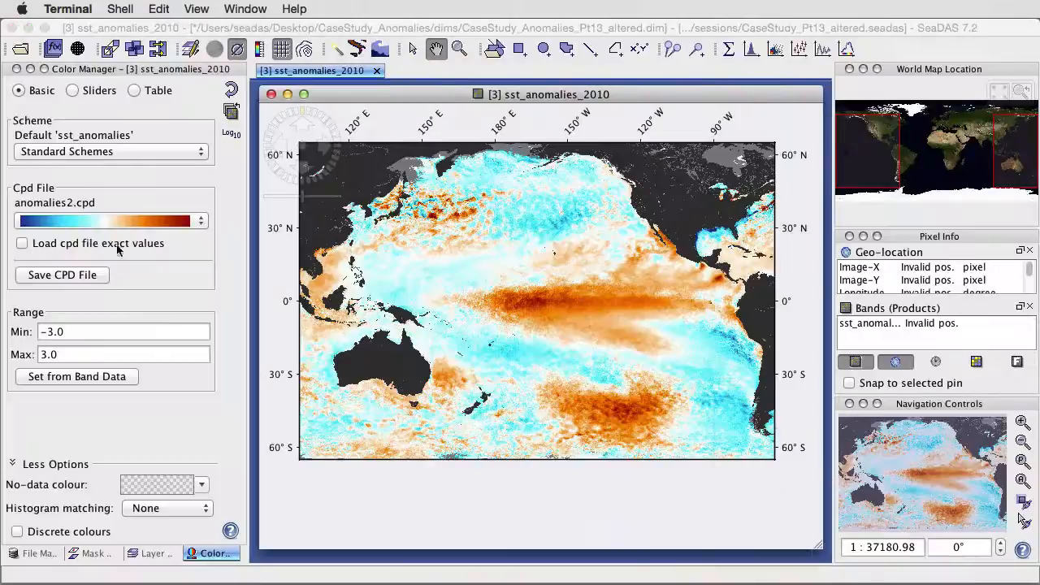
# Step: Switch back to SeaDAS and apply the sst_anomalies color scheme to the sst_anomalies_2010 band
pyautogui.click(186, 153)
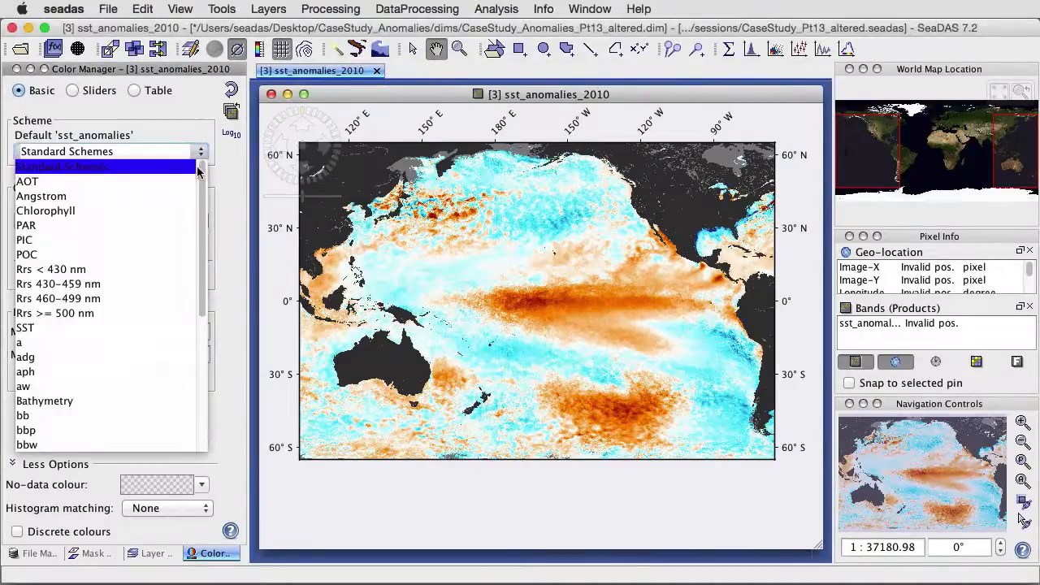
pyautogui.moveTo(201, 174); pyautogui.dragTo(195, 381)
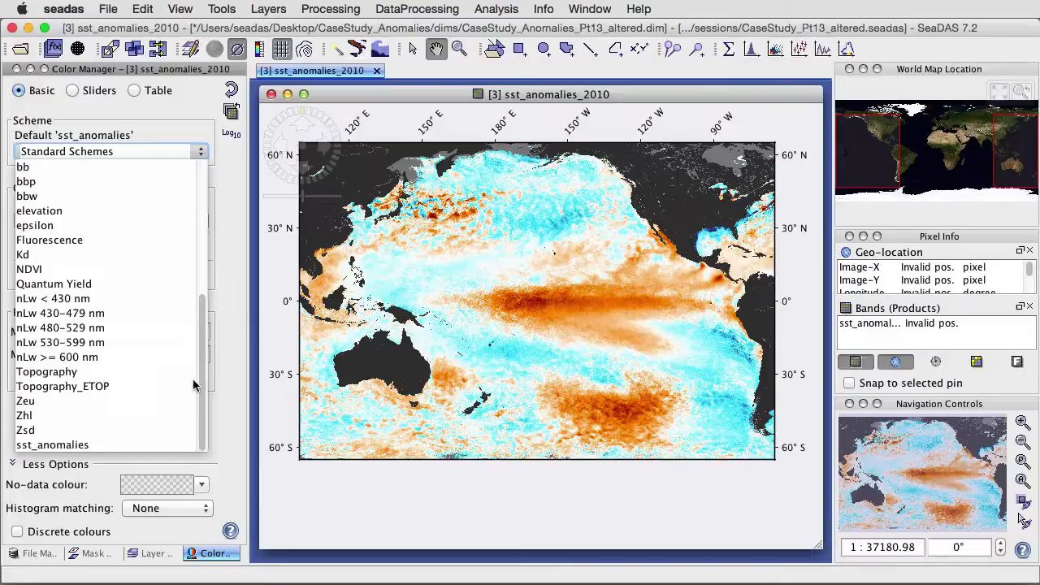
pyautogui.click(91, 446)
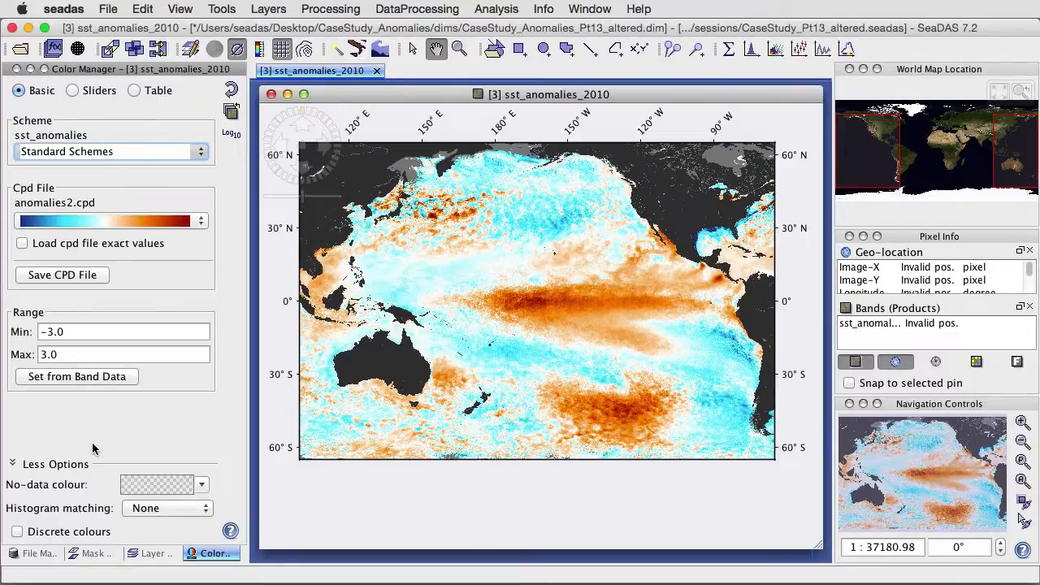
# Step: Try the Chlorophyll color scheme on the sst_anomalies_2010 band and return the band to the sst_anomalies scheme
pyautogui.click(94, 152)
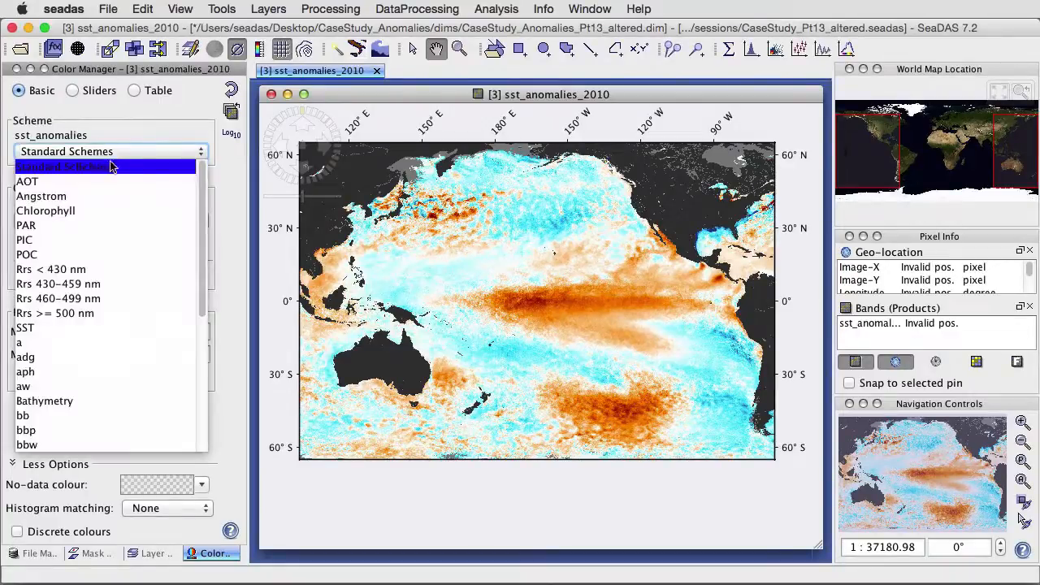
pyautogui.click(118, 212)
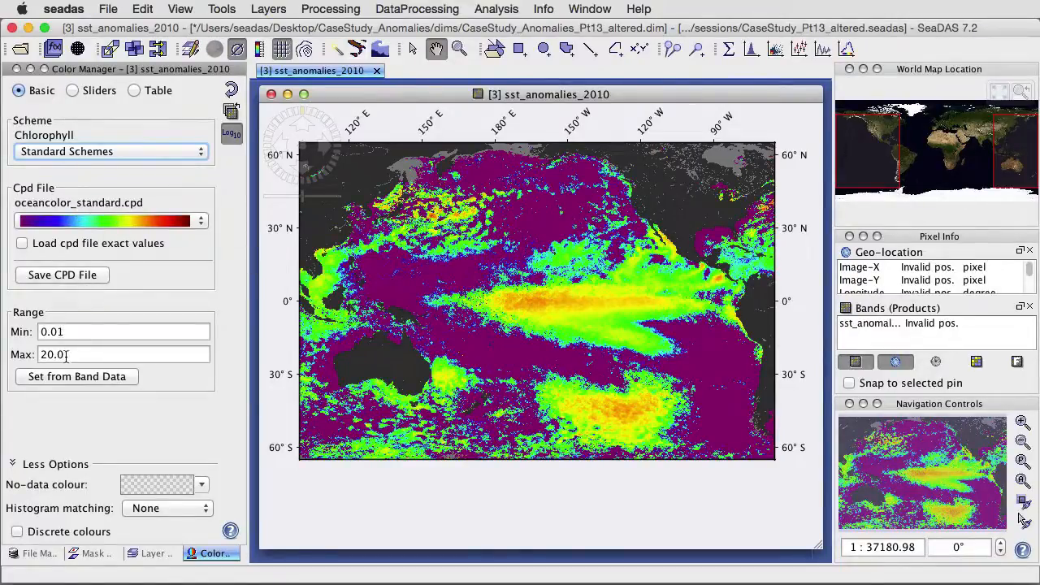
pyautogui.click(161, 153)
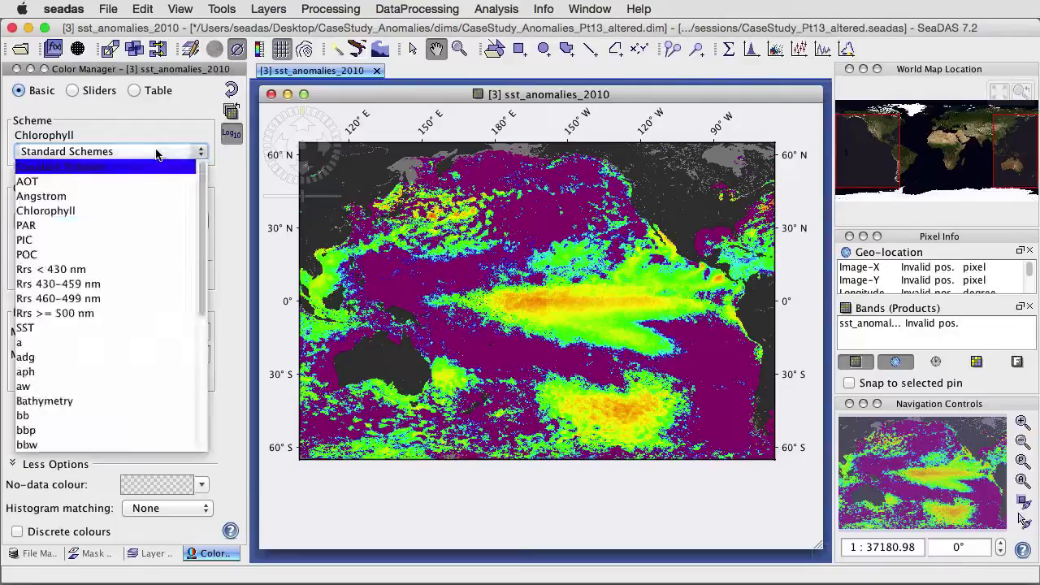
pyautogui.moveTo(206, 179); pyautogui.dragTo(208, 399)
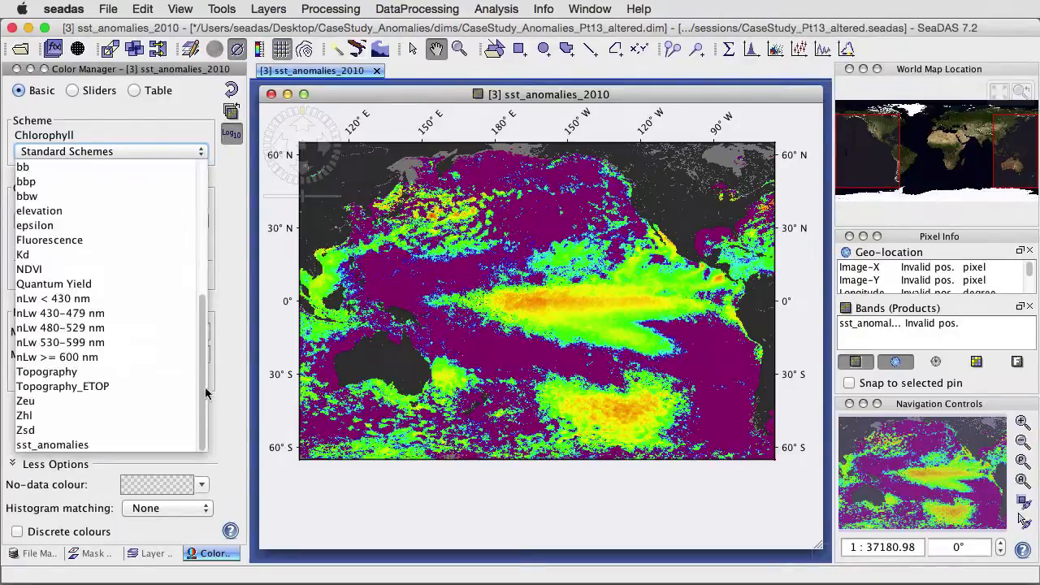
pyautogui.click(92, 445)
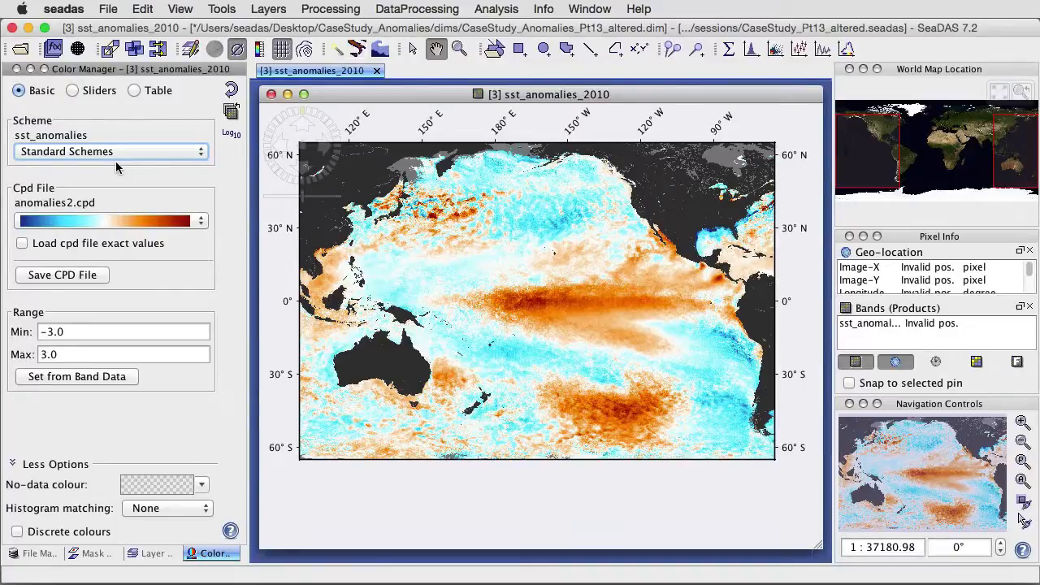
# Step: Check the open band's name in the product tree and reset its color settings to the band's default scheme
pyautogui.click(37, 554)
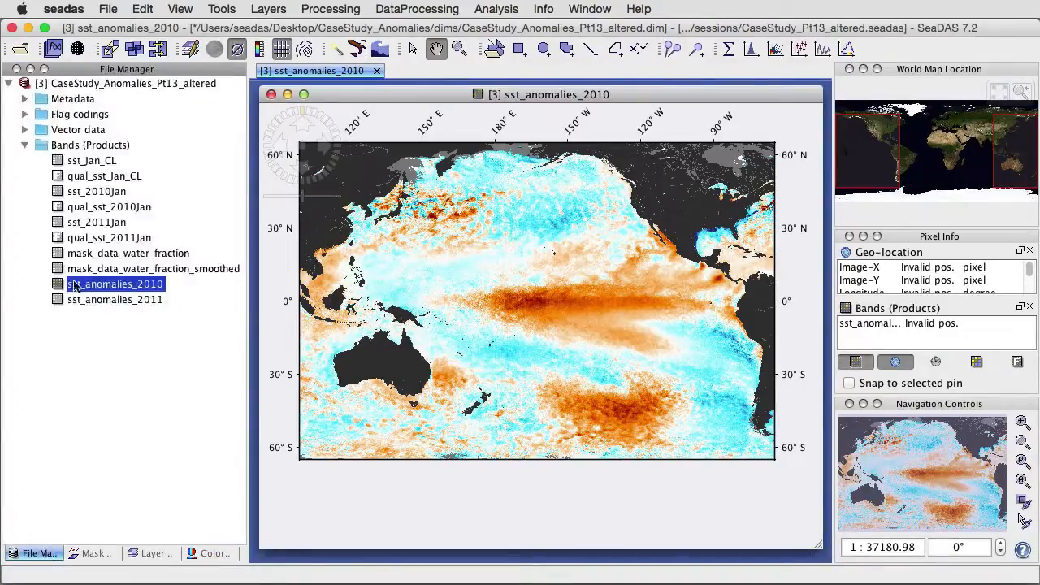
pyautogui.click(213, 553)
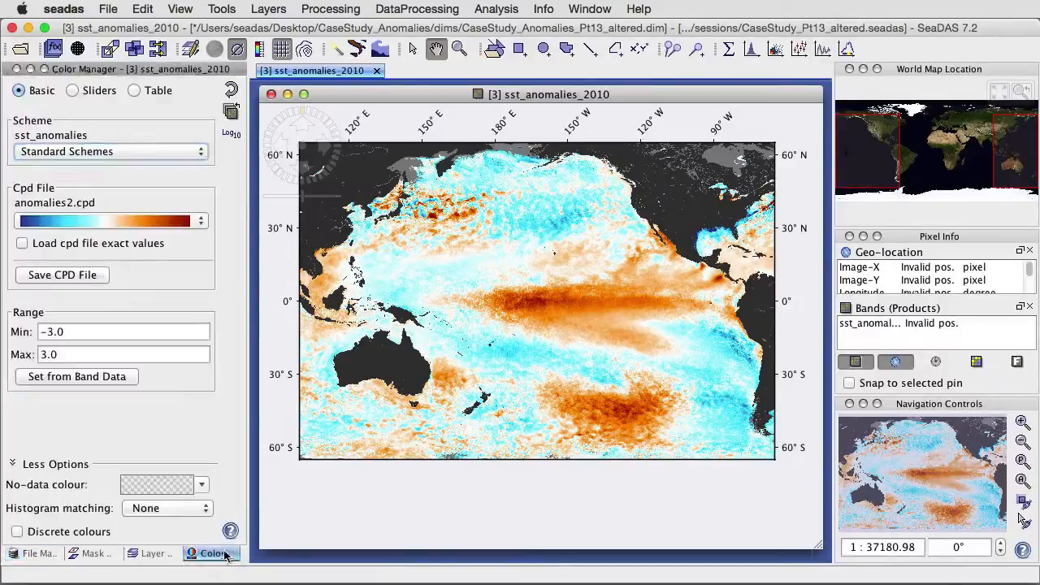
pyautogui.click(233, 89)
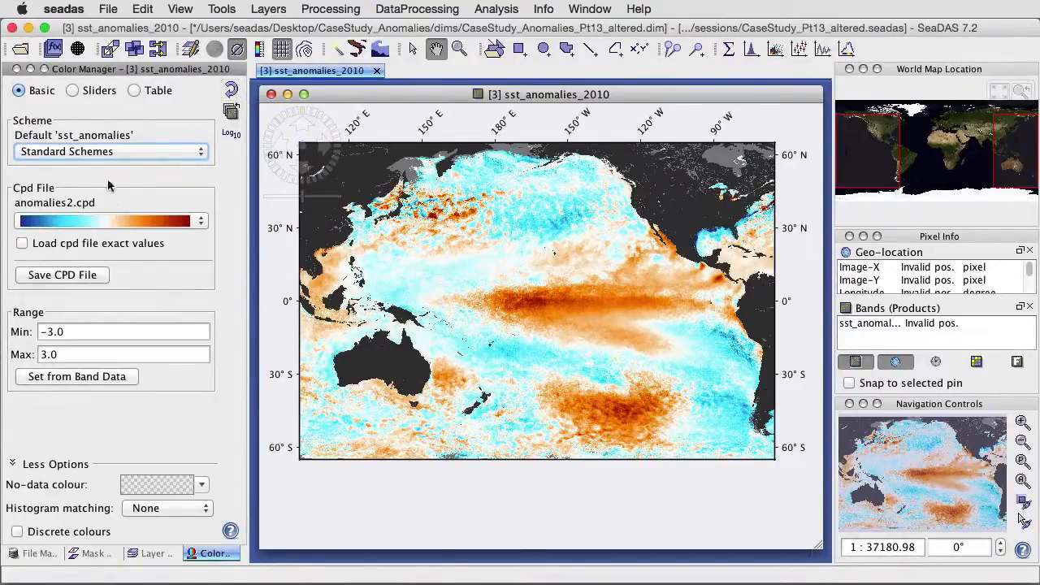
# Step: Apply the standard Chlorophyll color scheme to the sst_anomalies_2010 band
pyautogui.click(114, 152)
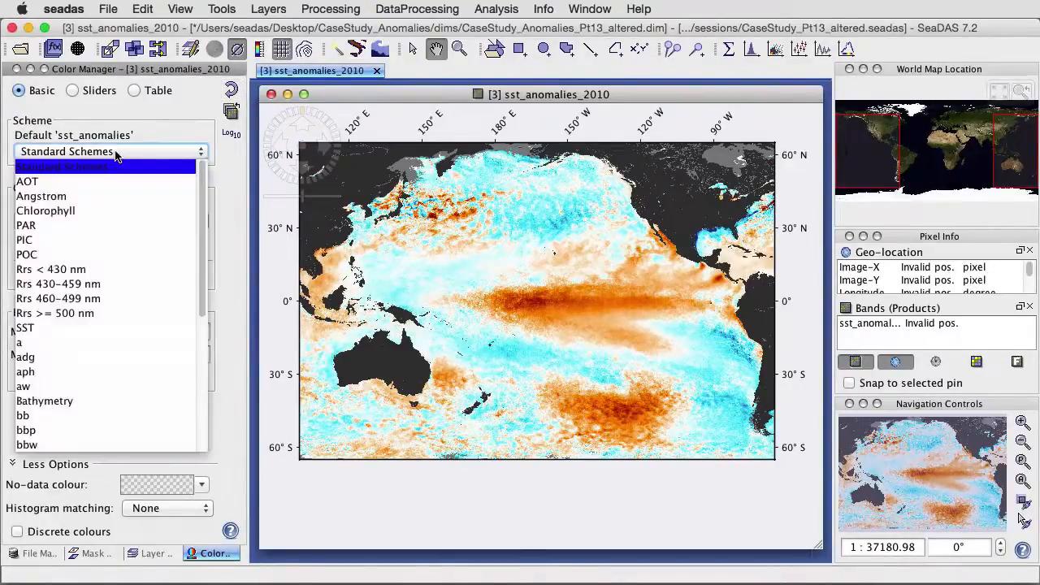
pyautogui.click(93, 211)
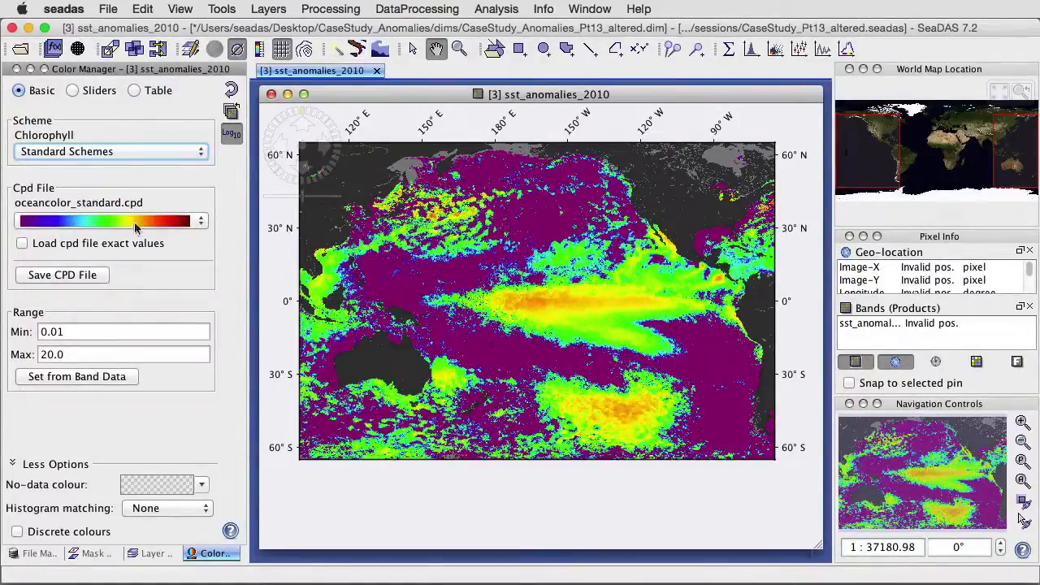
# Step: Reset the sst_anomalies_2010 band to its default color scheme, and switch to Terminal to open scheme_defaults_user.txt in vi
pyautogui.click(234, 91)
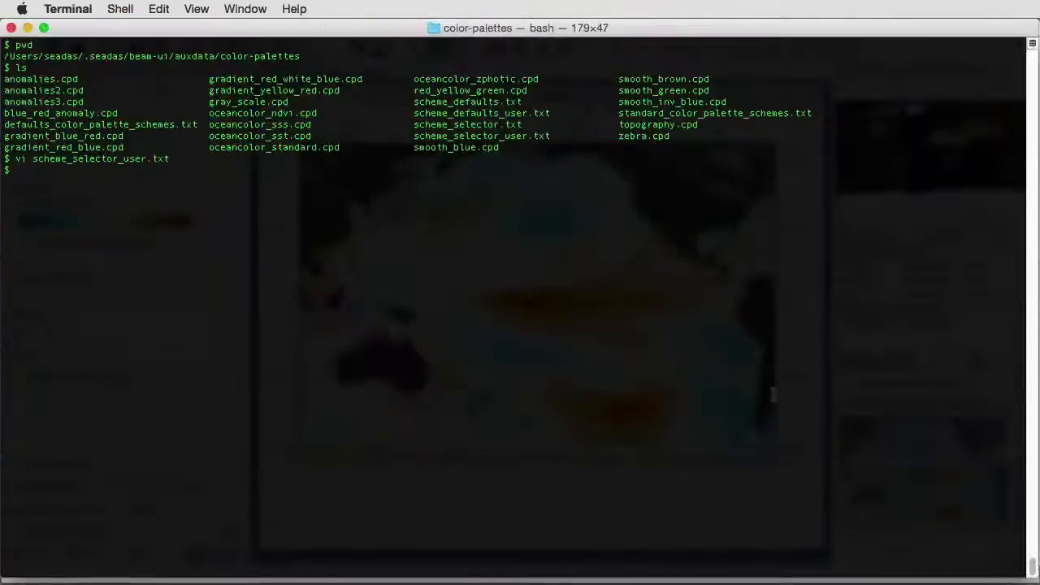
pyautogui.moveTo(301, 56); pyautogui.dragTo(3, 56)
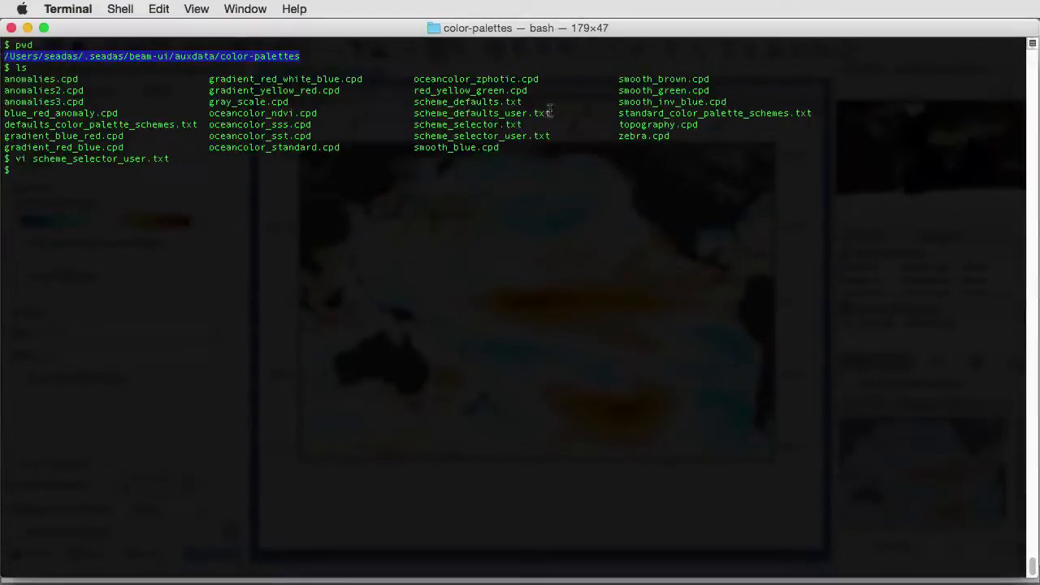
pyautogui.moveTo(551, 113); pyautogui.dragTo(412, 113)
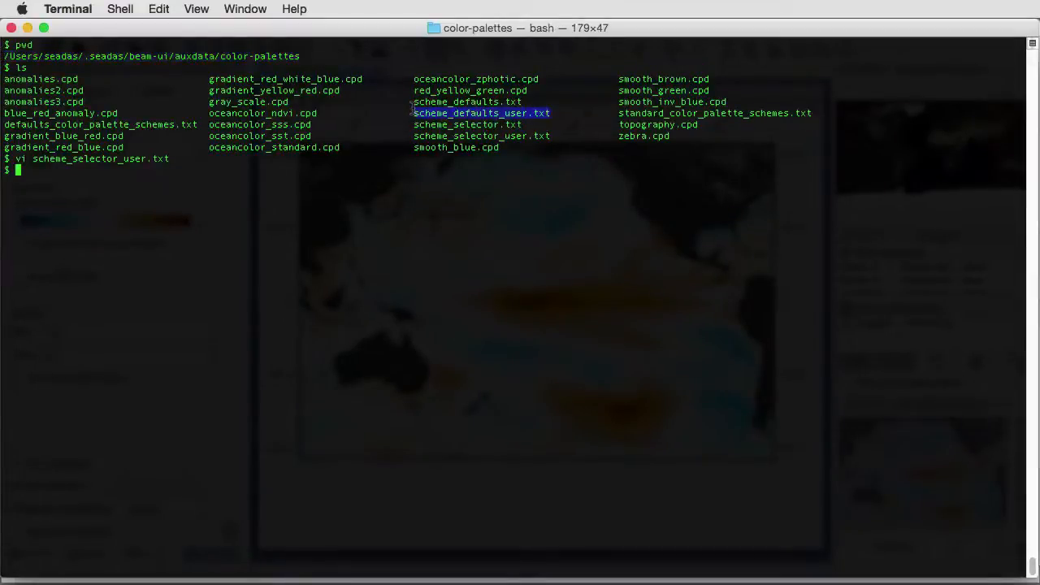
pyautogui.press('super+c')
pyautogui.write('vi')
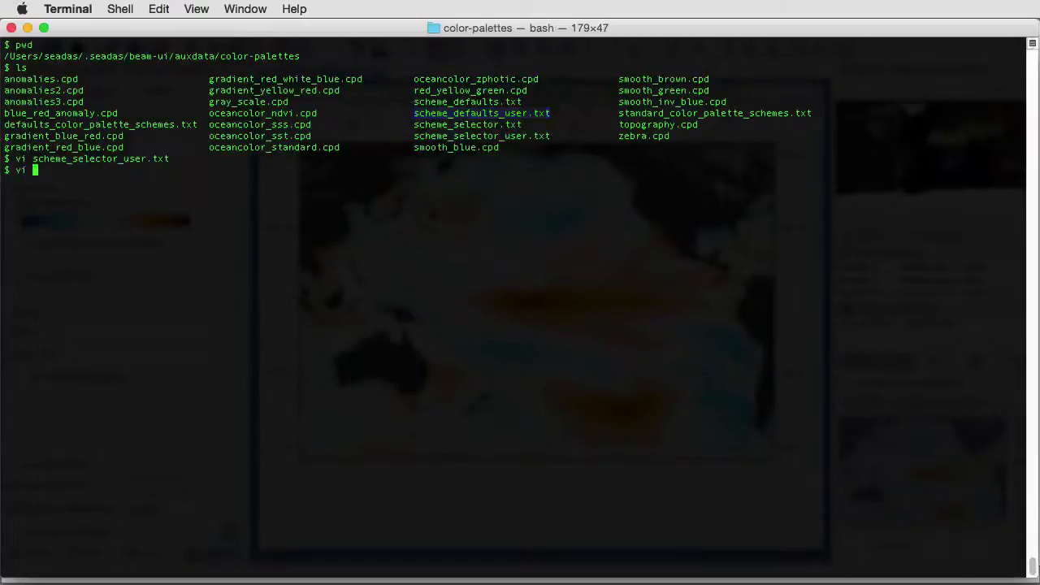
pyautogui.press('super+v')
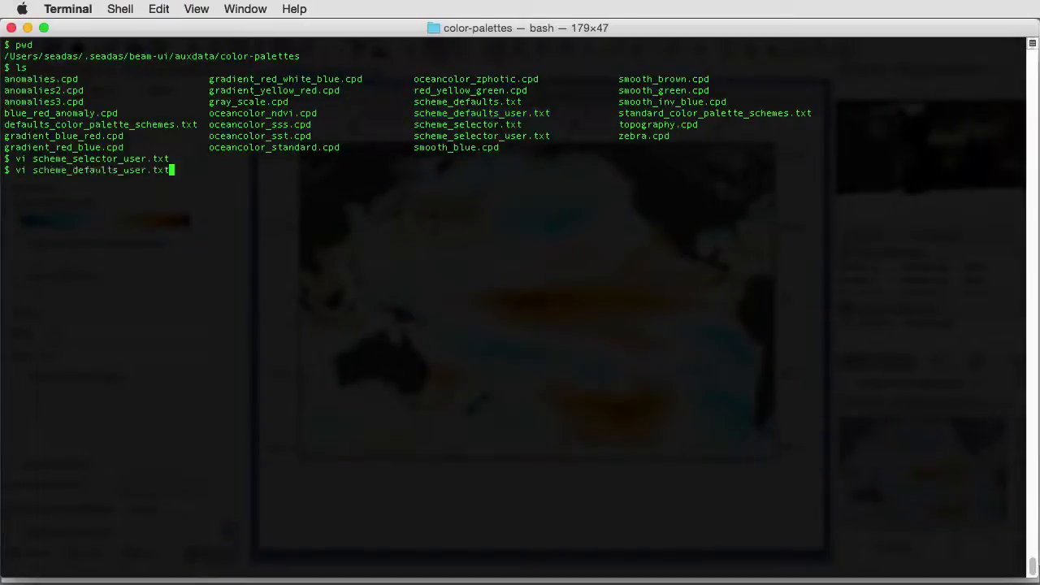
pyautogui.press('Return')
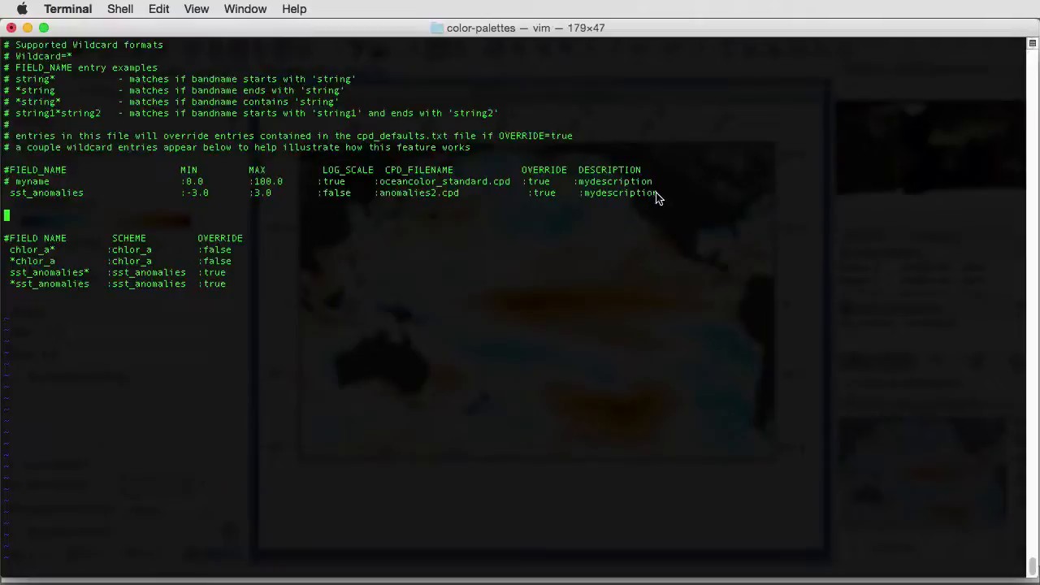
# Step: Examine the sst_anomalies default entry, the sst_anomalies wildcard entries and the supported wildcard formats in scheme_defaults_user.txt
pyautogui.moveTo(662, 195); pyautogui.dragTo(5, 193)
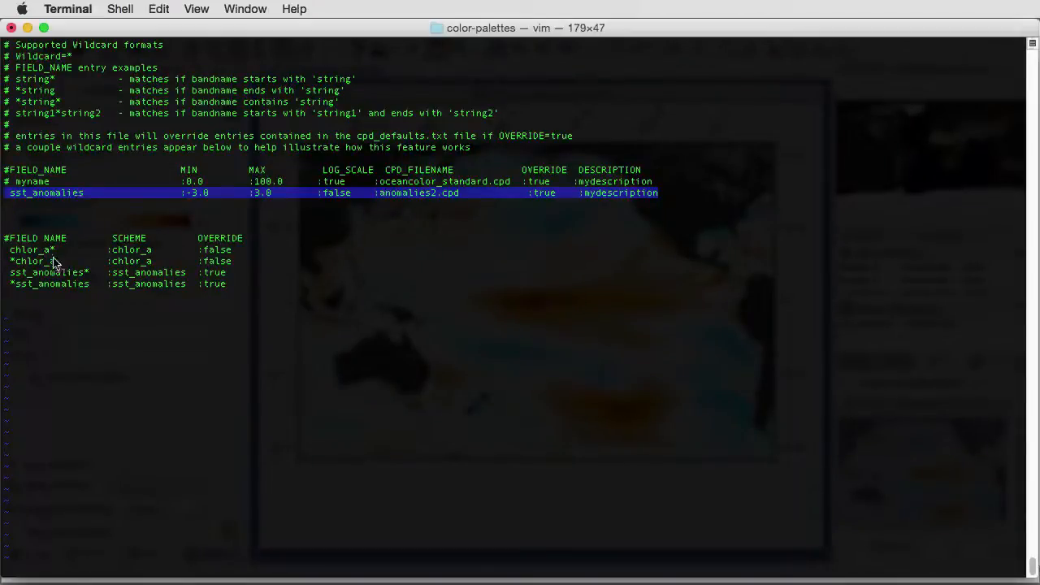
pyautogui.moveTo(231, 277); pyautogui.dragTo(12, 277)
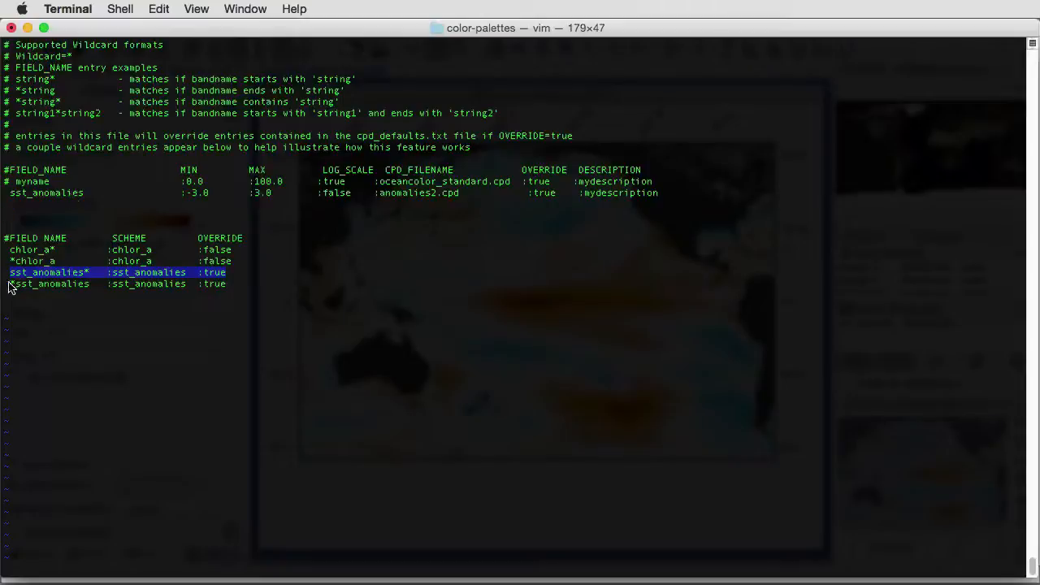
pyautogui.moveTo(11, 286); pyautogui.dragTo(216, 287)
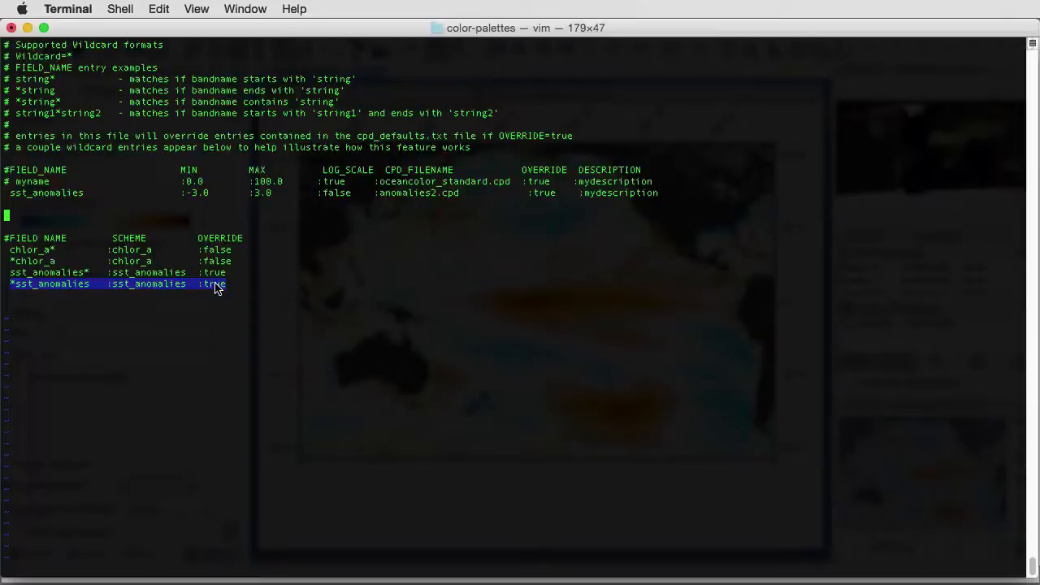
pyautogui.moveTo(215, 287); pyautogui.dragTo(229, 293)
pyautogui.moveTo(506, 118); pyautogui.dragTo(3, 81)
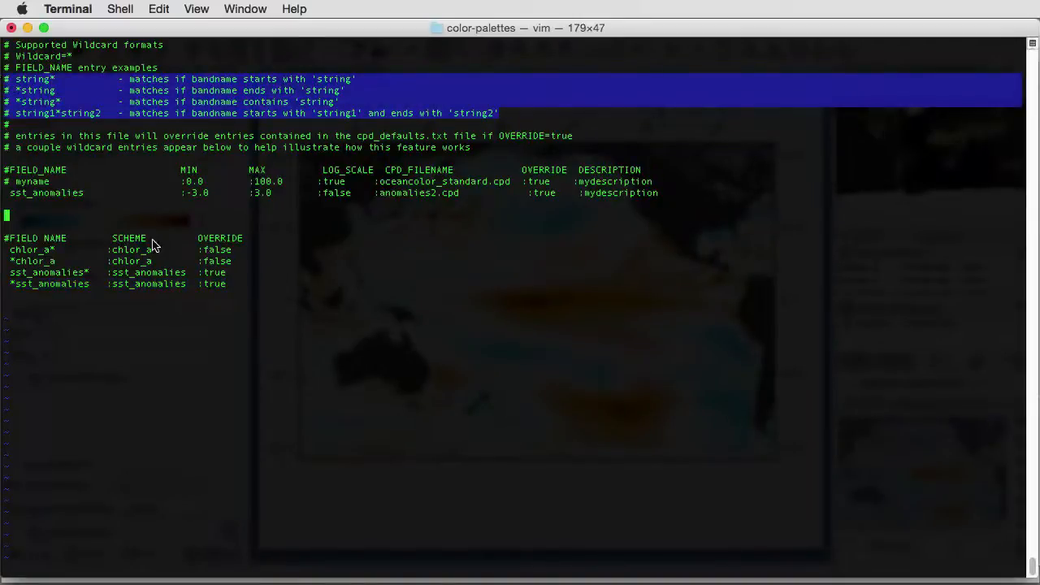
pyautogui.click(229, 291)
pyautogui.moveTo(229, 291); pyautogui.dragTo(8, 229)
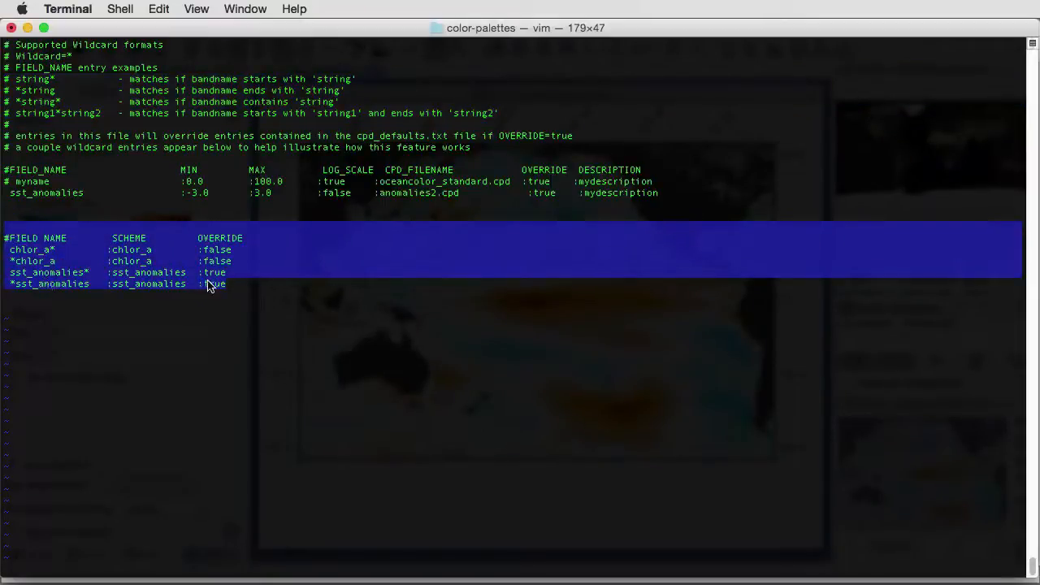
pyautogui.moveTo(687, 200); pyautogui.dragTo(4, 165)
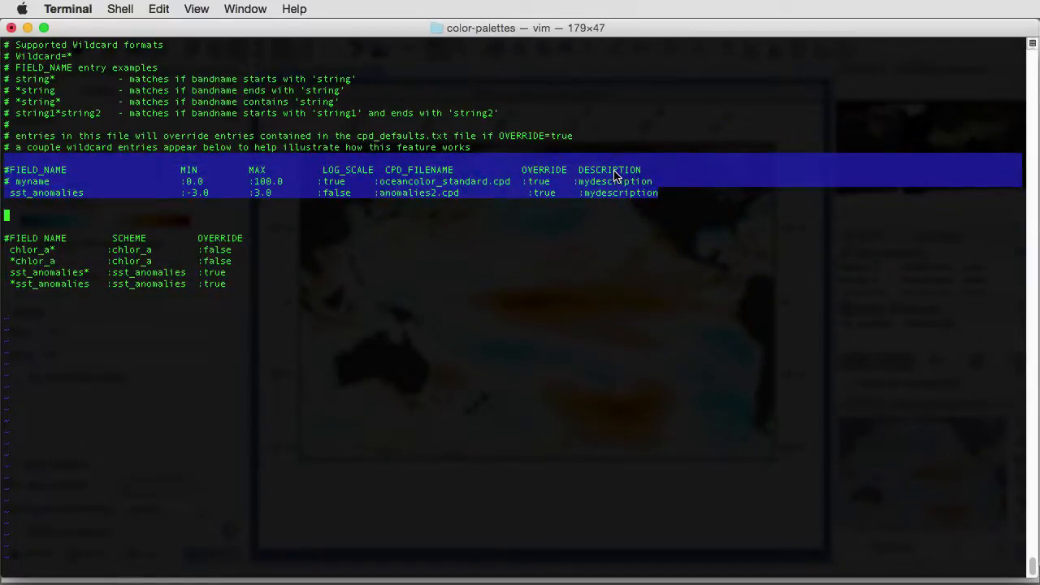
# Step: Switch back to SeaDAS and check the color table values of the sst_anomalies_2010 band, returning to the basic color settings
pyautogui.click(28, 27)
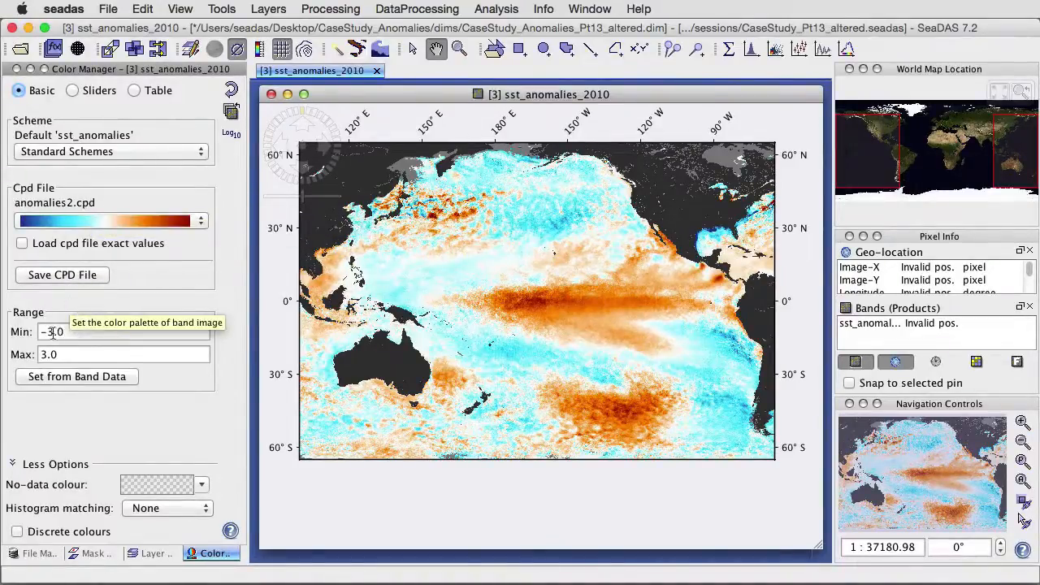
pyautogui.click(134, 91)
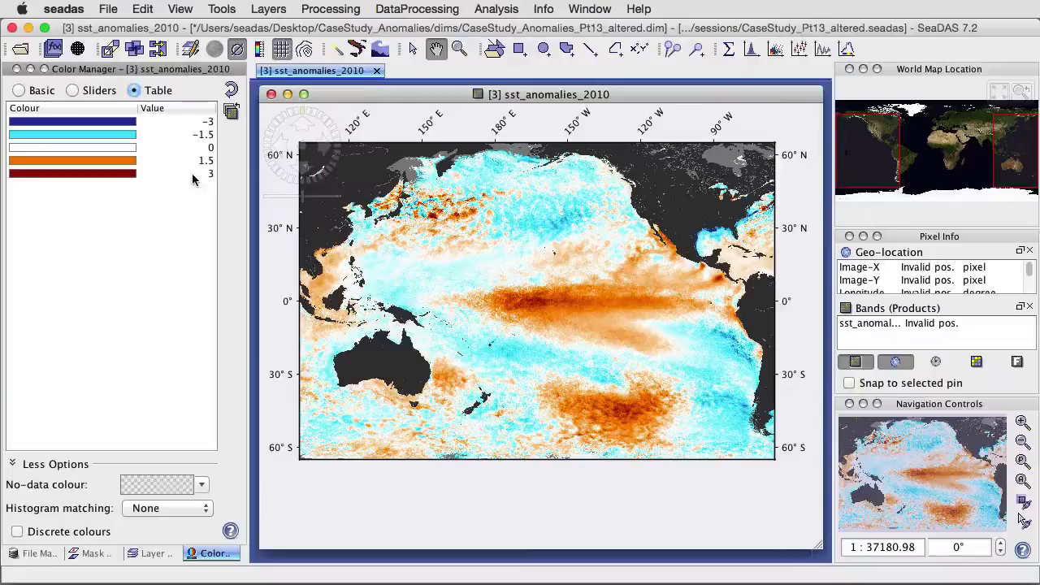
pyautogui.click(20, 92)
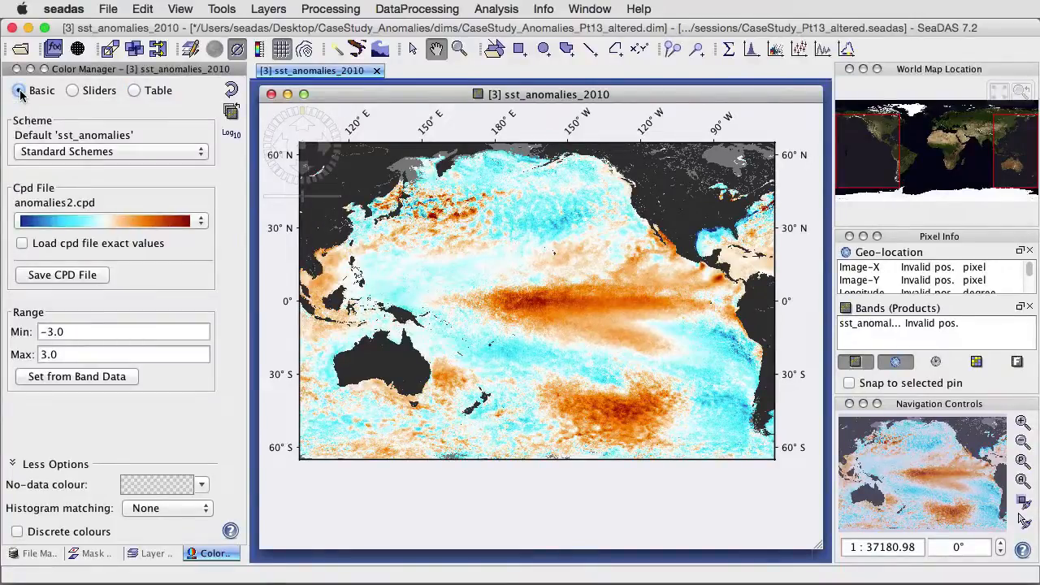
# Step: Enable loading of exact cpd file values, reapply the anomalies2.cpd palette to the band and show its color table
pyautogui.click(22, 245)
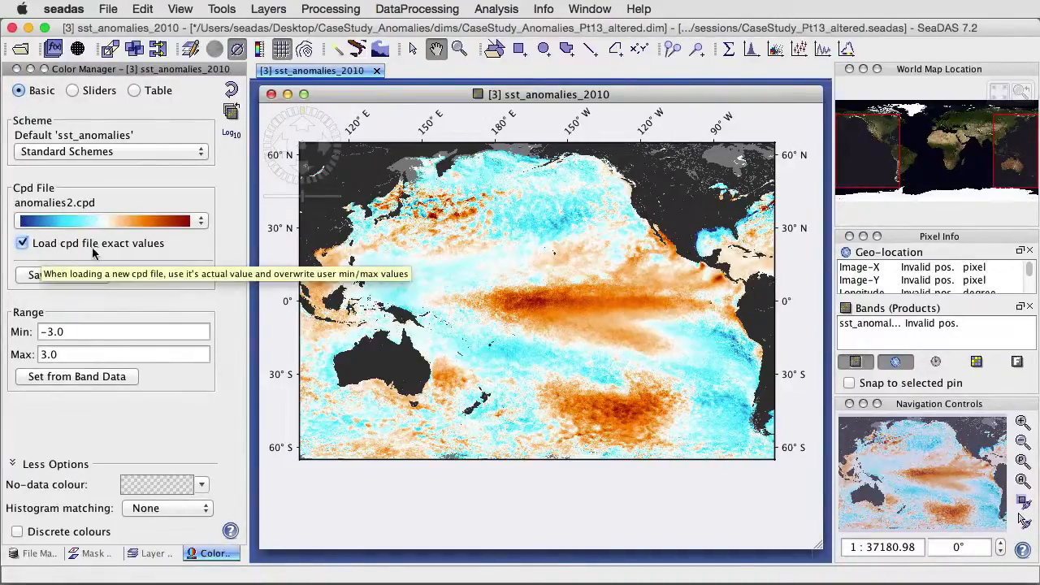
pyautogui.click(135, 220)
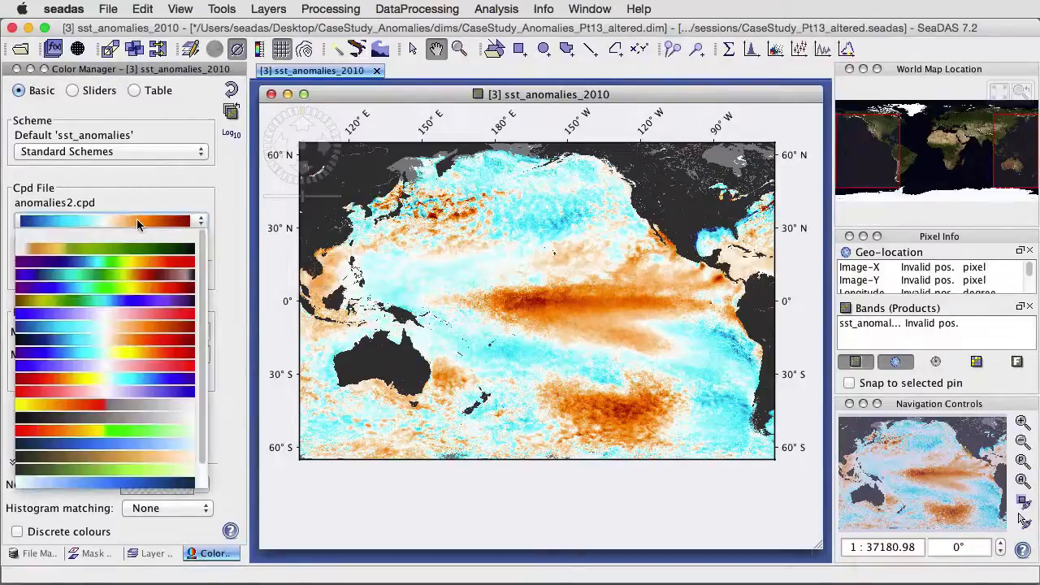
pyautogui.click(104, 325)
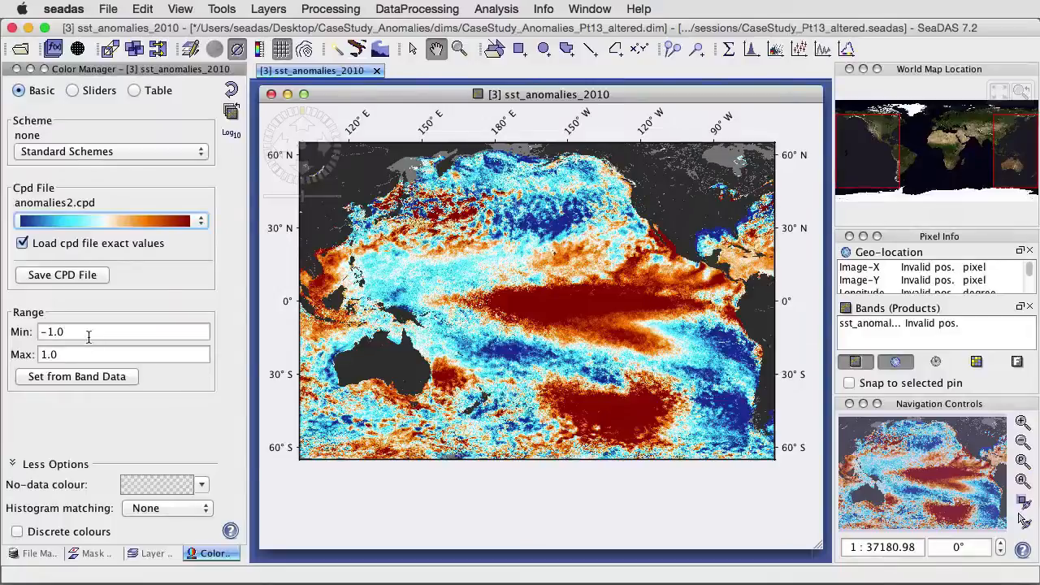
pyautogui.click(135, 91)
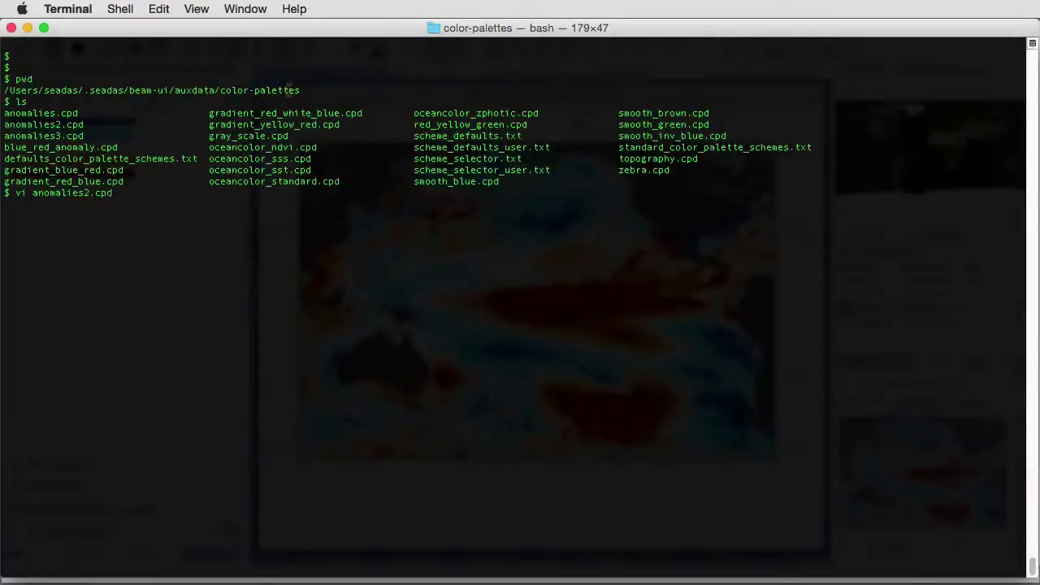
# Step: In Terminal, locate anomalies2.cpd in the color-palettes directory and open it in vi
pyautogui.moveTo(298, 90); pyautogui.dragTo(5, 90)
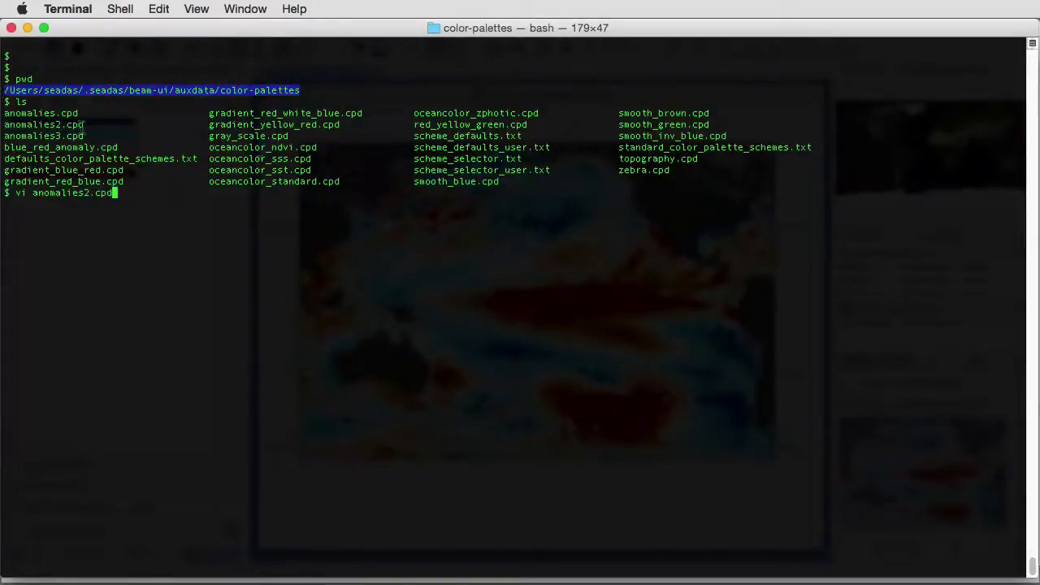
pyautogui.moveTo(83, 124); pyautogui.dragTo(5, 125)
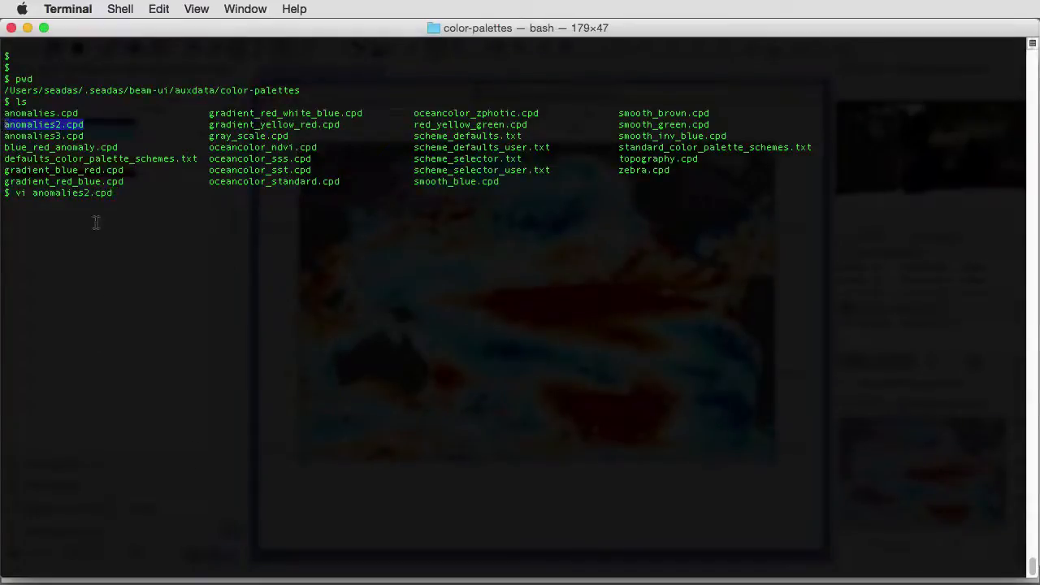
pyautogui.click(97, 198)
pyautogui.press('Return')
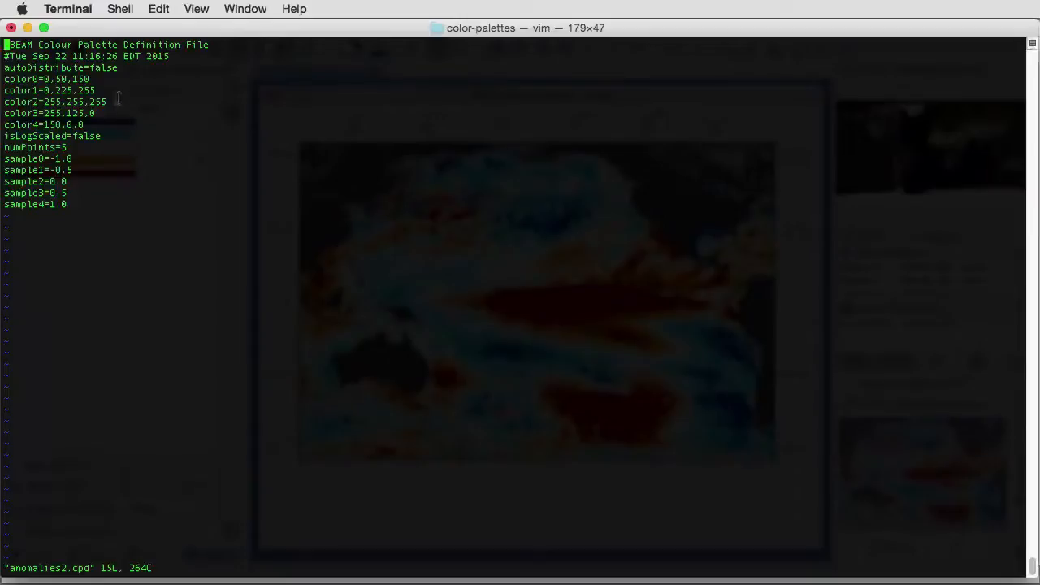
# Step: Examine the color0 and sample0 entries of anomalies2.cpd and quit vi without saving
pyautogui.moveTo(93, 79); pyautogui.dragTo(4, 79)
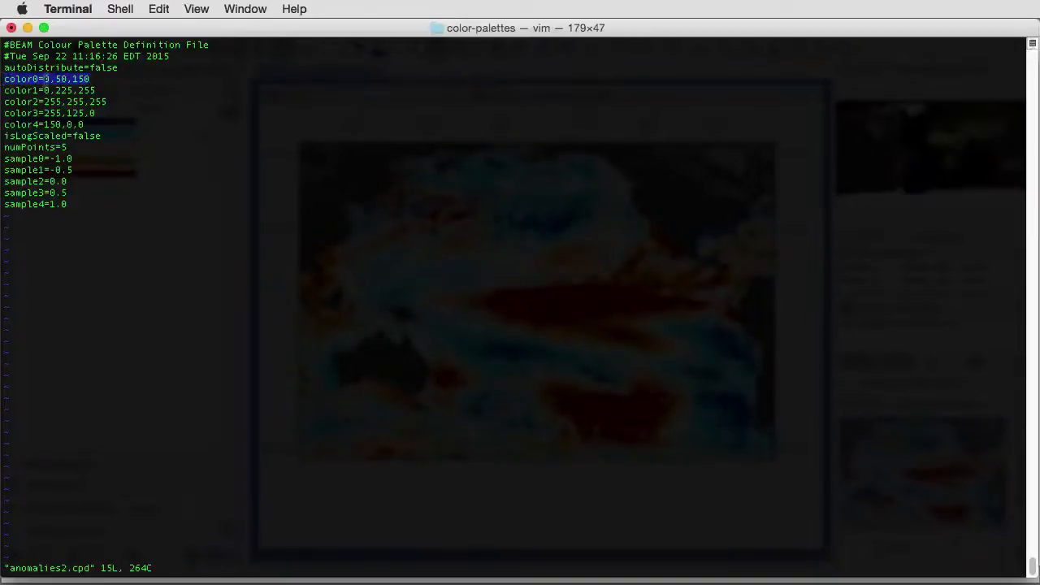
pyautogui.moveTo(72, 159); pyautogui.dragTo(3, 161)
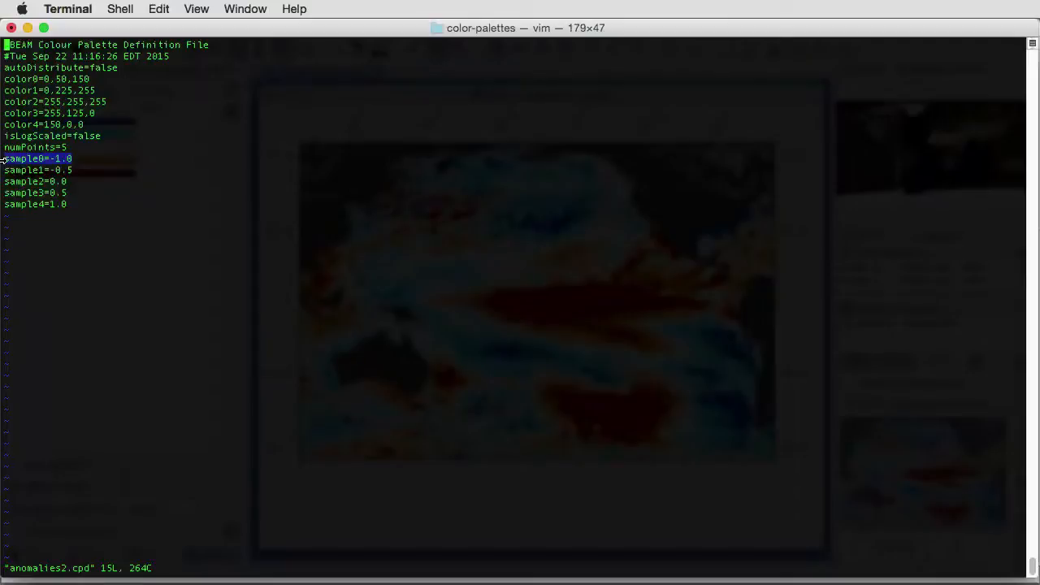
pyautogui.click(69, 151)
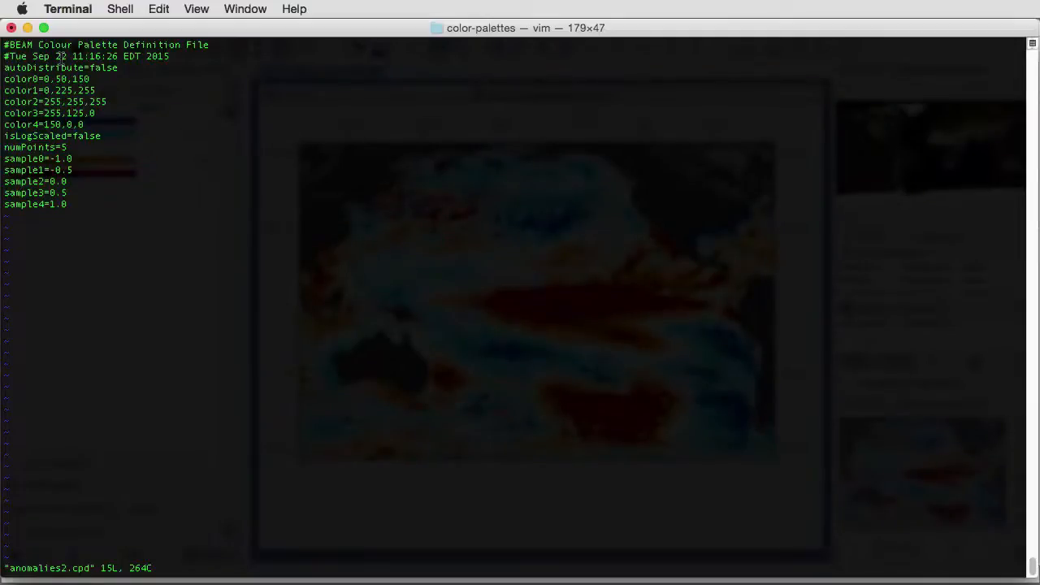
pyautogui.write(':q!')
pyautogui.press('Return')
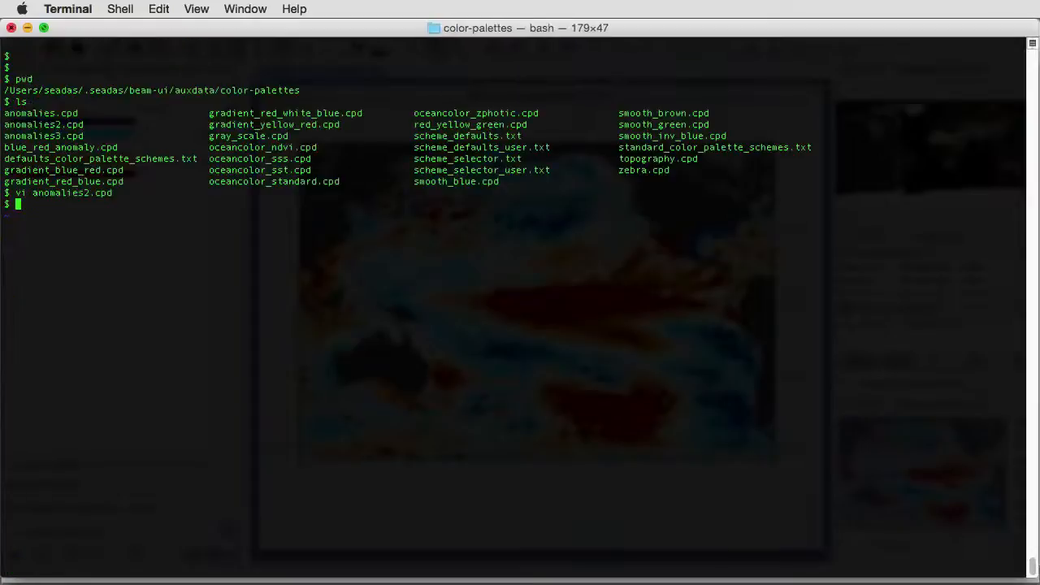
# Step: Return to SeaDAS, apply the gray_scale.cpd palette with its exact values to the band and show its color table
pyautogui.click(29, 32)
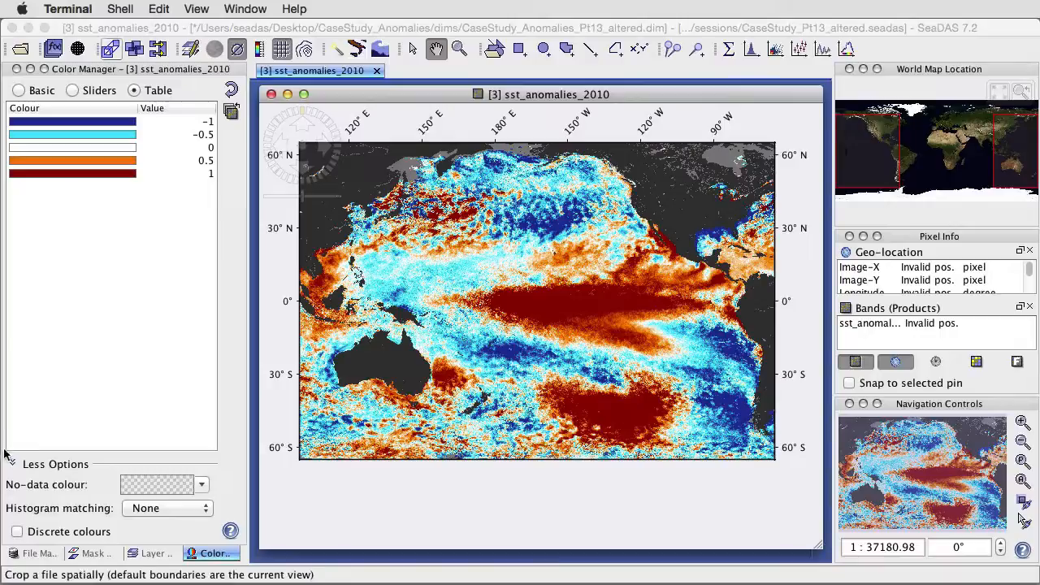
pyautogui.click(18, 97)
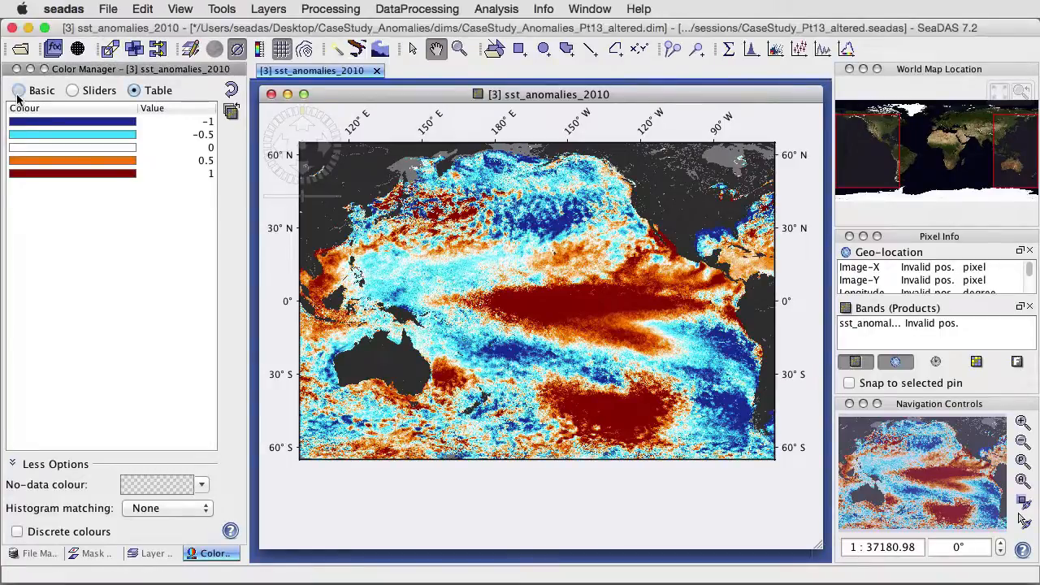
pyautogui.click(19, 91)
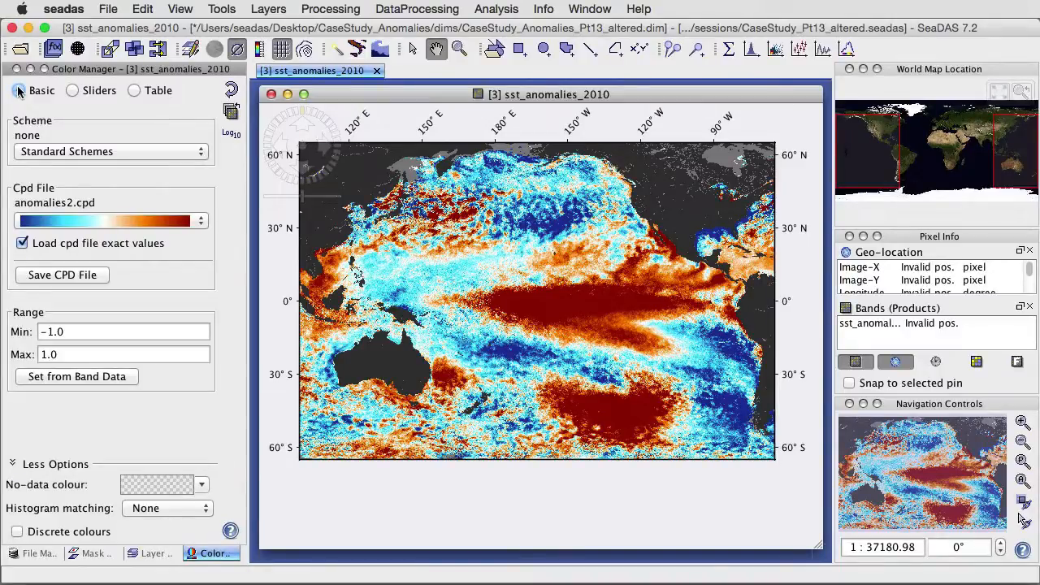
pyautogui.click(106, 220)
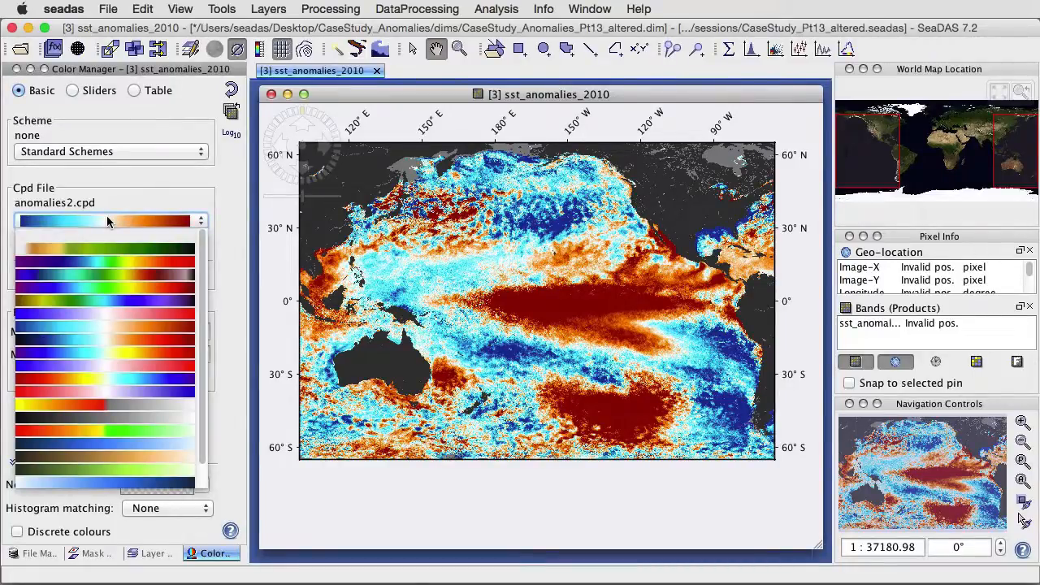
pyautogui.click(123, 417)
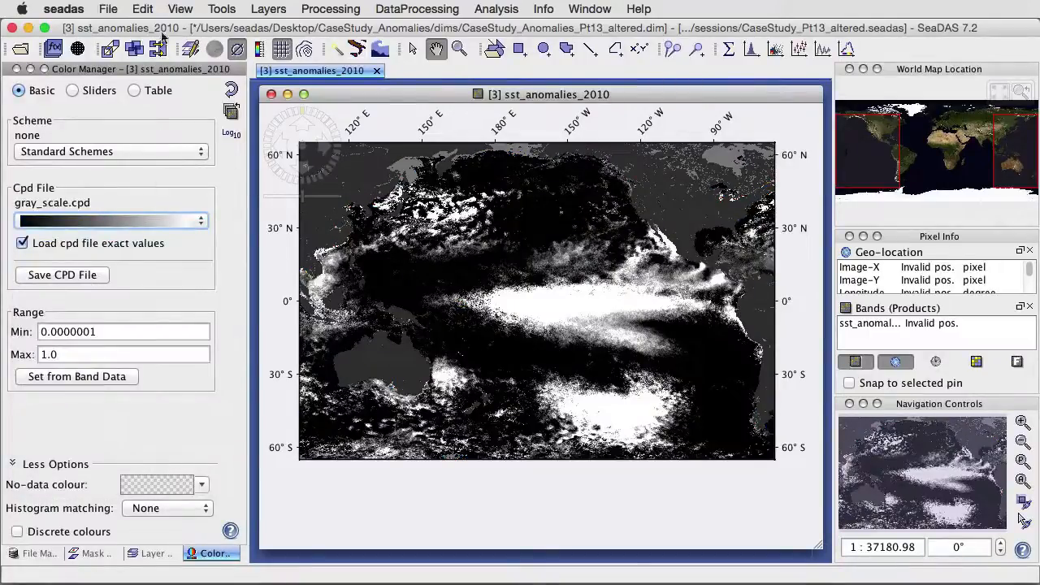
pyautogui.click(135, 91)
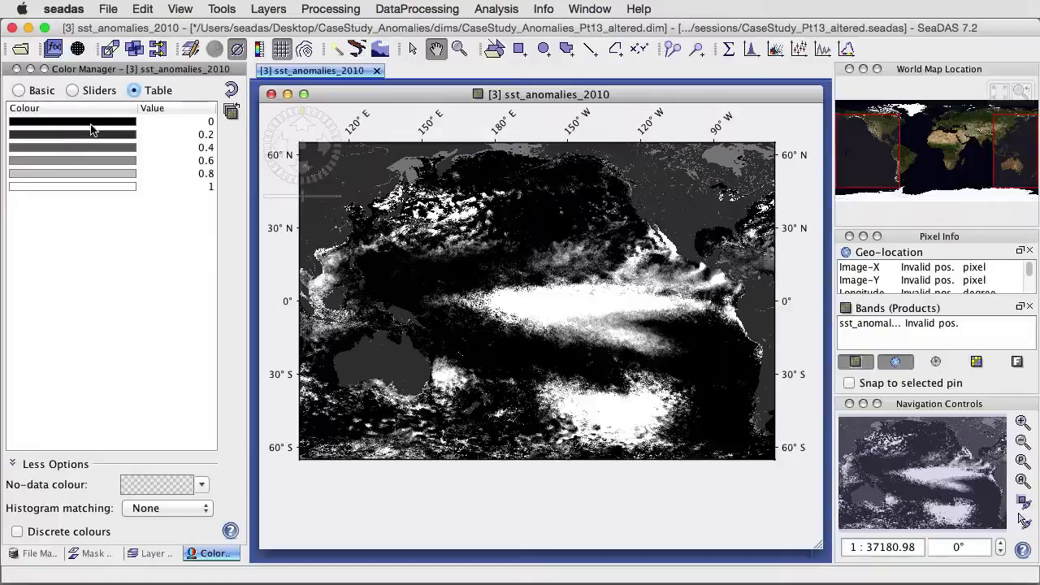
# Step: Show the palette sliders spread across the histogram and add a new slider between the 0.4 and 0.6 sliders
pyautogui.click(71, 90)
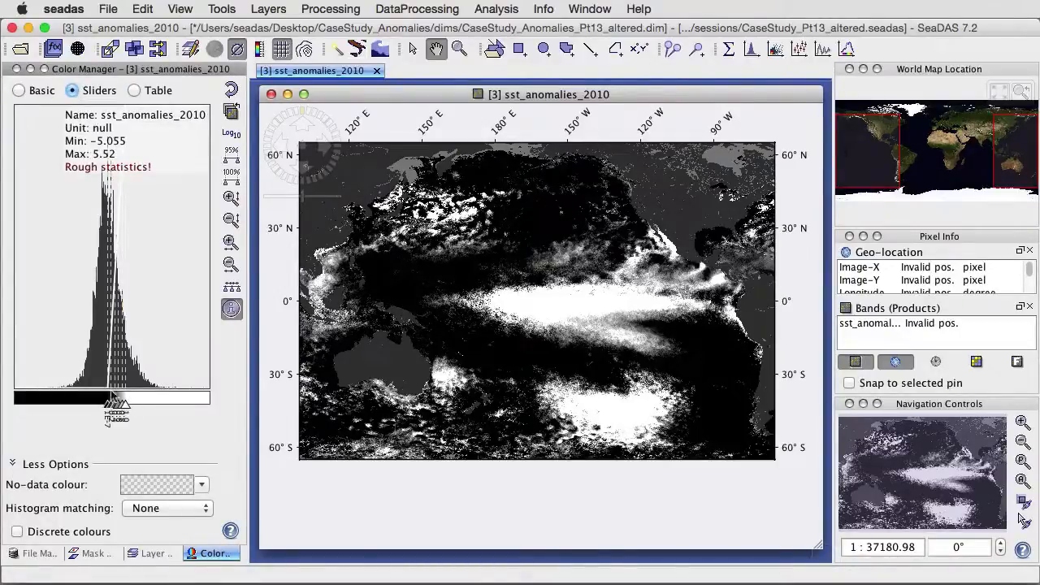
pyautogui.click(230, 242)
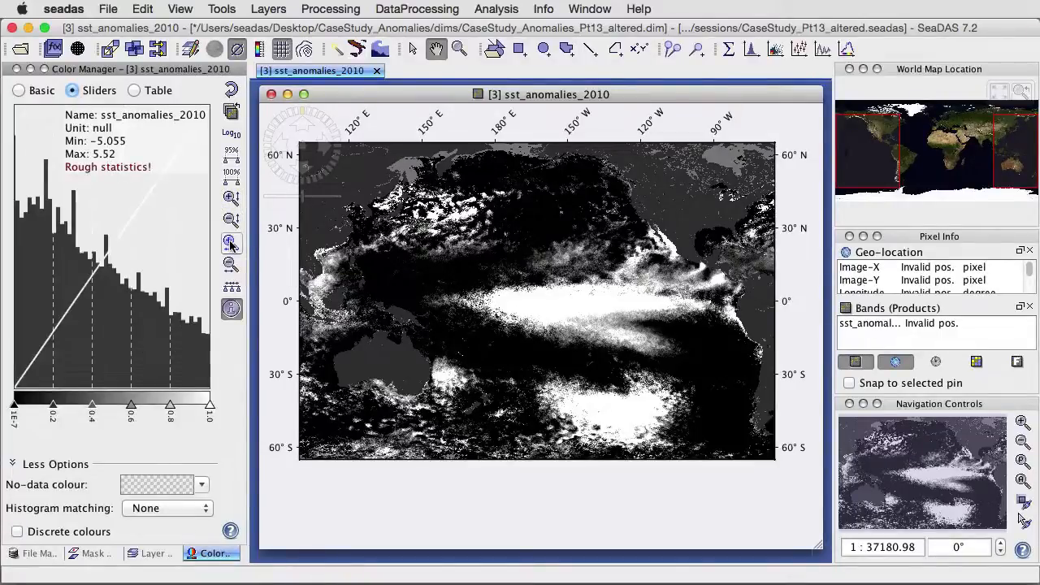
pyautogui.rightClick(92, 411)
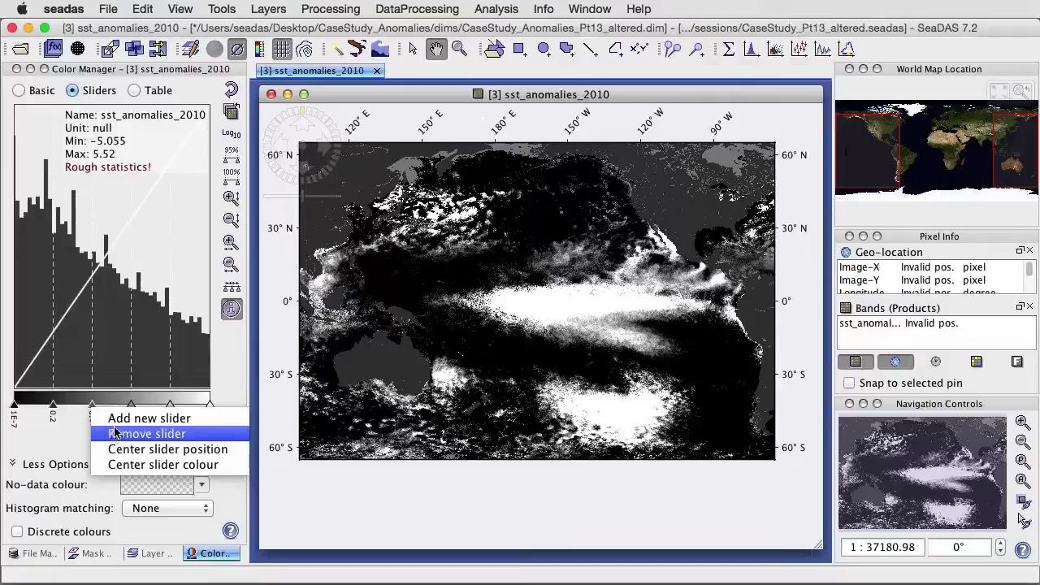
pyautogui.click(115, 419)
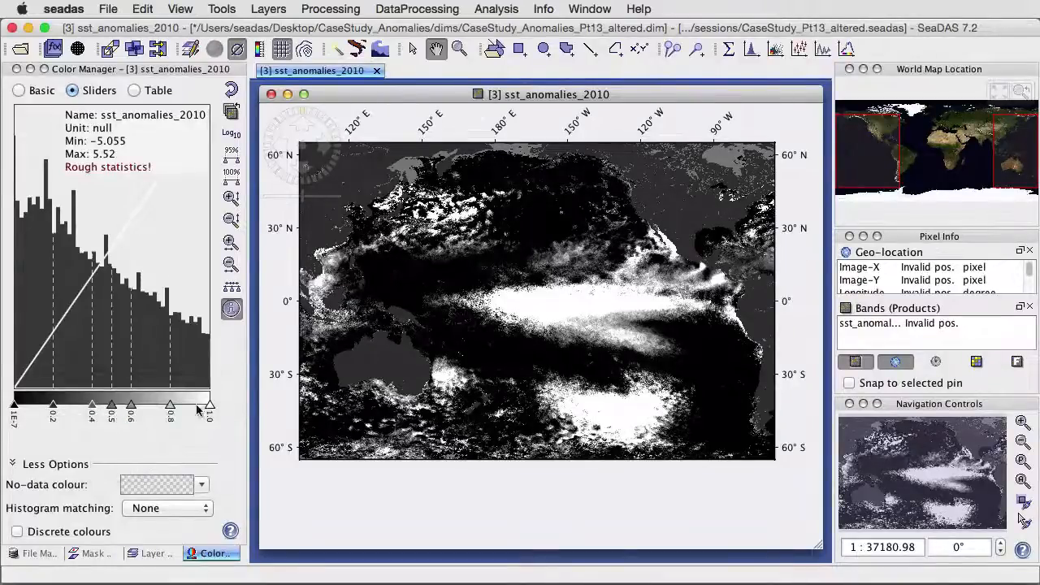
# Step: Remove the 0.4 and 0.5 sliders and distribute the remaining sliders evenly between the first and last
pyautogui.rightClick(92, 410)
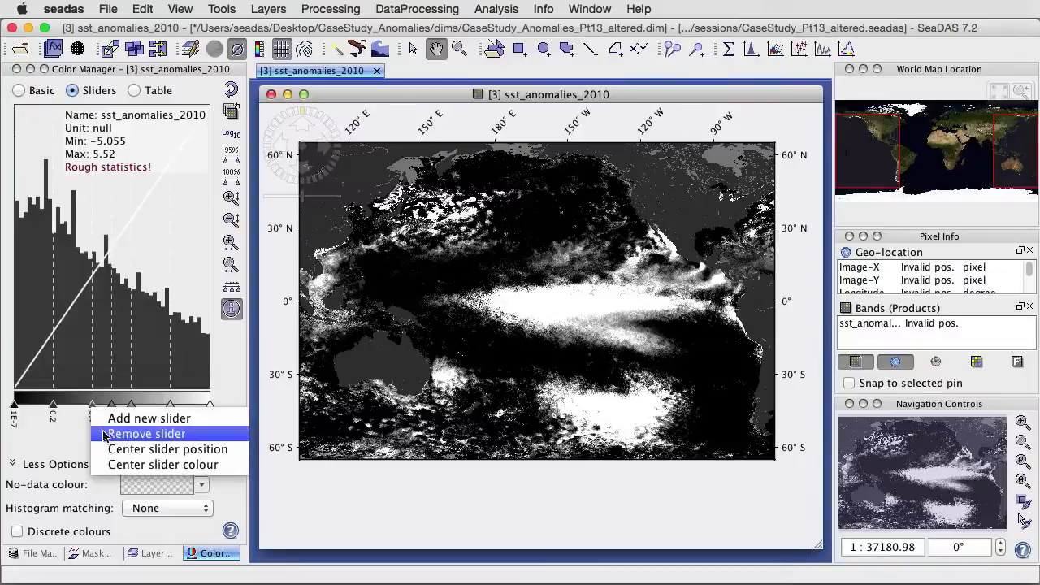
pyautogui.click(104, 433)
pyautogui.rightClick(111, 407)
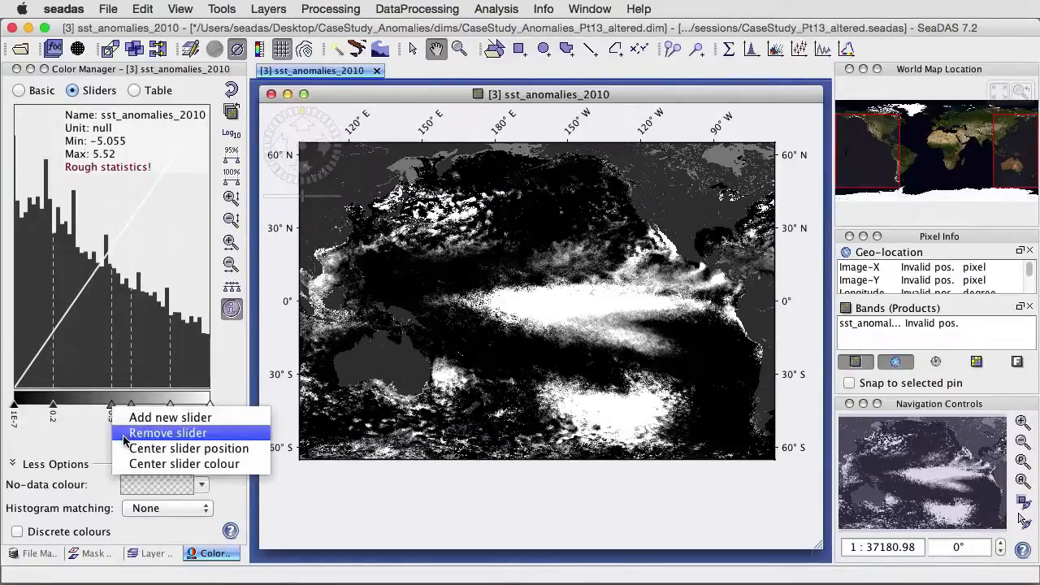
pyautogui.click(122, 429)
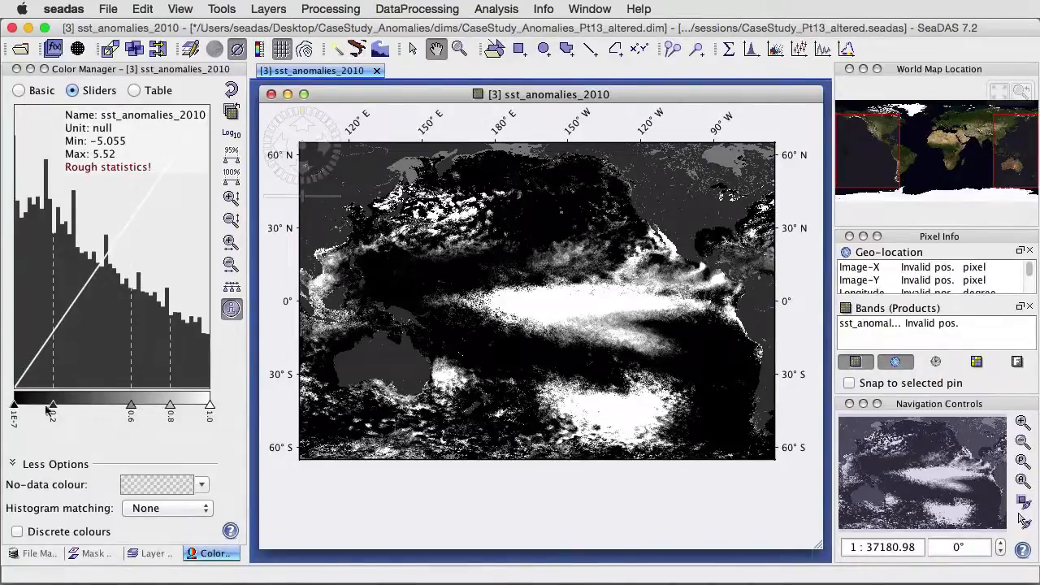
pyautogui.click(231, 289)
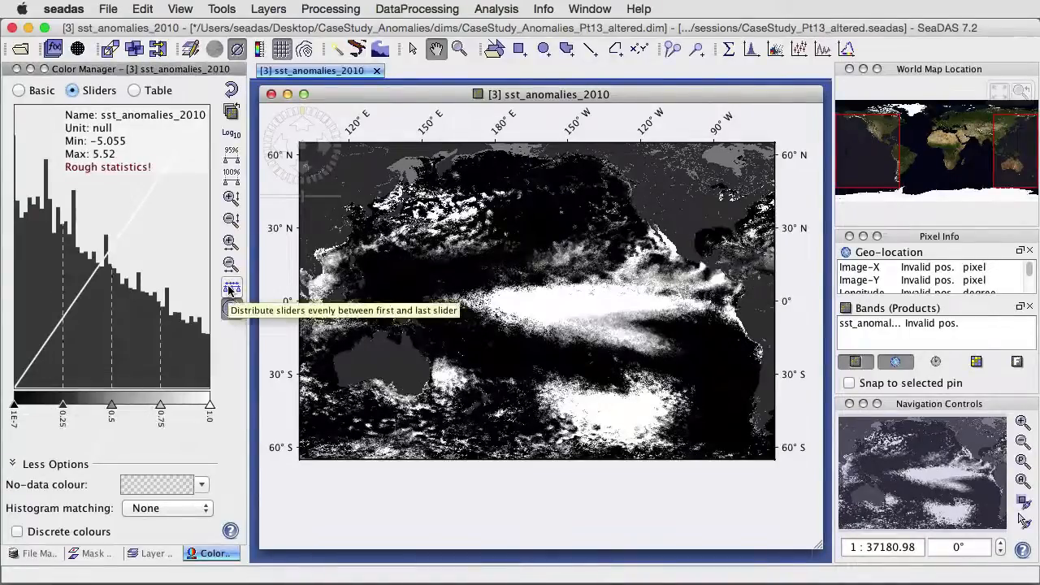
# Step: Set the value of the lowest color in the color table to -1
pyautogui.click(135, 91)
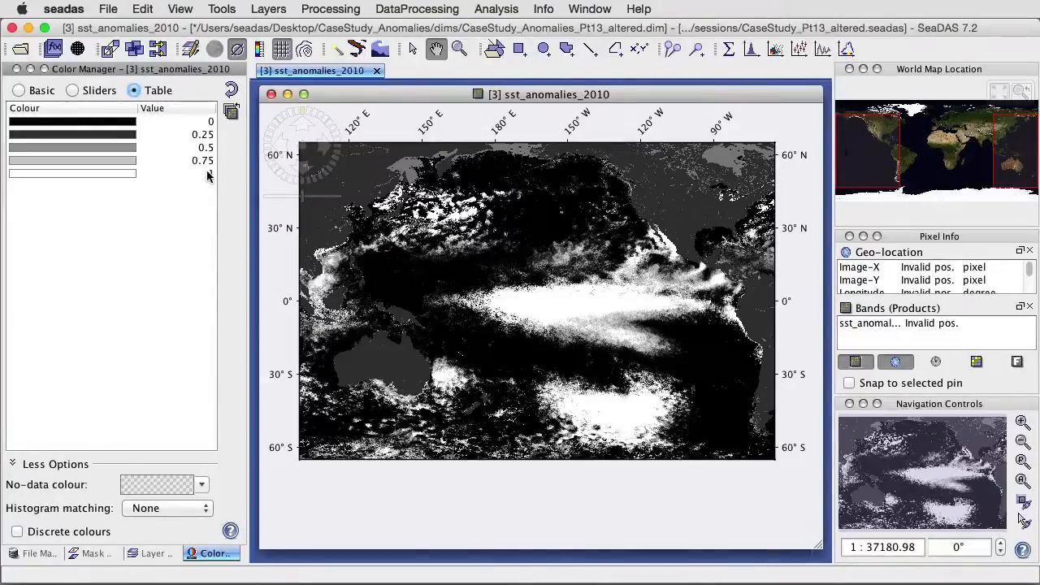
pyautogui.click(210, 122)
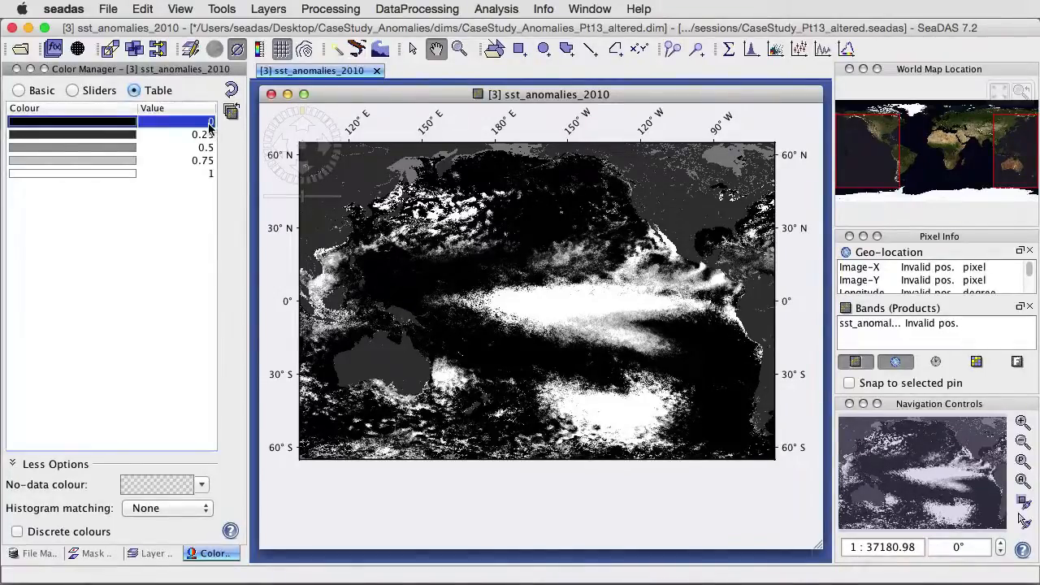
pyautogui.doubleClick(209, 122)
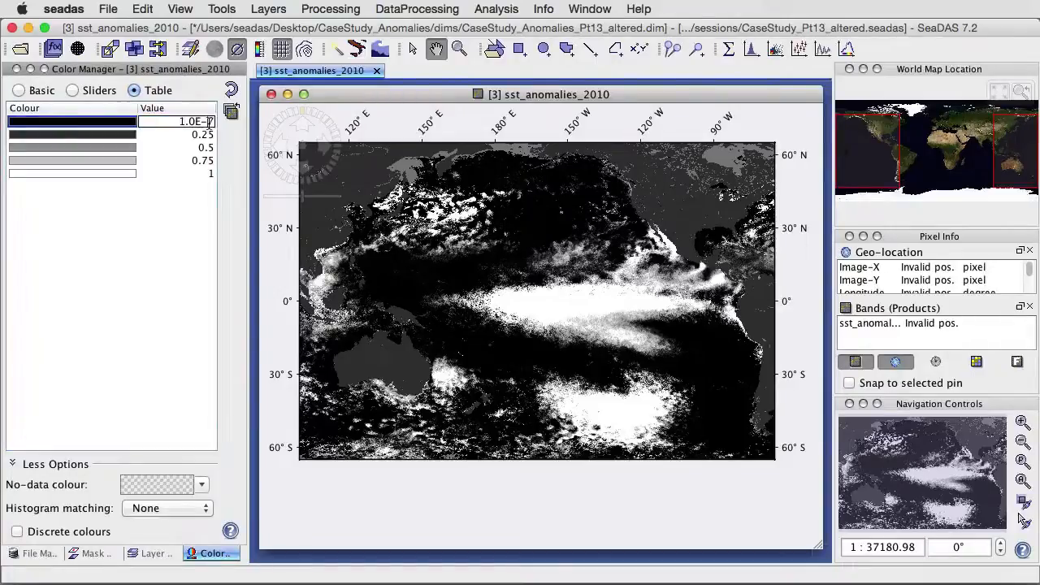
pyautogui.write('-1')
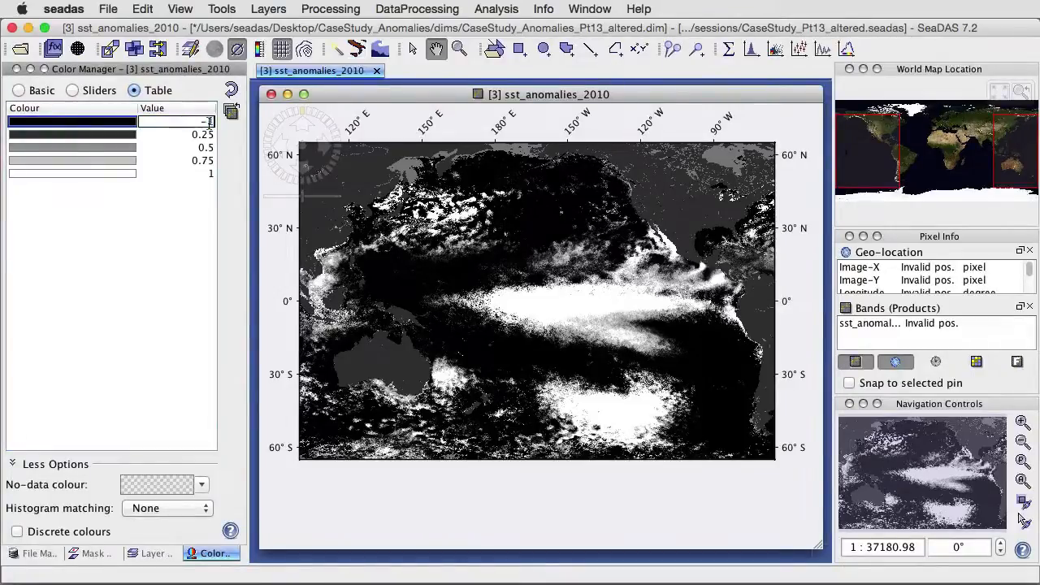
pyautogui.press('Return')
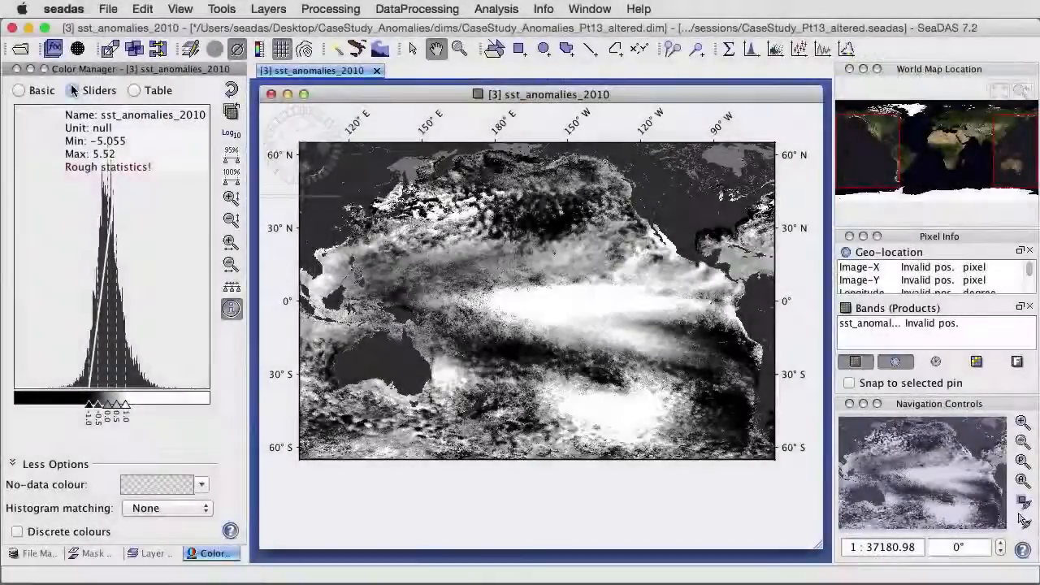
# Step: Set the palette range to a minimum of -2 and a maximum of 2, and check the color table values
pyautogui.click(18, 90)
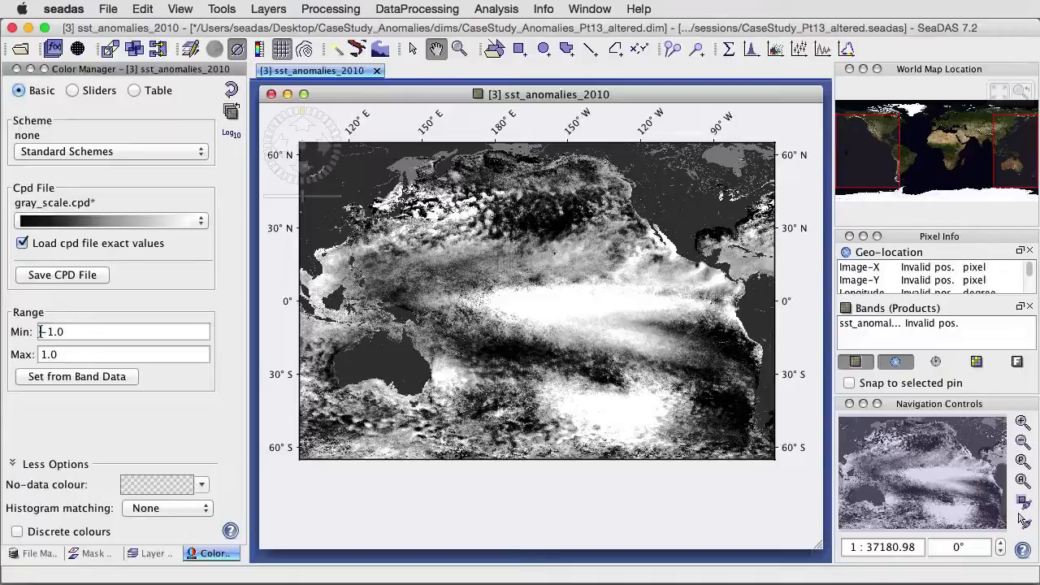
pyautogui.tripleClick(82, 332)
pyautogui.write('-2')
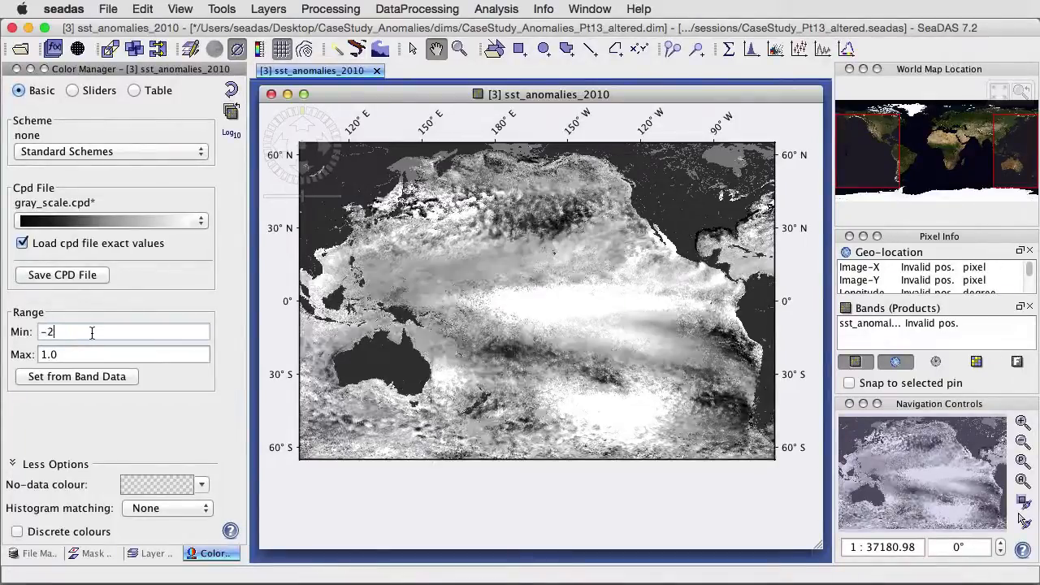
pyautogui.press('Return')
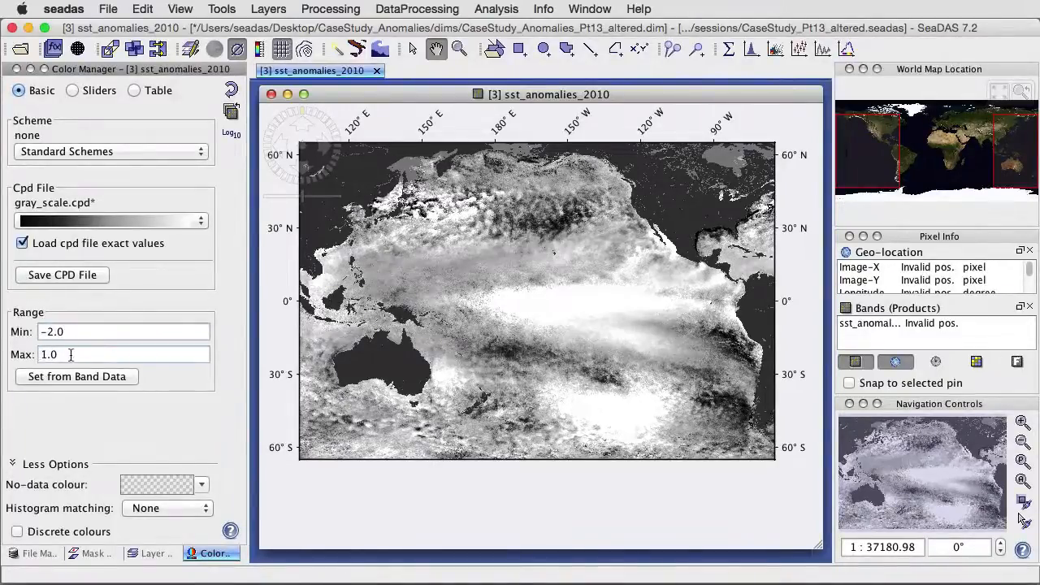
pyautogui.press('Tab')
pyautogui.write('2')
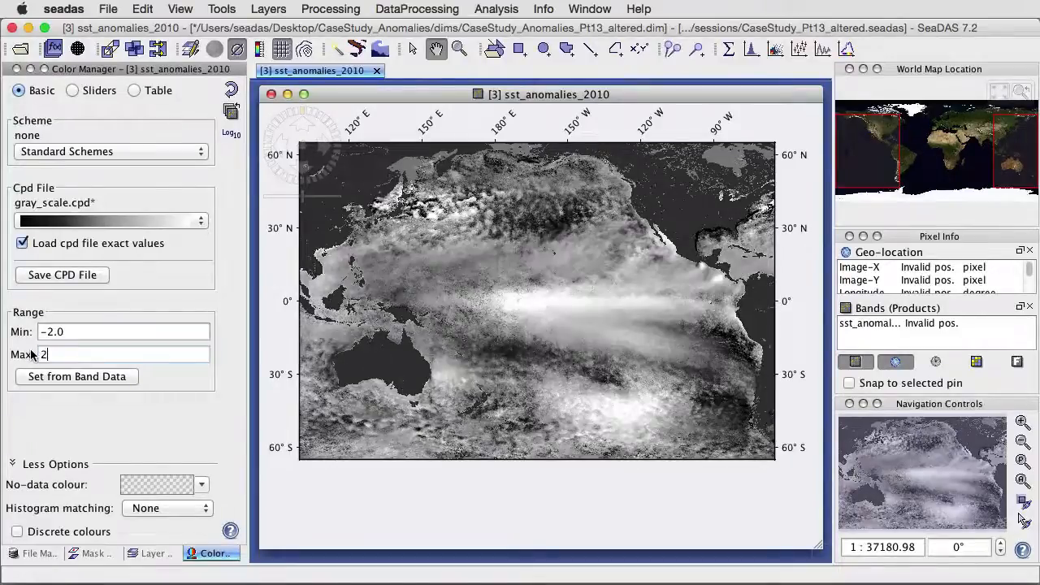
pyautogui.click(70, 333)
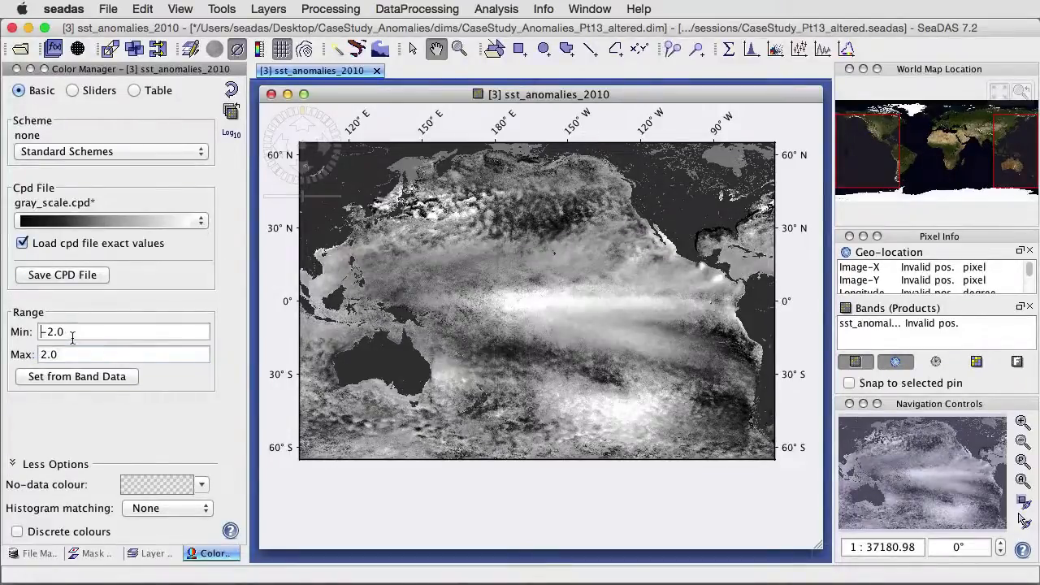
pyautogui.click(135, 91)
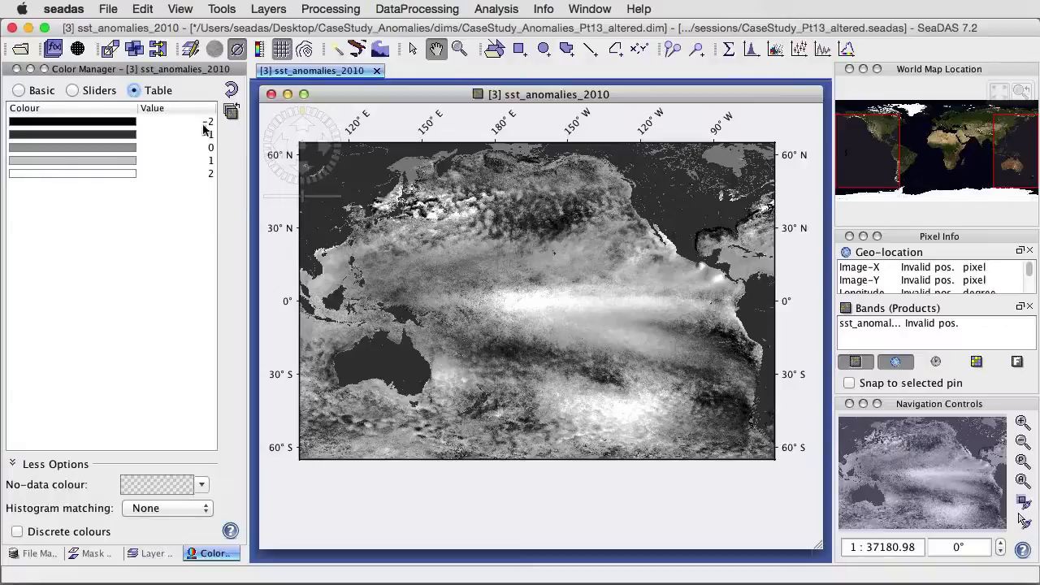
pyautogui.click(18, 91)
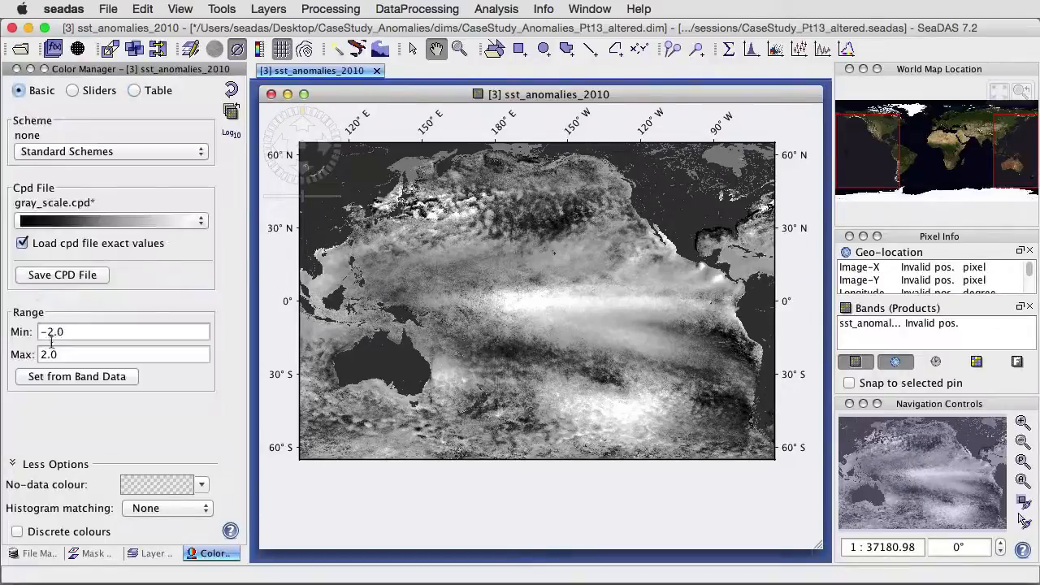
# Step: Set the palette range to a minimum of -1.0 and a maximum of 1, and show the color table
pyautogui.tripleClick(133, 332)
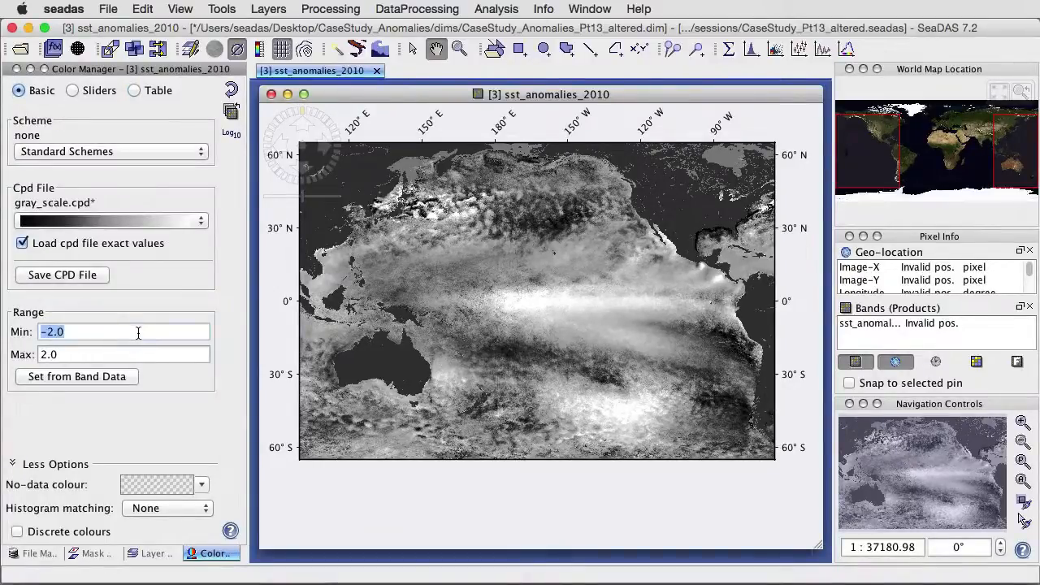
pyautogui.write('-1.0')
pyautogui.press('Tab')
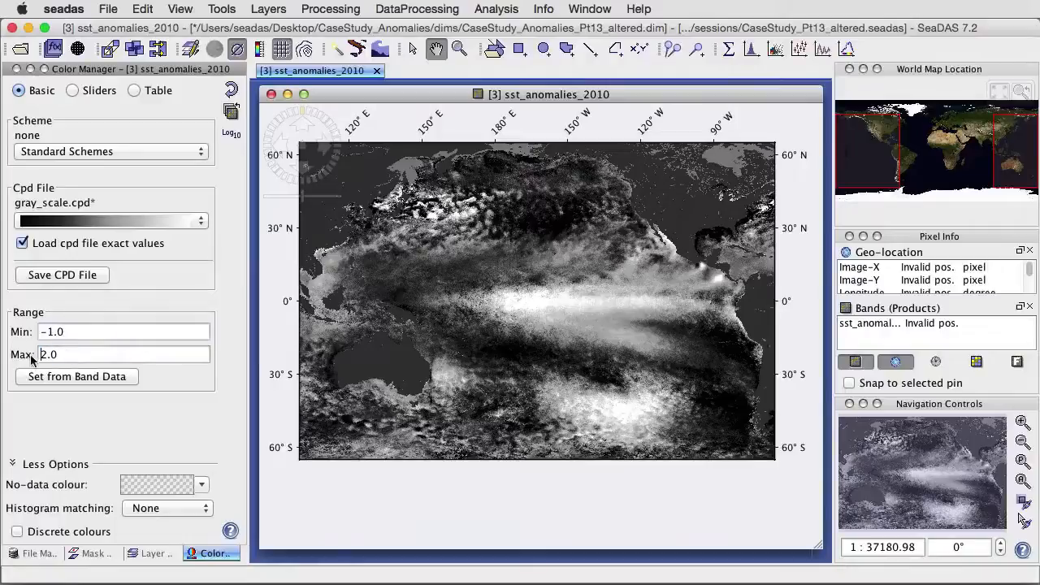
pyautogui.tripleClick(92, 355)
pyautogui.write('1')
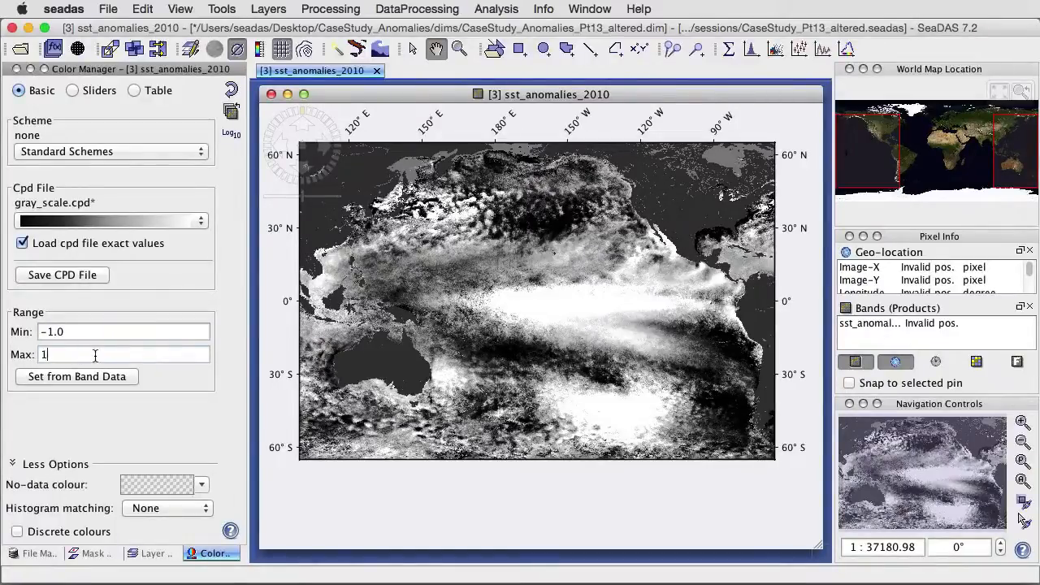
pyautogui.click(135, 90)
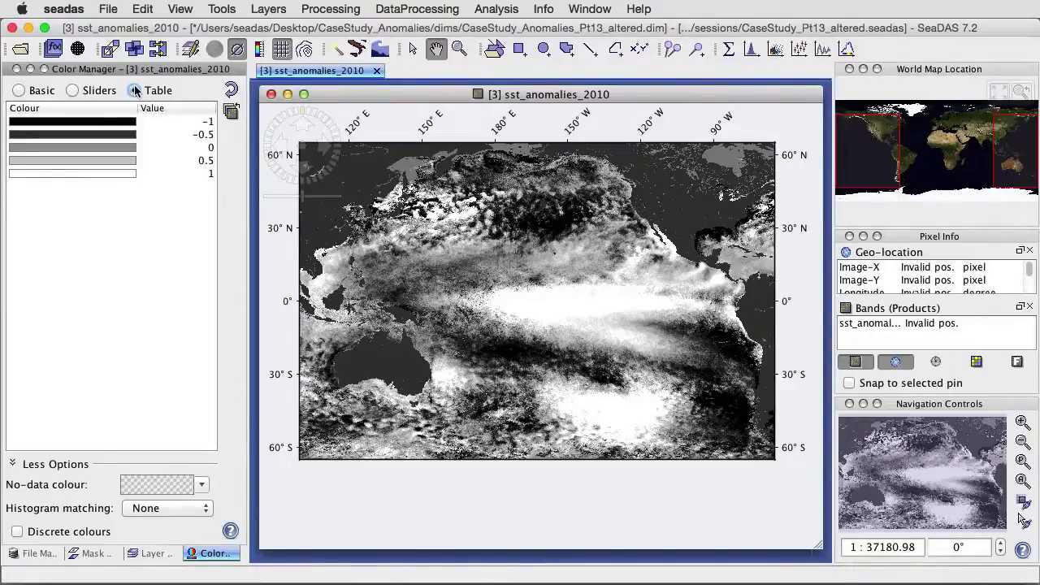
# Step: Change the color at value 0 to white and the color at value -0.5 to bright blue
pyautogui.click(123, 149)
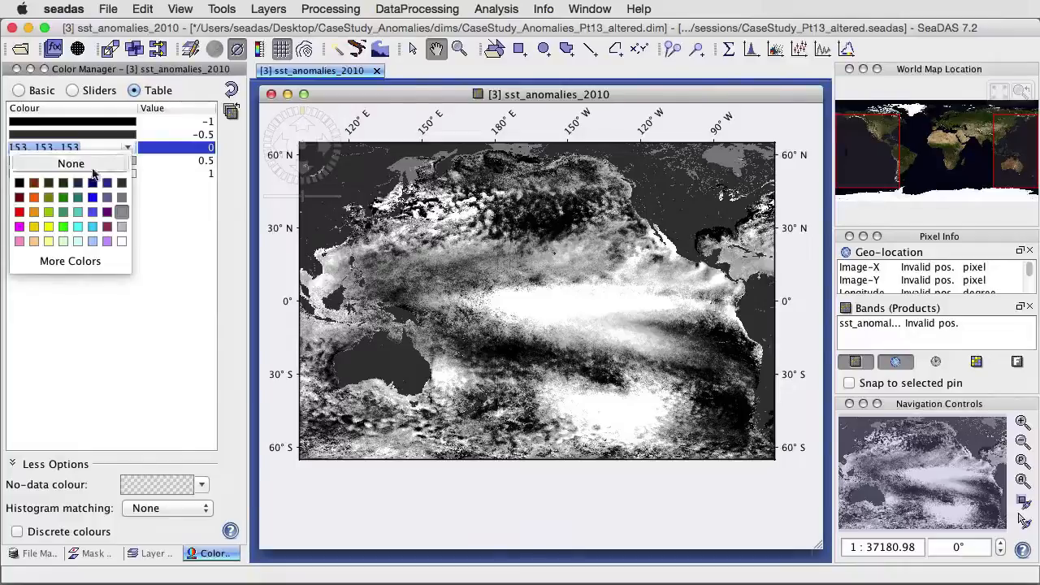
pyautogui.click(121, 242)
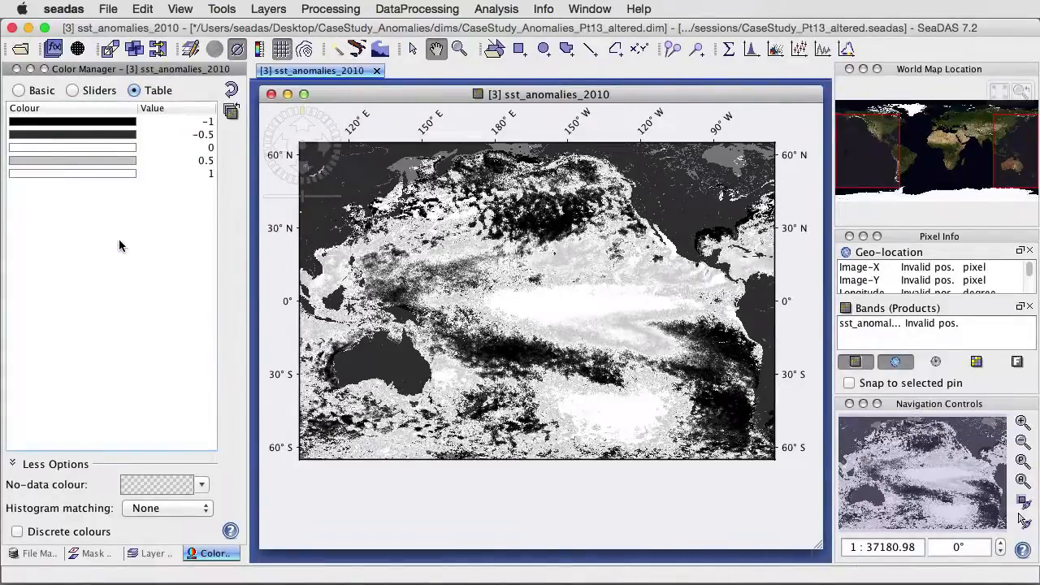
pyautogui.click(125, 135)
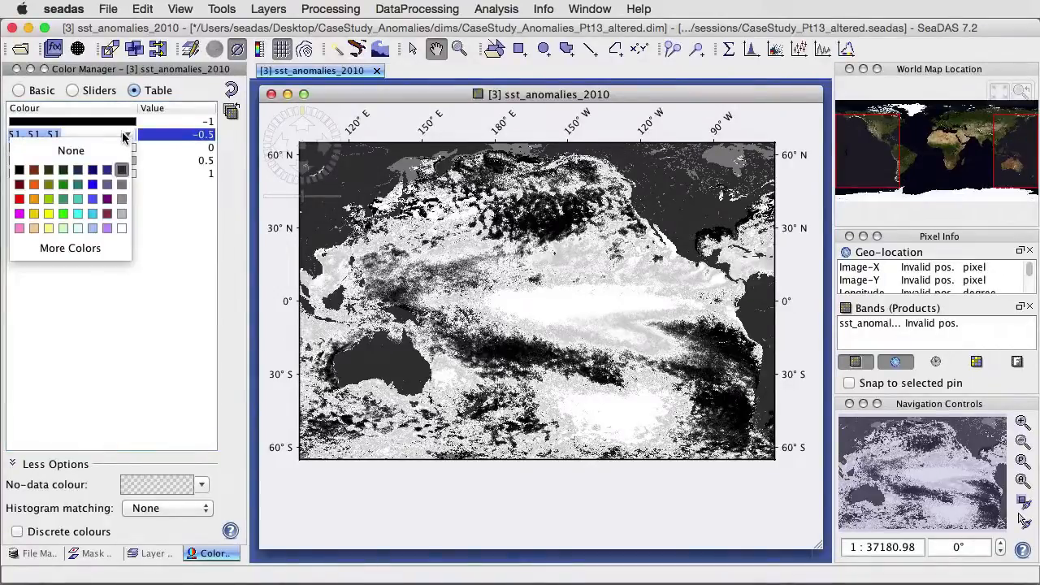
pyautogui.click(92, 184)
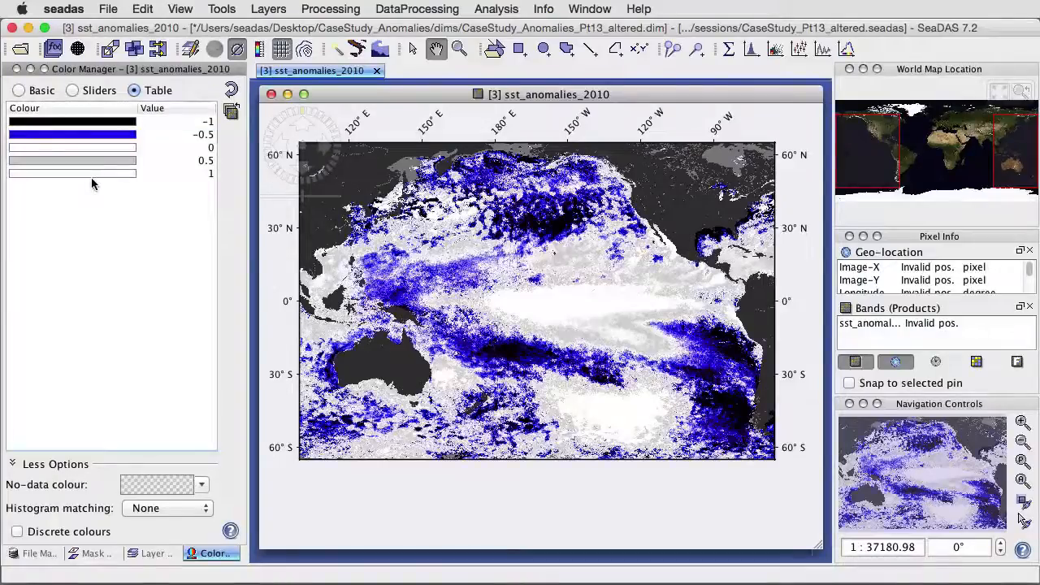
# Step: Change the color at value -1 in the color table to dark blue
pyautogui.click(120, 134)
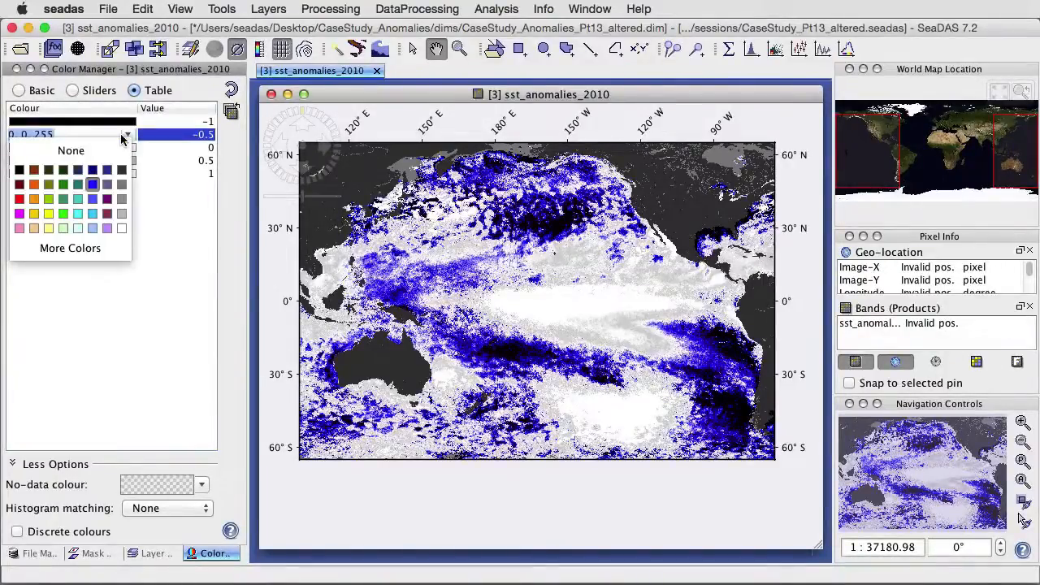
pyautogui.click(128, 122)
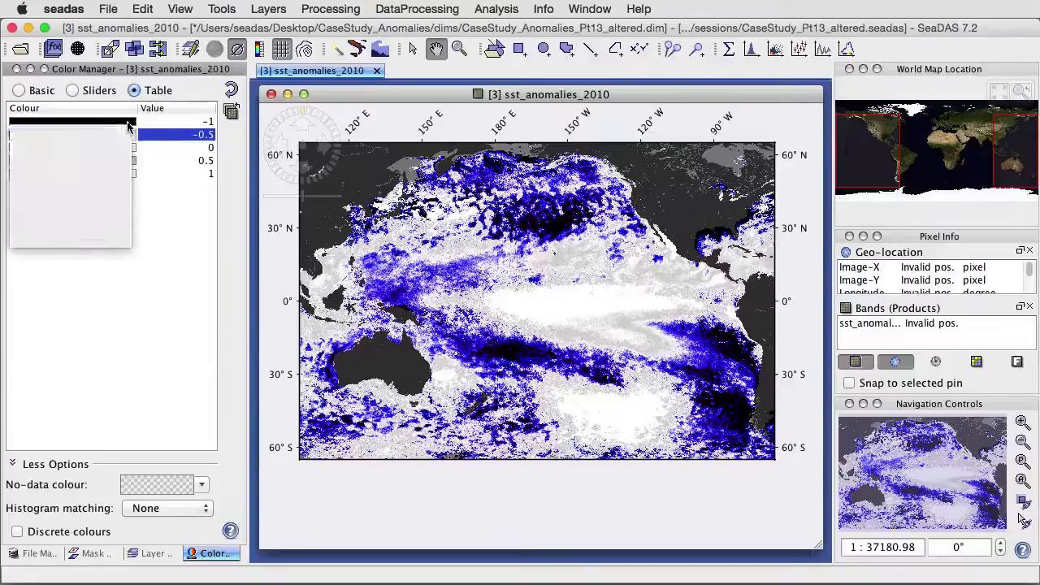
pyautogui.click(127, 122)
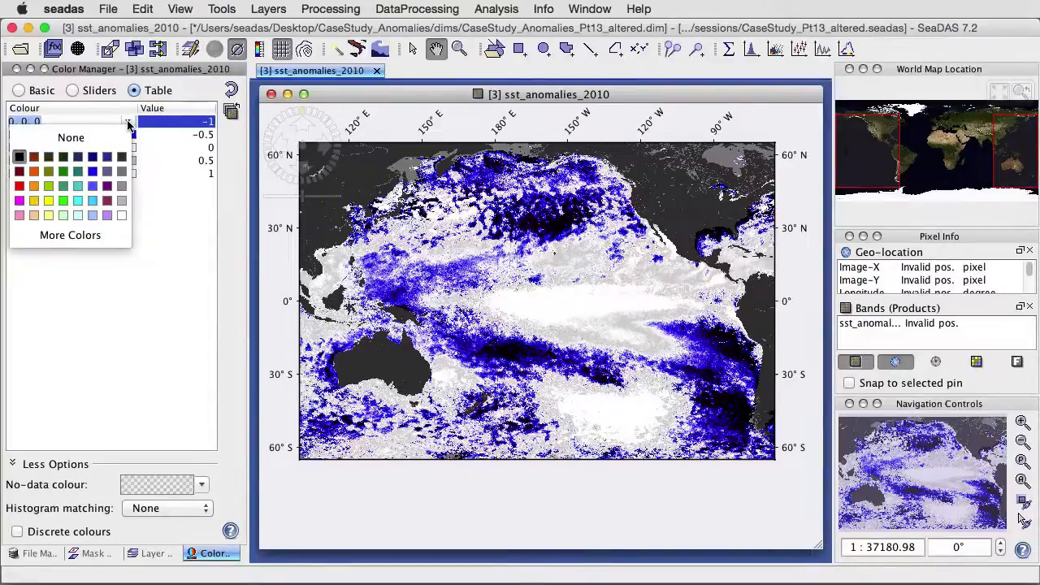
pyautogui.click(93, 159)
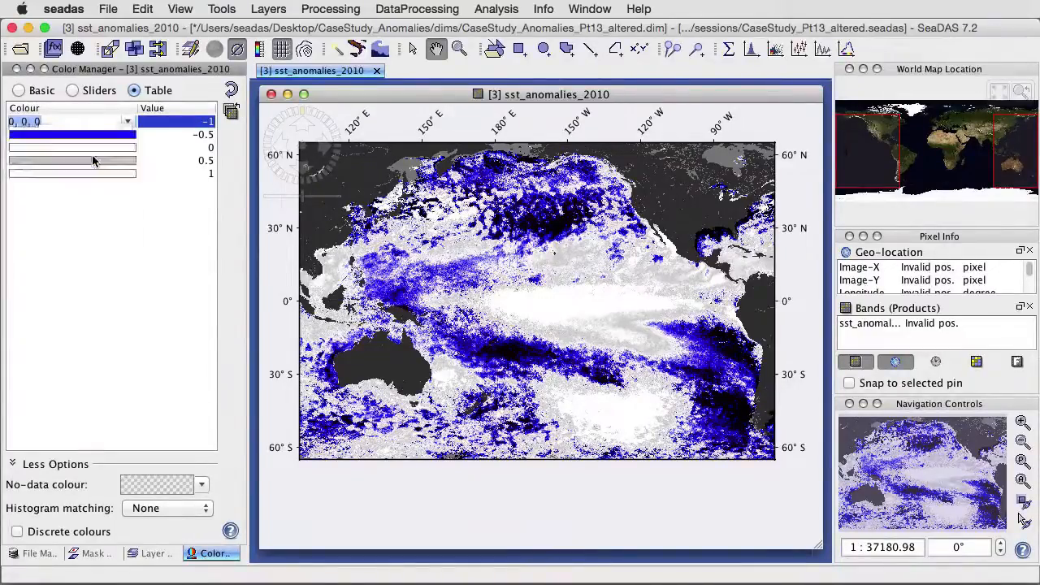
# Step: Change the color at value 0.5 in the color table to pink
pyautogui.click(98, 163)
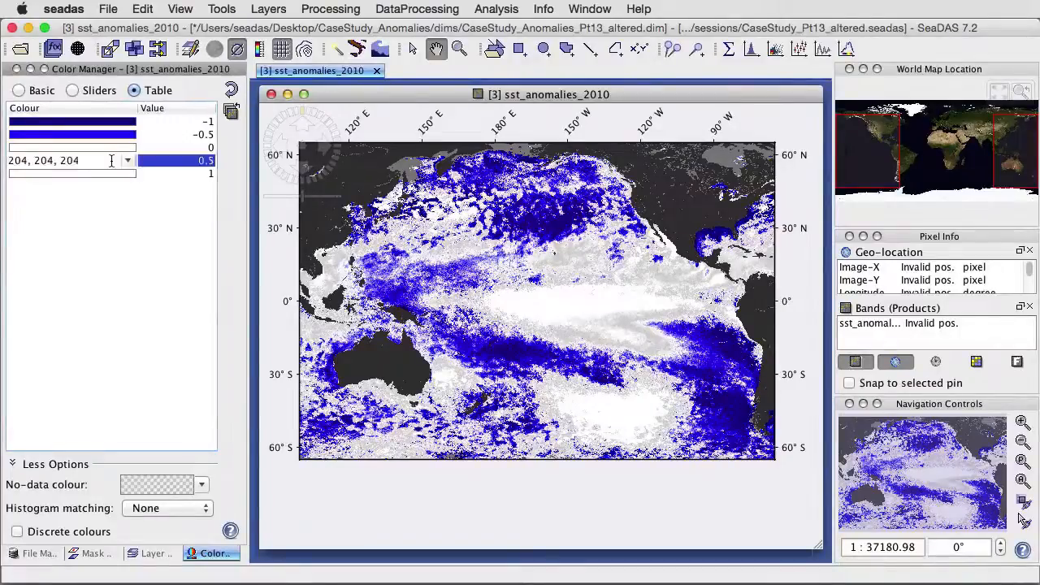
pyautogui.click(128, 163)
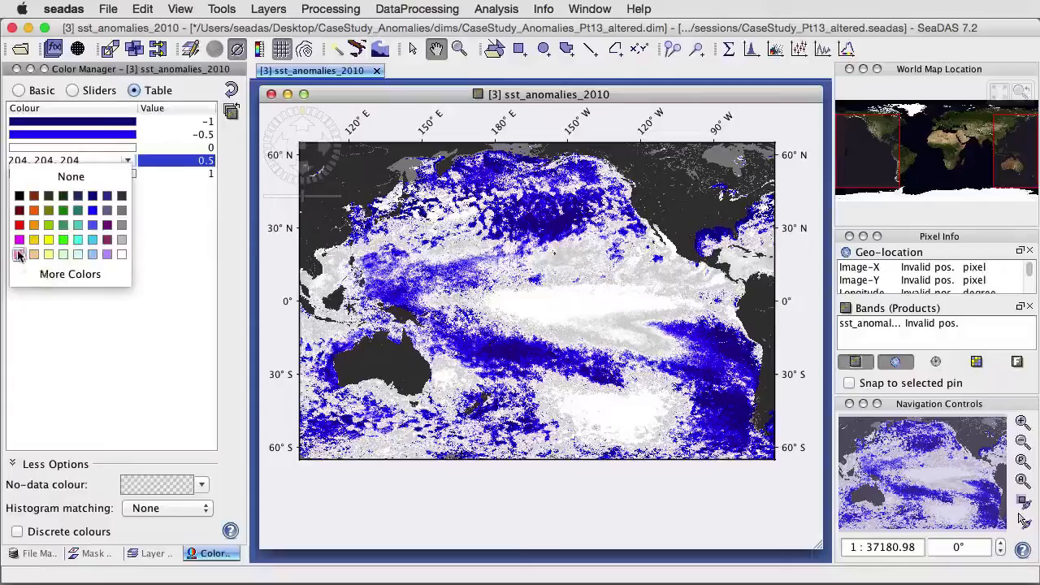
pyautogui.click(19, 256)
# Step: Change the color at value 1 in the color table to red
pyautogui.click(127, 174)
pyautogui.click(128, 173)
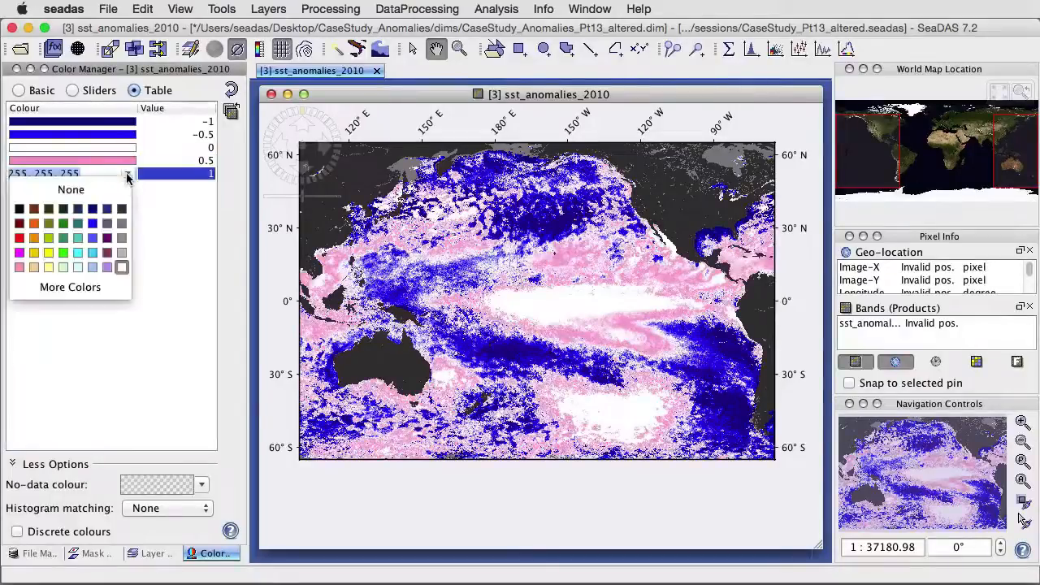
pyautogui.click(19, 237)
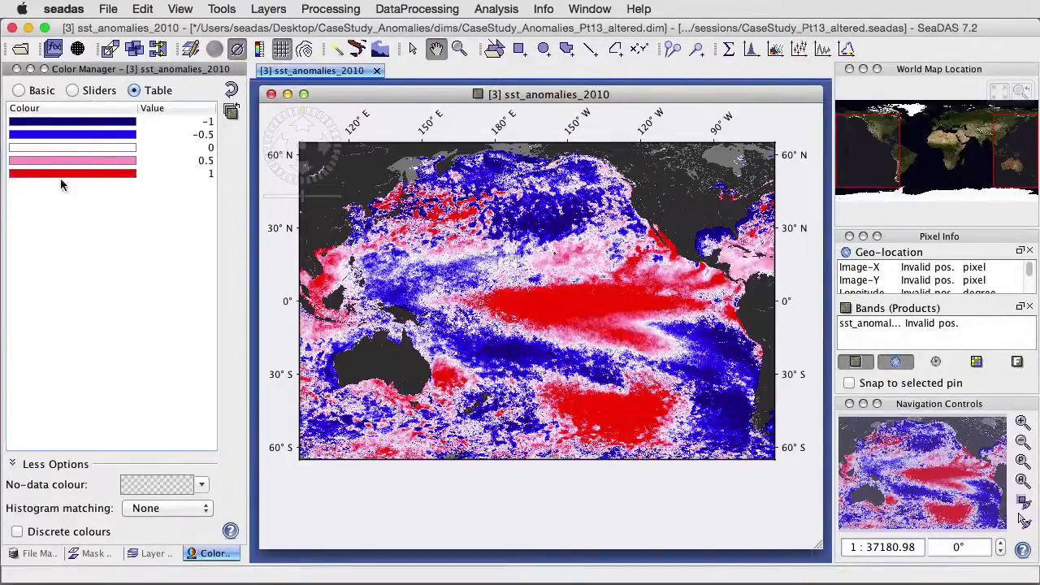
# Step: Set the RGB colors in the color table to 0, 225, 255 at value -0.5 and 0, 50, 150 at value -1
pyautogui.click(95, 135)
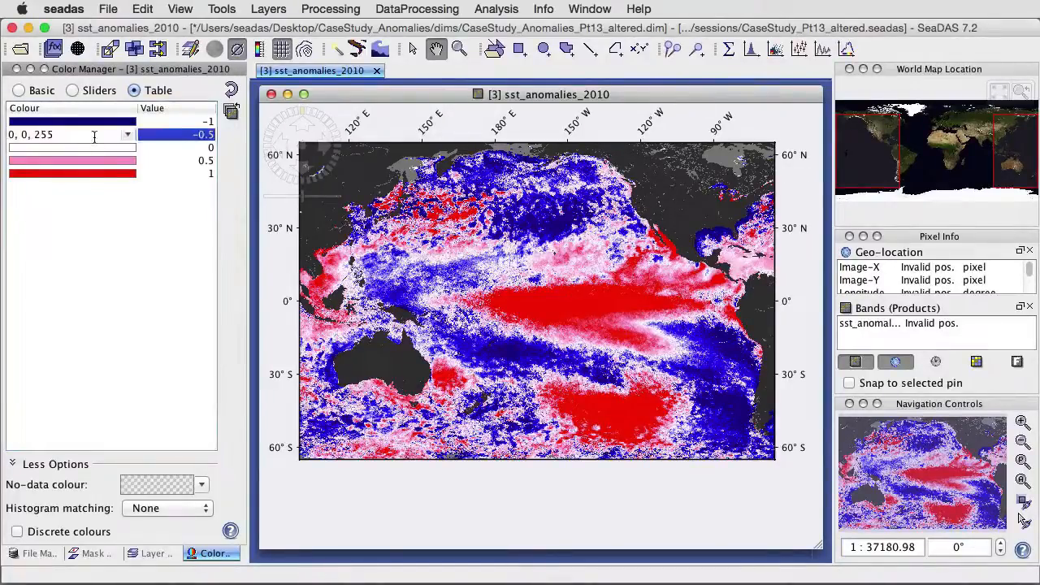
pyautogui.doubleClick(25, 135)
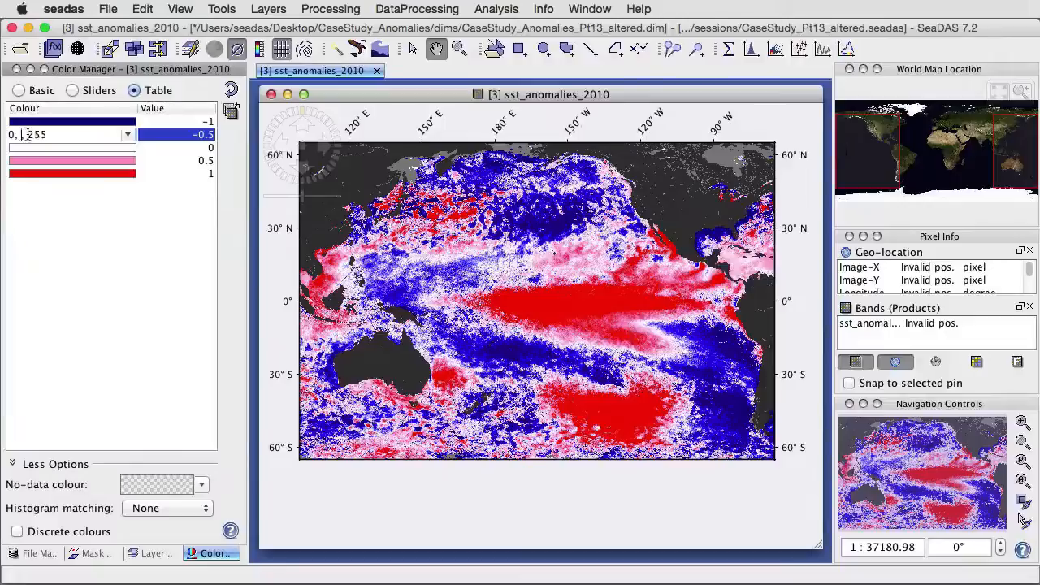
pyautogui.write('225')
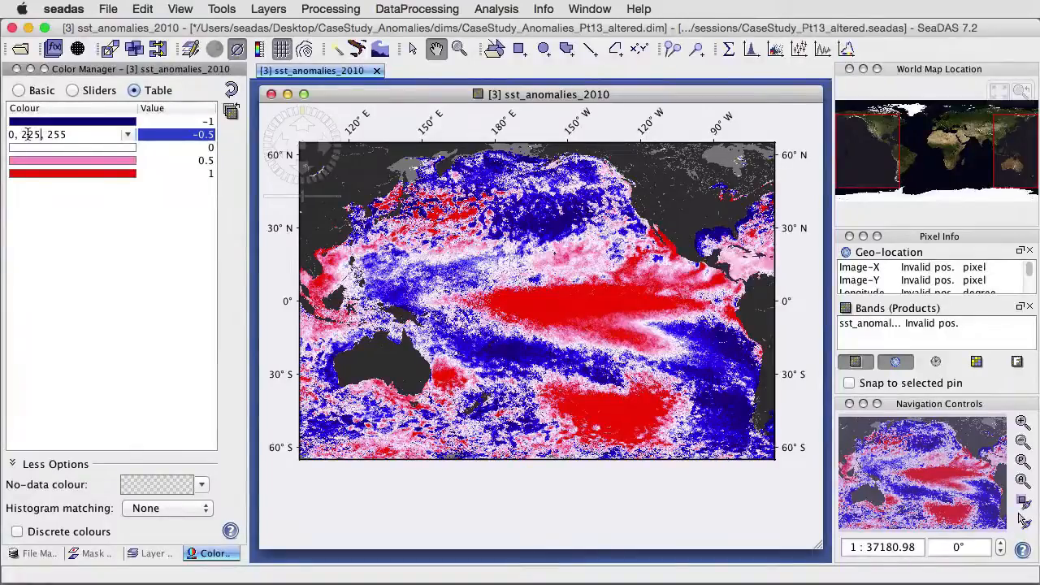
pyautogui.press('Return')
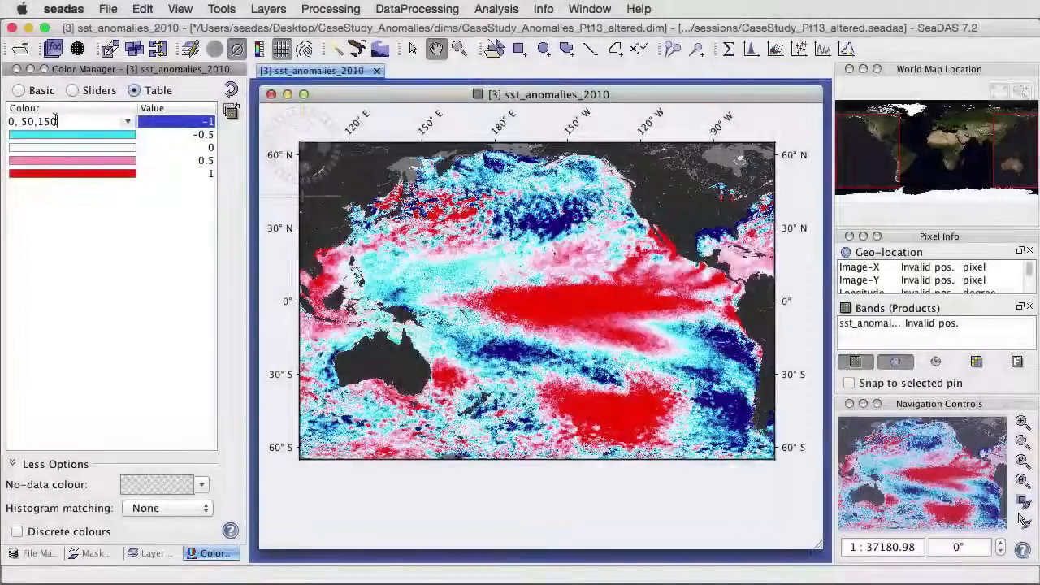
pyautogui.press('Return')
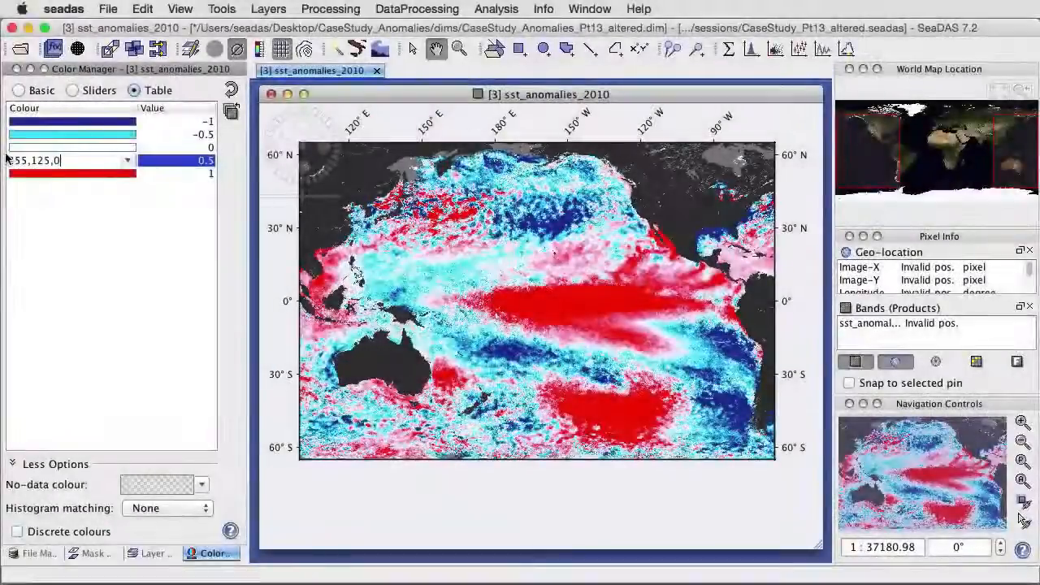
# Step: Set the RGB colors in the color table to 255, 125, 0 at value 0.5 and 150, 0, 0 at value 1
pyautogui.press('Return')
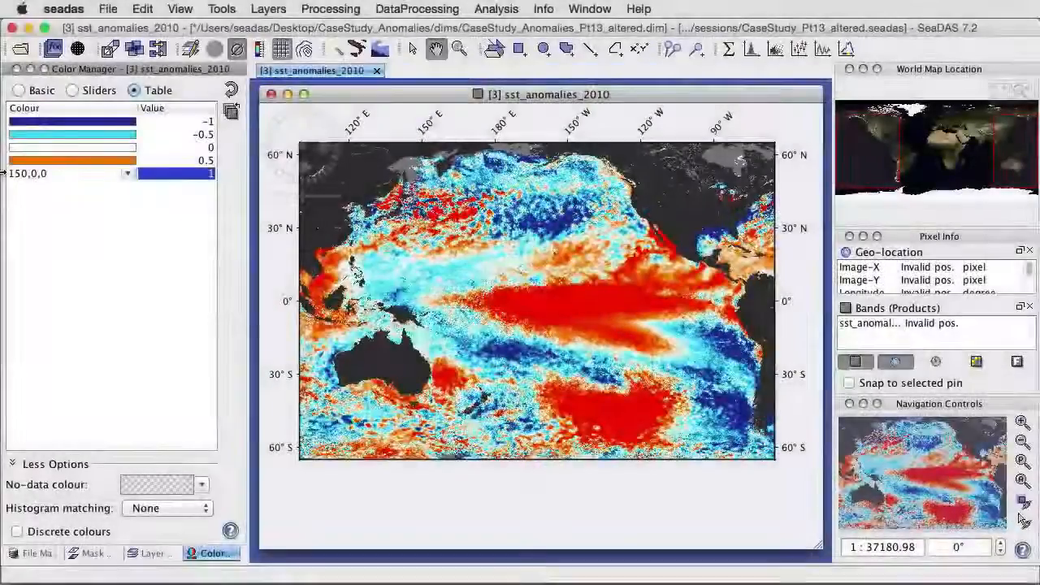
pyautogui.press('Return')
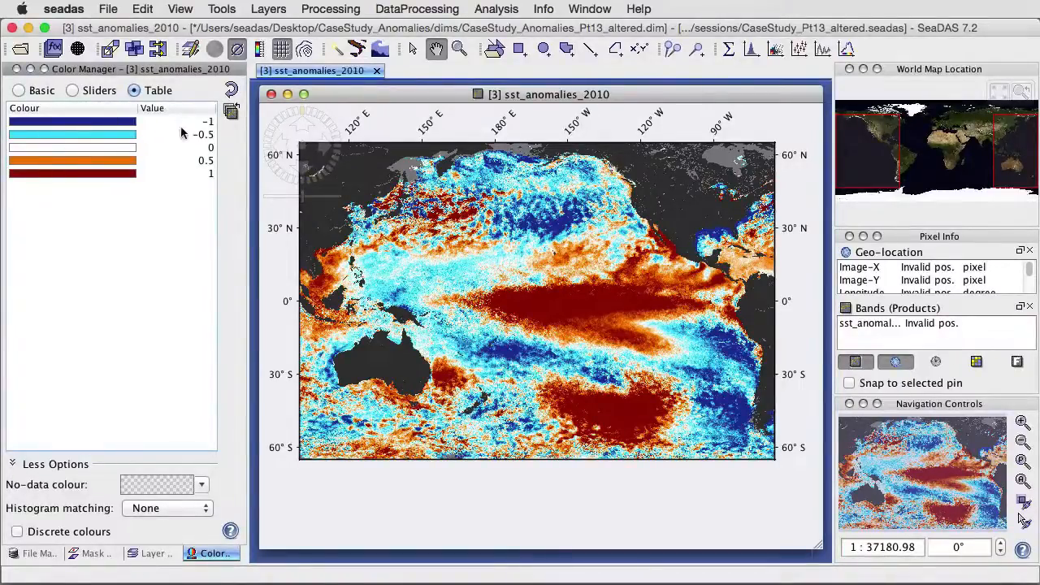
# Step: Save the altered palette as anomalies2test.cpd in the color-palettes folder and load it from the list of cpd palettes
pyautogui.click(19, 92)
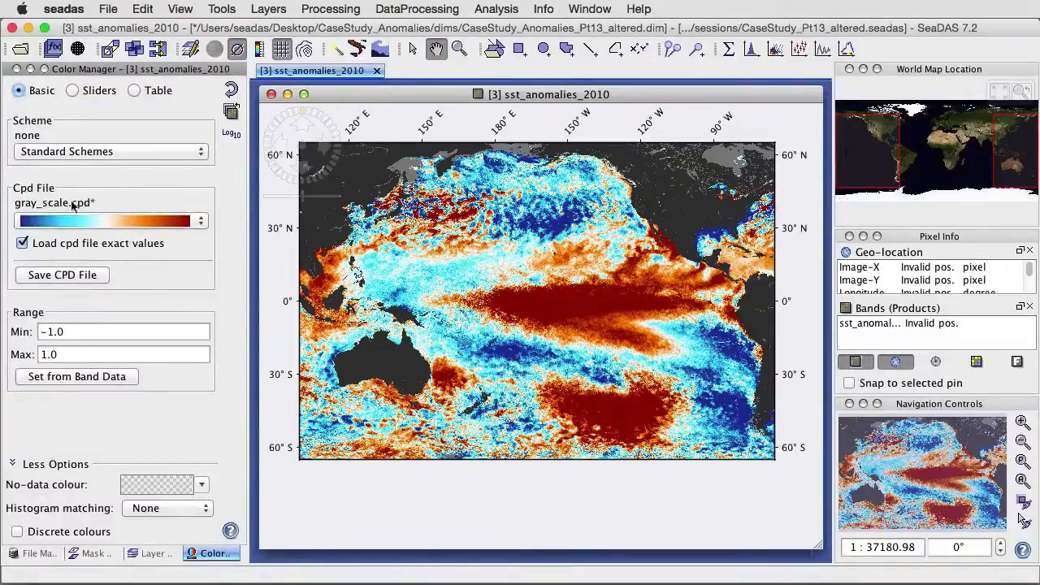
pyautogui.moveTo(94, 208)
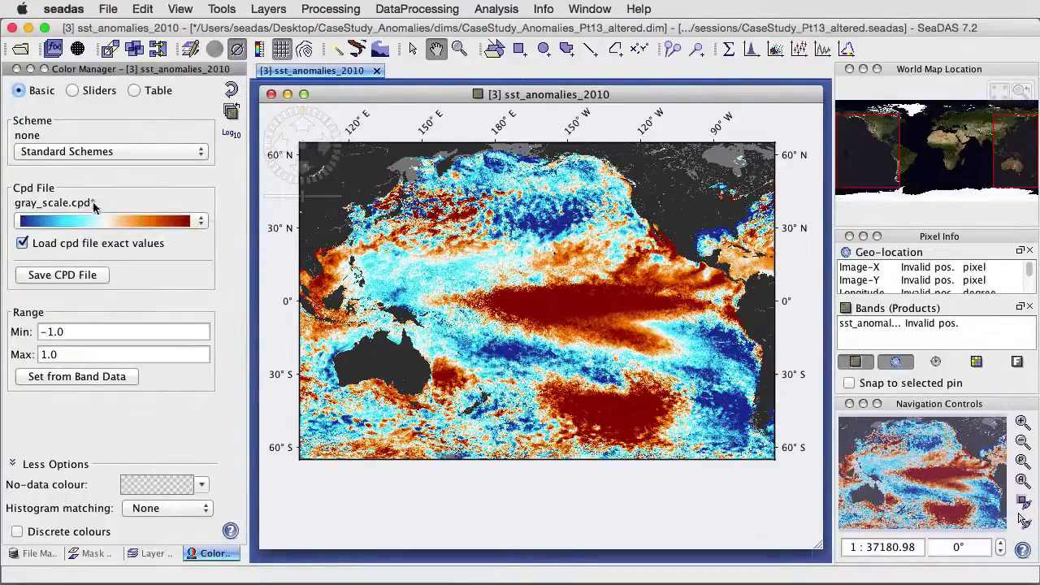
pyautogui.moveTo(16, 207)
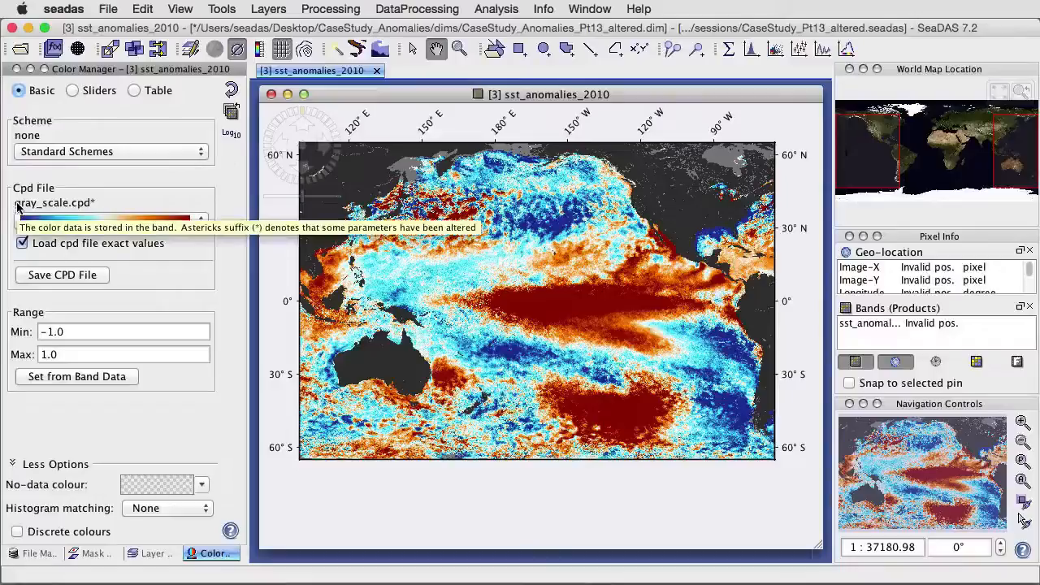
pyautogui.click(65, 277)
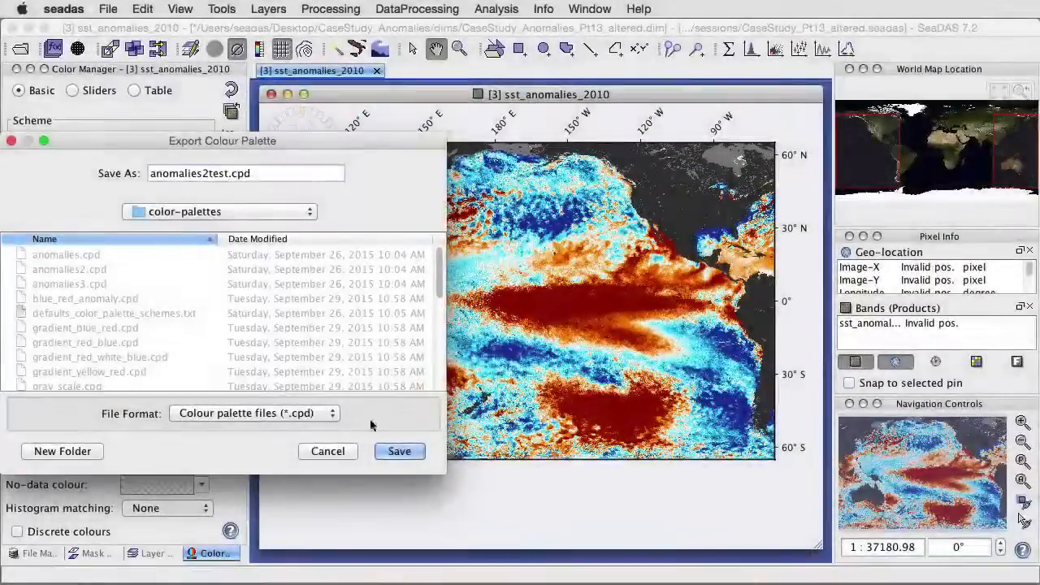
pyautogui.click(400, 453)
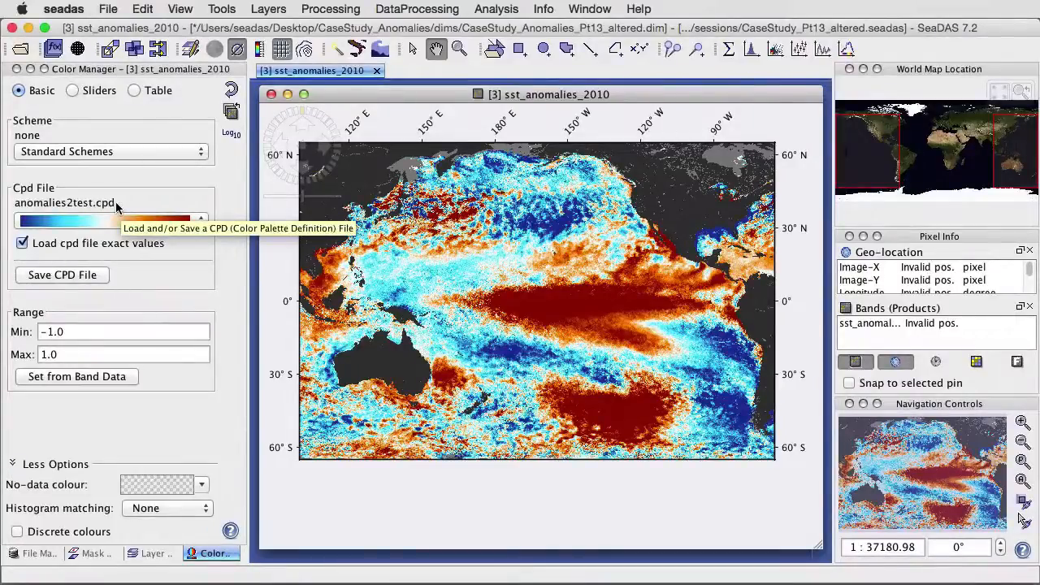
pyautogui.click(105, 222)
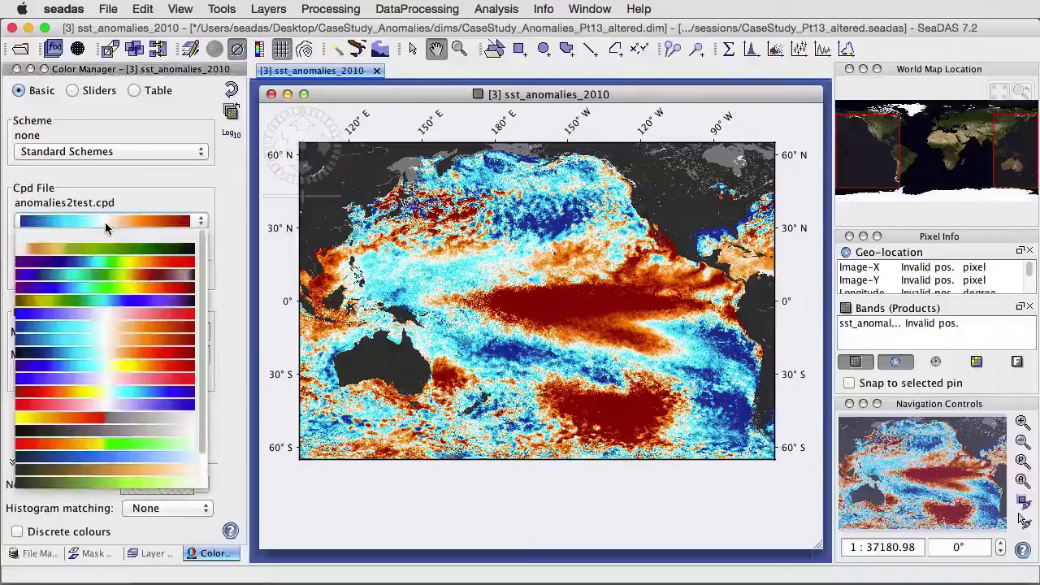
pyautogui.click(102, 339)
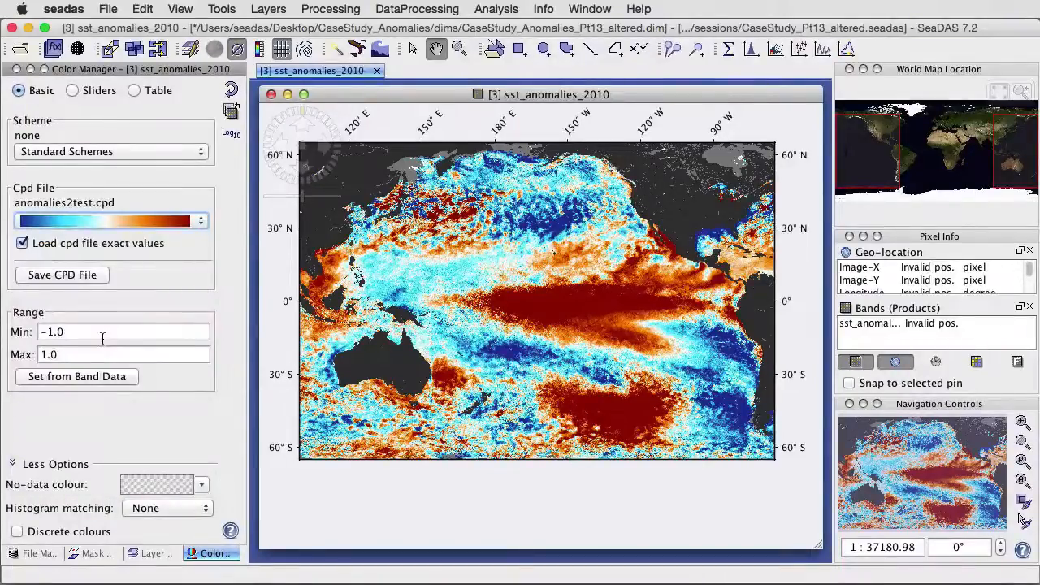